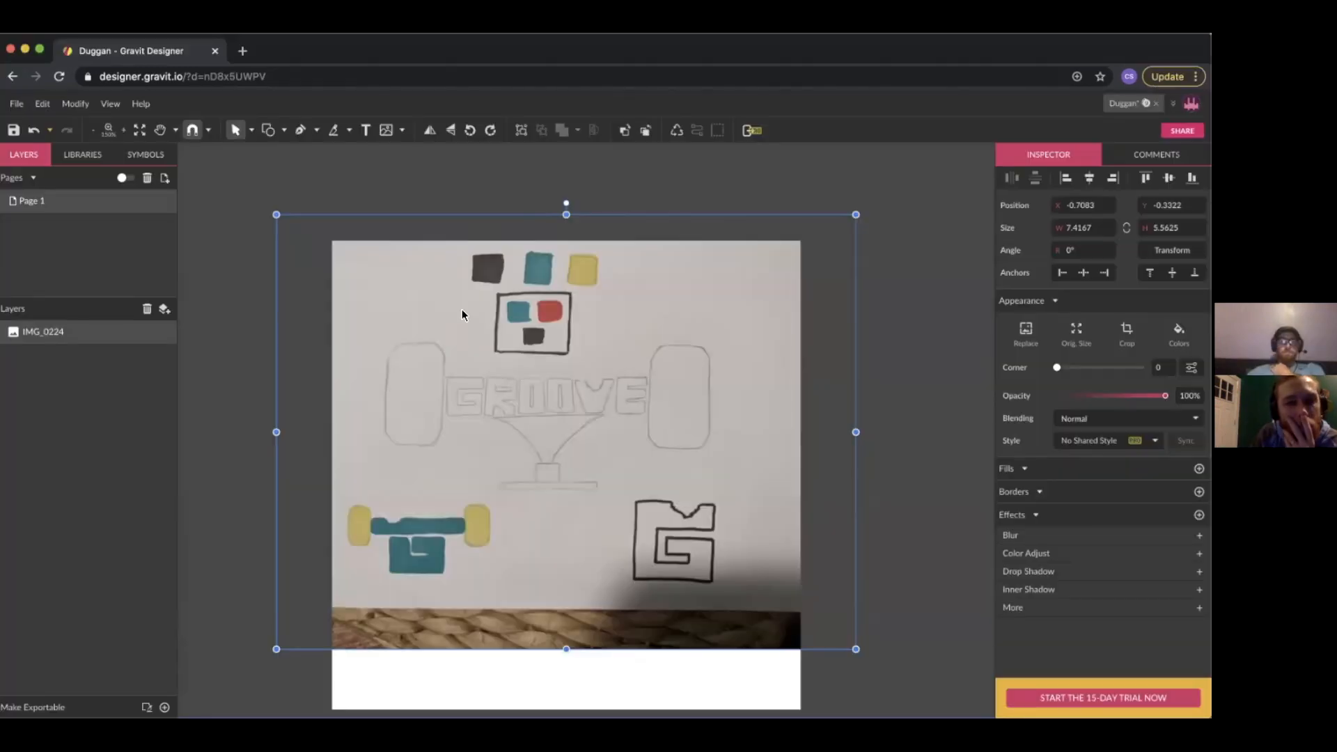
Delete the placed sketch photo and import a fresh copy of IMG_0224 onto the page
left_click_drag(593, 444, 546, 408)
key("BackSpace")
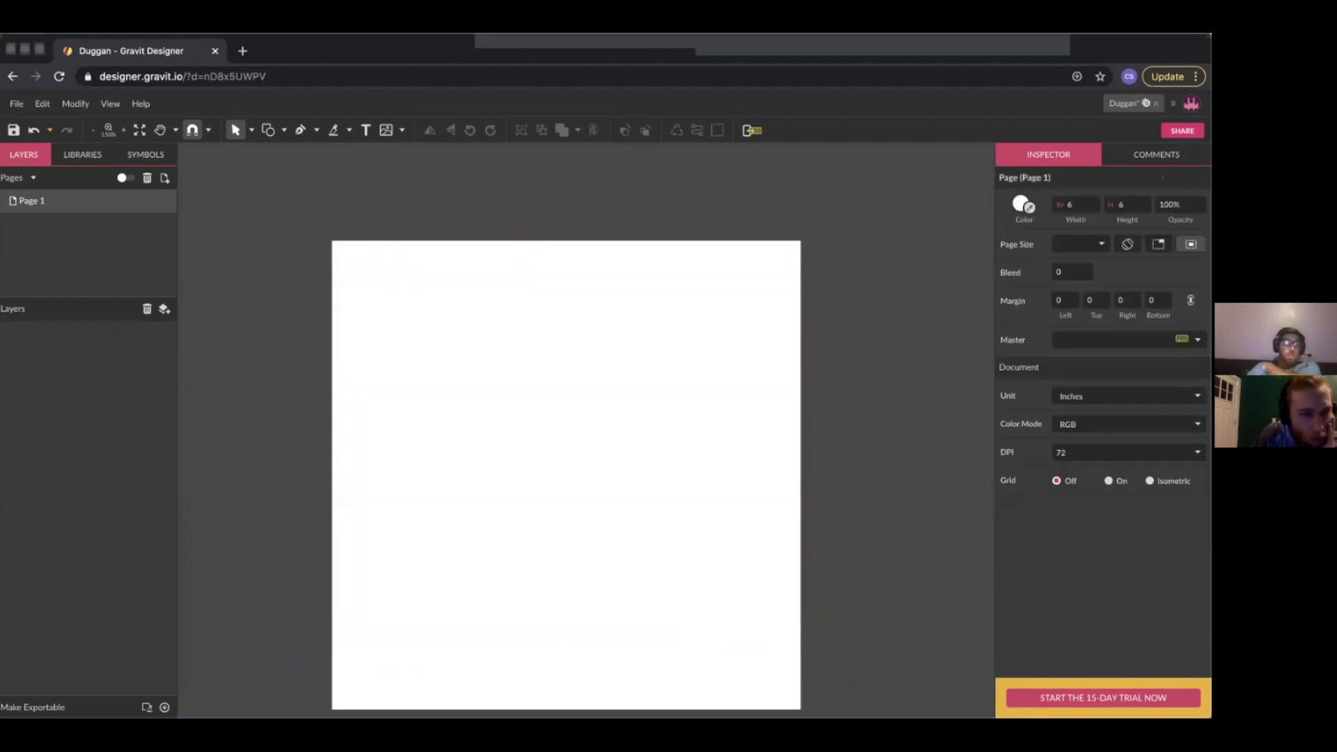
left_click_drag(898, 249, 527, 359)
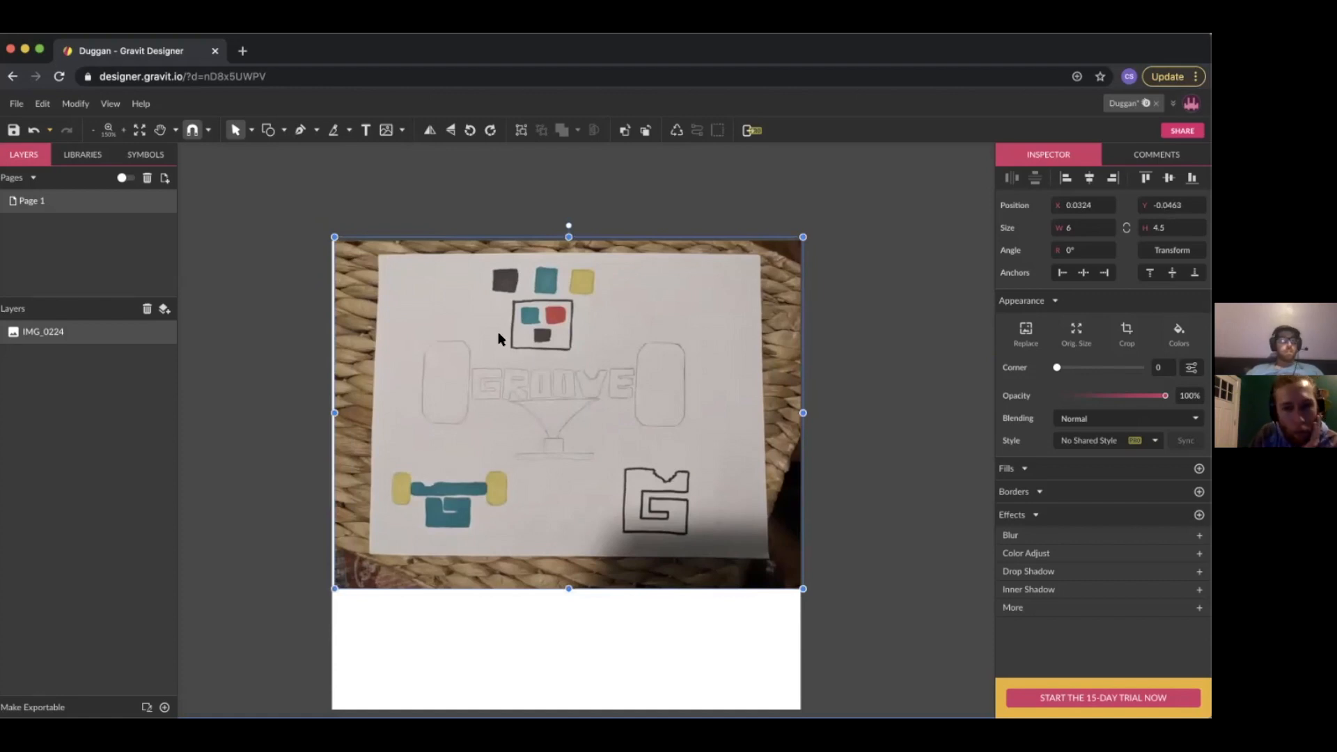
Crop the sketch photo to about 4.76 by 3.71 inches, cutting away the woven background around the paper
left_click(401, 131)
left_click(428, 153)
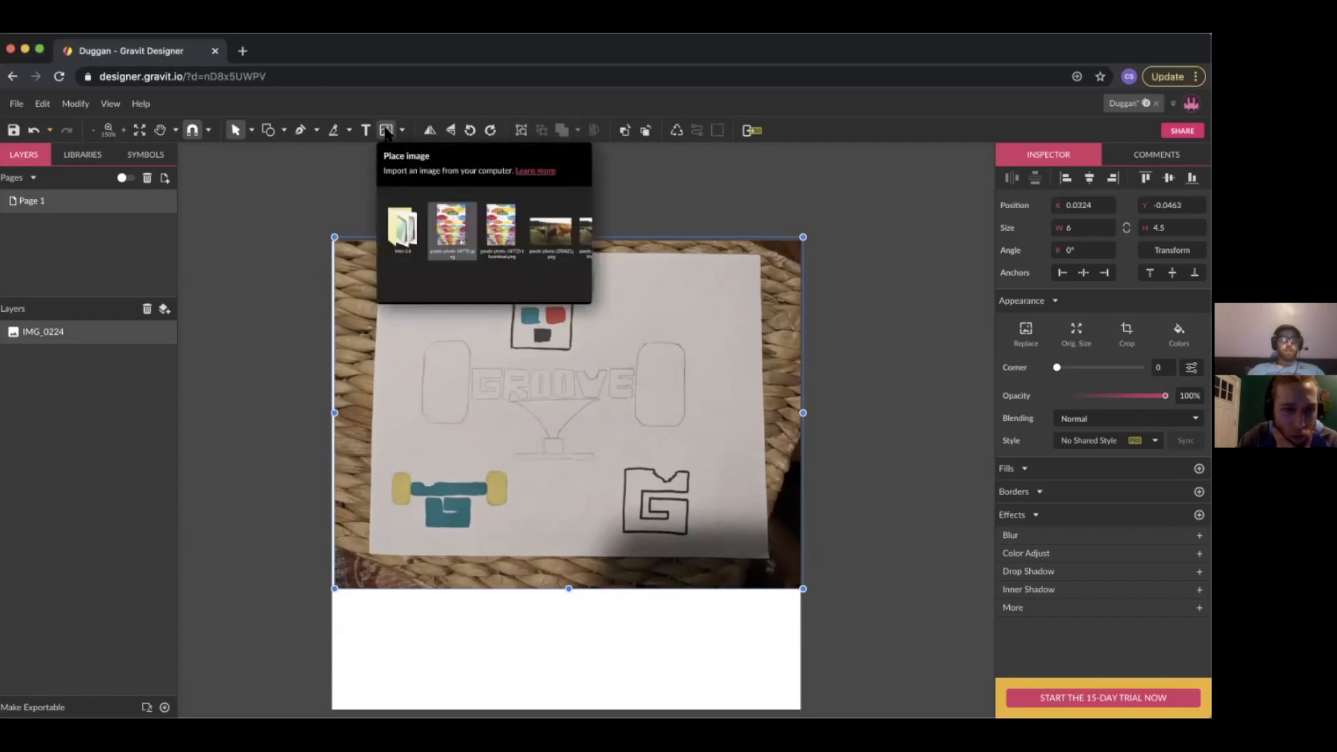
left_click(263, 203)
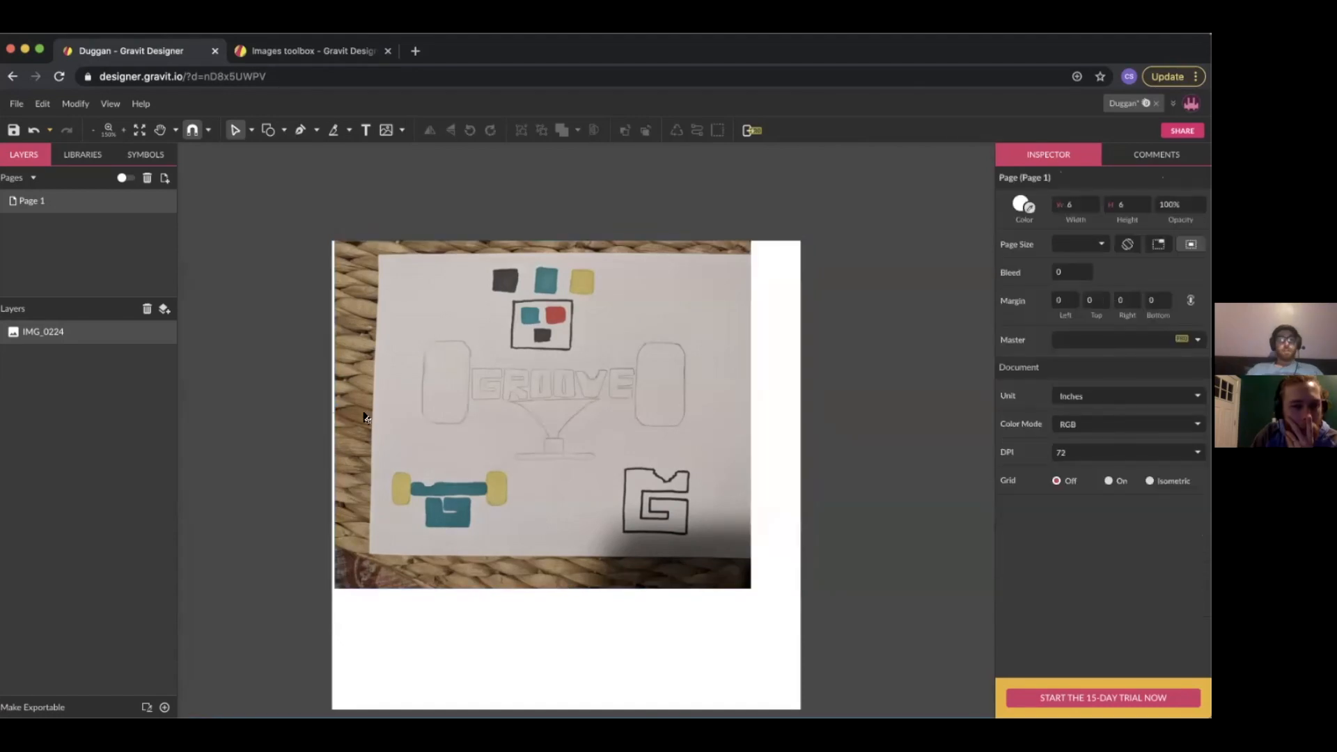
left_click(357, 415)
left_click_drag(365, 413, 377, 414)
left_click_drag(568, 552, 566, 547)
left_click_drag(570, 247, 572, 258)
key("Return")
left_click_drag(612, 347, 562, 347)
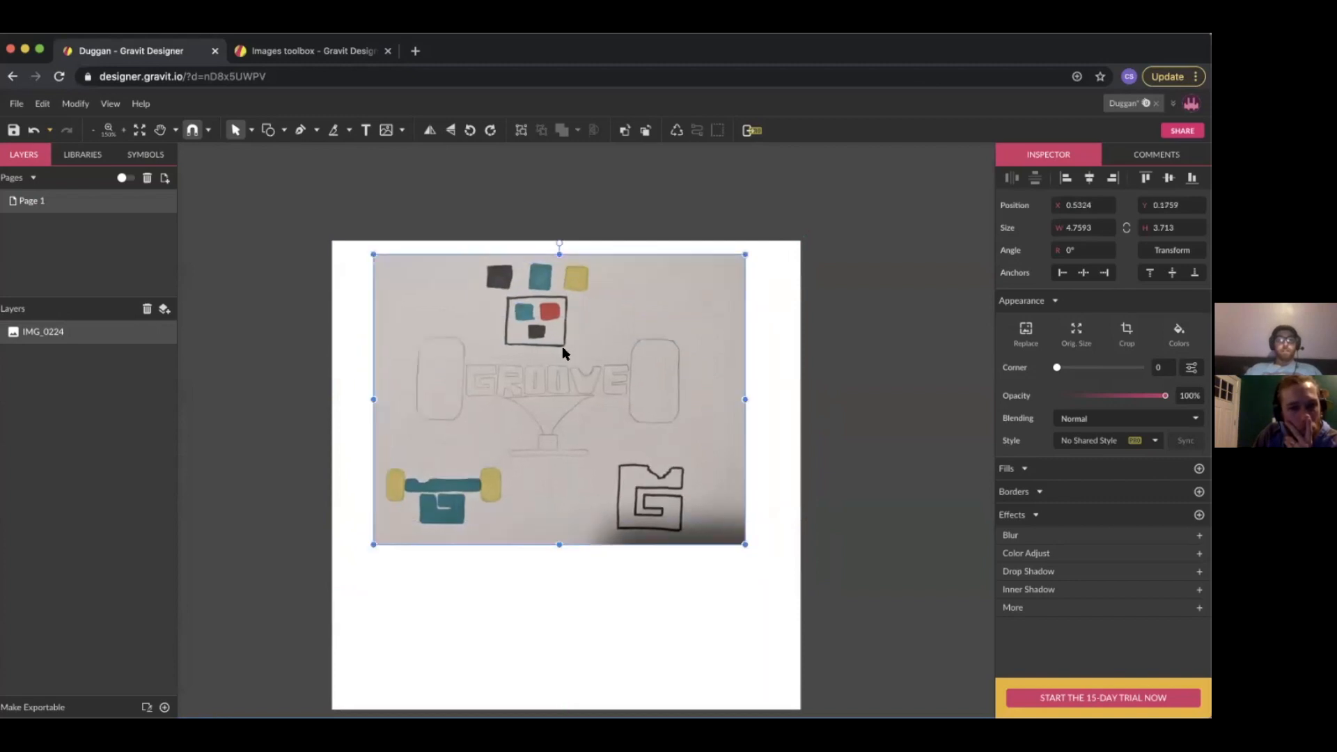
Enlarge the cropped photo to about 6.16 by 4.81 inches so that it spans the page width
left_click_drag(744, 544, 710, 561)
key("super+z")
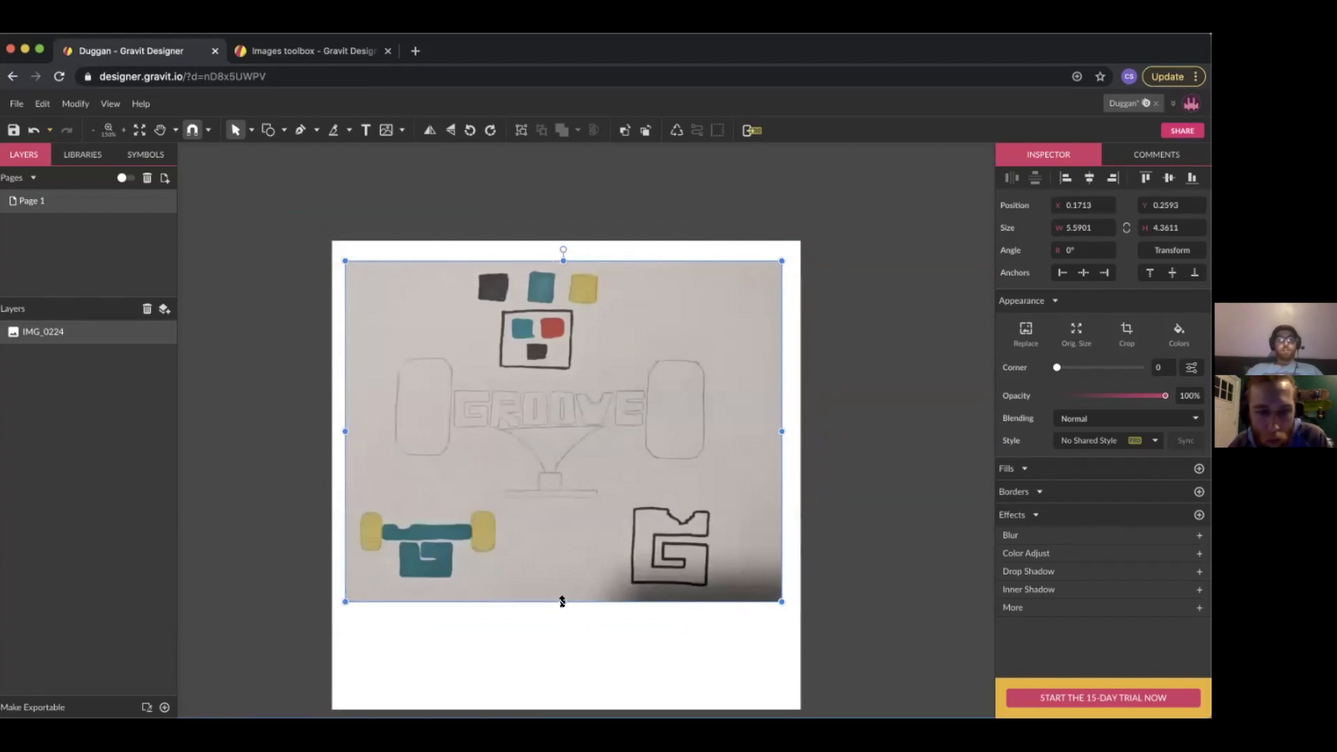
left_click_drag(562, 600, 555, 682)
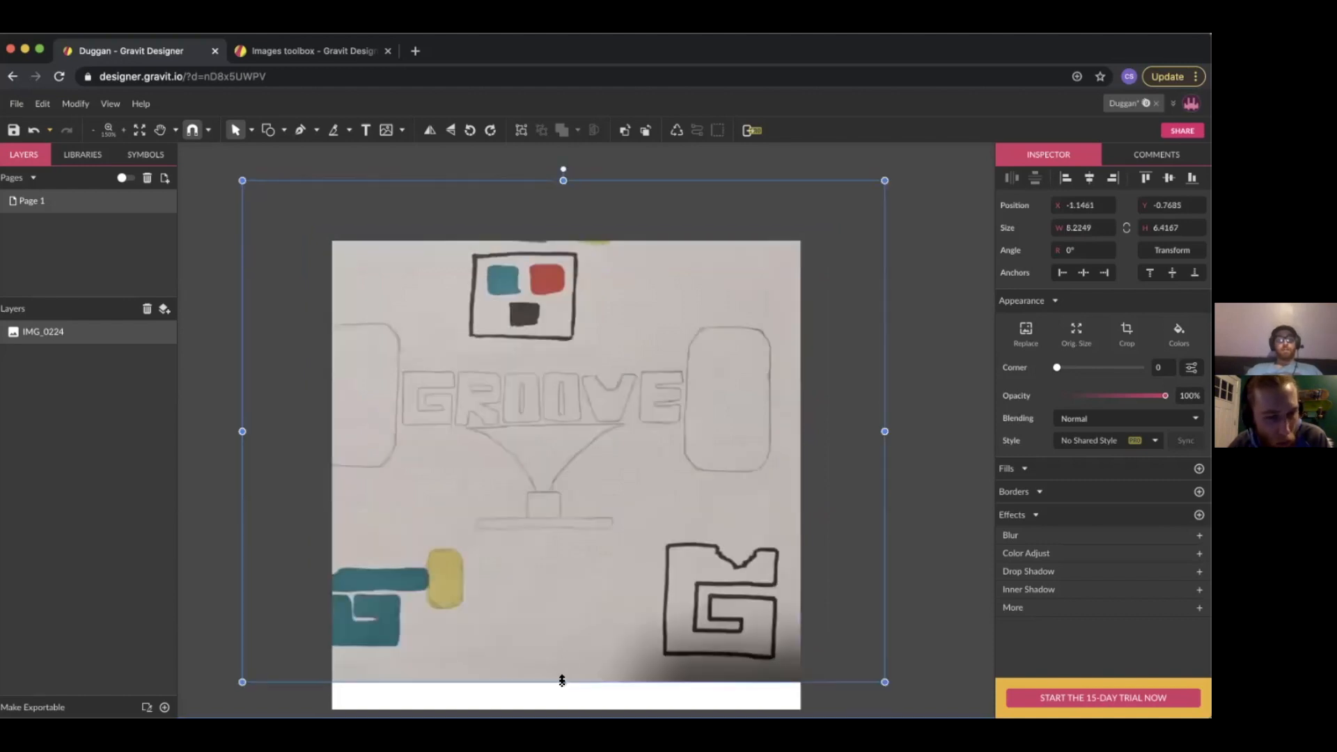
left_click_drag(559, 579, 565, 612)
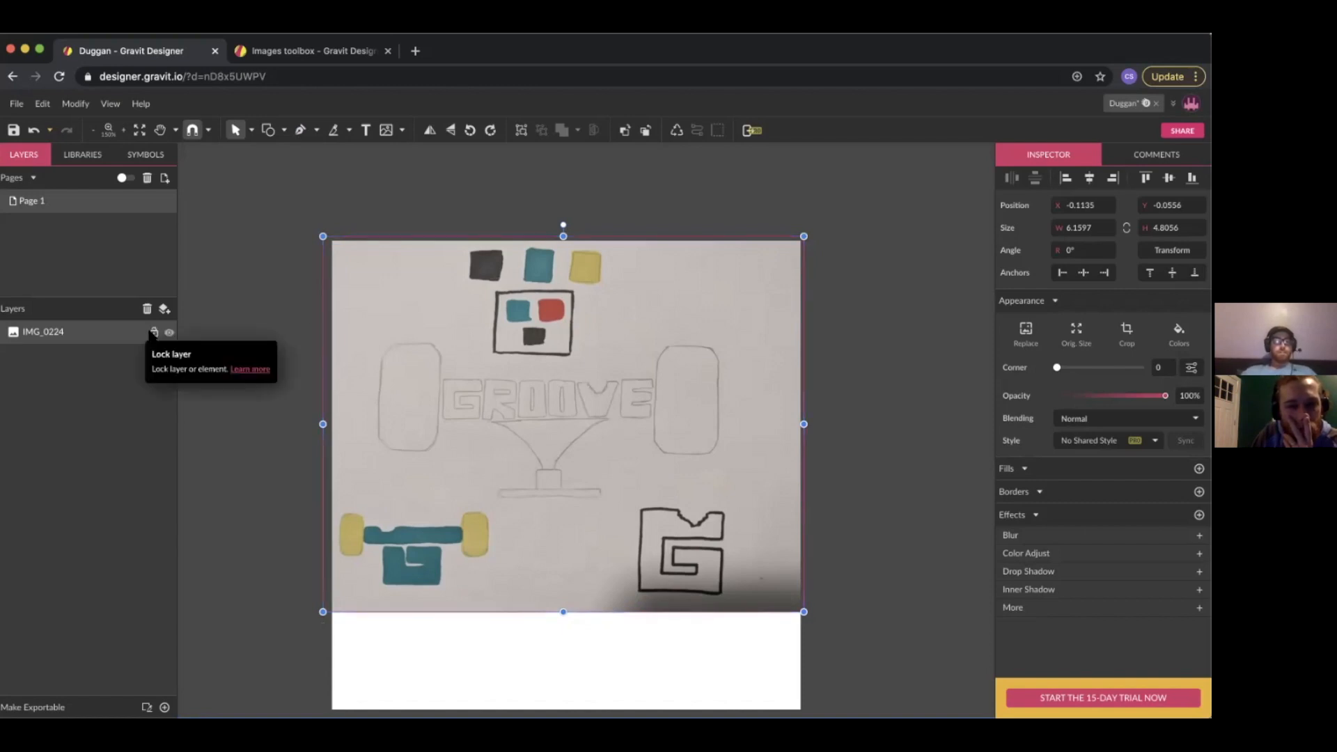
Lock the IMG_0224 photo layer and add a new layer above it for tracing
left_click(154, 332)
left_click_drag(513, 445, 680, 449)
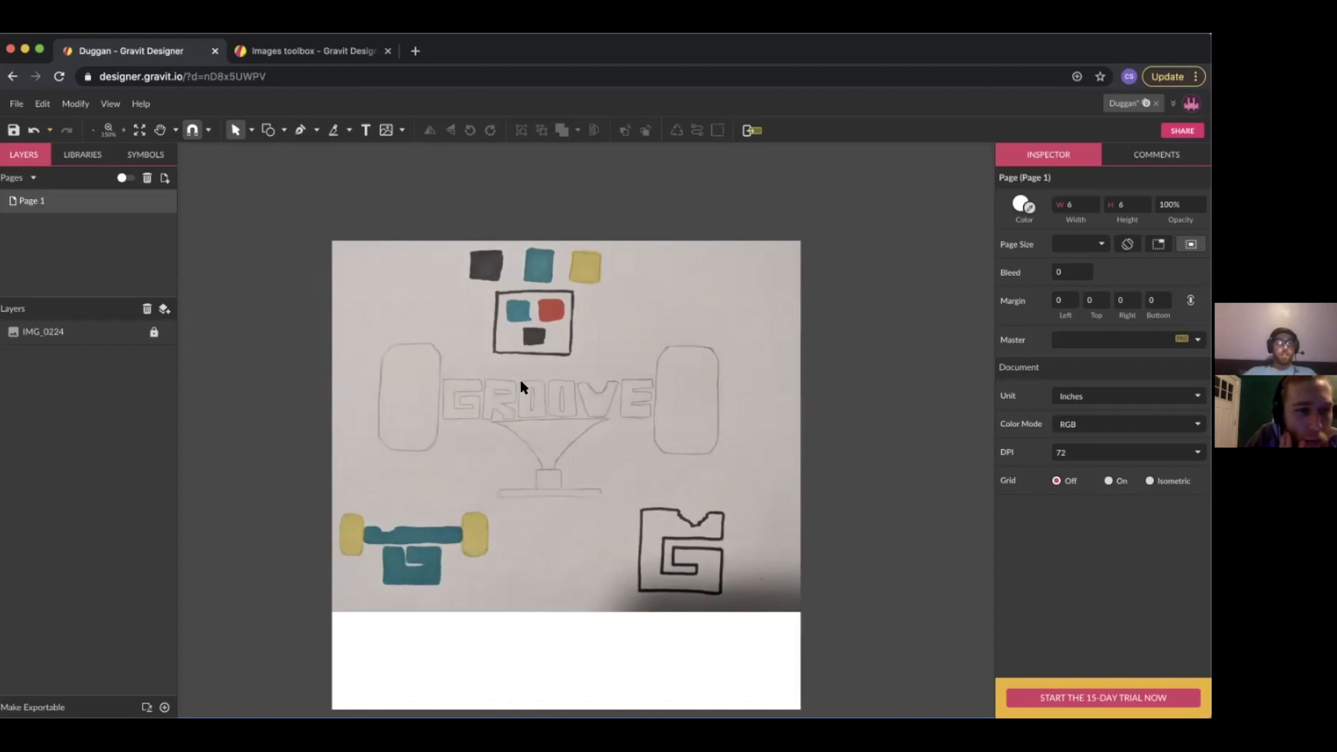
scroll(394, 396, "up", 5)
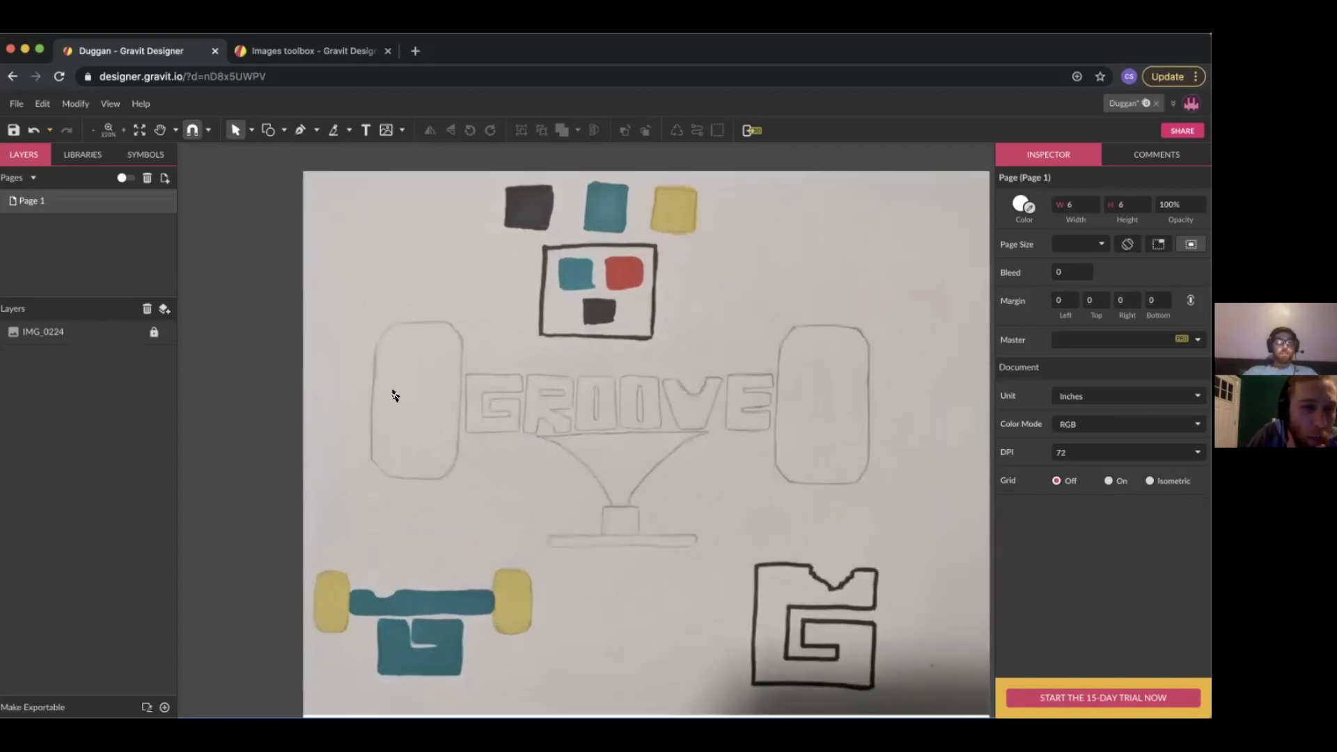
scroll(393, 393, "down", 3)
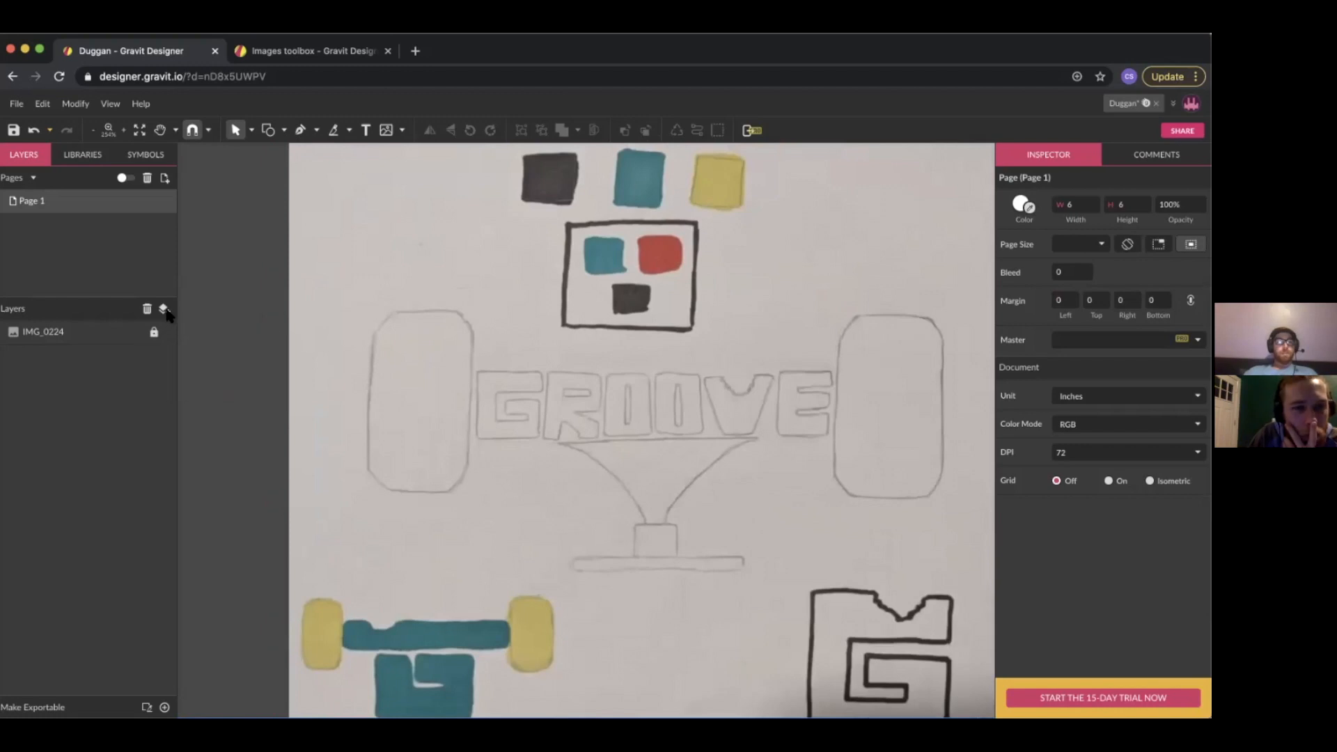
left_click(165, 310)
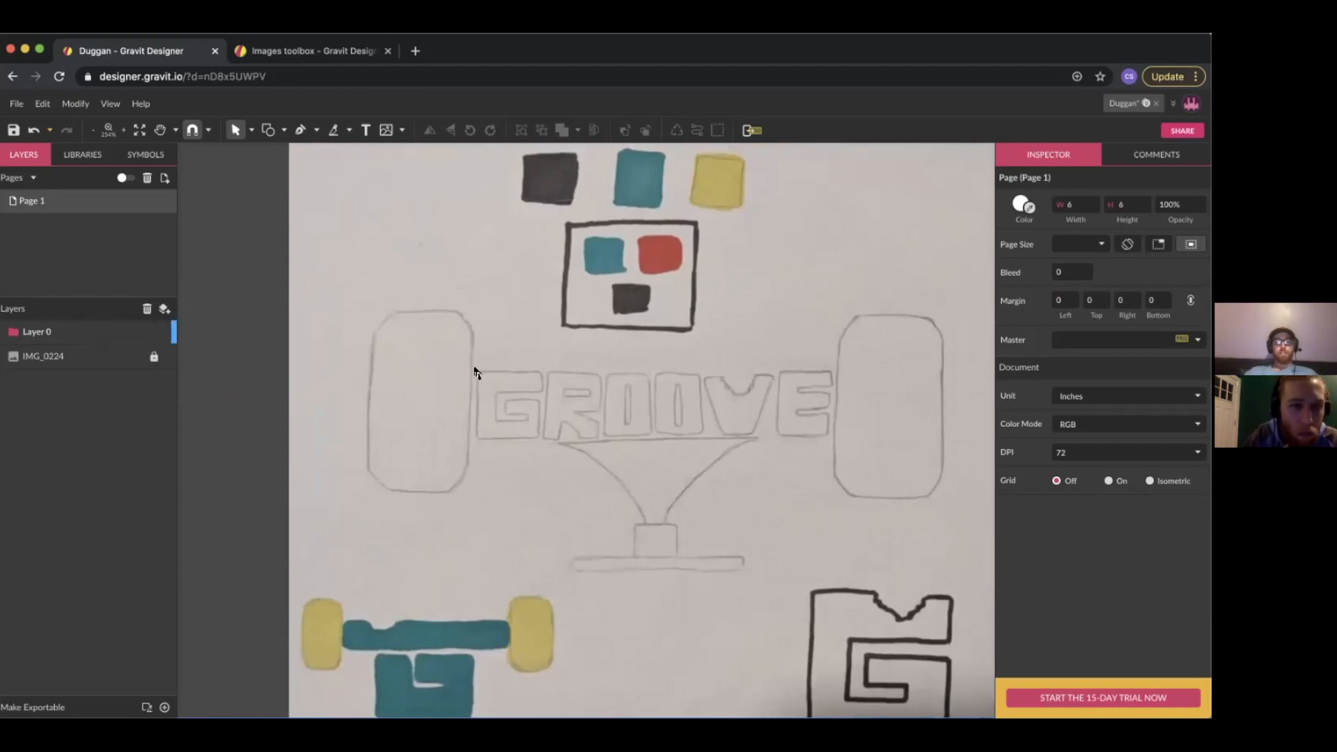
Start a Pen tool path on the left wheel, tracing its straight top edge and curved upper-right corner
scroll(474, 372, "right", 5)
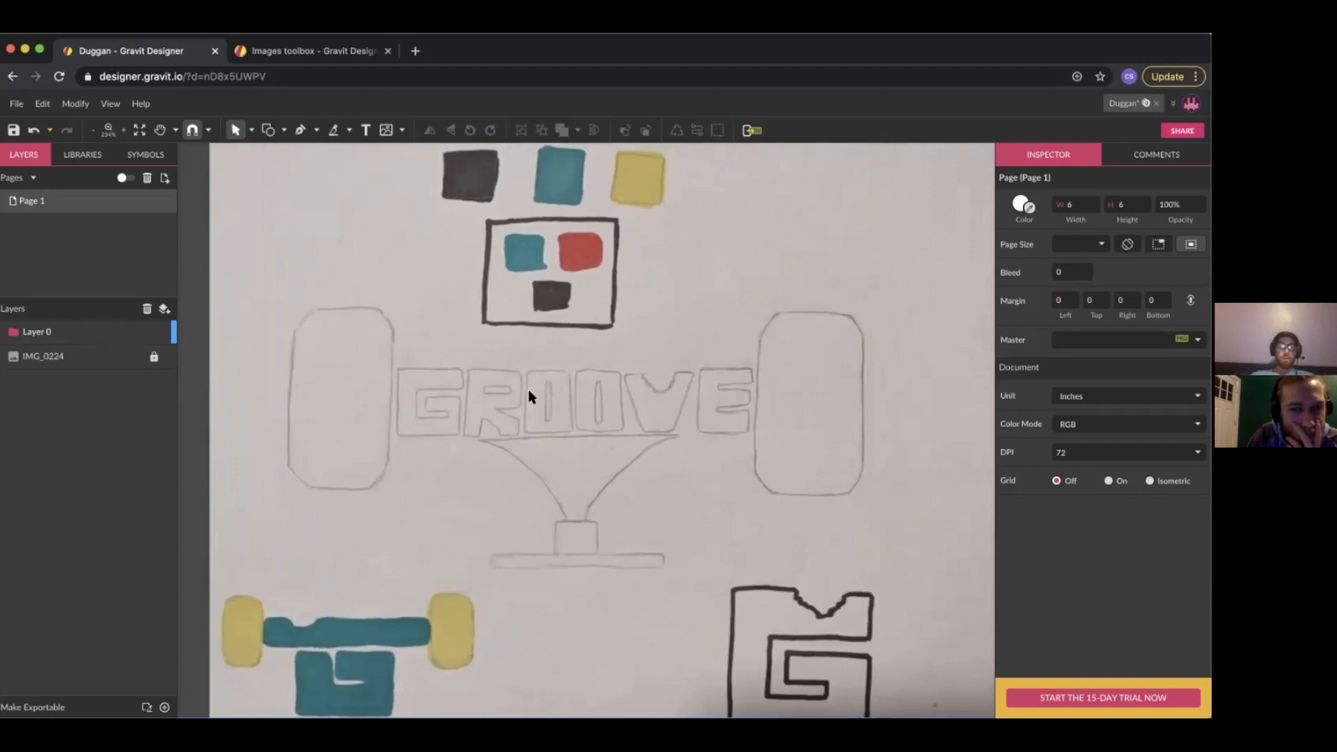
left_click(300, 130)
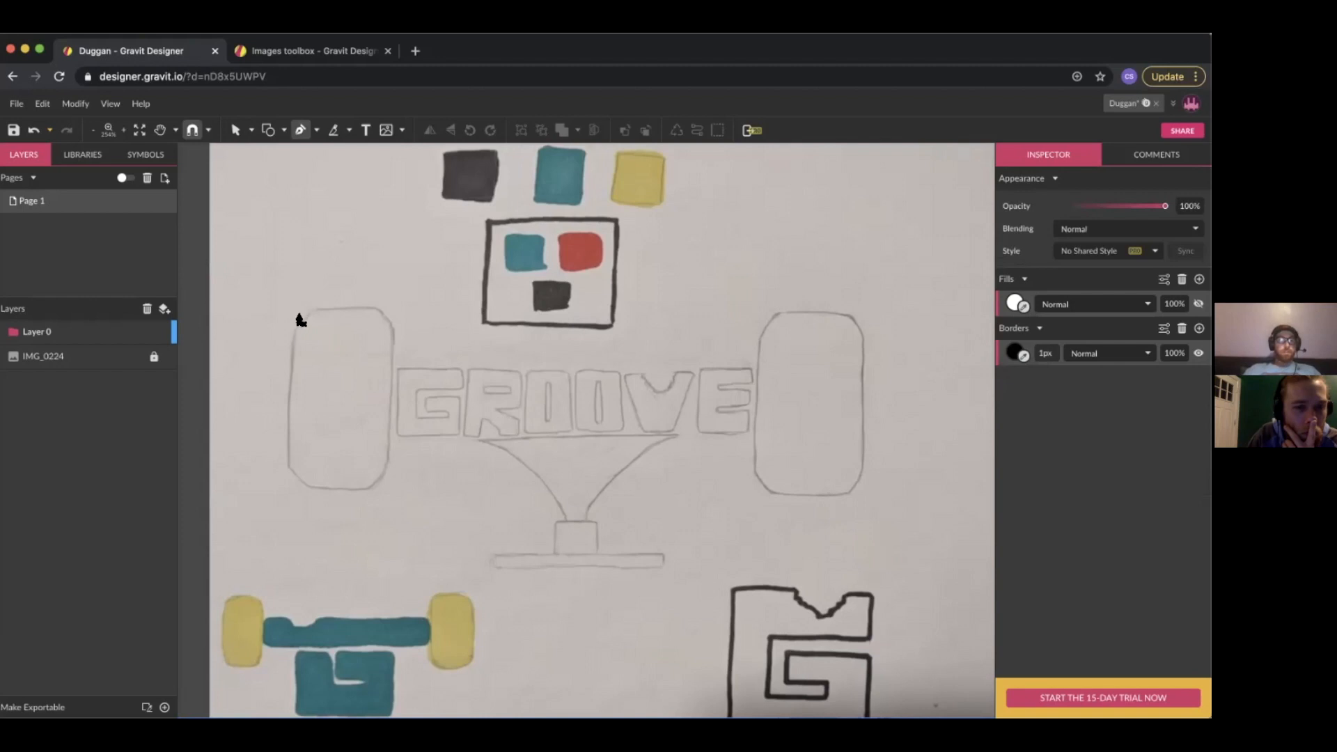
scroll(975, 420, "right", 1)
scroll(975, 421, "right", 1)
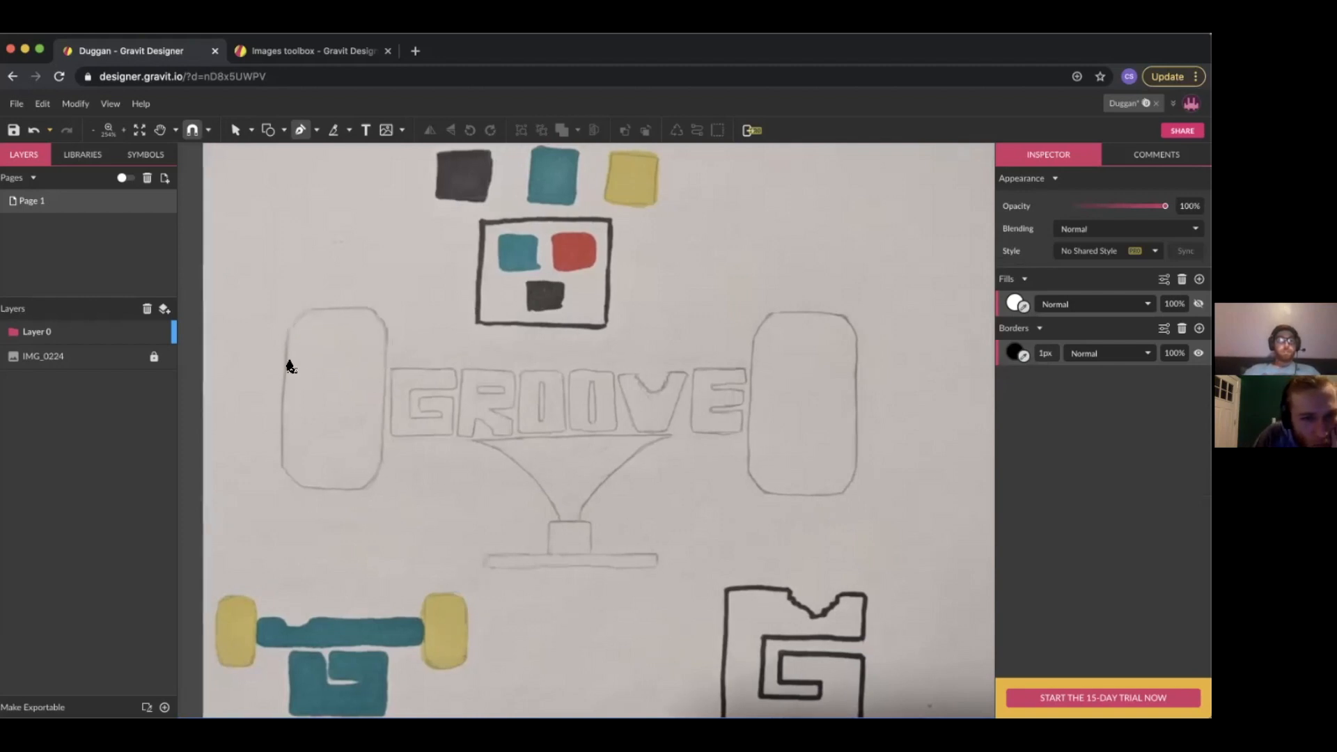
left_click(302, 310)
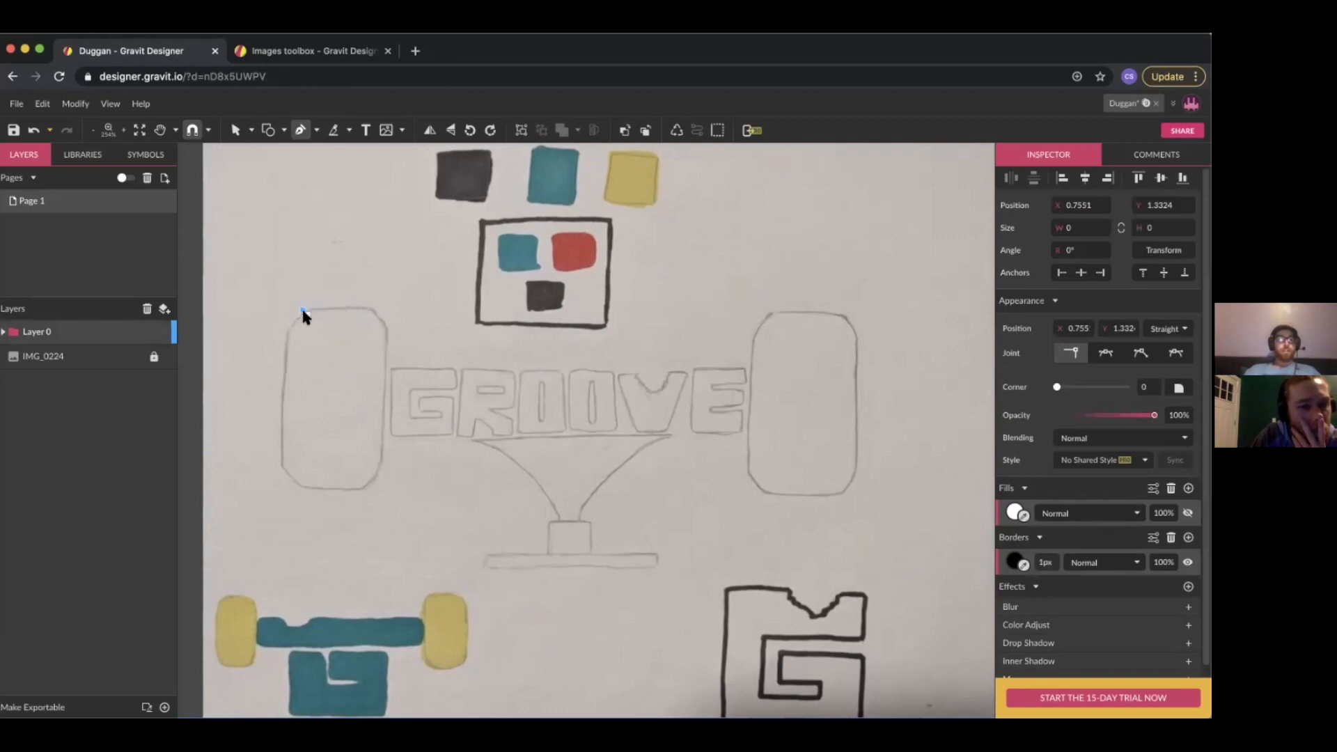
left_click(373, 311)
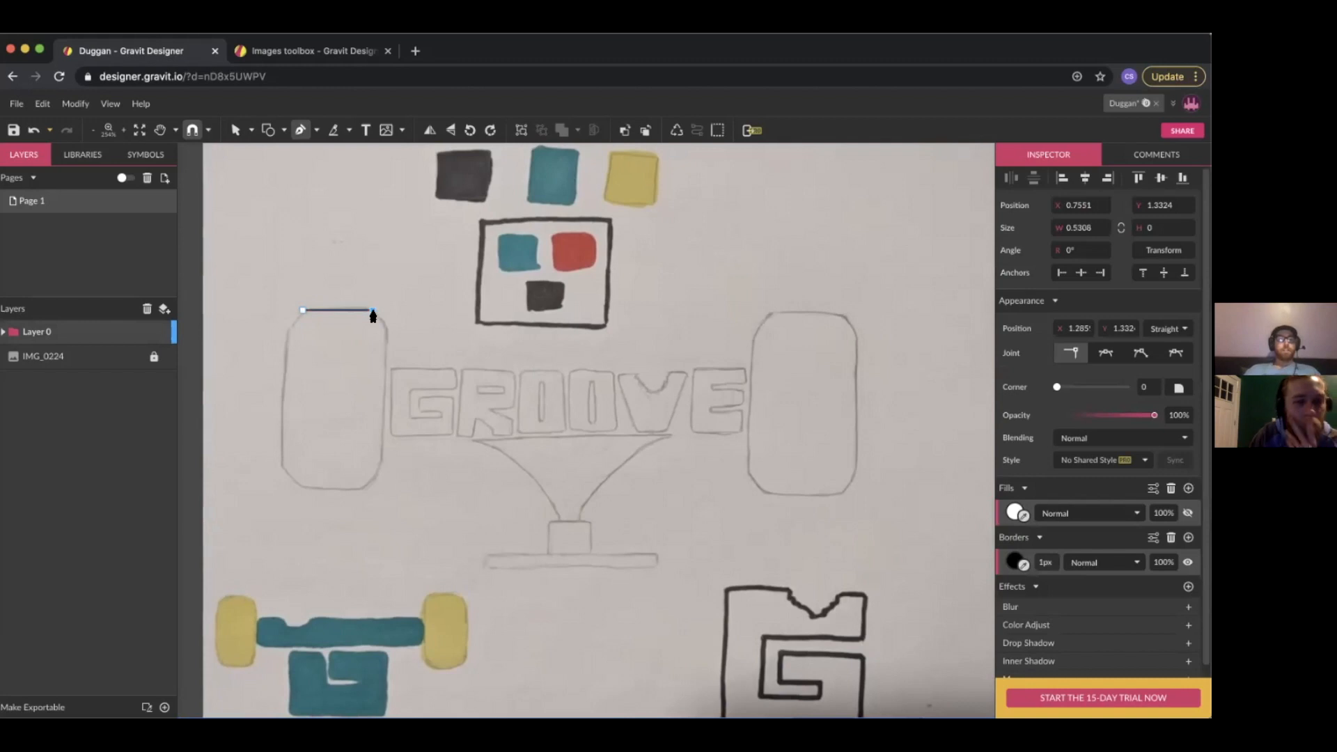
left_click_drag(388, 335, 388, 354)
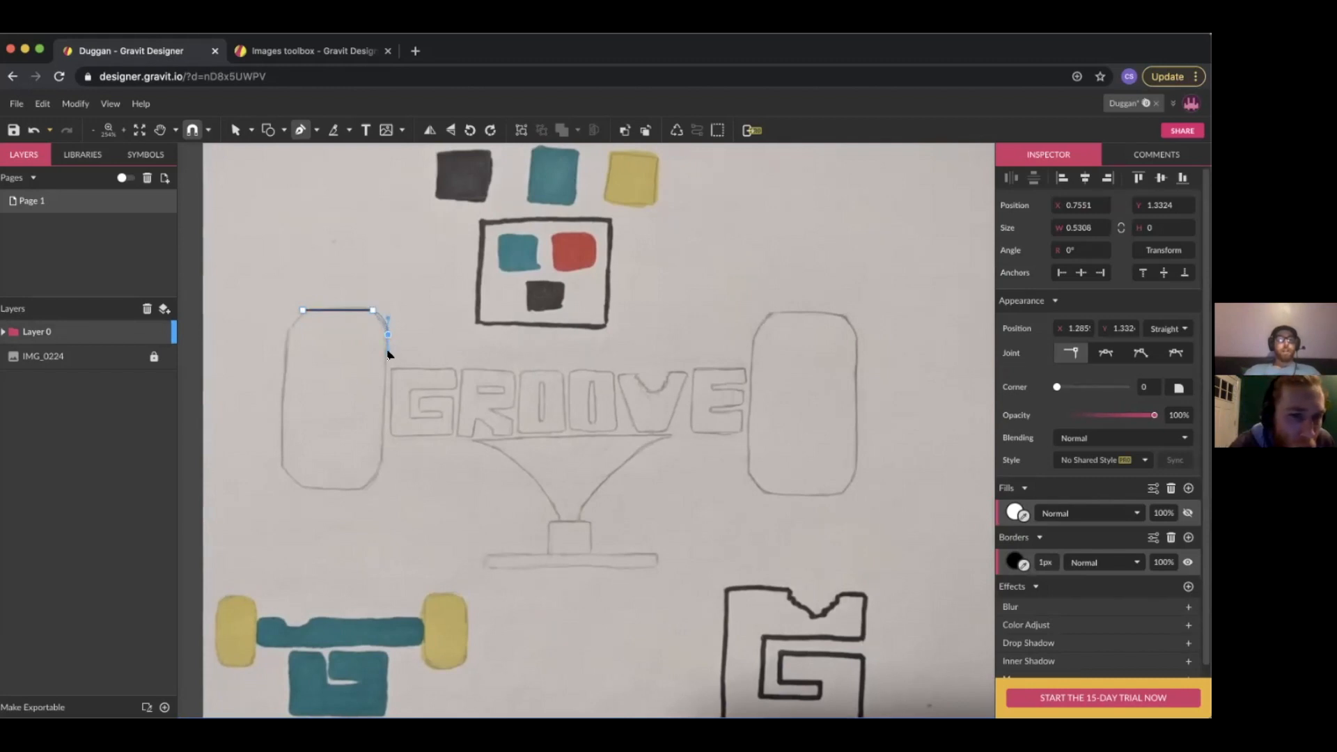
left_click_drag(388, 346, 388, 348)
mouse_move(388, 350)
left_mouse_down()
mouse_move(409, 358)
mouse_move(371, 366)
mouse_move(437, 369)
mouse_move(362, 397)
mouse_move(338, 391)
mouse_move(320, 337)
mouse_move(328, 367)
mouse_move(382, 396)
mouse_move(382, 352)
left_mouse_up()
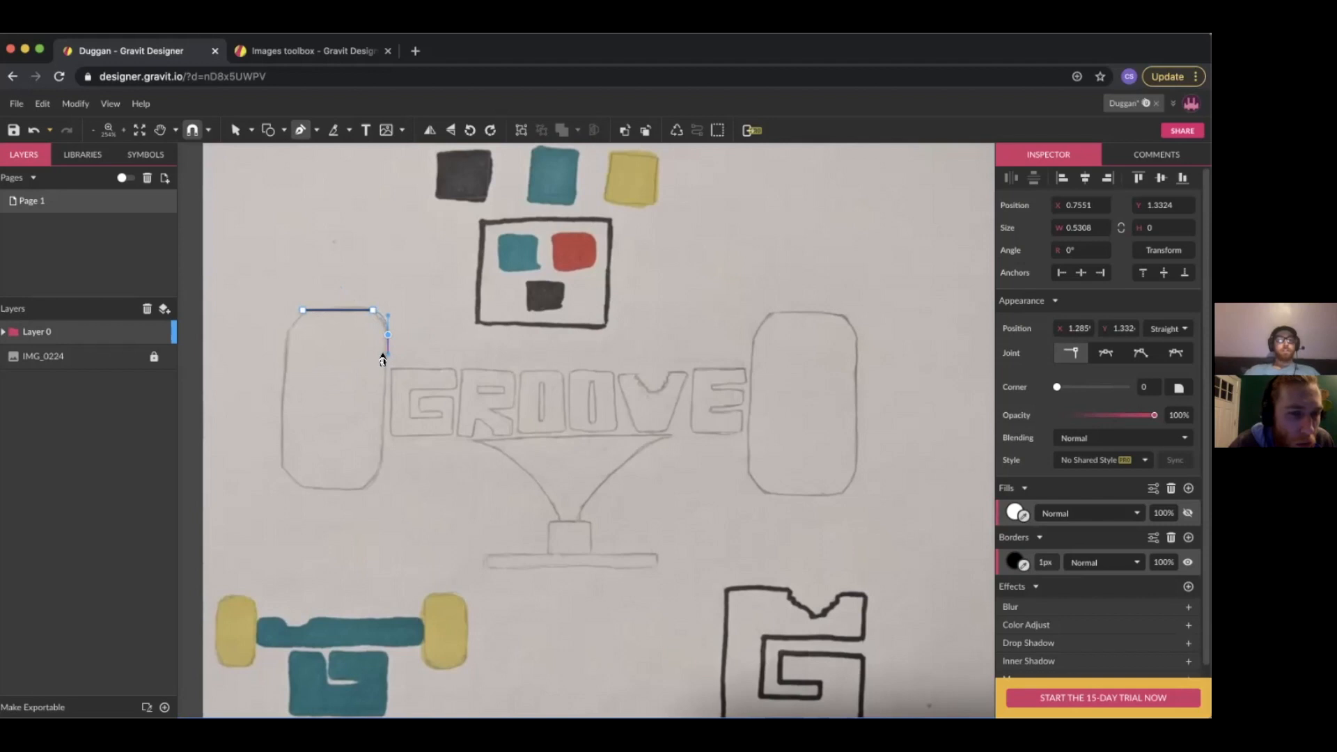
left_click_drag(383, 357, 383, 348)
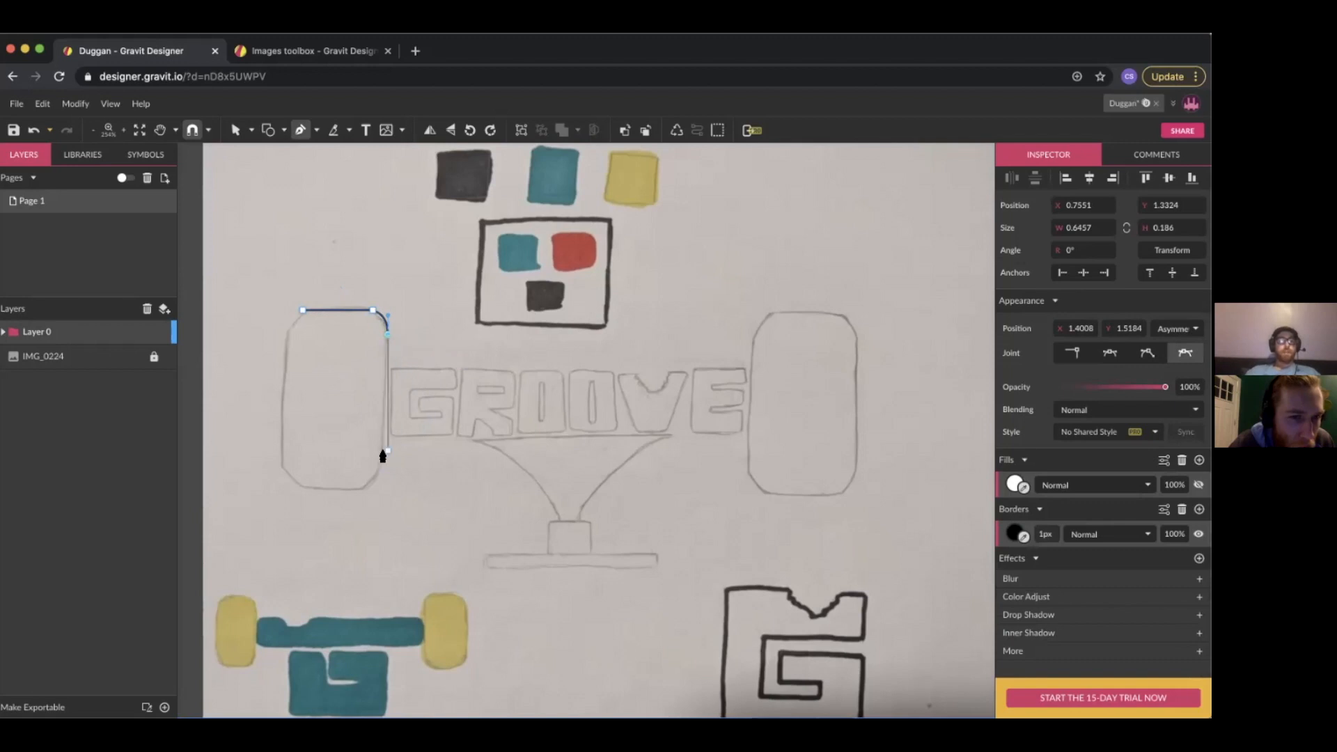
Trace the rest of the left wheel with straight sides and rounded corners, closing the outline at about 0.77 by 1.36 inches
left_click(388, 457)
left_click(388, 467)
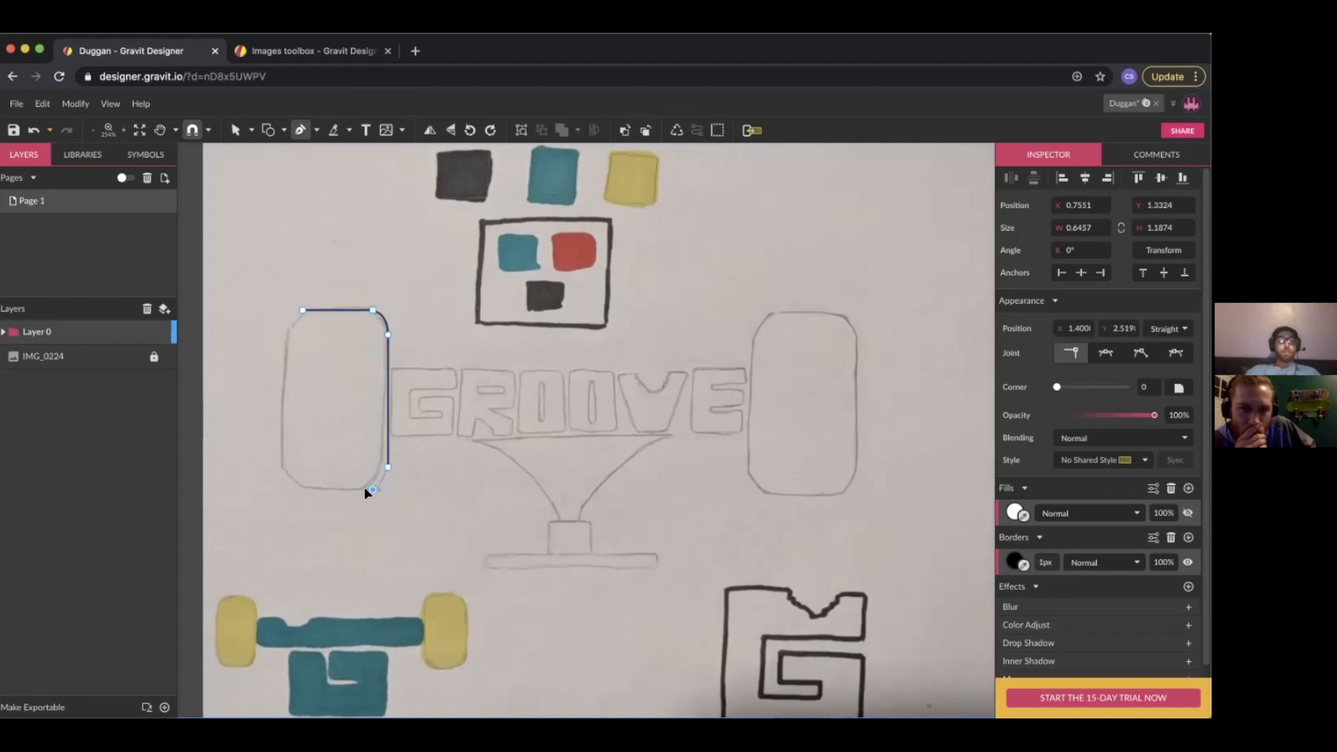
left_click(373, 490)
left_click(303, 490)
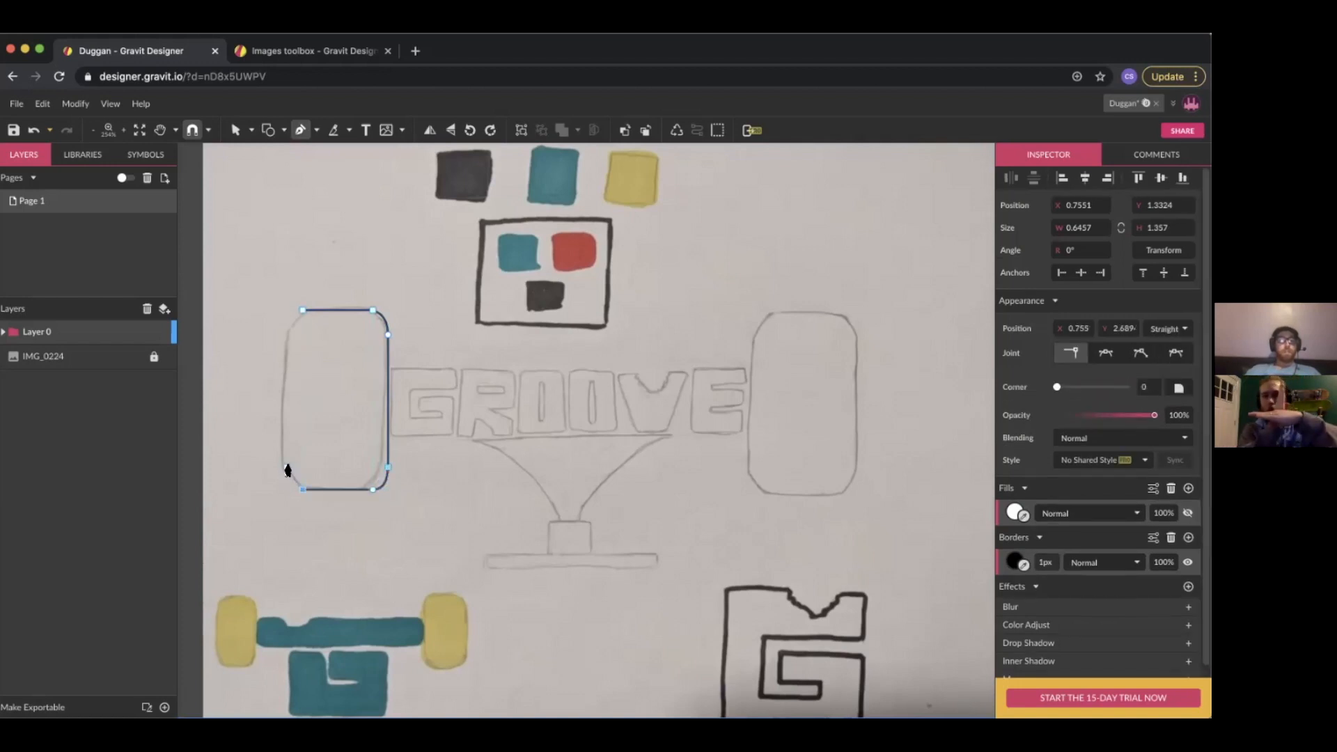
left_click_drag(286, 467, 286, 449)
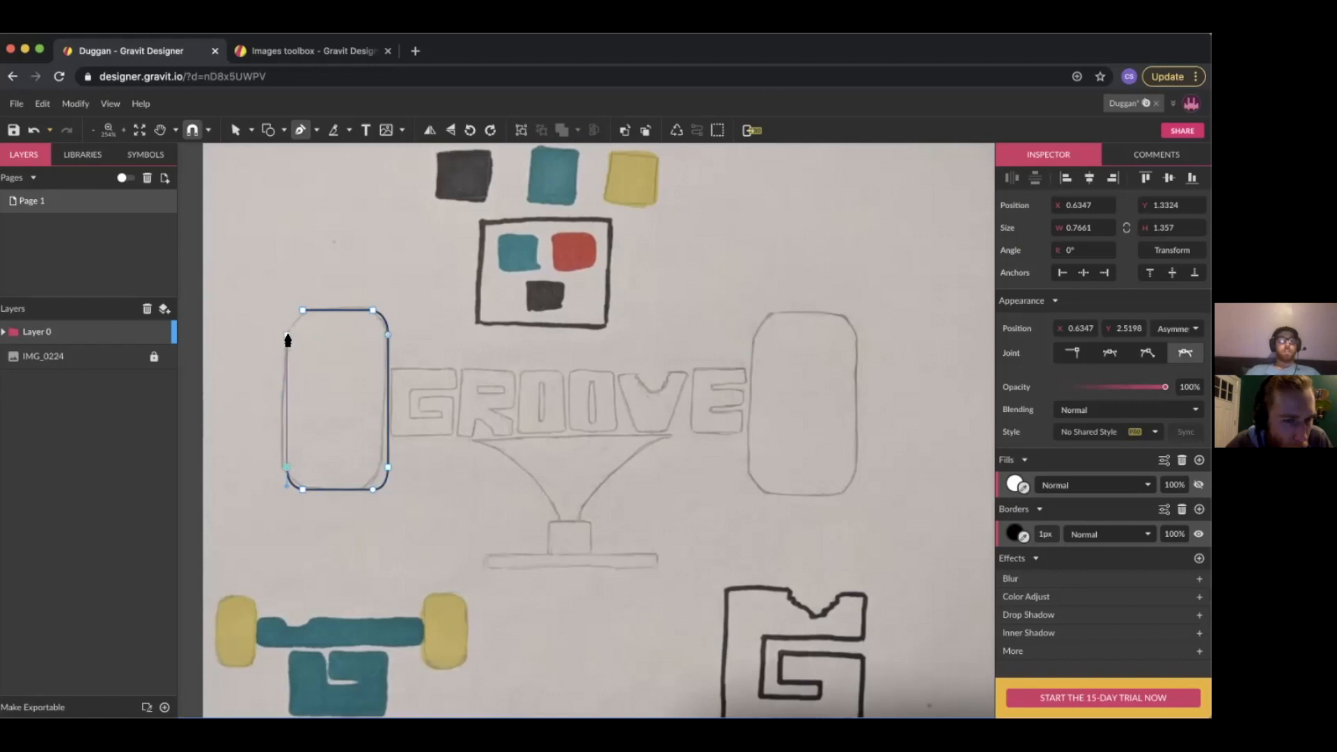
left_click(287, 334)
left_click(301, 310)
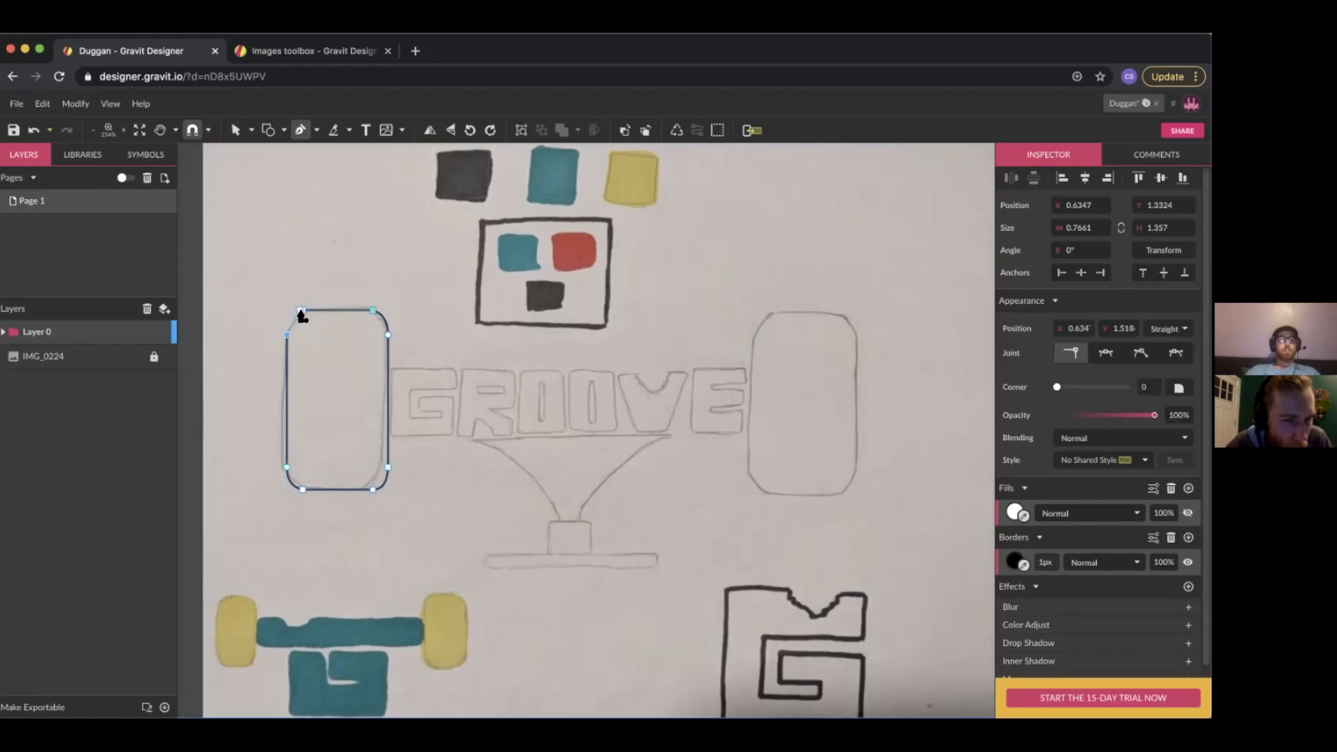
left_click_drag(302, 311, 324, 314)
left_click_drag(320, 314, 319, 312)
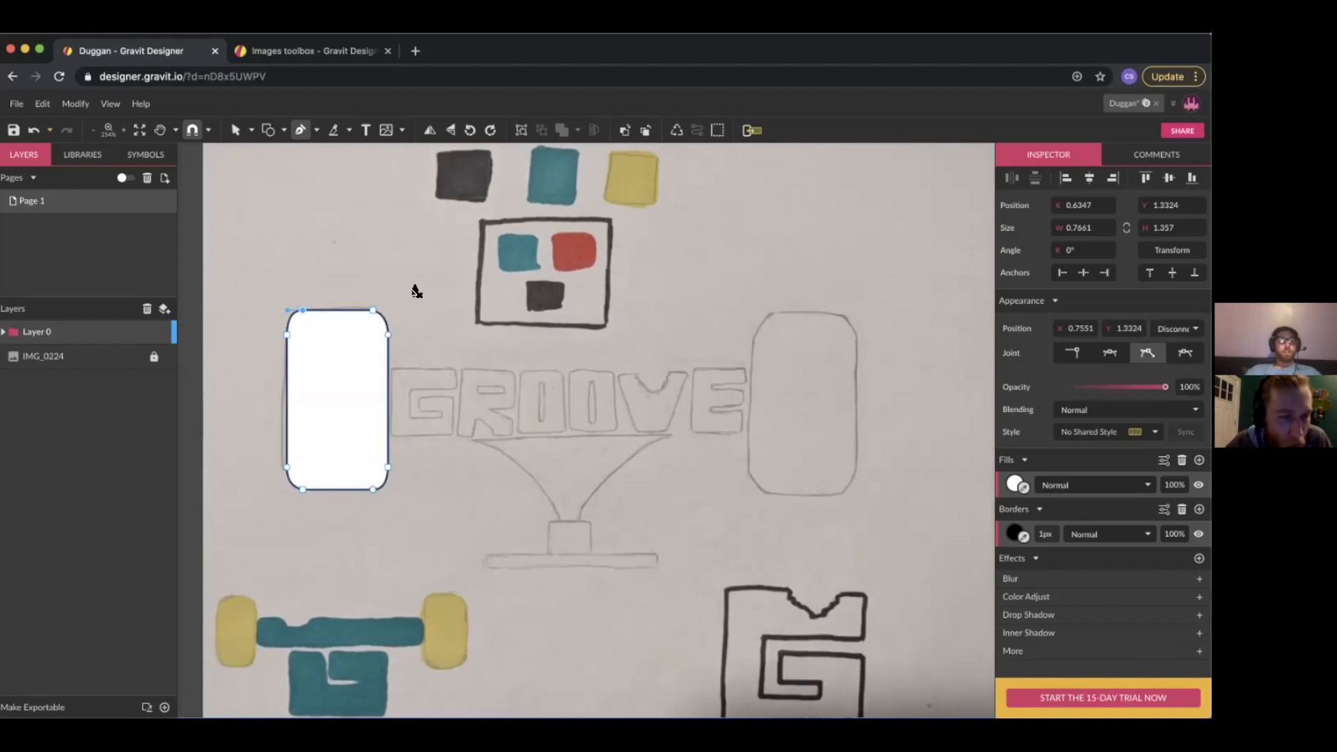
key("v")
left_click(423, 369)
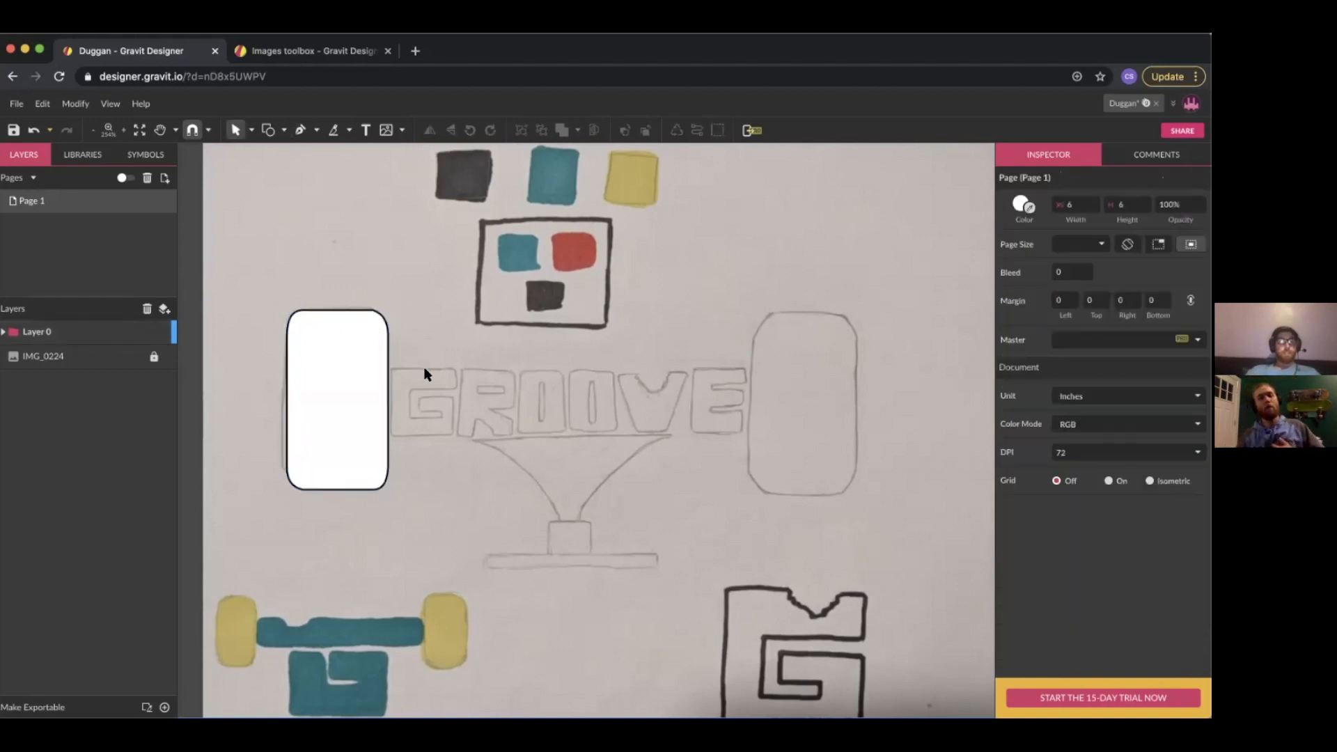
Change the traced left wheel's fill to dark red #9D3232
left_click(327, 384)
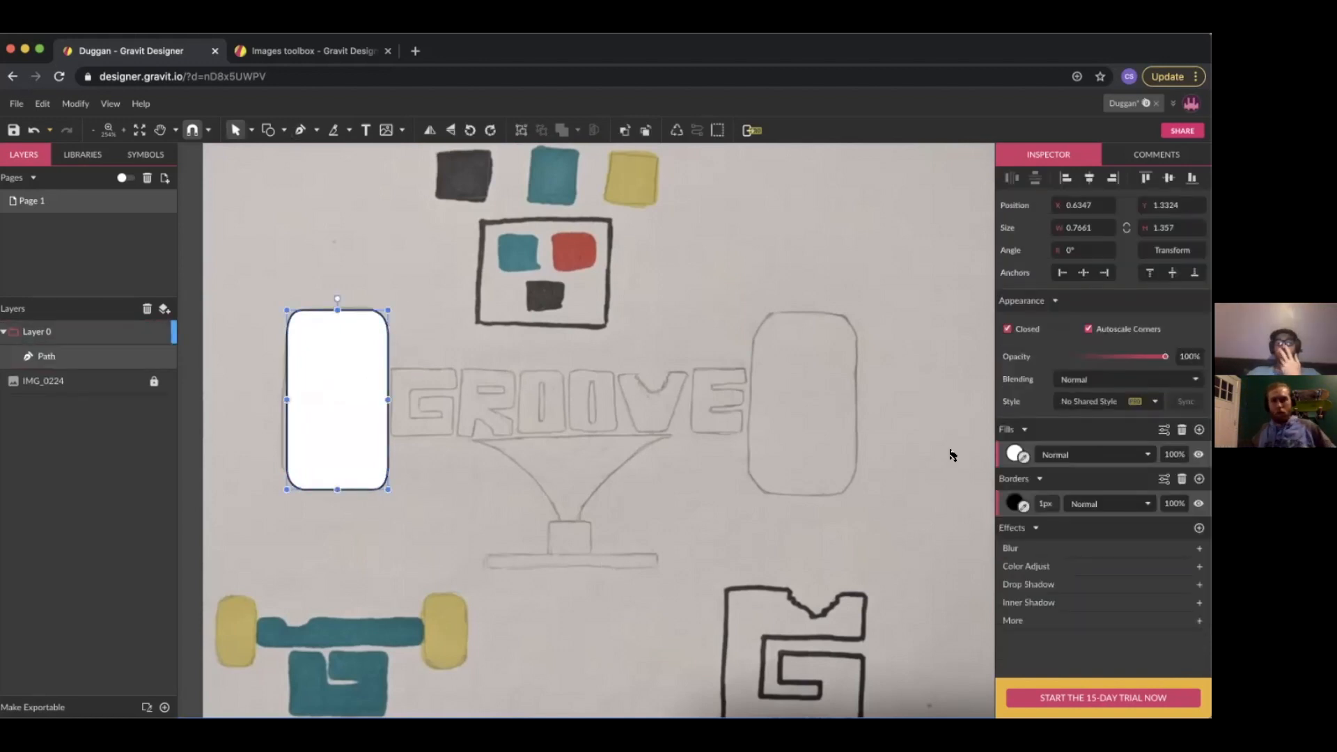
left_click(1014, 452)
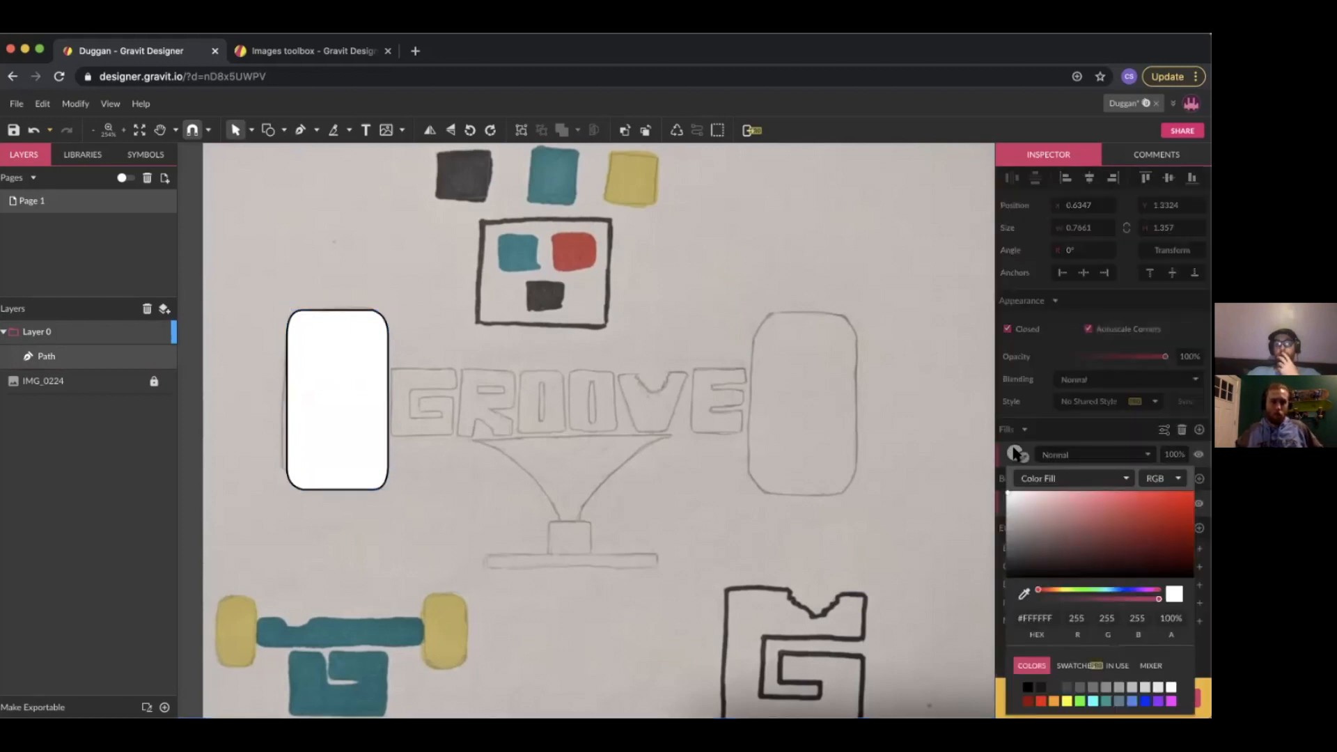
left_click(1015, 454)
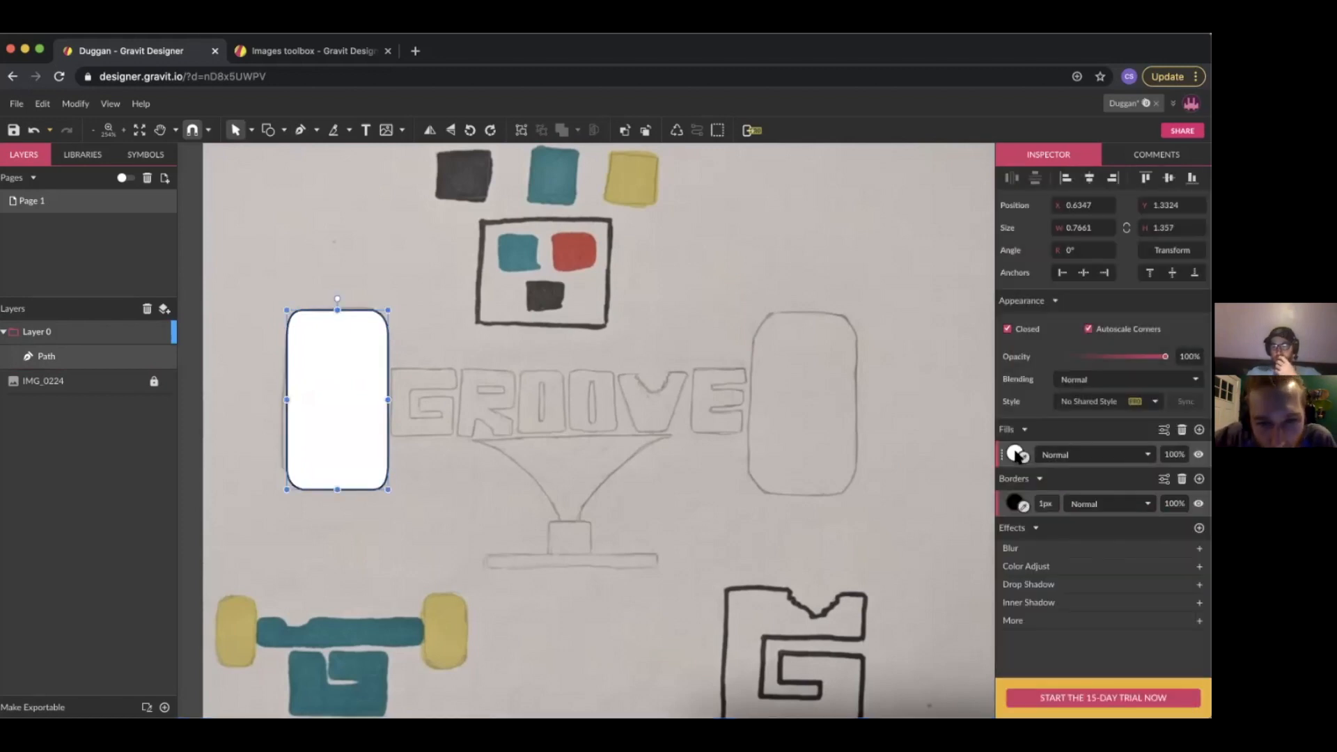
left_click(1036, 454)
left_click(1012, 456)
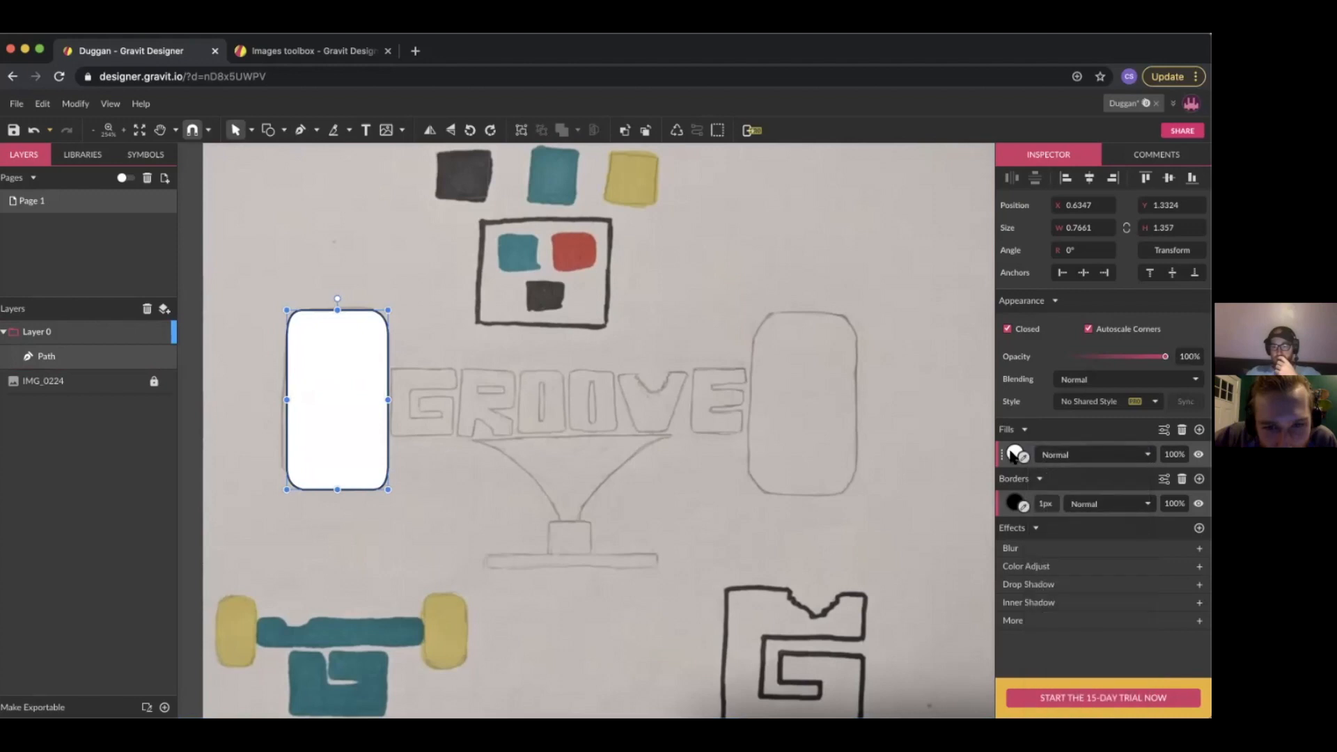
left_click(1021, 461)
left_click_drag(1061, 532, 1133, 523)
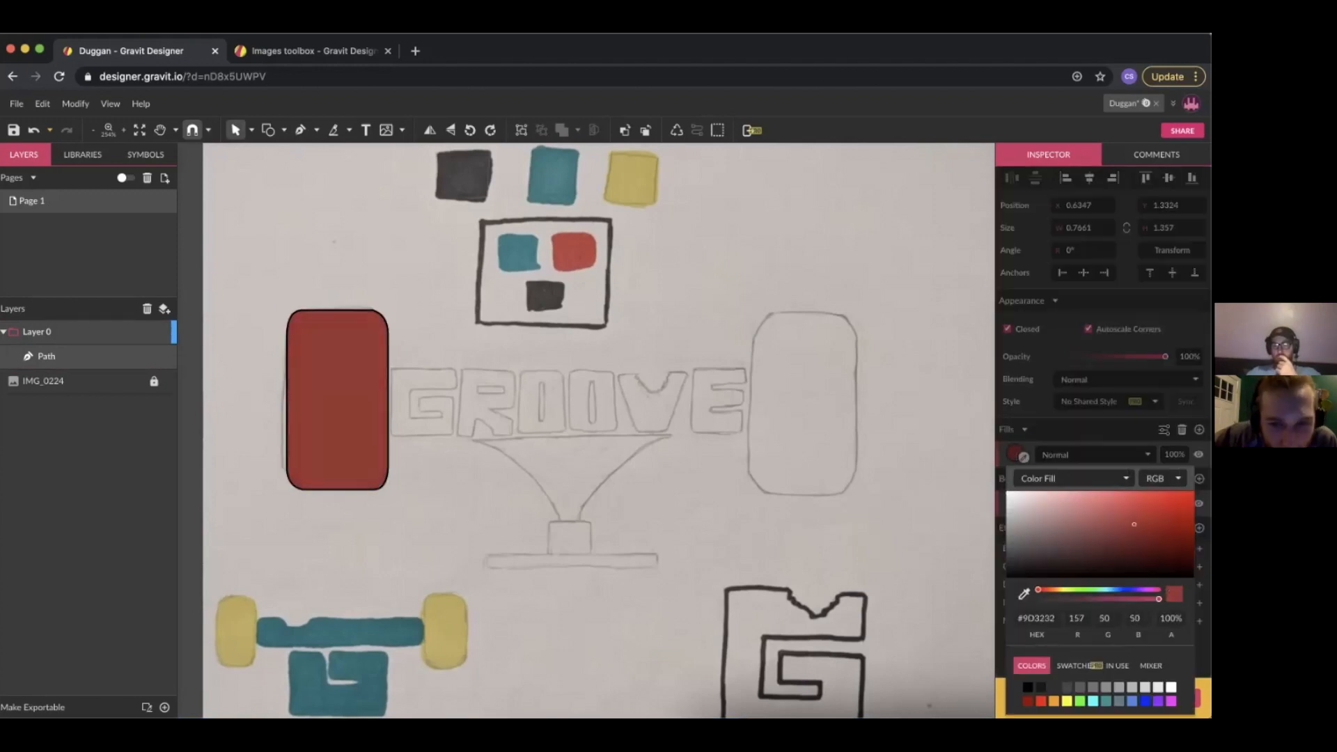
Try a darker, muted fill #5B3B3B on the left wheel
left_click(1072, 478)
left_click(1072, 478)
left_click(1072, 478)
left_click(1072, 477)
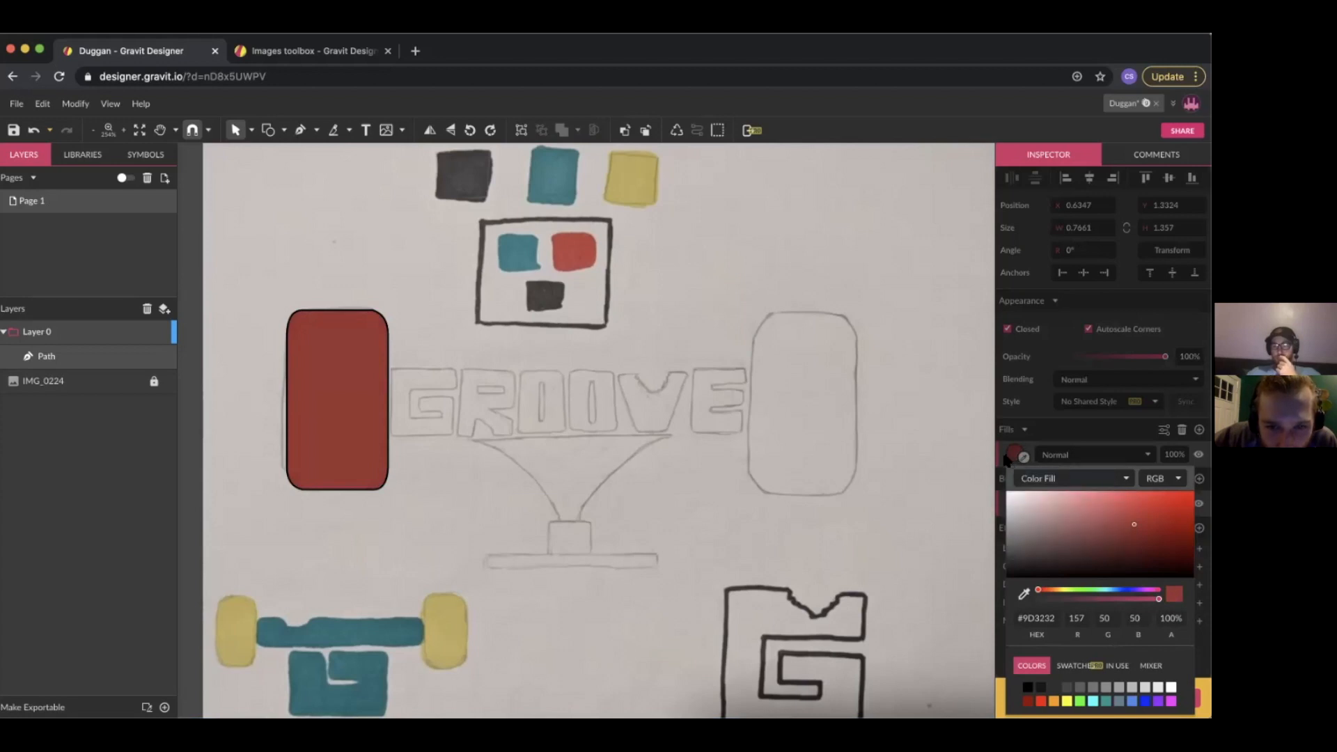
mouse_move(1133, 525)
left_mouse_down()
mouse_move(1110, 548)
mouse_move(1163, 520)
mouse_move(1071, 546)
left_mouse_up()
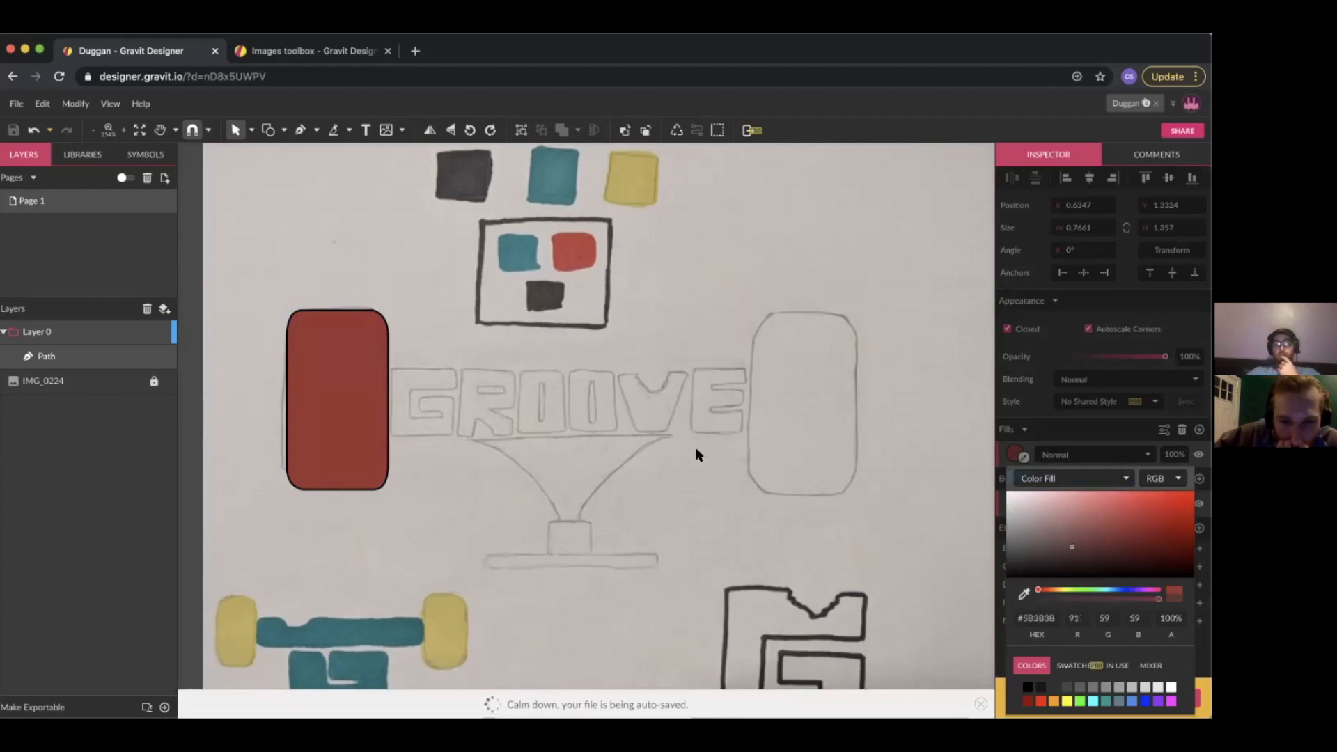
left_click(314, 415)
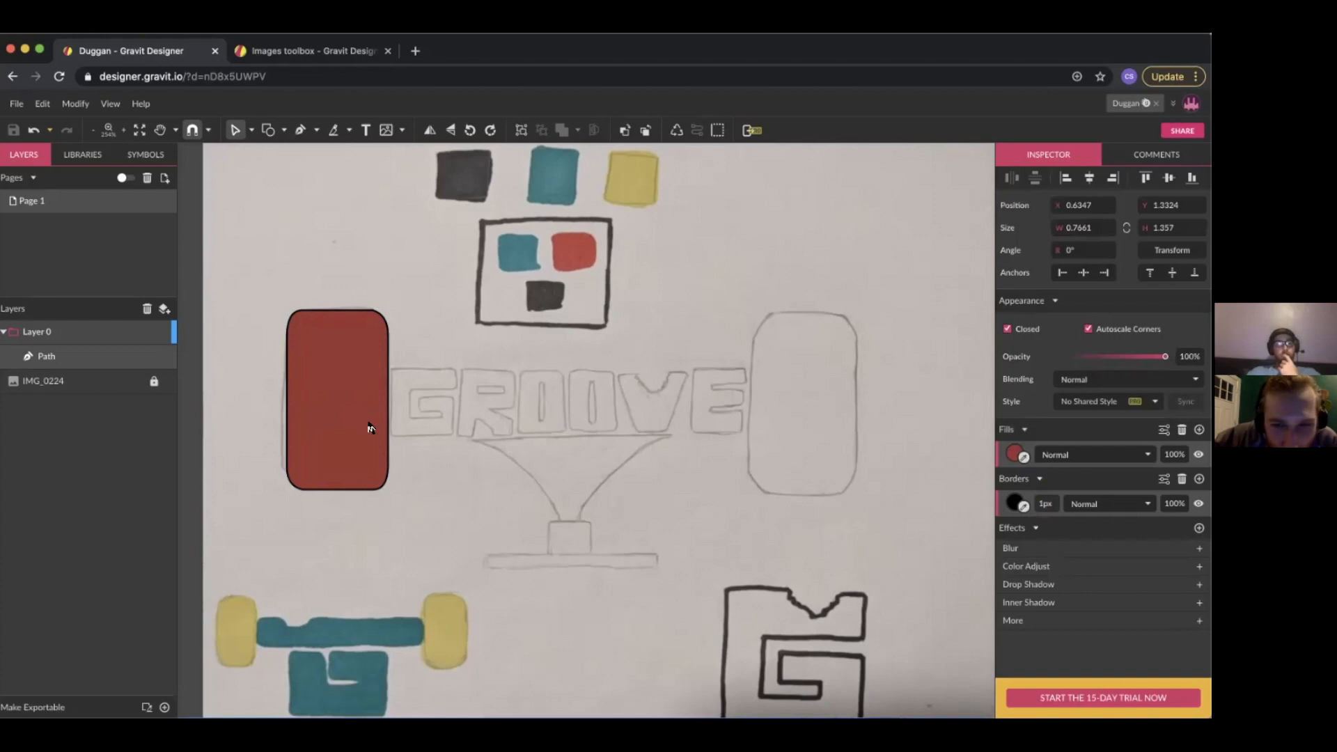
left_click(153, 381)
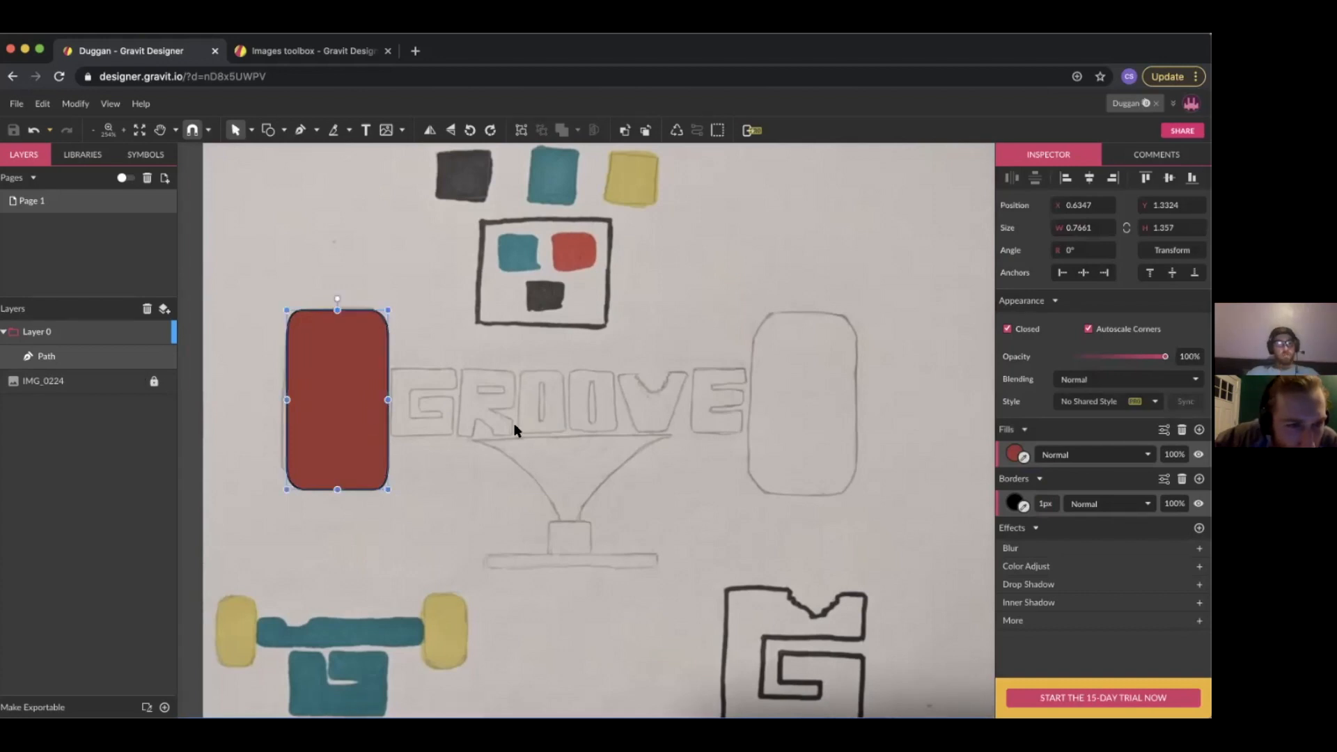
Try several preset swatch colours, including blue #4A86E8, as the left wheel's fill
left_click(1015, 455)
left_click(1066, 701)
left_click(1080, 701)
left_click(1093, 700)
left_click(1105, 701)
left_click(1132, 701)
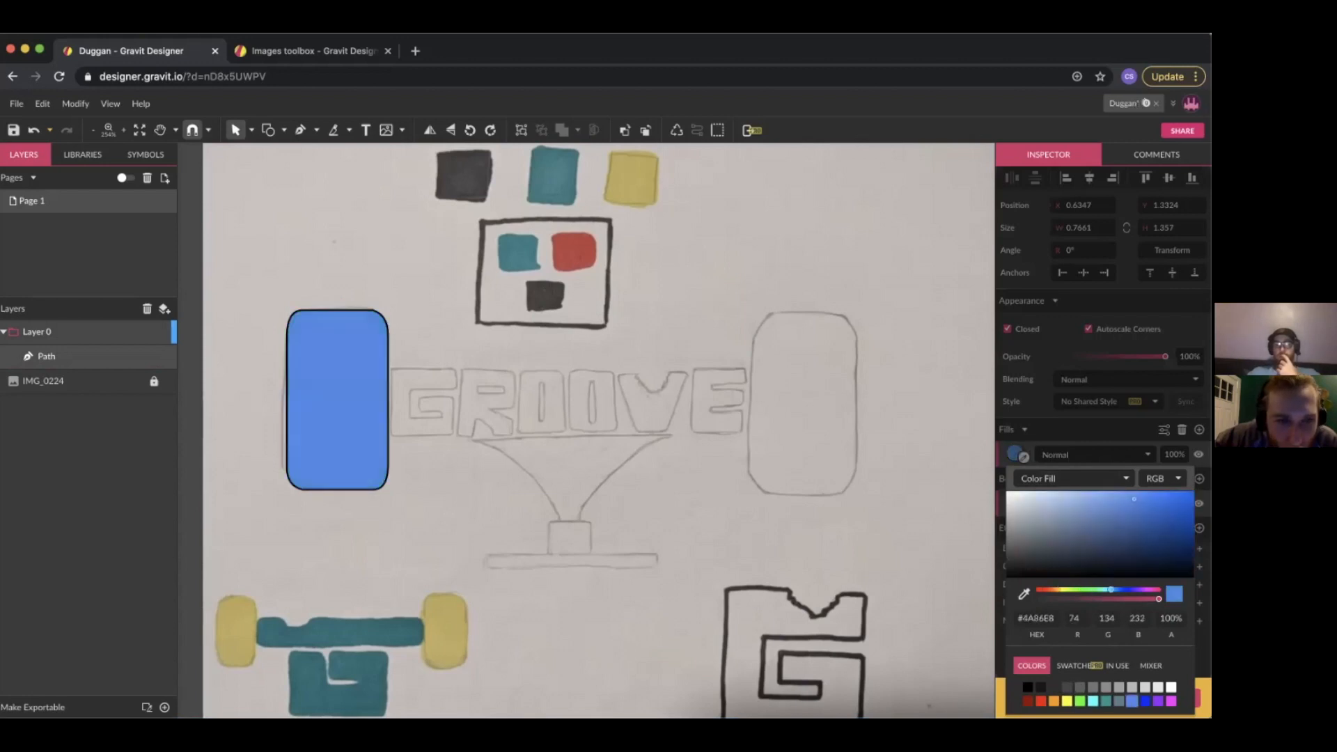
left_click(1145, 700)
mouse_move(1129, 532)
left_mouse_down()
mouse_move(1142, 536)
mouse_move(1146, 522)
mouse_move(1161, 548)
mouse_move(1116, 545)
mouse_move(1116, 519)
left_mouse_up()
Remove the left wheel's fill, keeping only its 1px black border, and check selecting it by its outline
left_click(1181, 430)
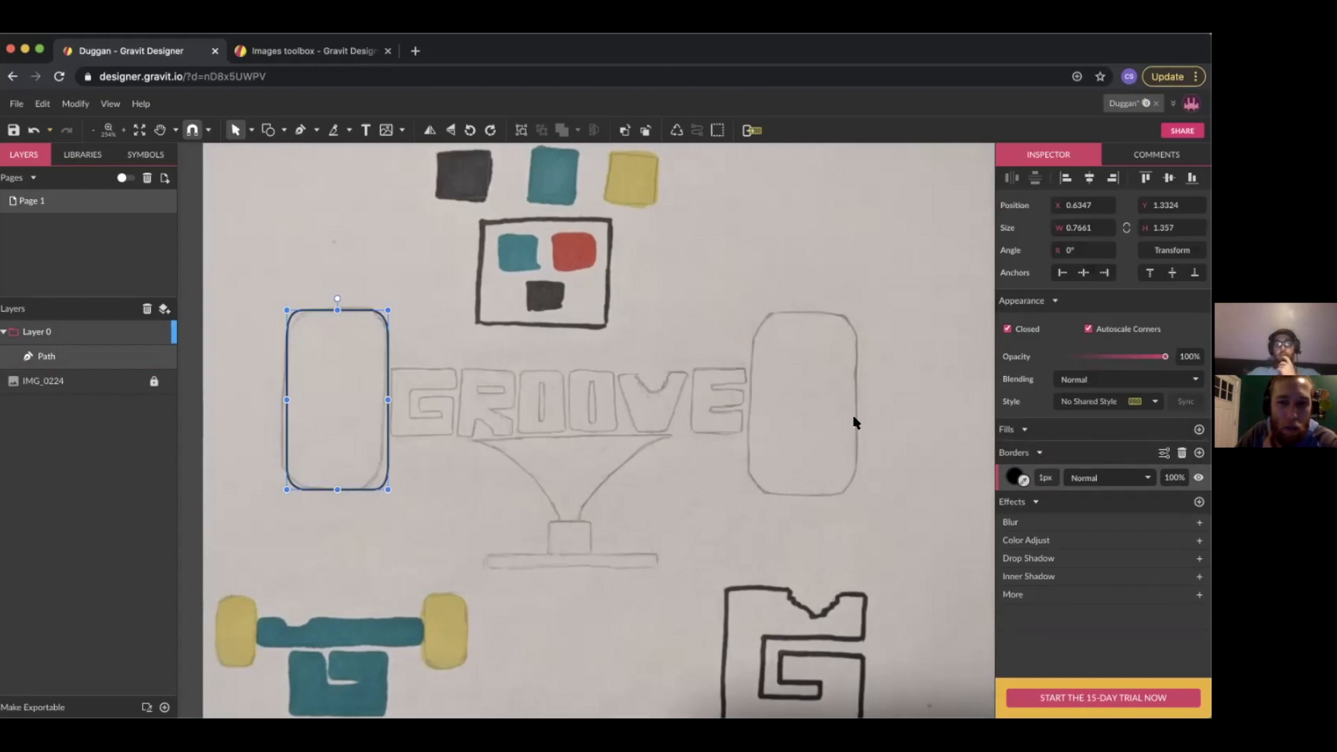
left_click(341, 395)
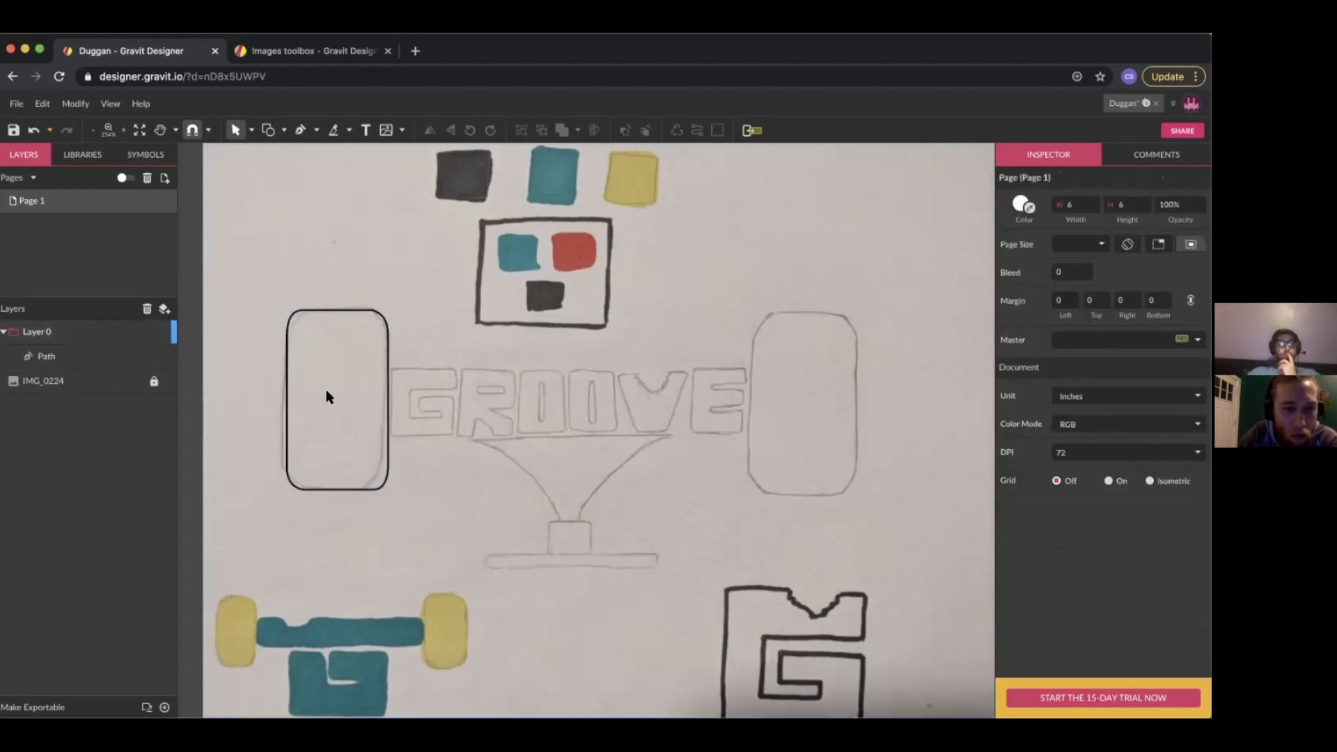
left_click(389, 392)
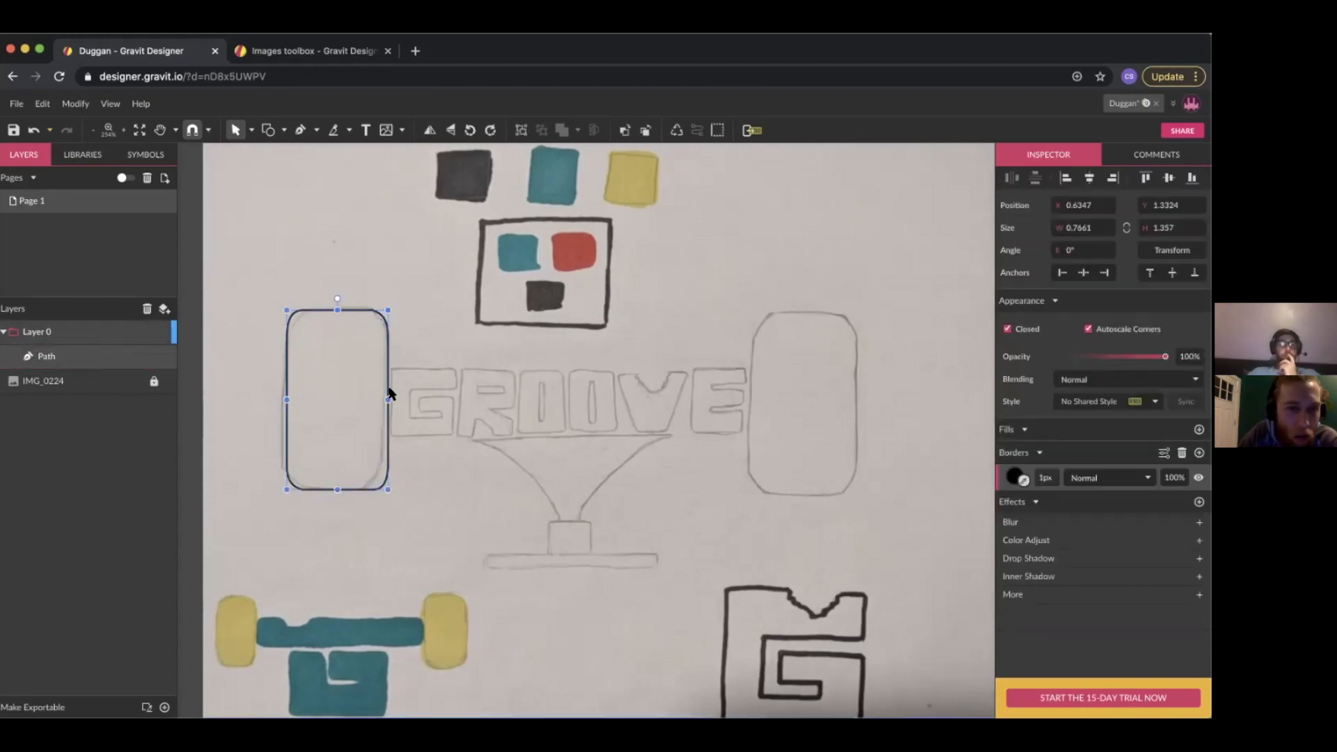
left_click(392, 449)
Try adding a black fill to the left wheel, undo it, and deselect the shape
scroll(334, 403, "up", 5)
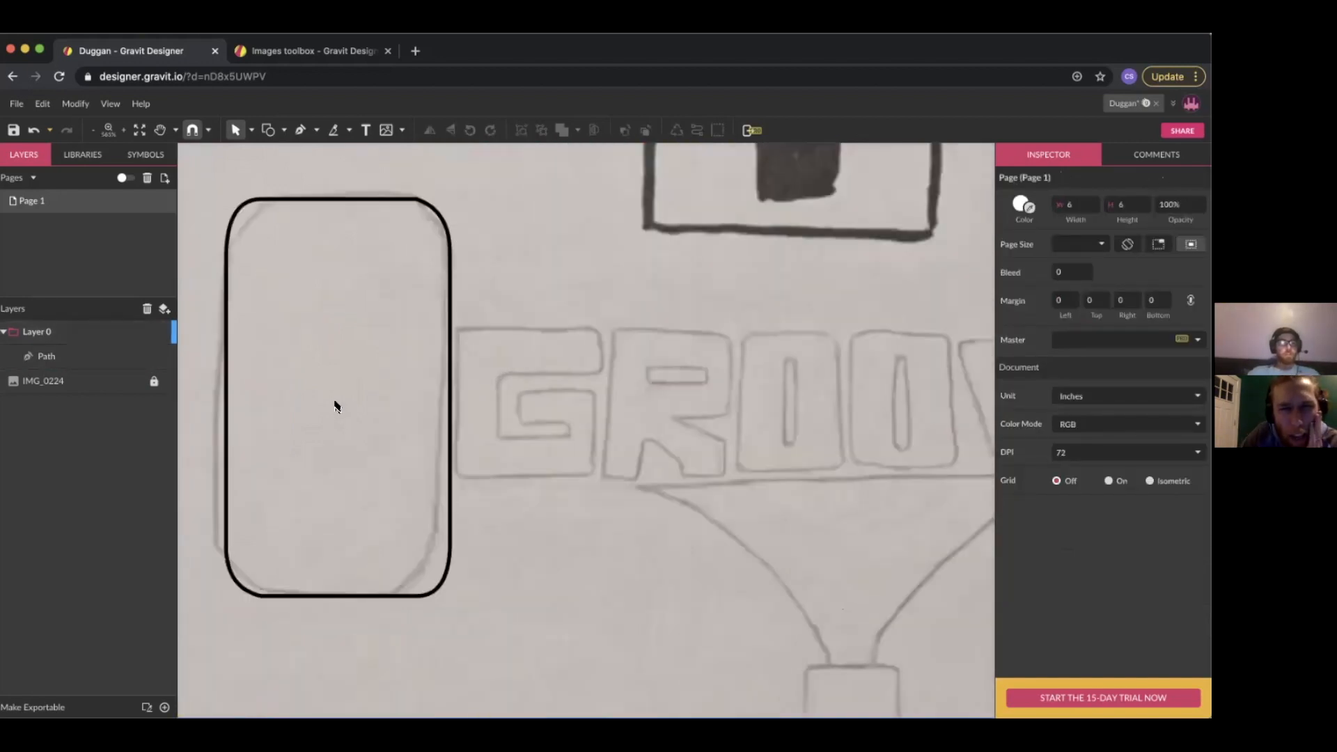
left_click(449, 390)
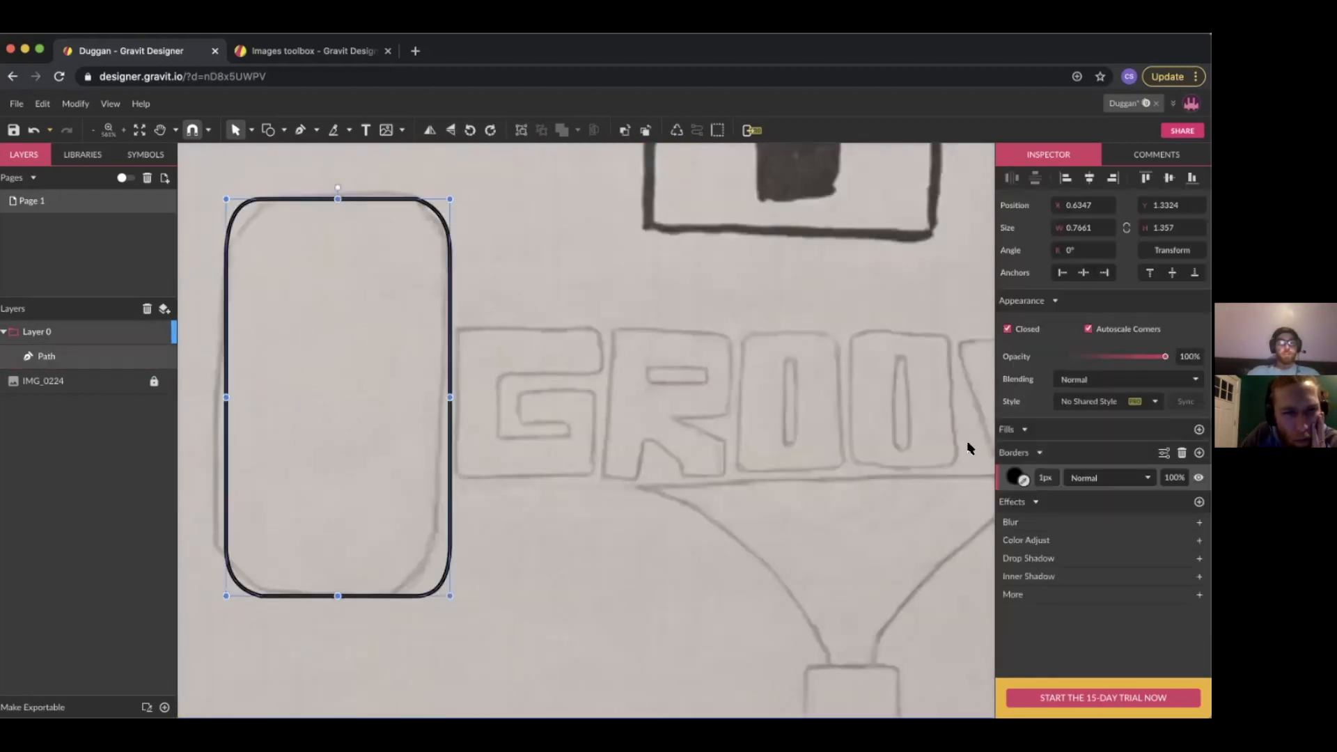
left_click(1024, 429)
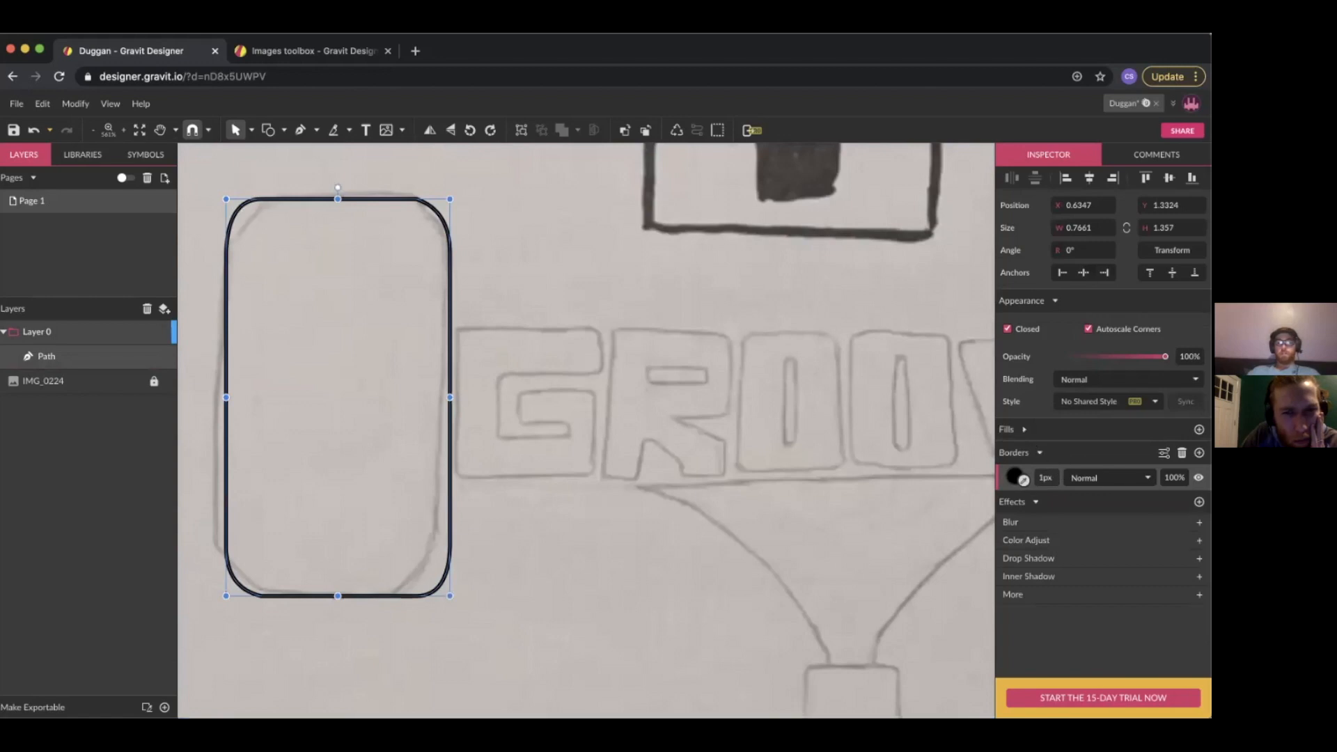
left_click(1198, 429)
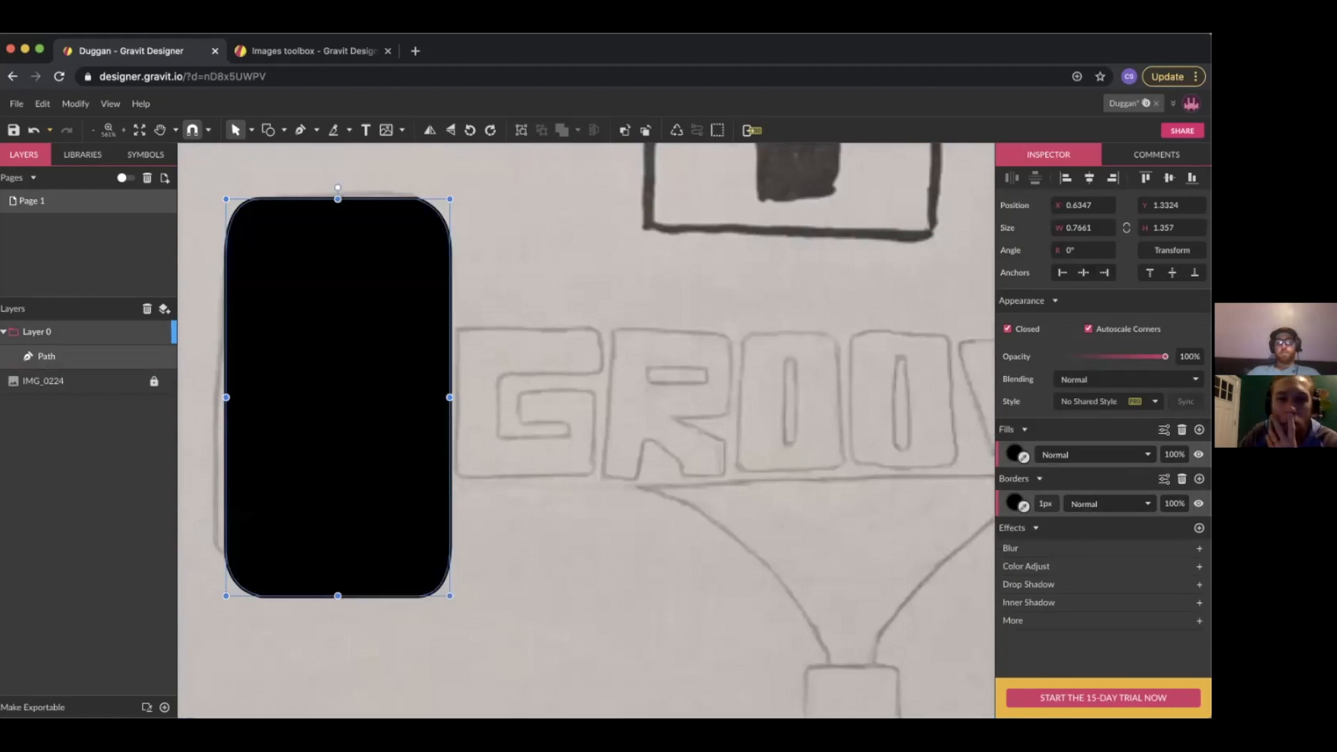
key("super+z")
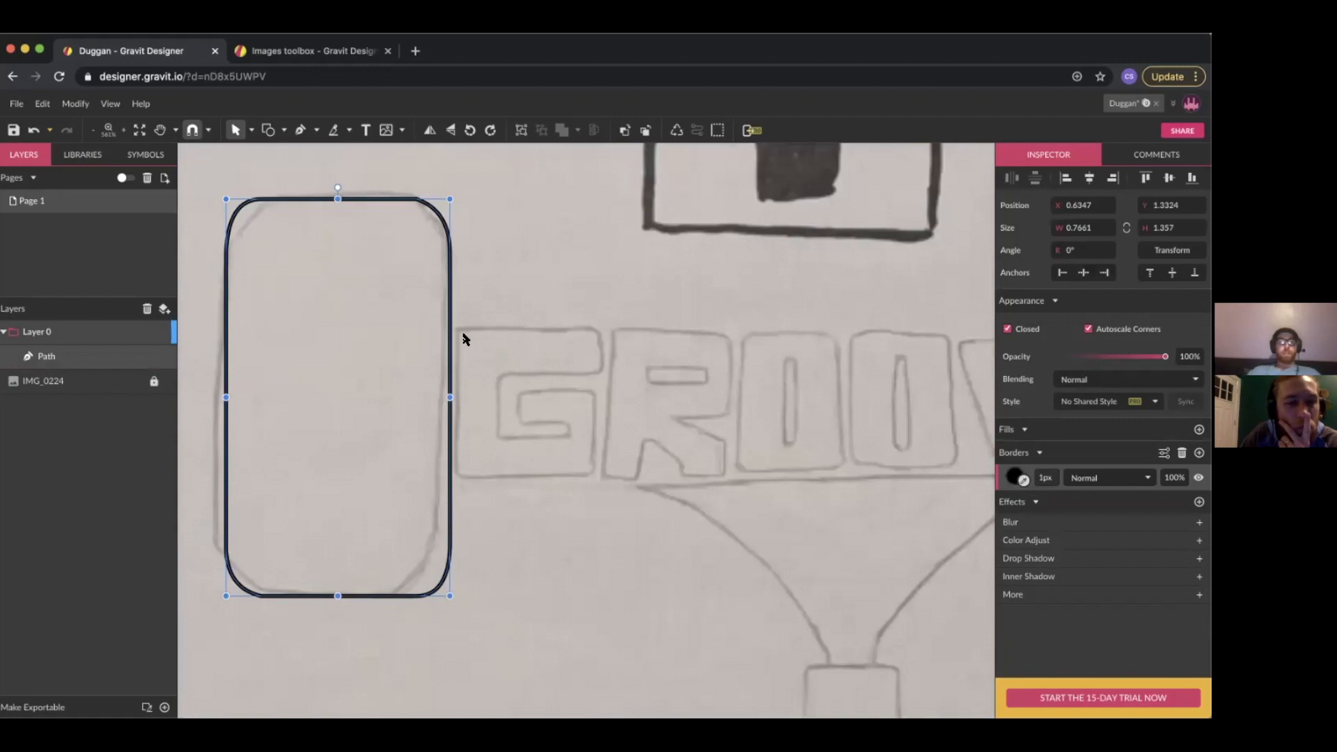
left_click(618, 352)
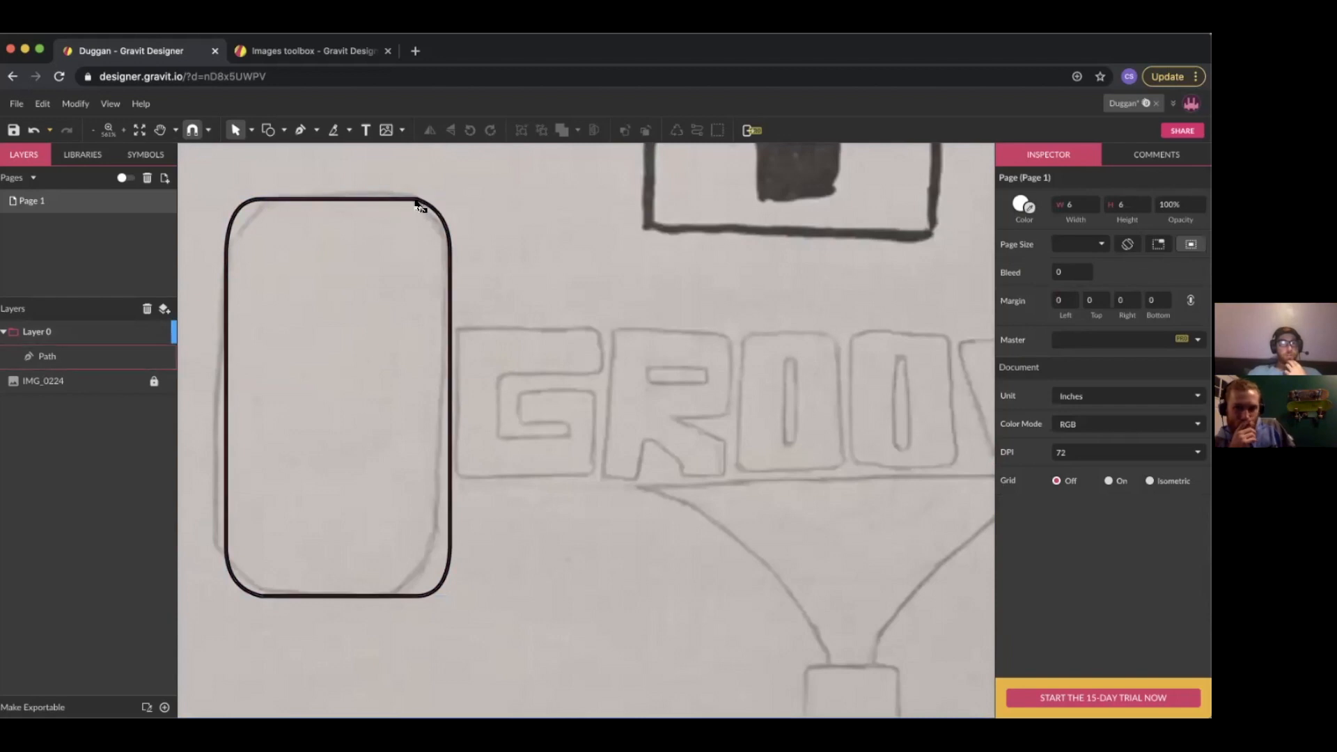
Edit the left wheel's points and adjust the curve handle of its upper-right corner for a smoother bend
scroll(419, 202, "up", 5)
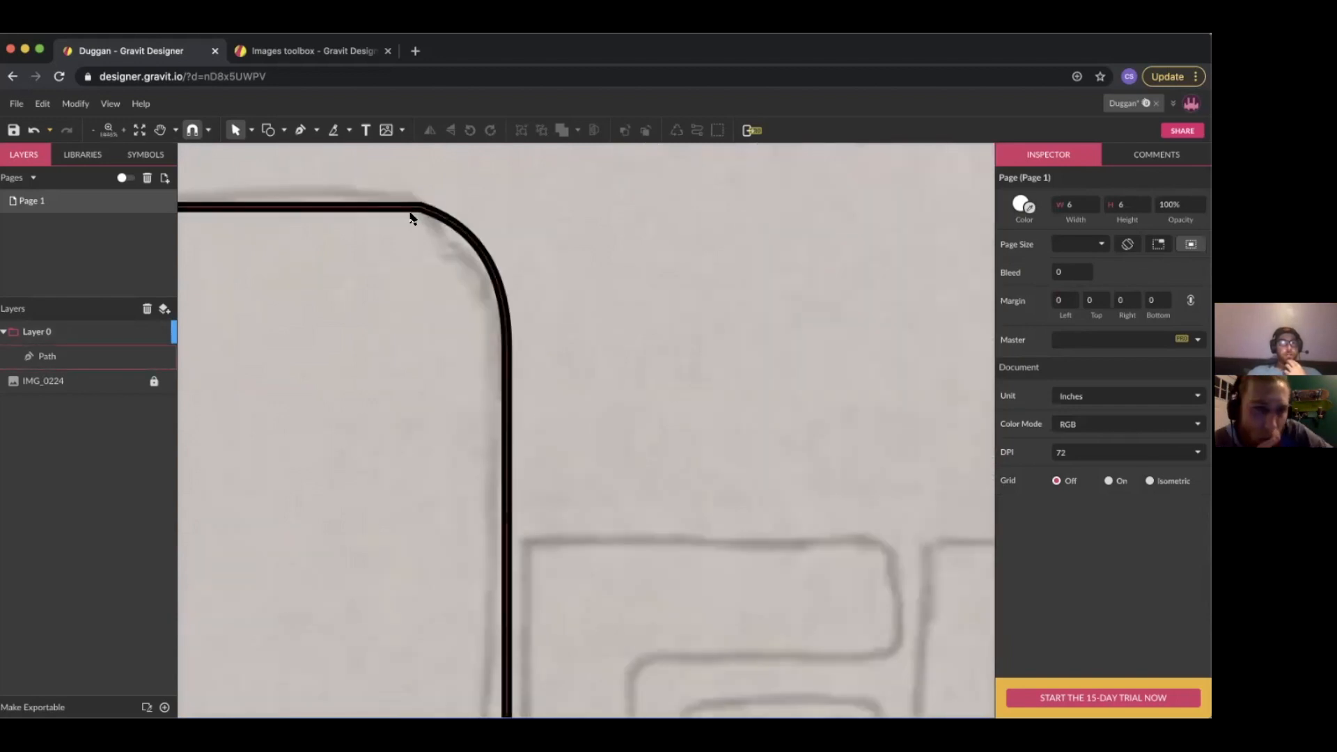
left_click(420, 207)
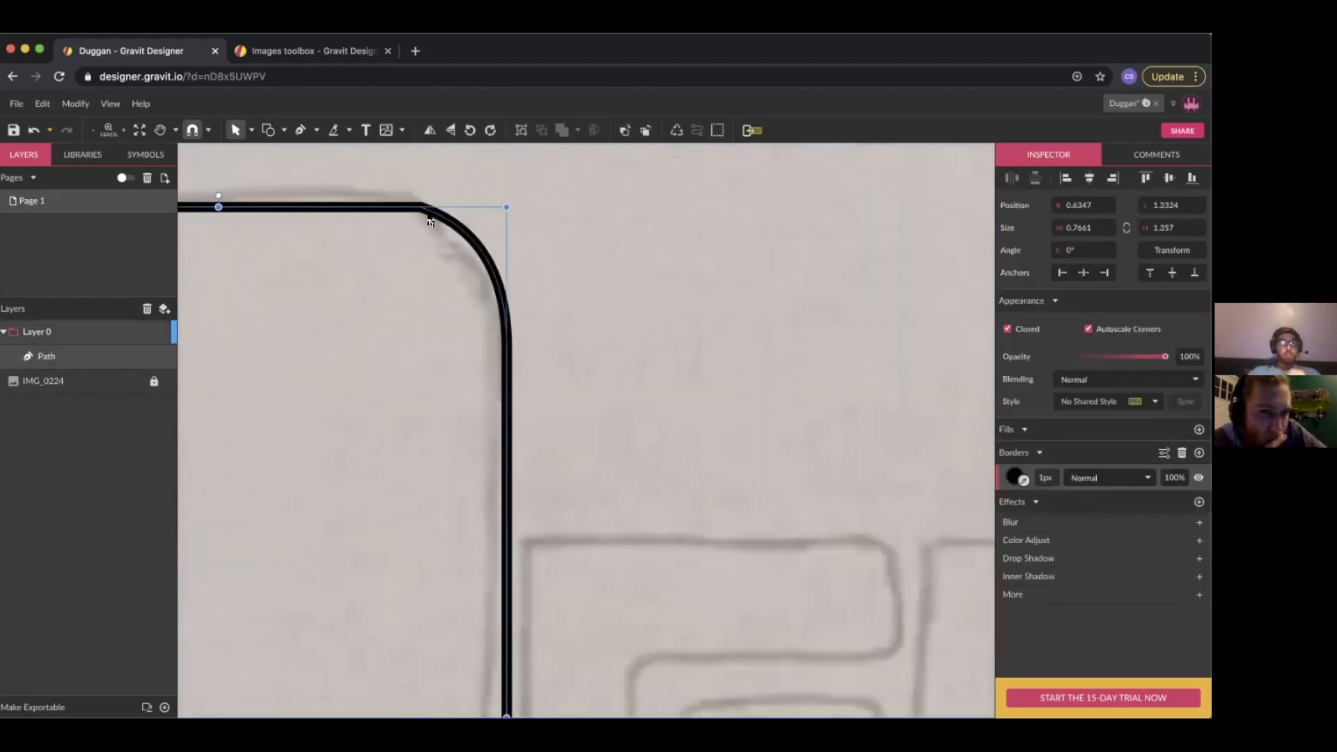
double_click(421, 208)
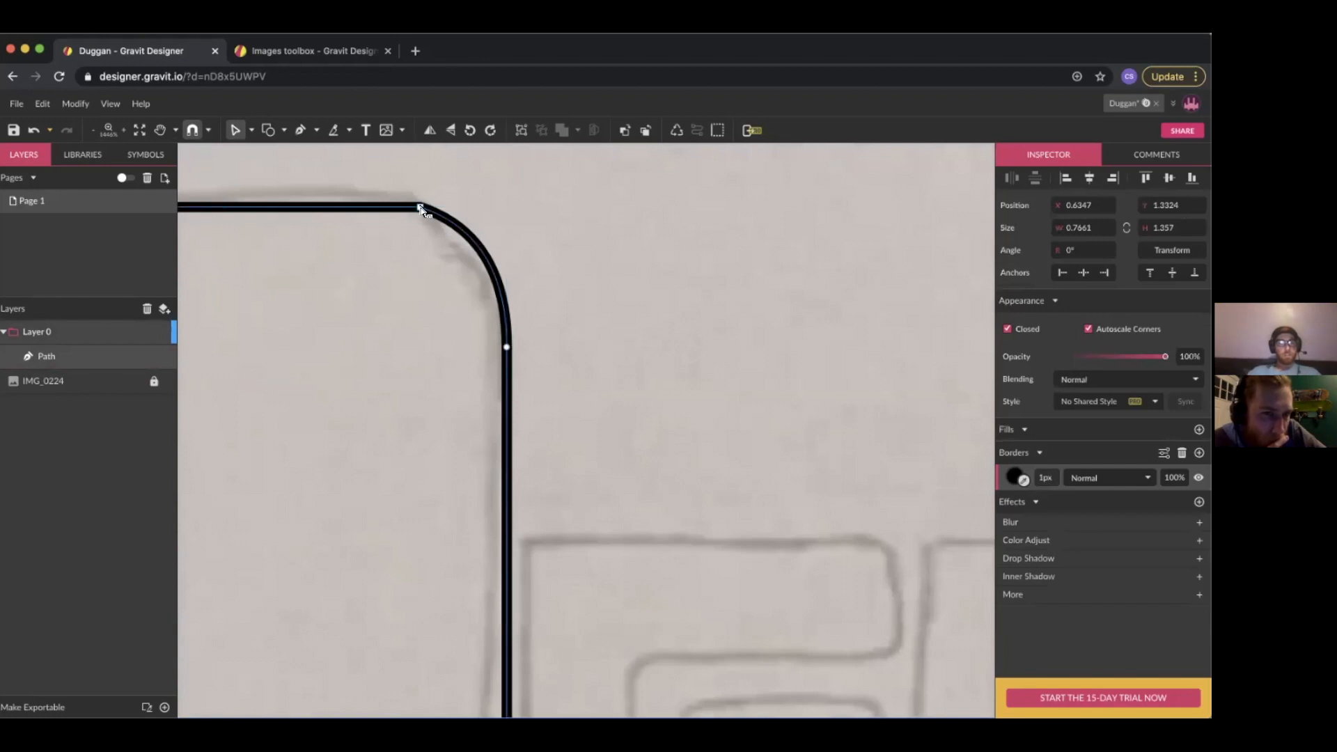
left_click(420, 208)
left_click_drag(504, 232, 512, 218)
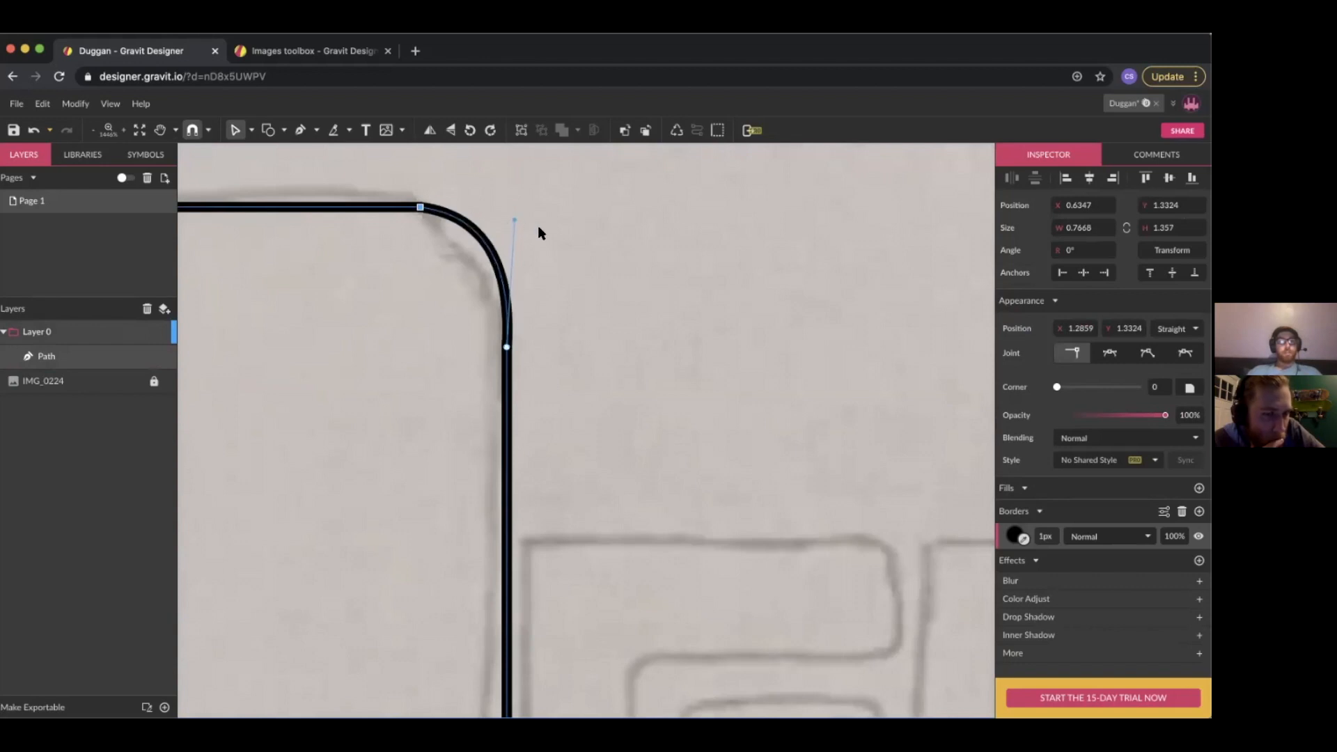
left_click(539, 227)
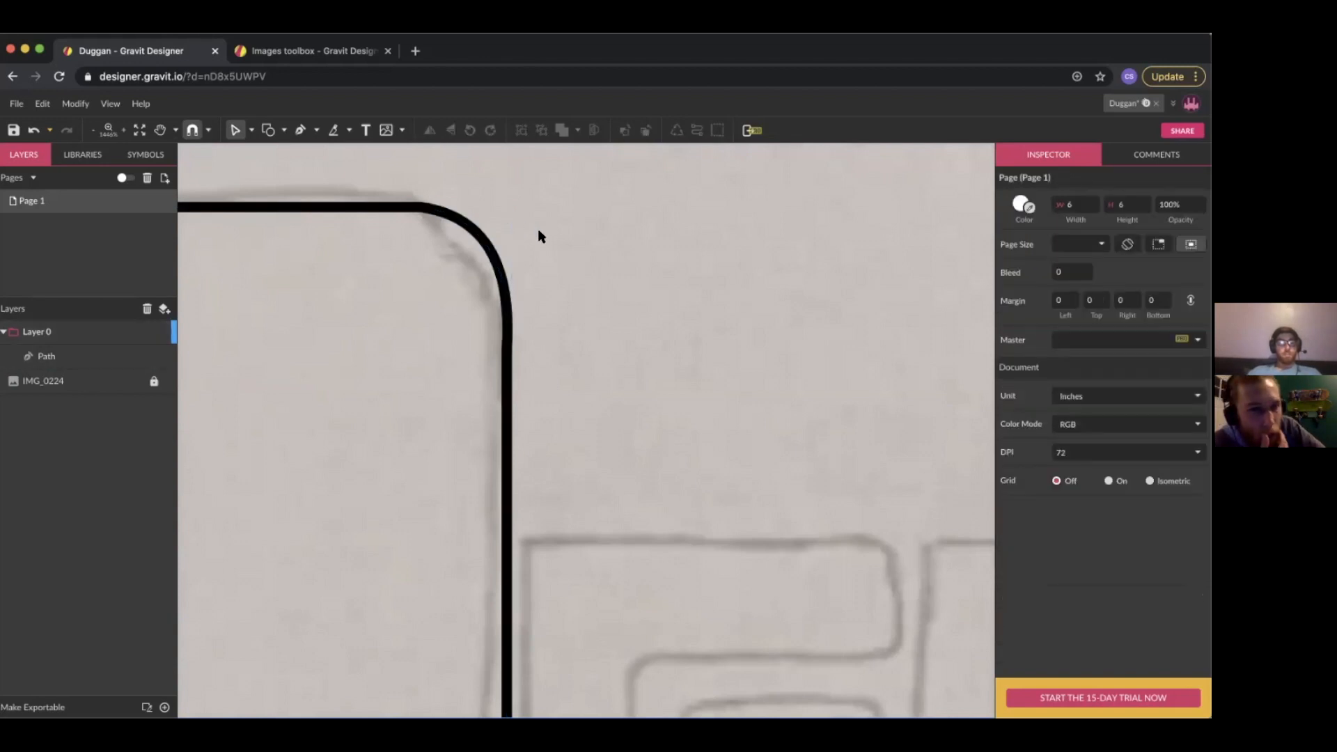
Try moving the left wheel outline off its sketch to X 0.6882, Y 1.2386
scroll(509, 228, "down", 1)
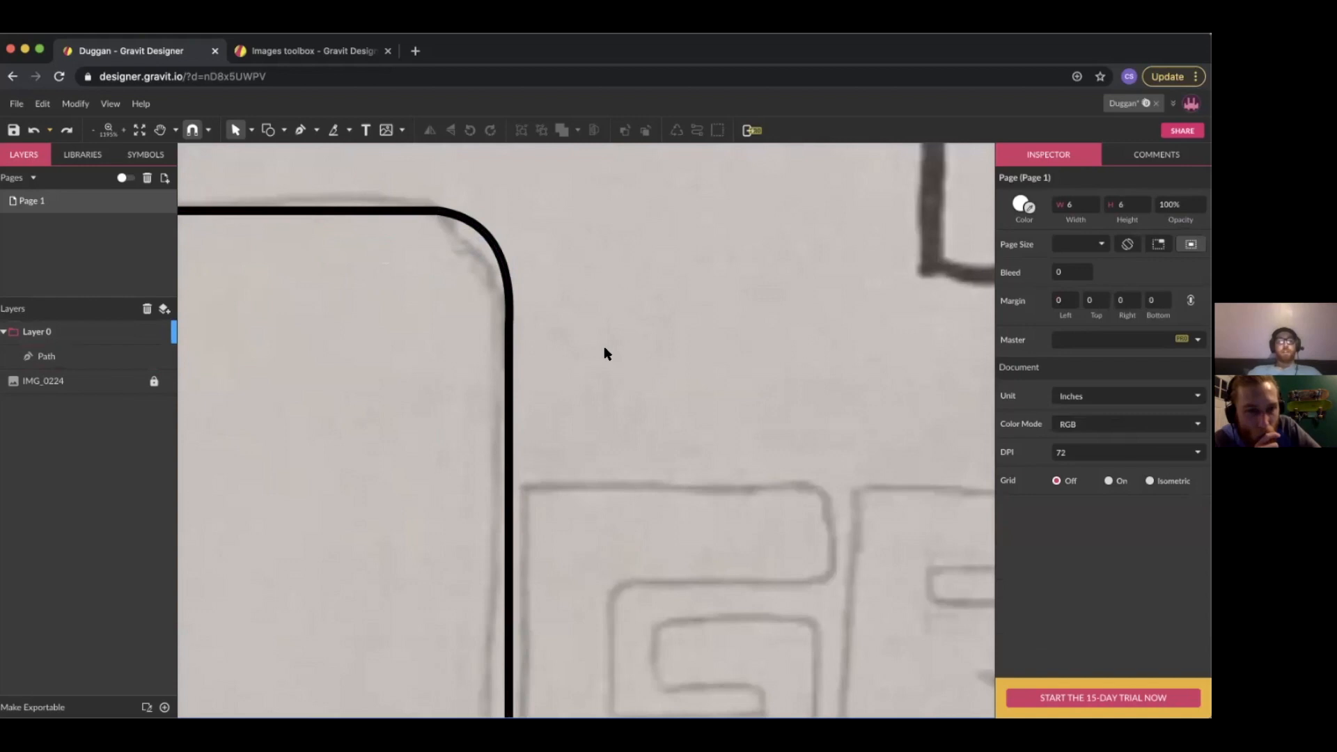
left_click(505, 397)
mouse_move(506, 403)
left_mouse_down()
mouse_move(512, 374)
mouse_move(528, 388)
mouse_move(663, 392)
mouse_move(596, 427)
mouse_move(629, 372)
mouse_move(615, 378)
left_mouse_up()
scroll(662, 392, "down", 3)
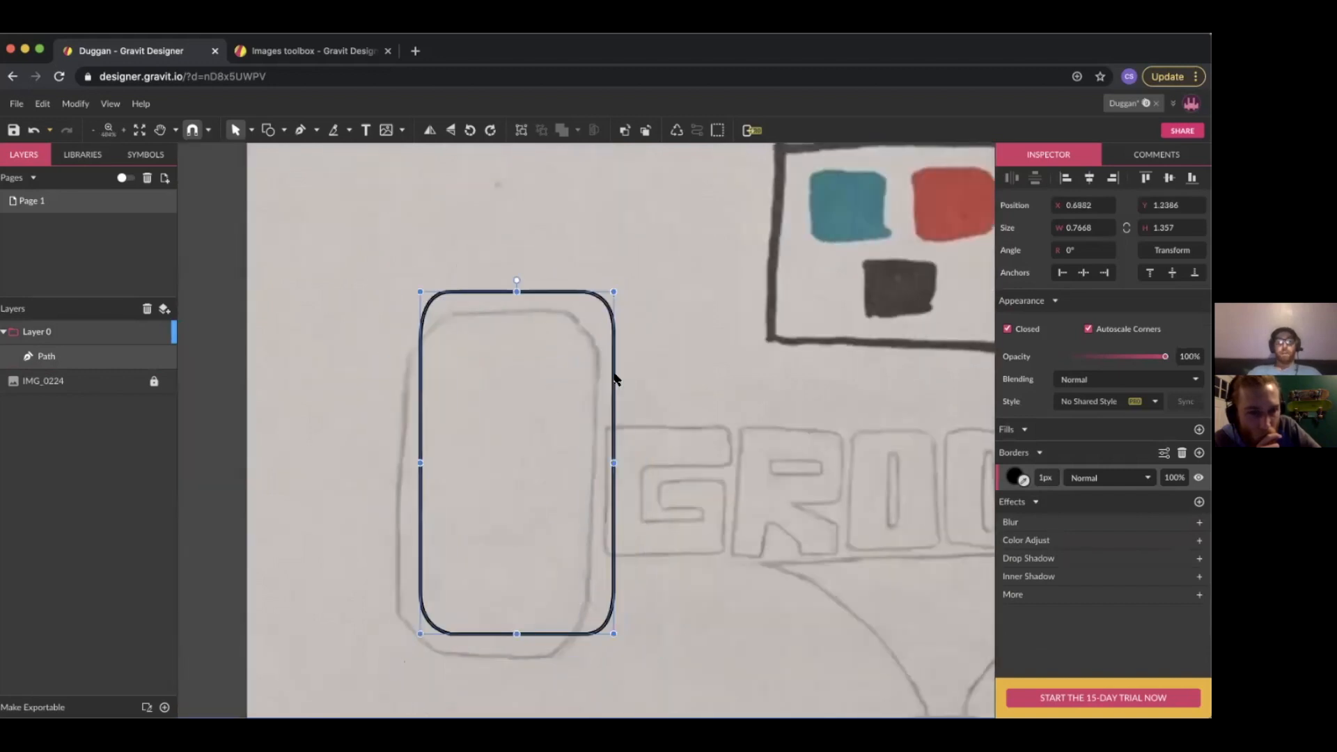
Try adjusting the curve handle on the left wheel's upper-left corner, and undo the recent changes
double_click(582, 291)
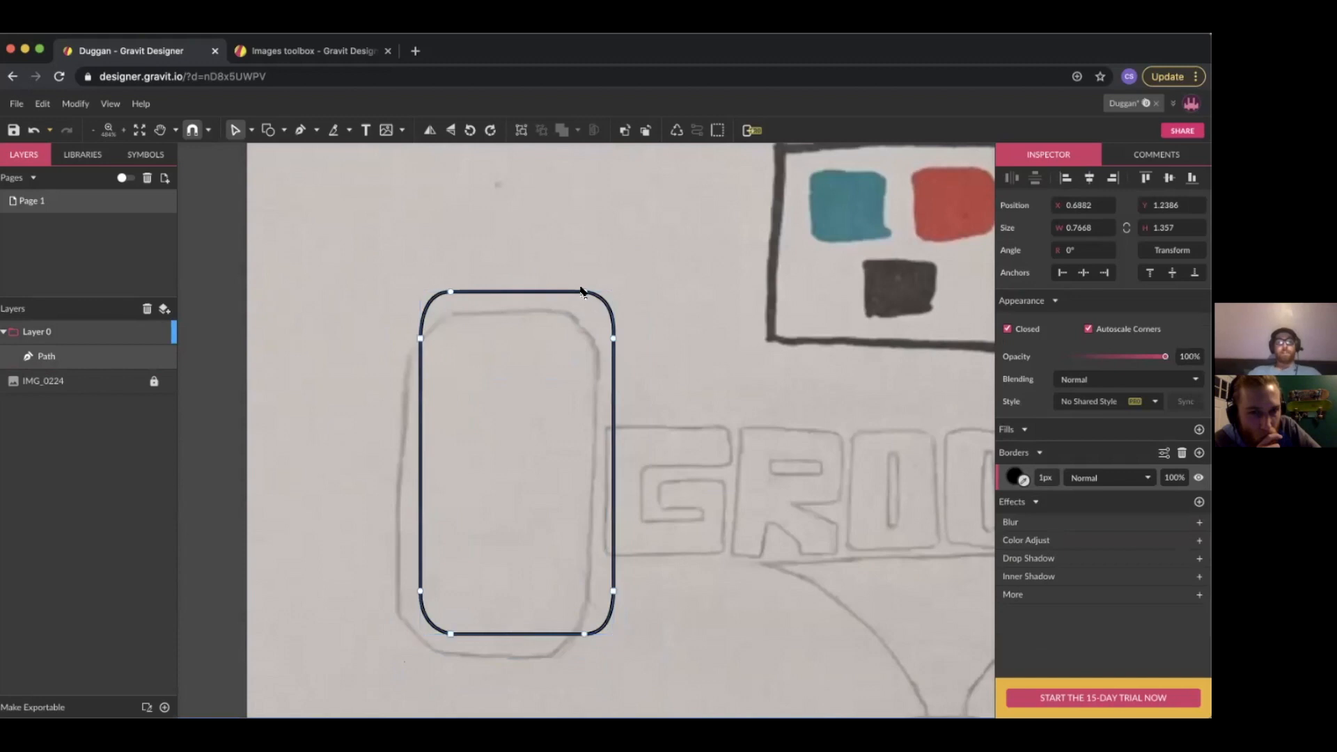
left_click(421, 339)
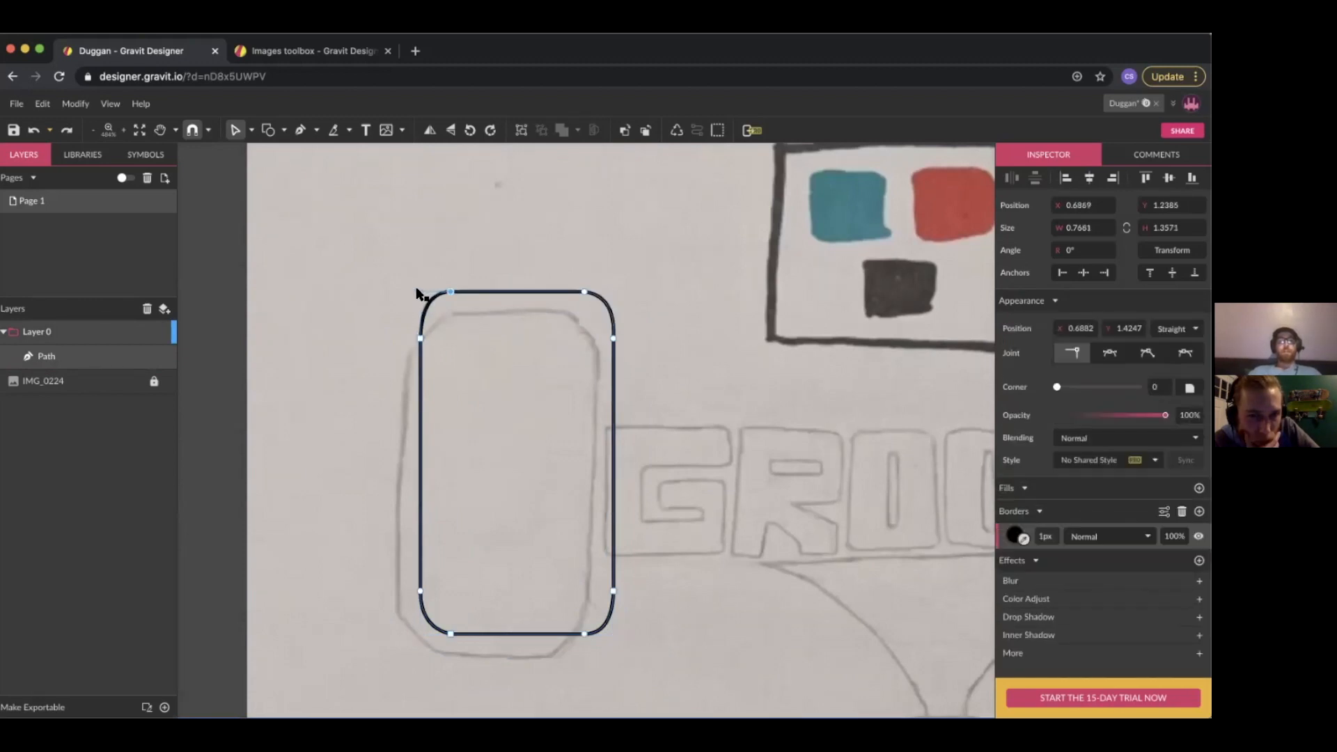
left_click(416, 295)
scroll(442, 316, "up", 3)
left_click_drag(390, 264, 393, 267)
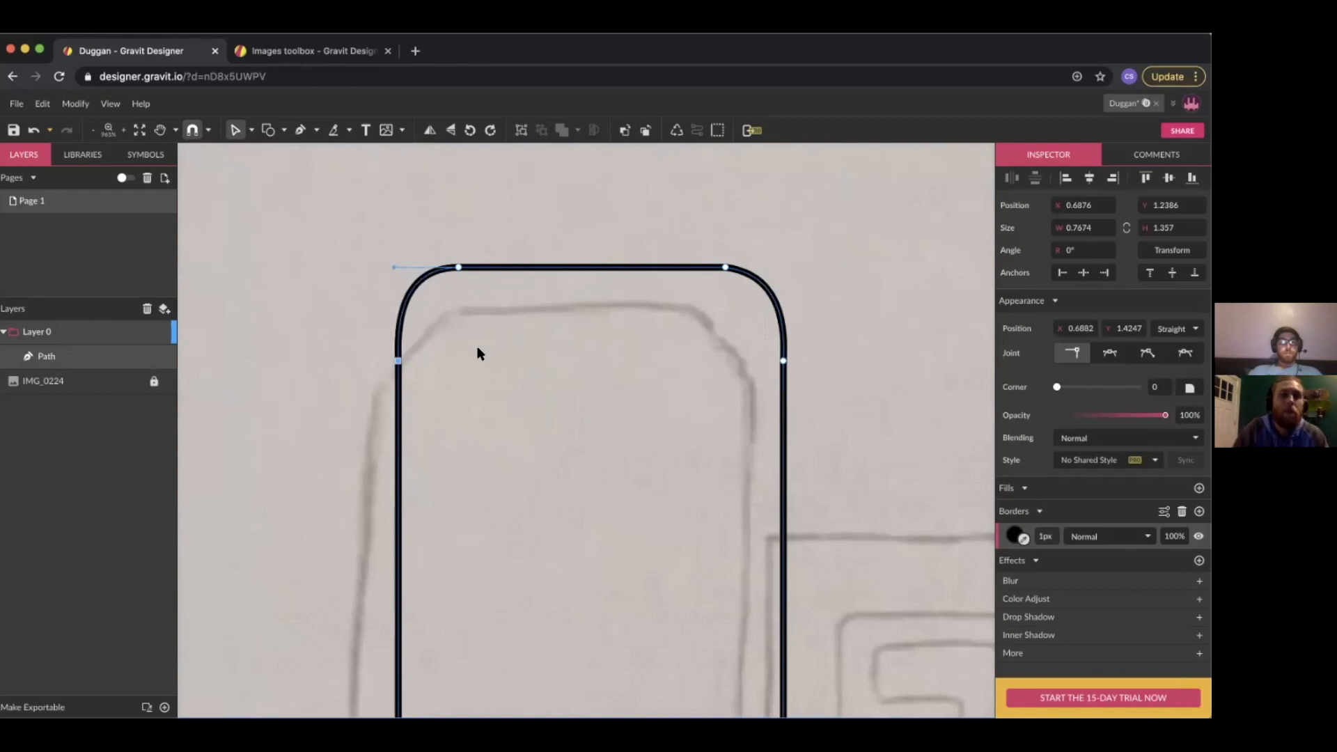
key("super+z")
scroll(470, 465, "right", 3)
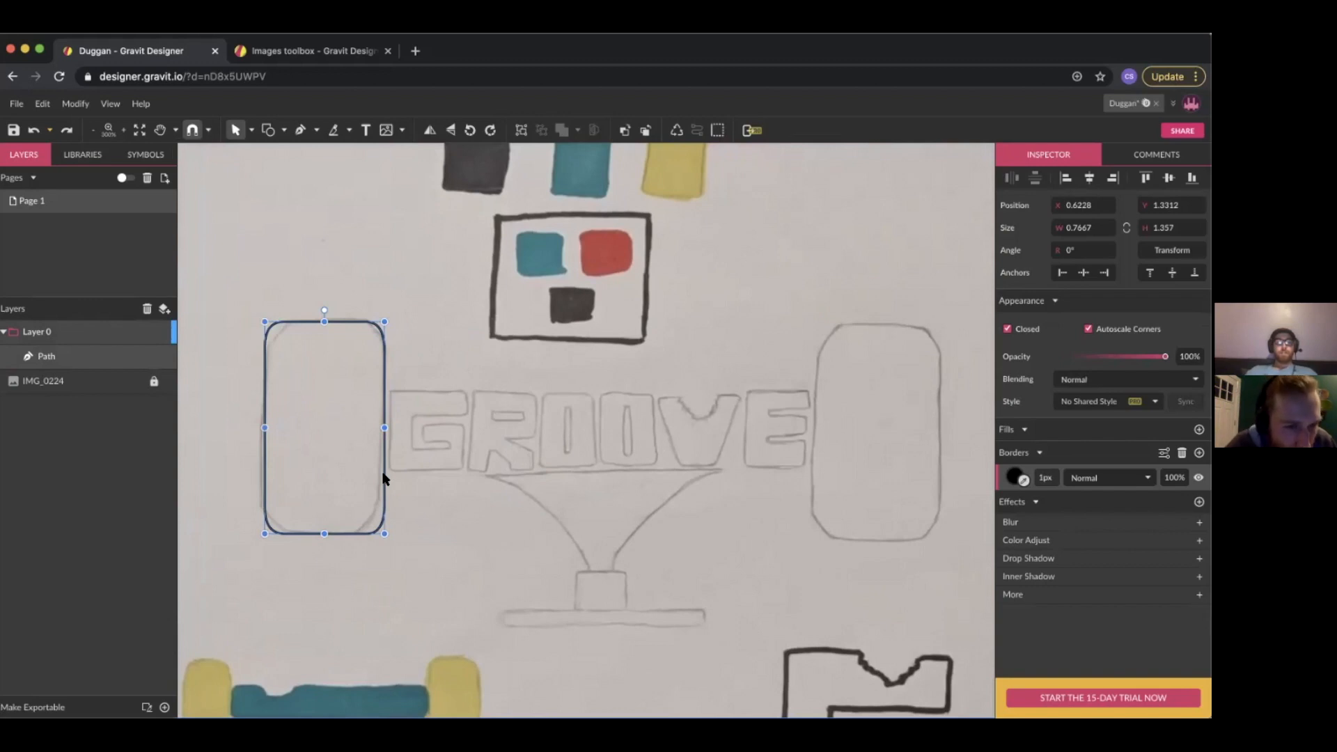
Duplicate the left wheel outline onto the right wheel sketch, placing the copy at X 4.1598, Y 1.3312
mouse_move(364, 503)
left_mouse_down()
mouse_move(639, 508)
mouse_move(755, 501)
mouse_move(804, 471)
mouse_move(932, 473)
left_mouse_up()
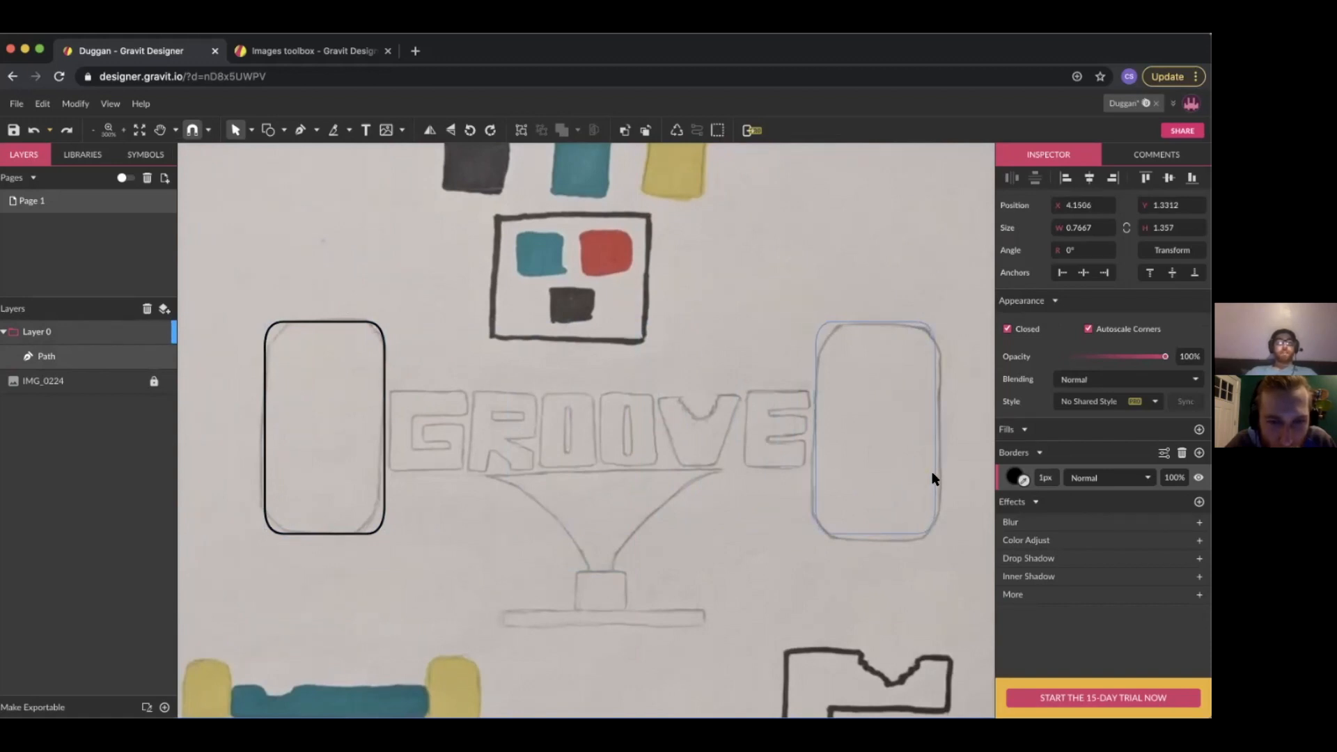
mouse_move(932, 470)
left_mouse_down()
mouse_move(945, 471)
mouse_move(934, 476)
left_mouse_up()
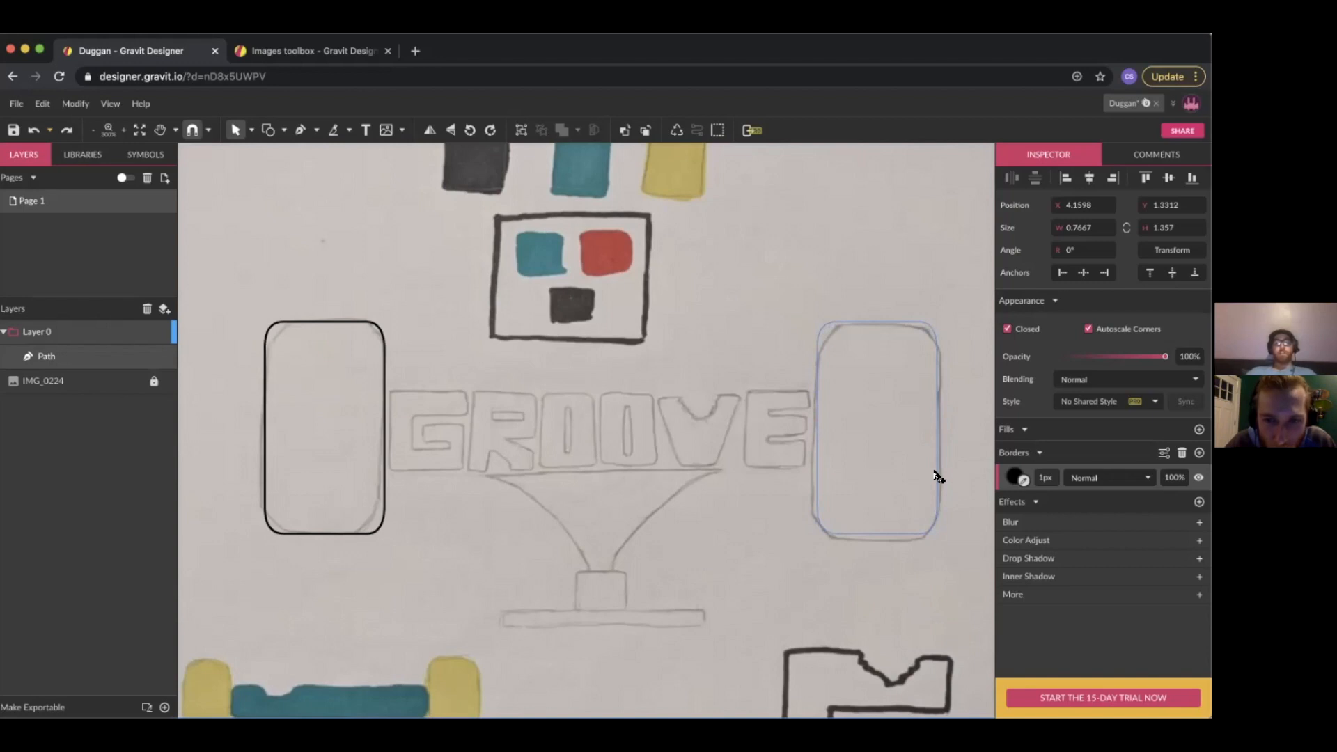
key("super+d")
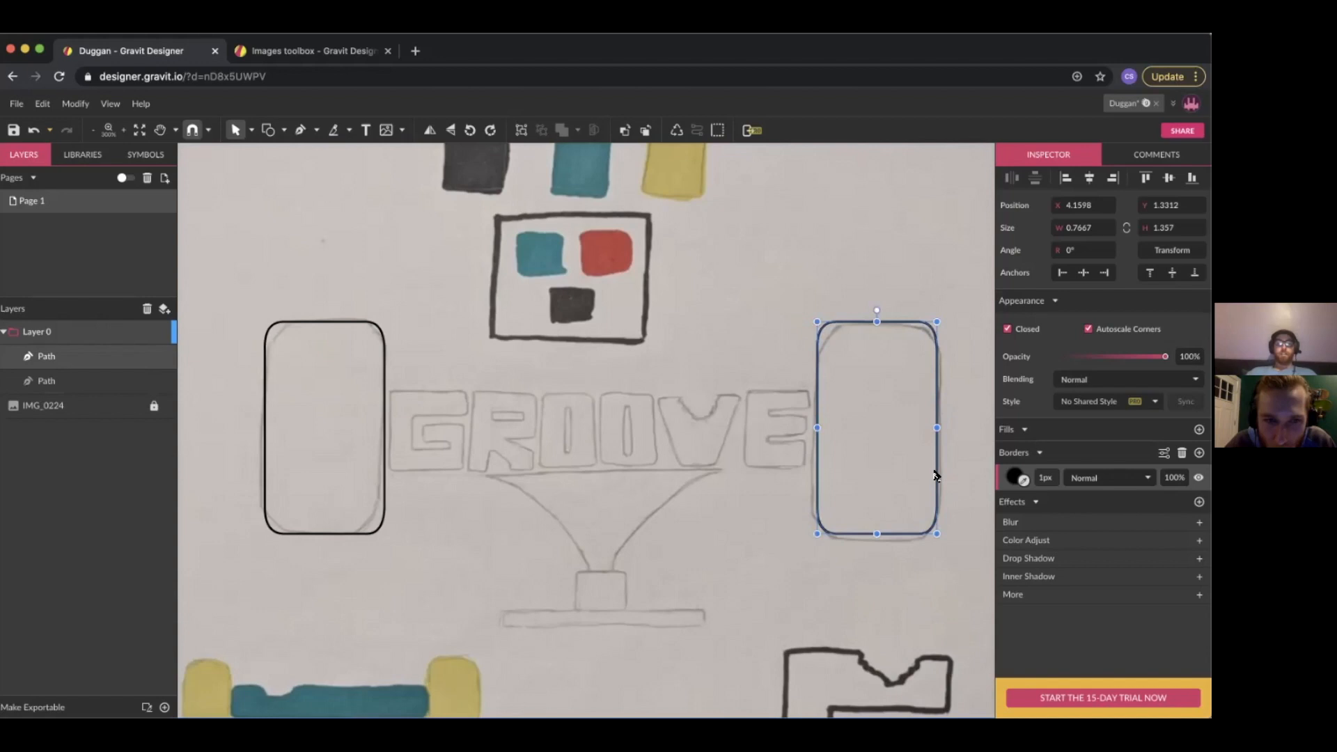
left_click(971, 475)
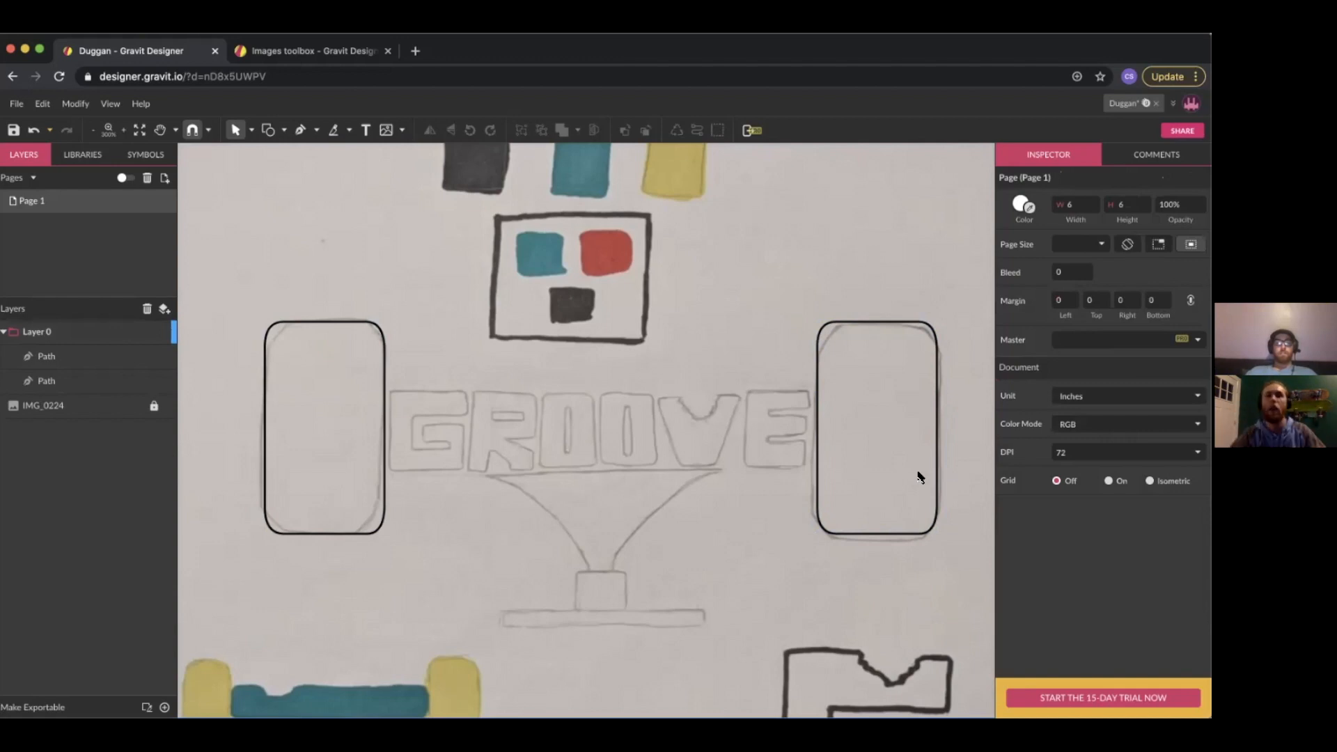
Start a Pen tool path on the truck hanger below the lettering, tracing its straight top edge and curved right side
key("p")
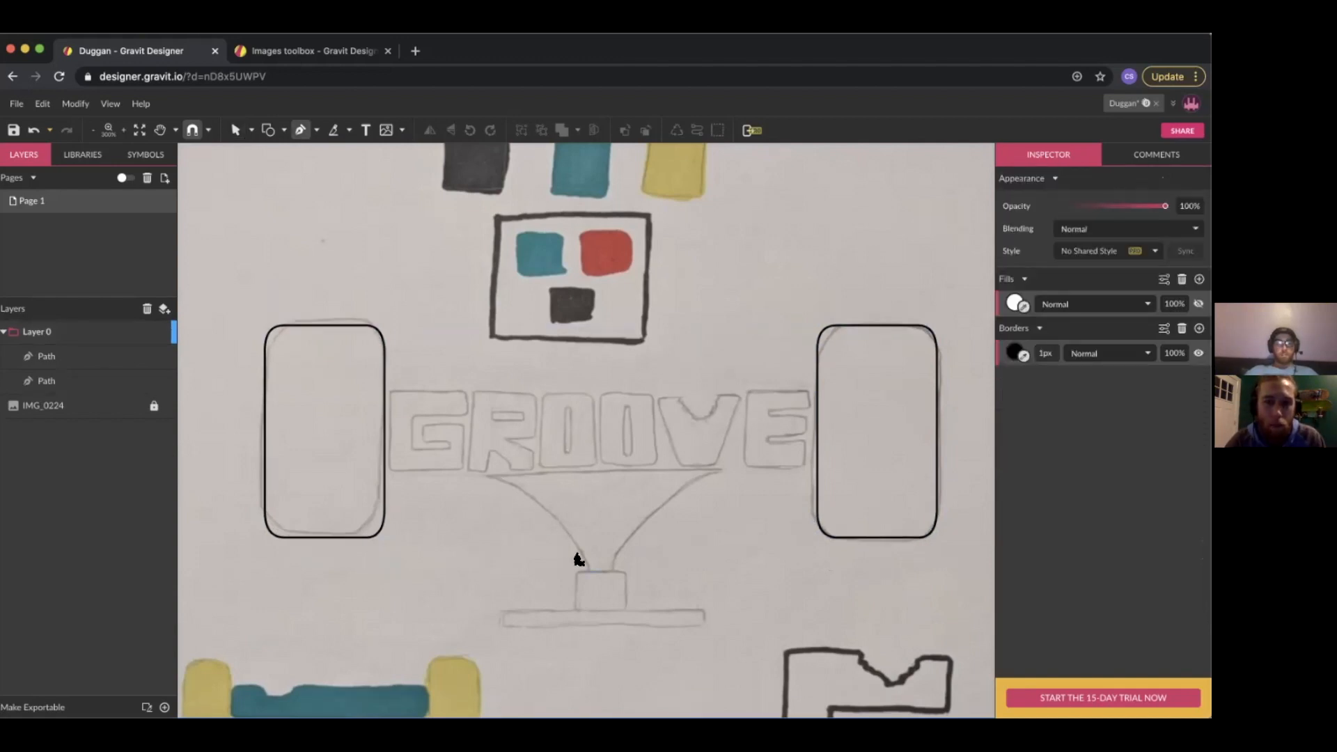
left_click(488, 478)
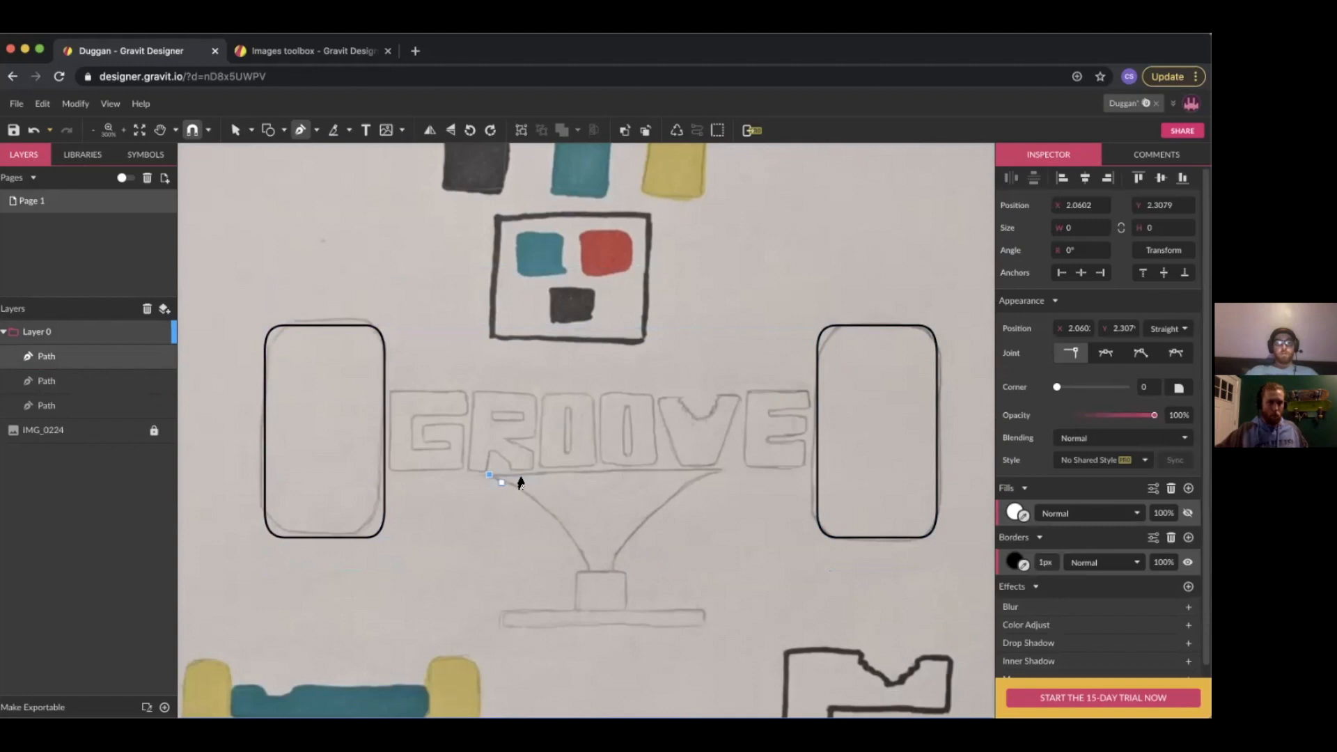
left_click(713, 474)
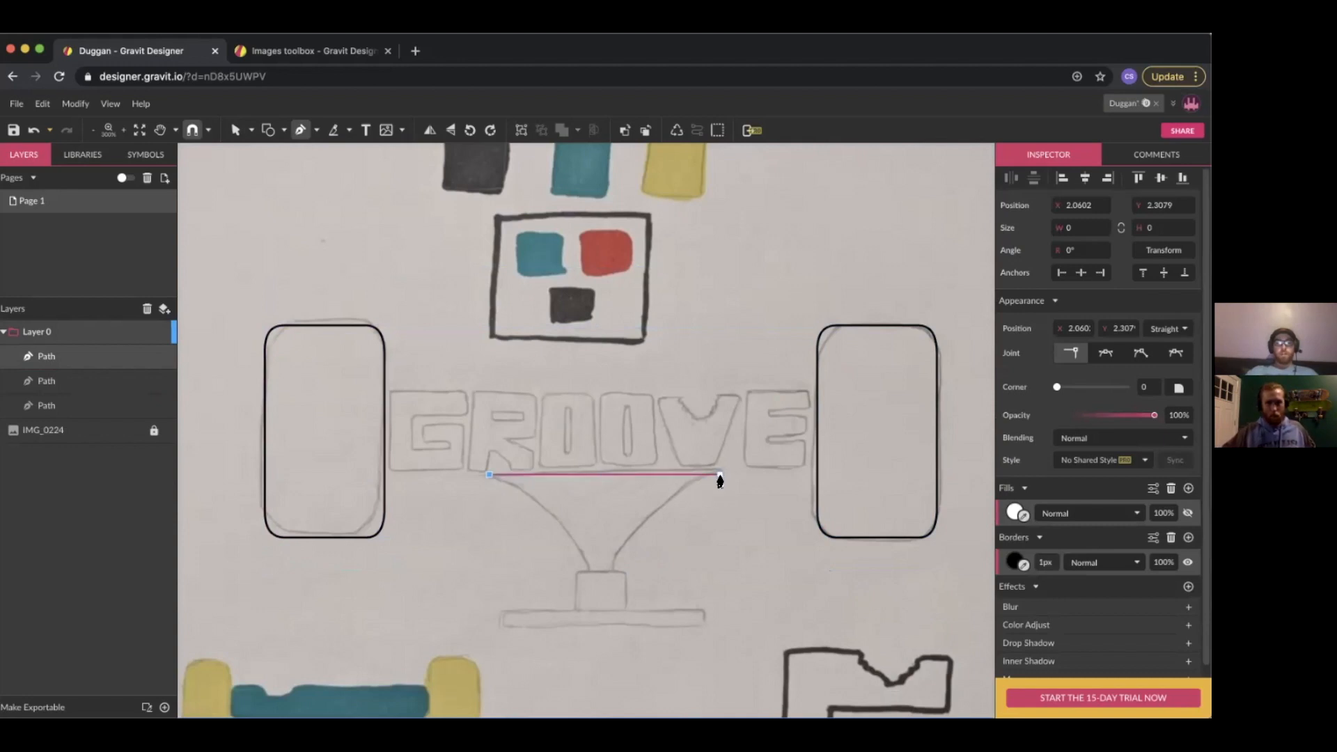
left_click(720, 476)
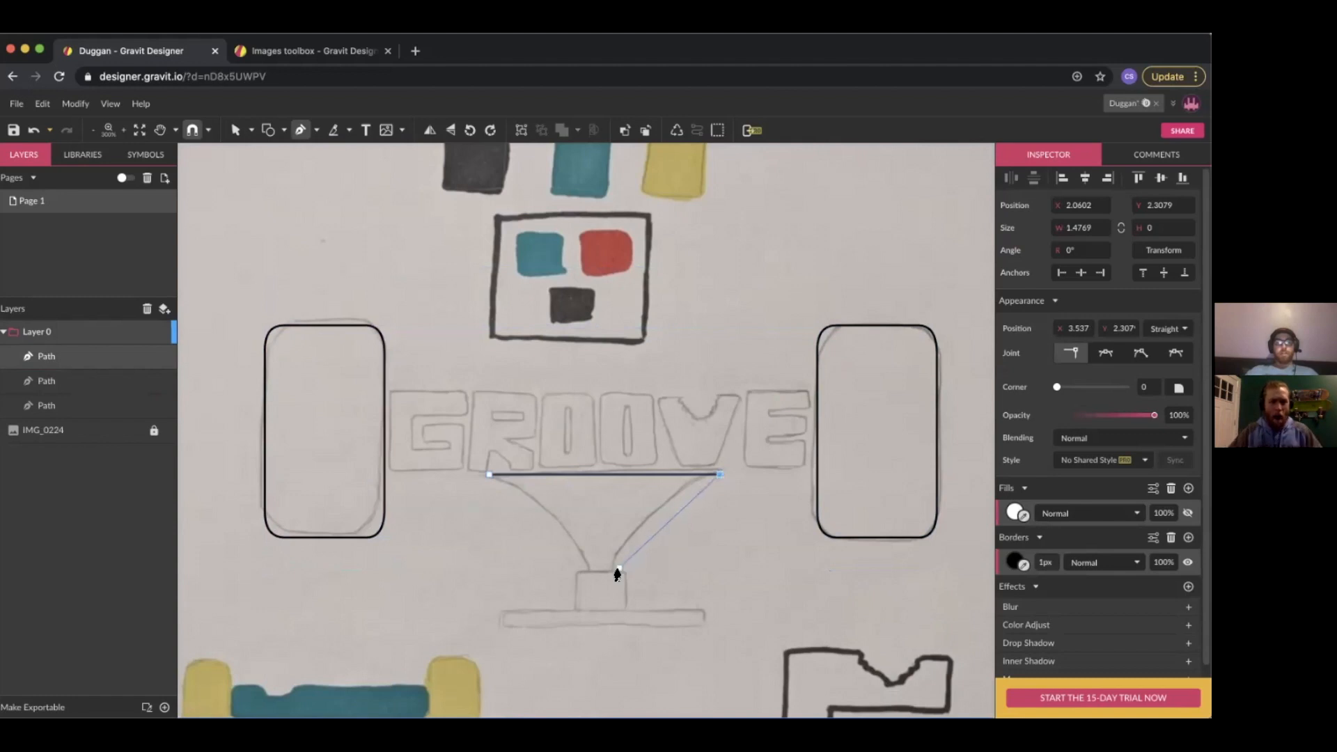
left_click_drag(613, 574, 588, 630)
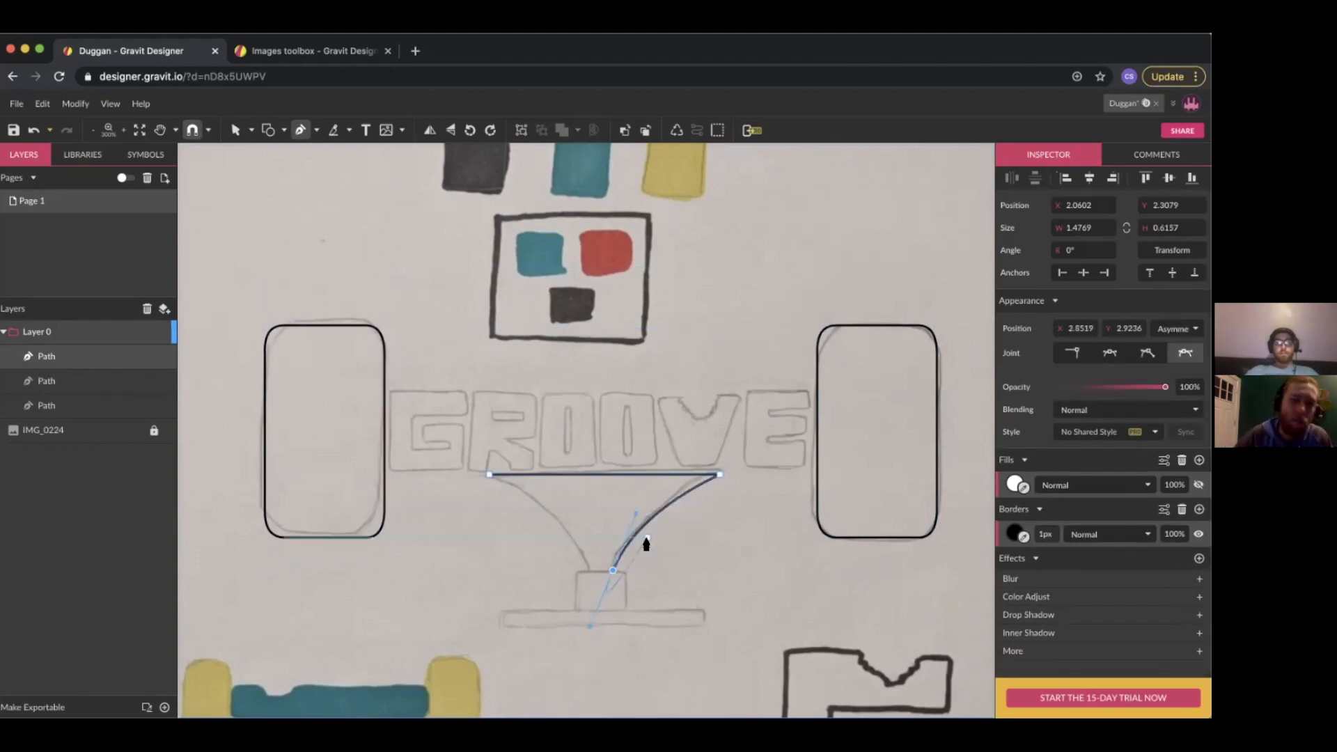
Trace the hanger's short bottom edge and curved left side, closing the outline at about 1.48 by 0.62 inches
left_click(612, 571)
left_click(596, 570)
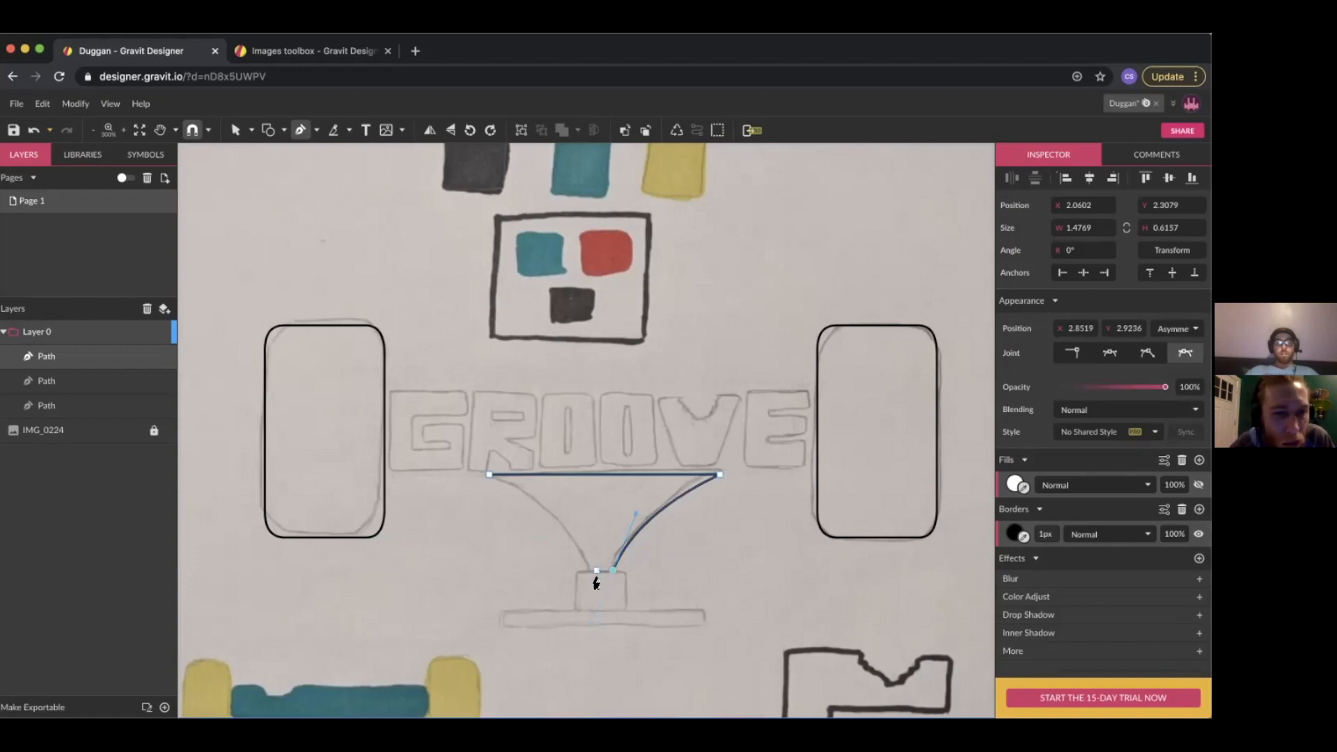
left_click(588, 573)
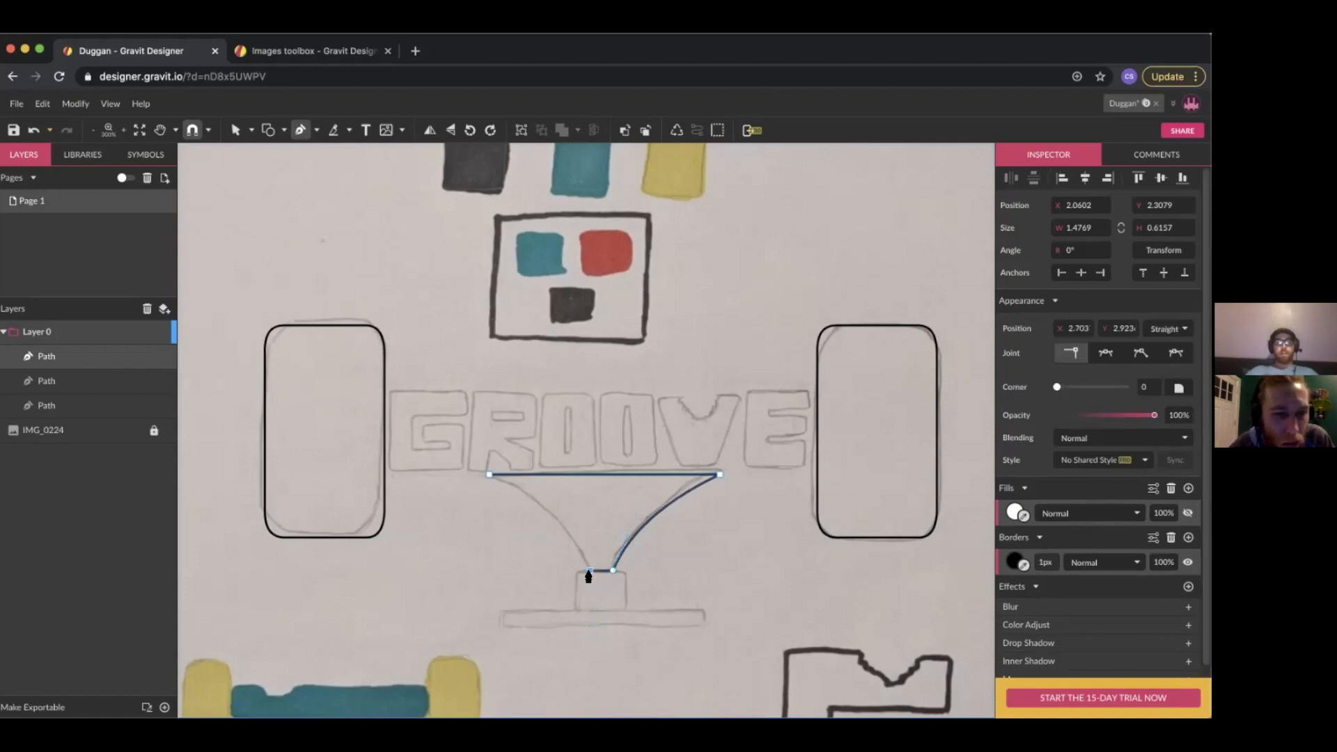
left_click_drag(487, 475, 441, 474)
left_click(753, 539)
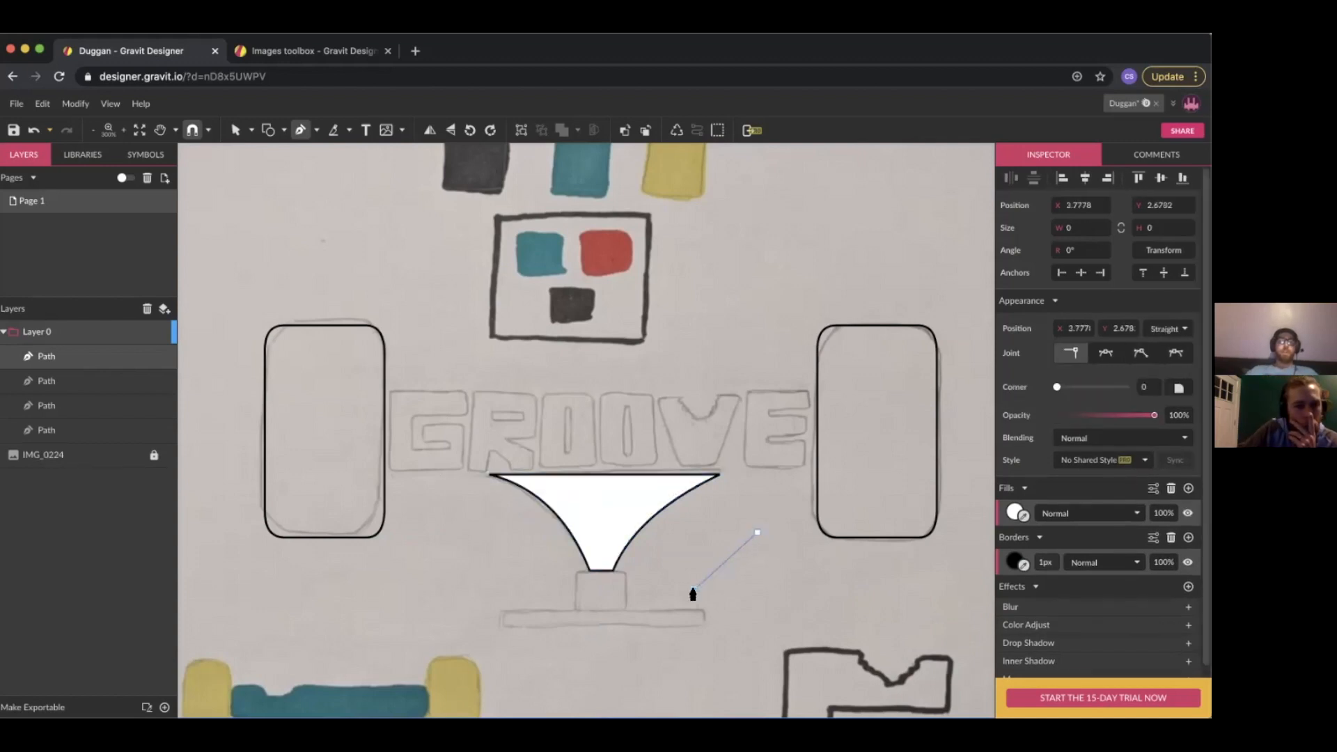
left_click_drag(693, 591, 670, 629)
key("super+z")
key("super+z")
Pull the hanger's upper-right corner inward to an overall width of about 1.38 inches, refit its right curve, and clear the outline's fill
left_click(719, 474)
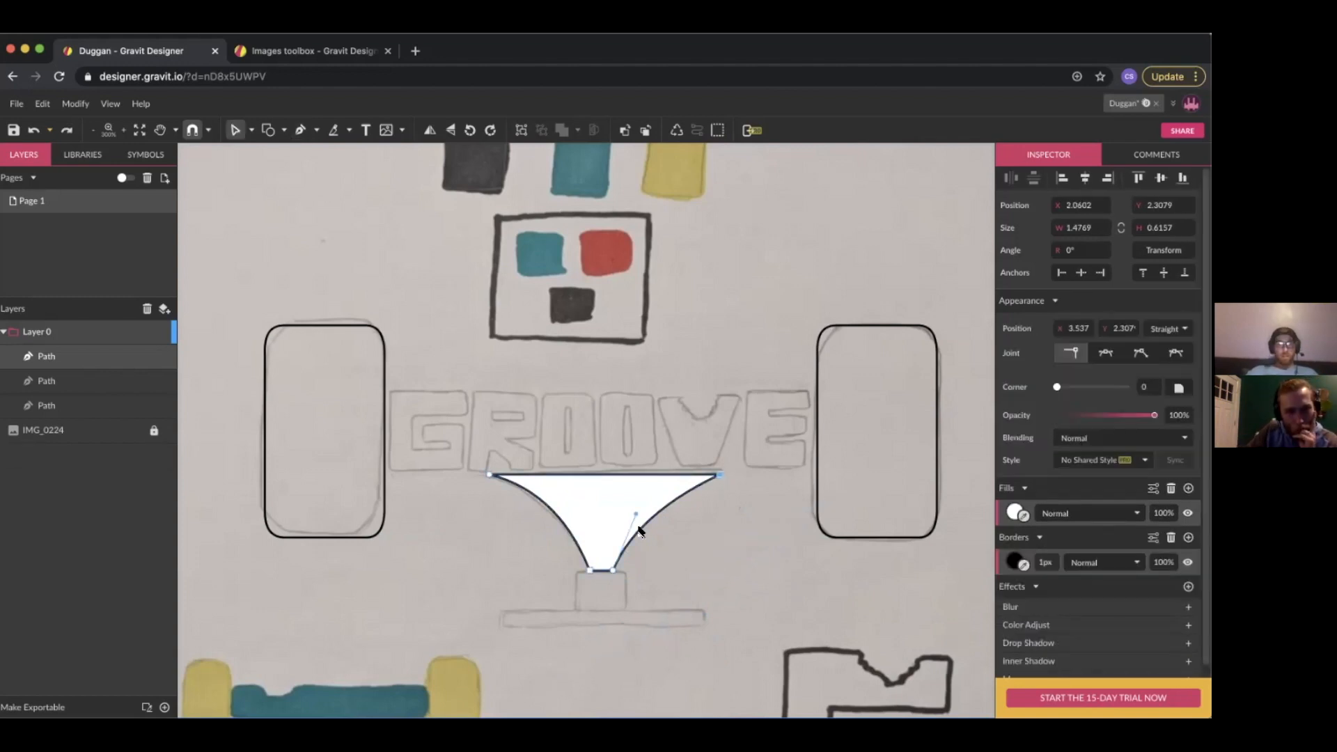
left_click_drag(625, 506, 625, 506)
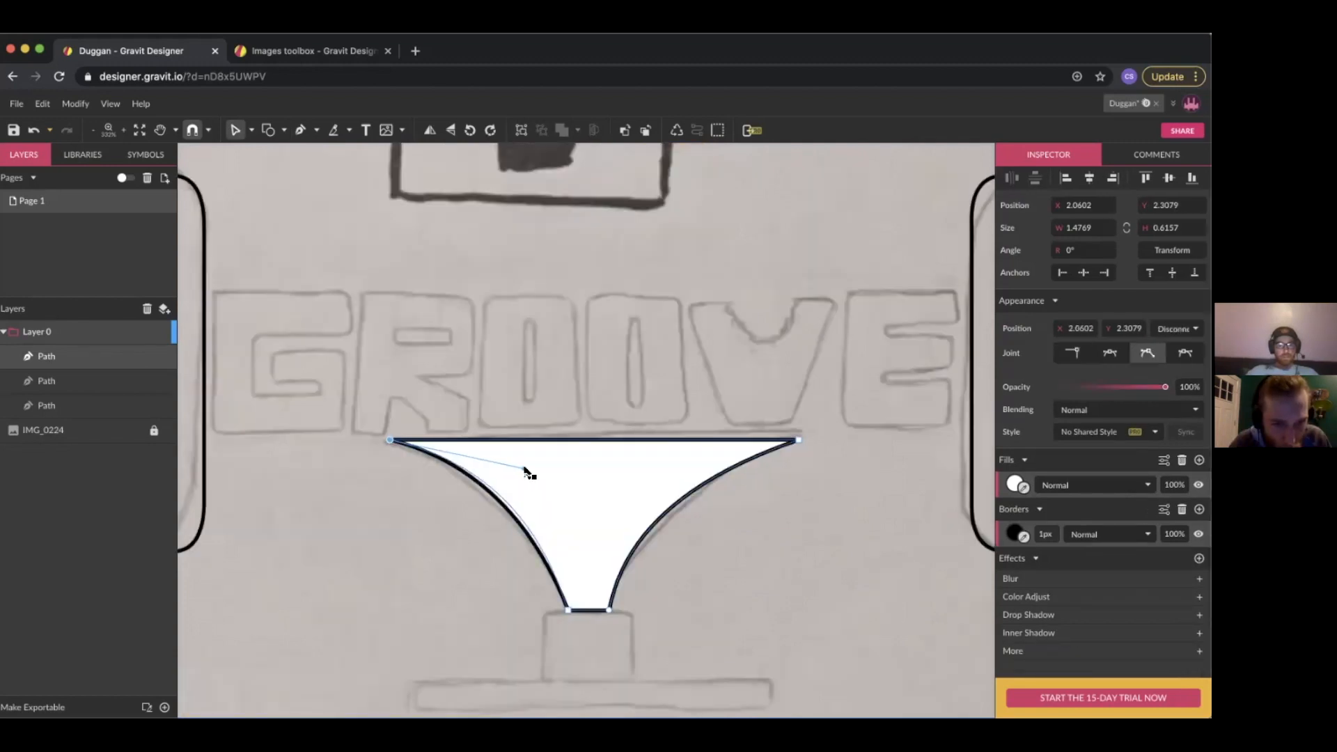
left_click(798, 439)
left_click_drag(797, 440, 772, 438)
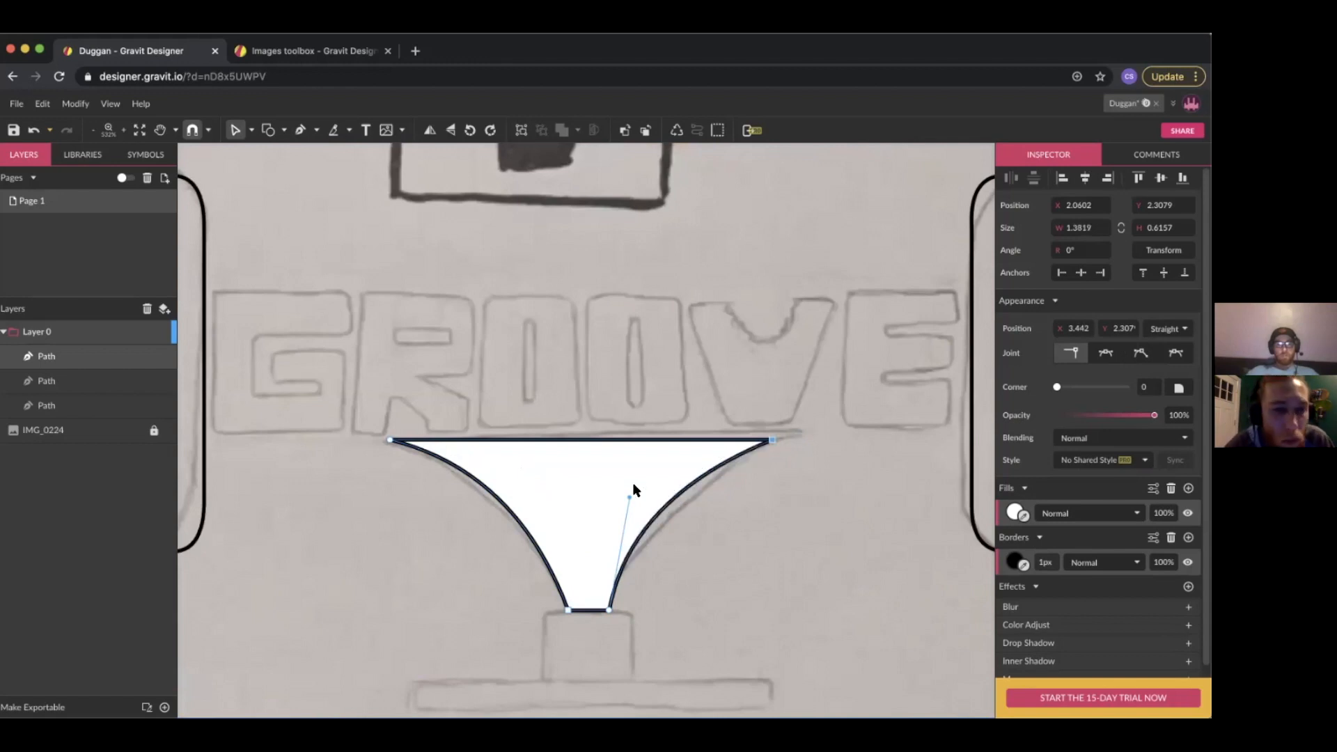
left_click_drag(625, 496, 631, 499)
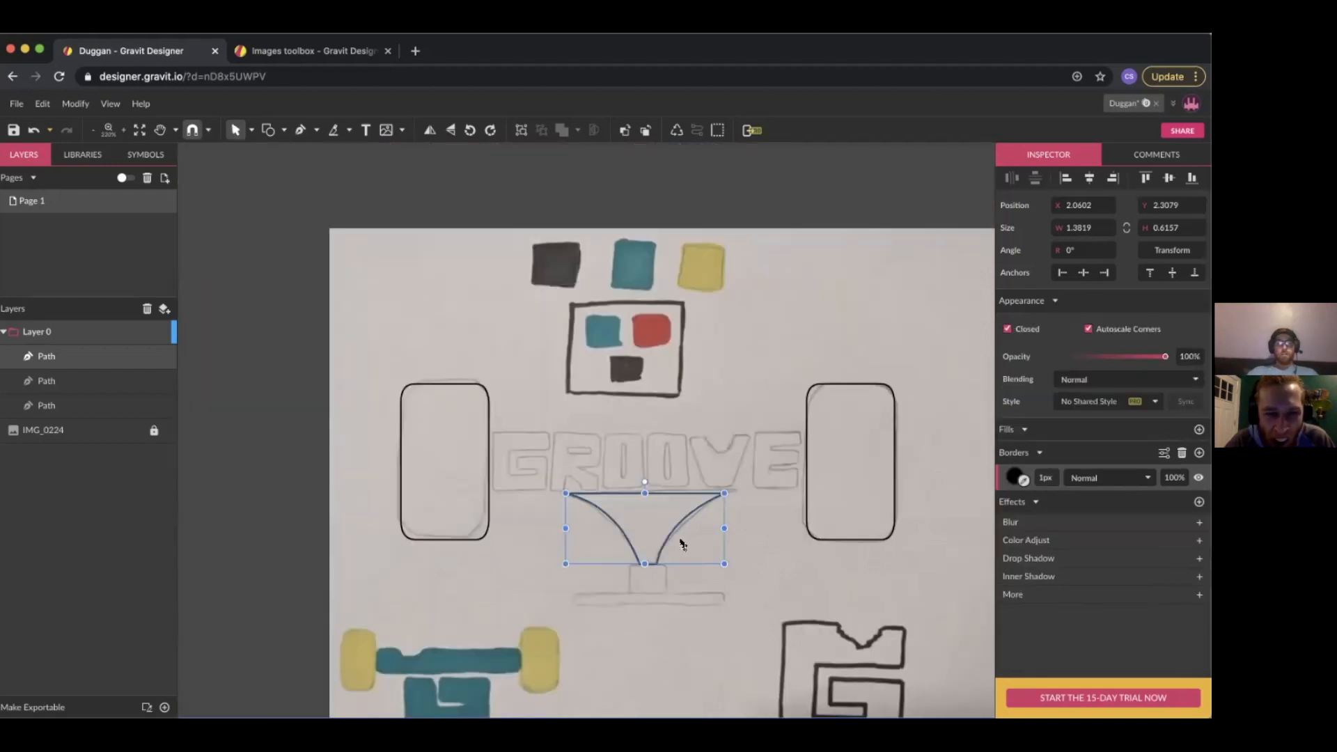
left_click(691, 541)
Move the hanger's upper-left corner inward to an overall width of about 1.33 inches and adjust its left curve to the sketch
scroll(671, 545, "up", 5)
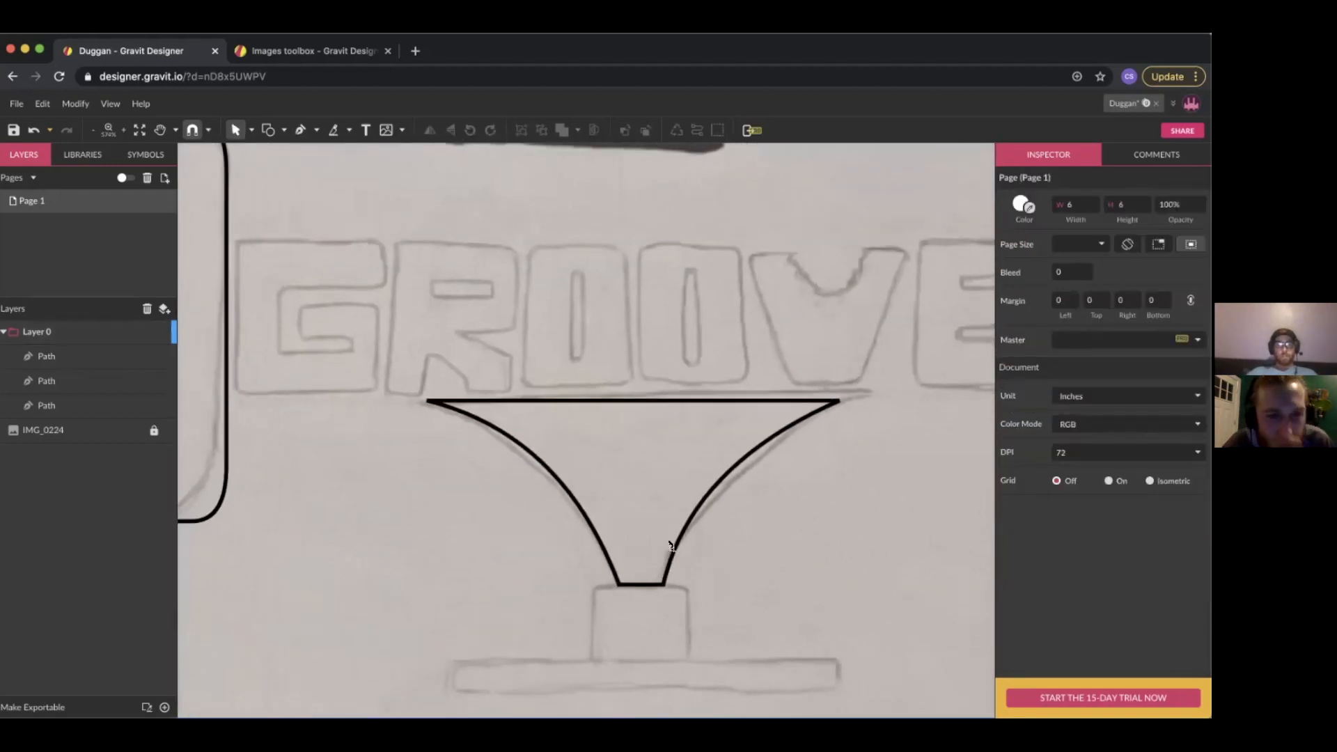
left_click(710, 496)
key("Return")
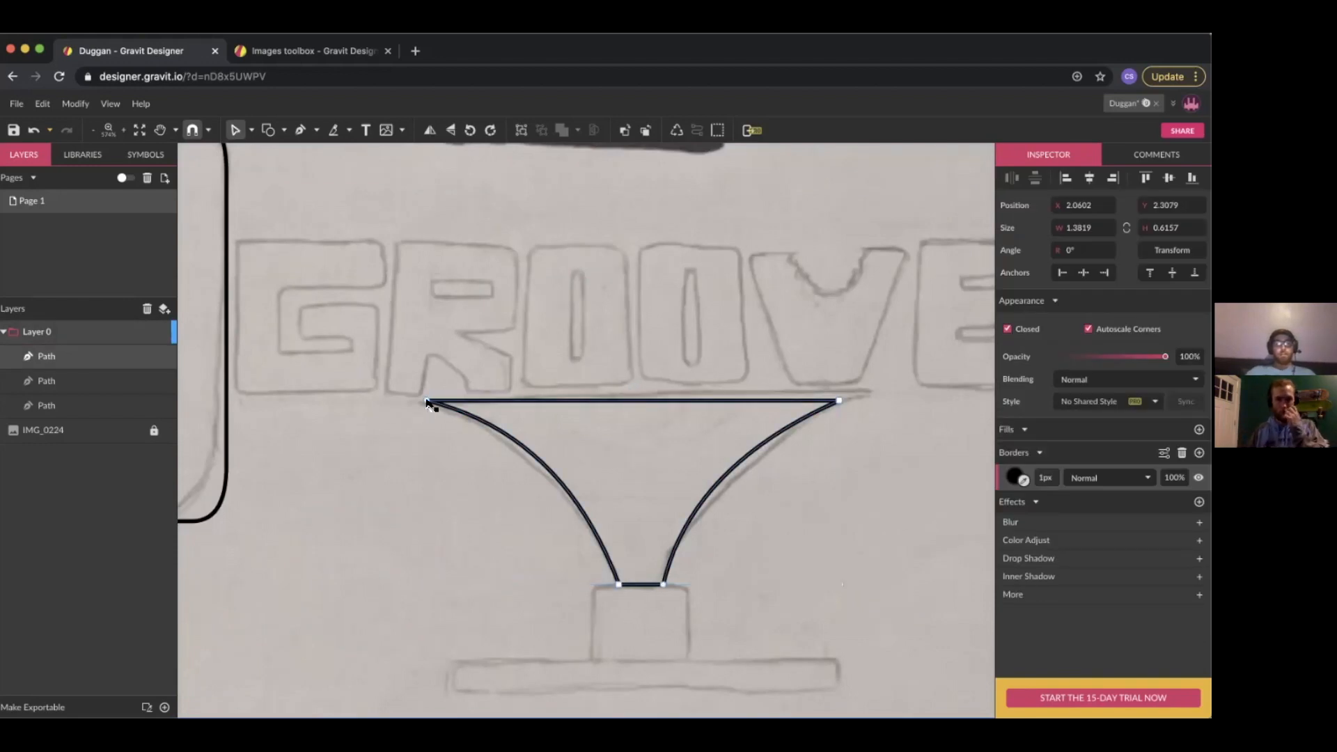
left_click(427, 402)
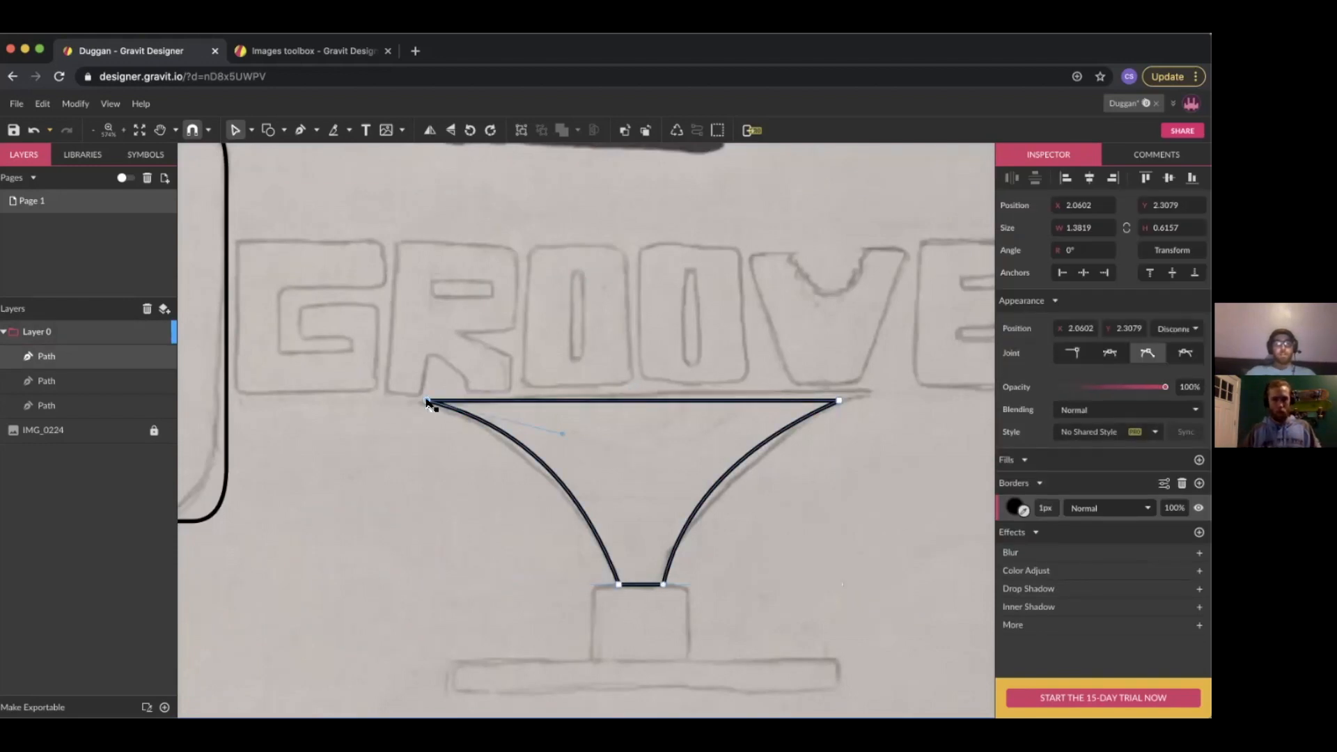
left_click_drag(428, 402, 442, 407)
key("super+z")
double_click(634, 502)
left_click_drag(578, 433, 562, 437)
left_click(533, 515)
scroll(534, 515, "down", 2)
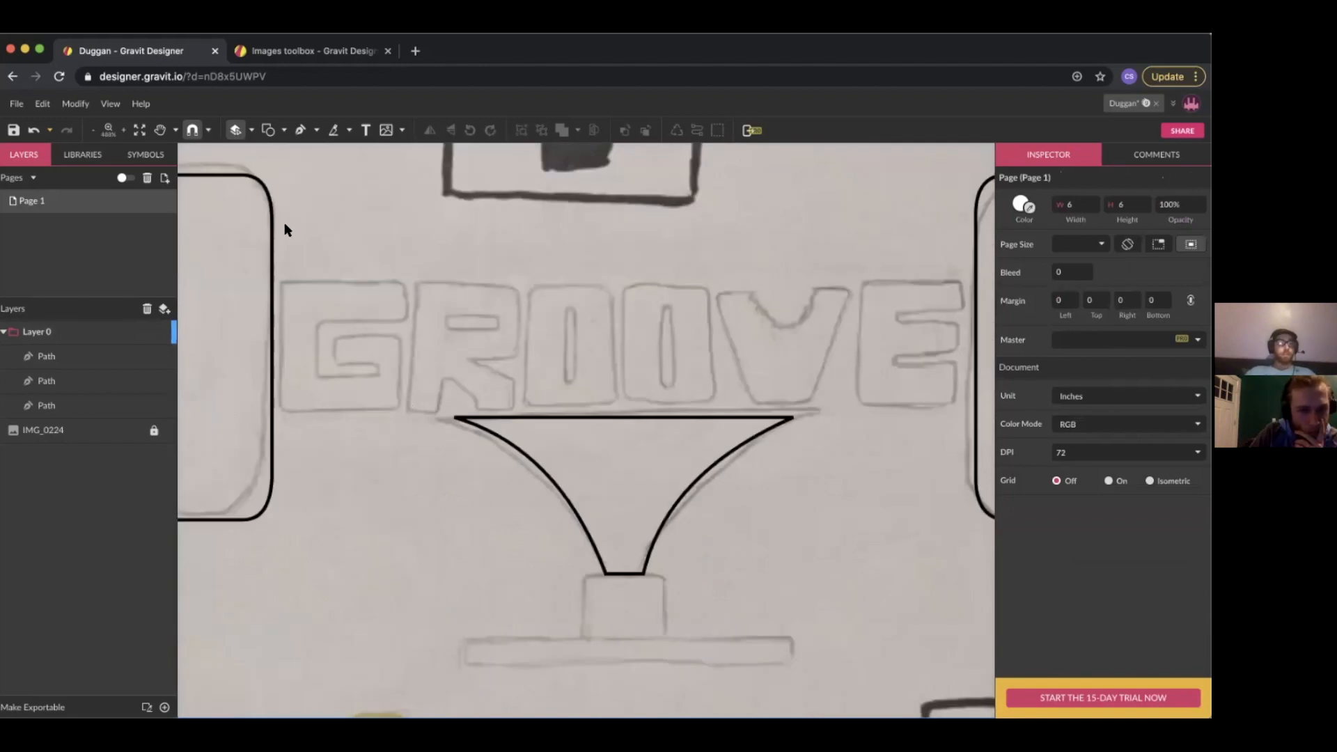
Draw a rectangle about 0.32 by 0.26 inches over the block below the hanger, with no fill and a 1px black border
left_click(316, 129)
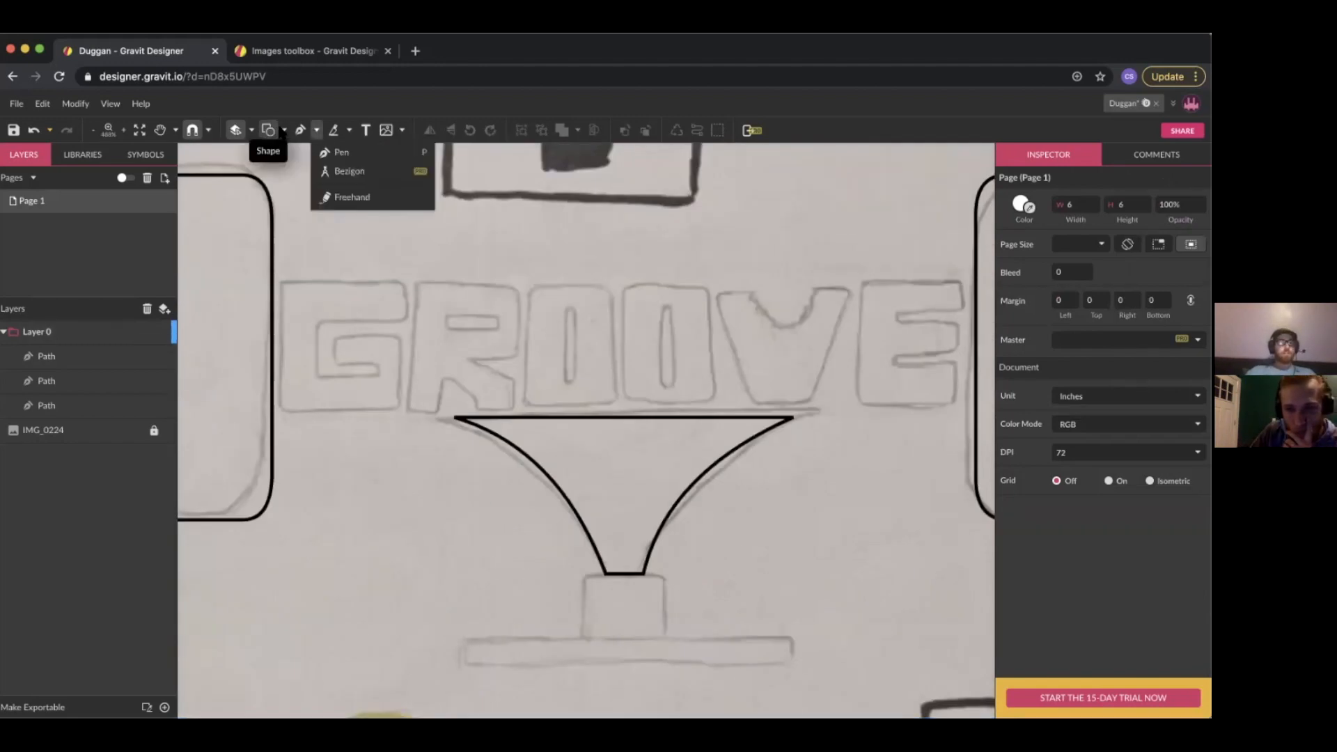
left_click(284, 130)
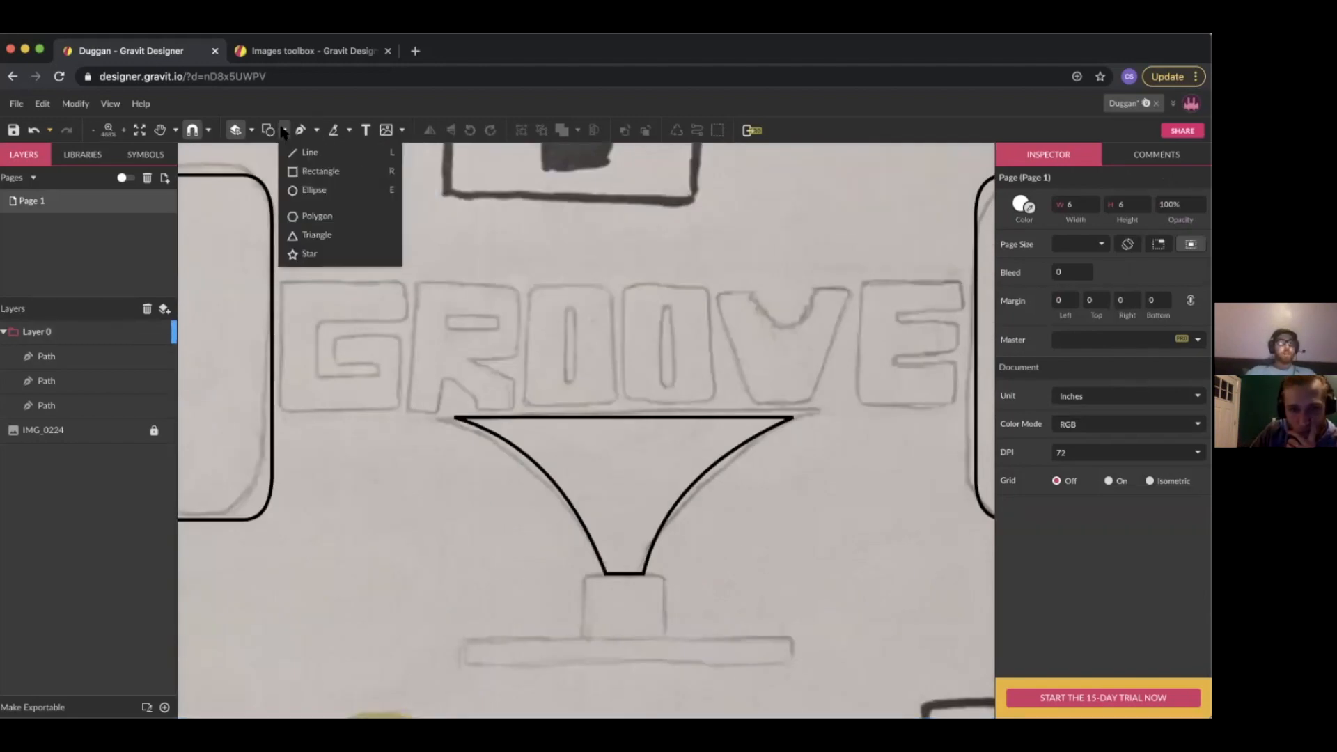
left_click(320, 172)
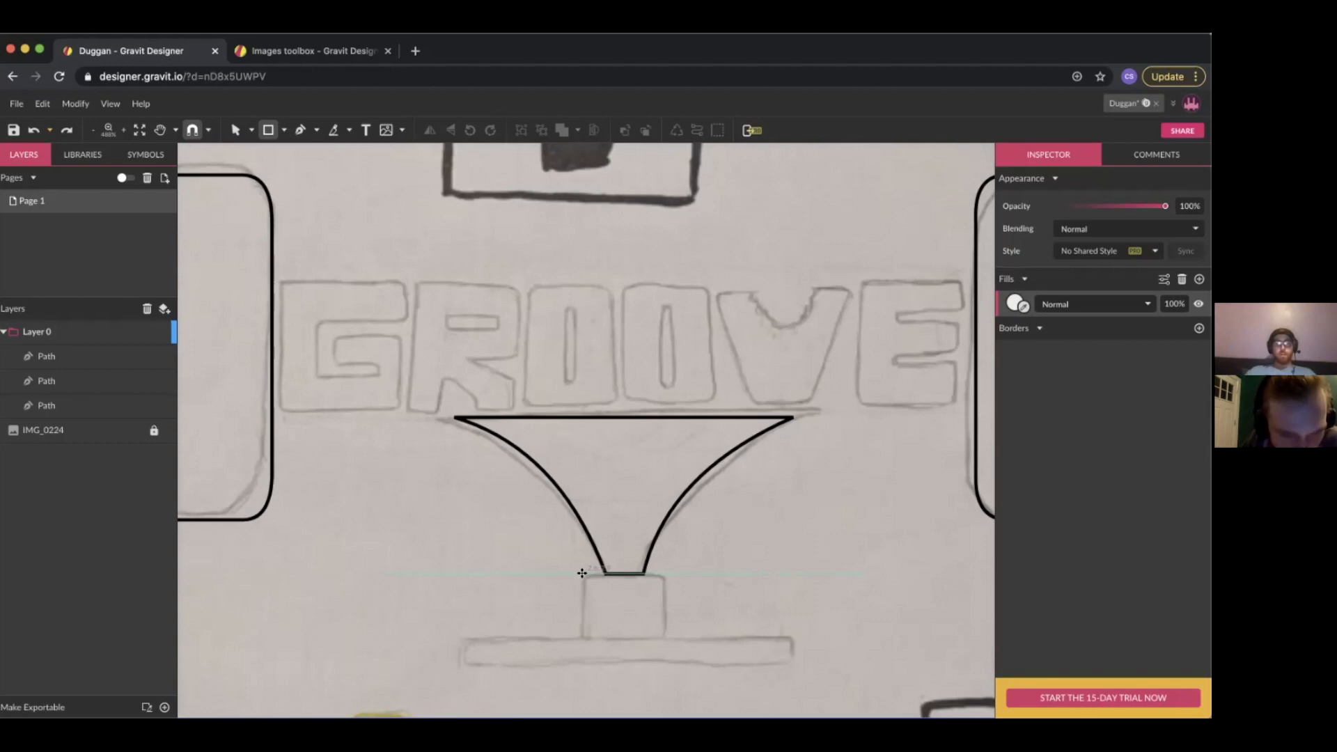
left_click_drag(588, 580, 664, 638)
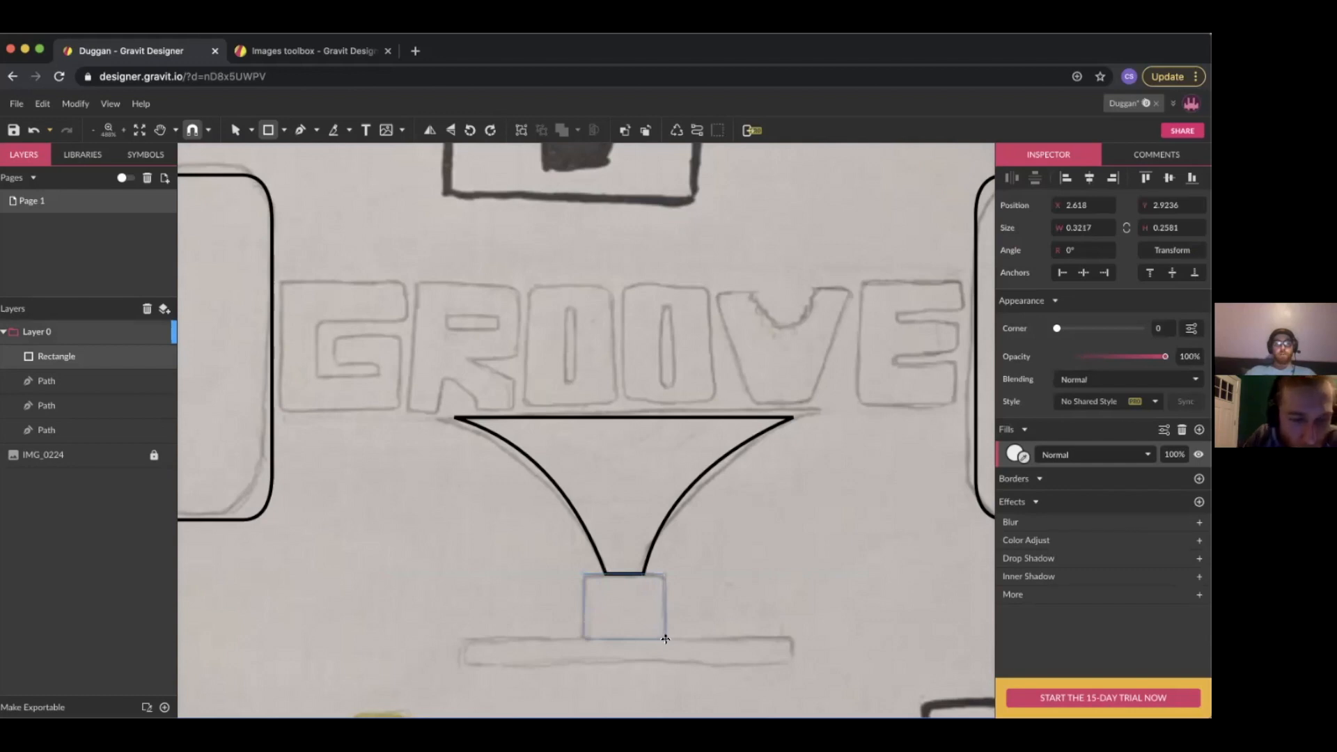
left_click_drag(665, 638, 665, 639)
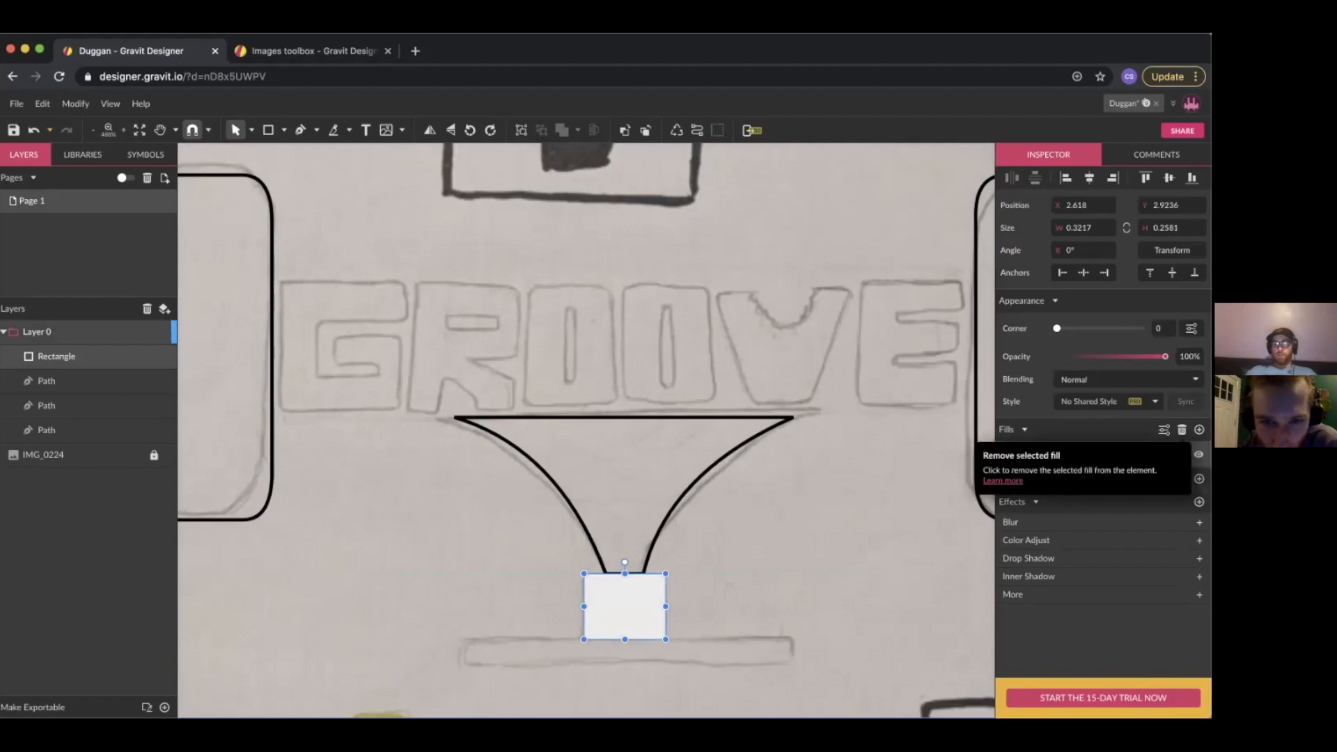
left_click(1181, 429)
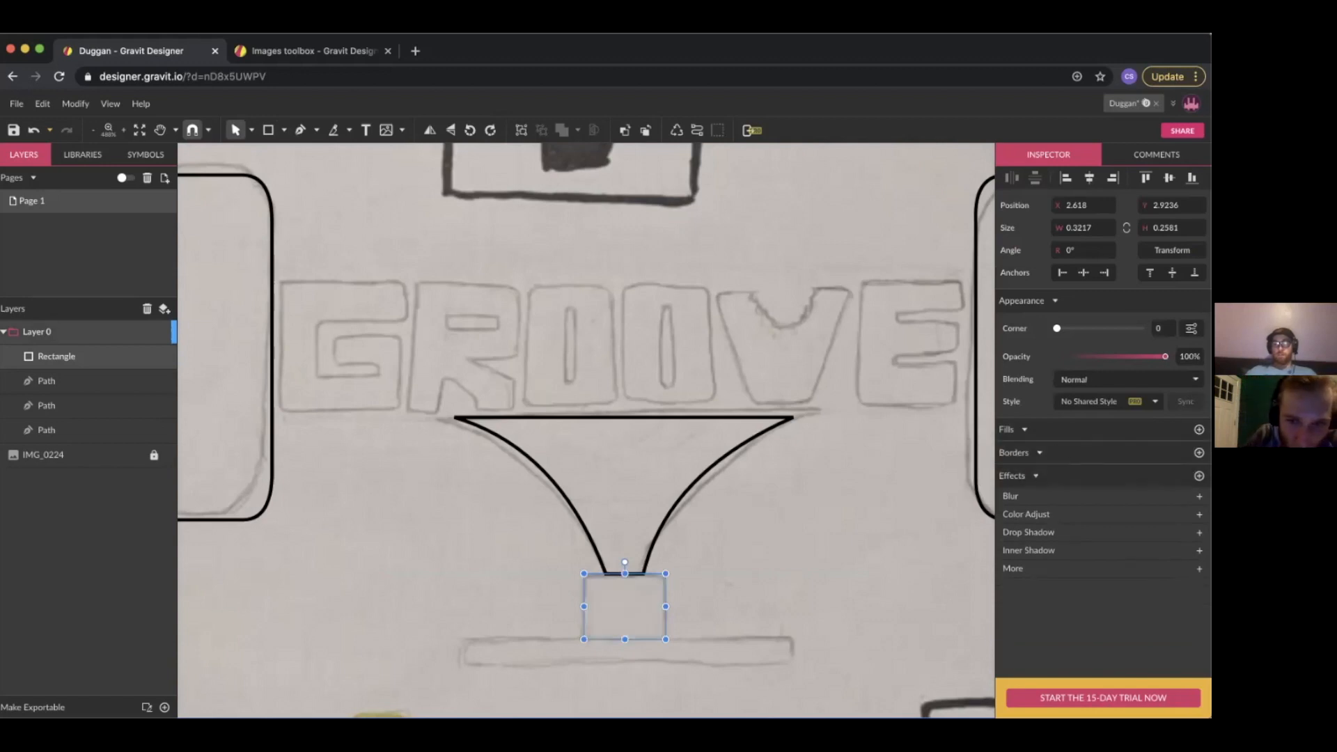
left_click(1198, 453)
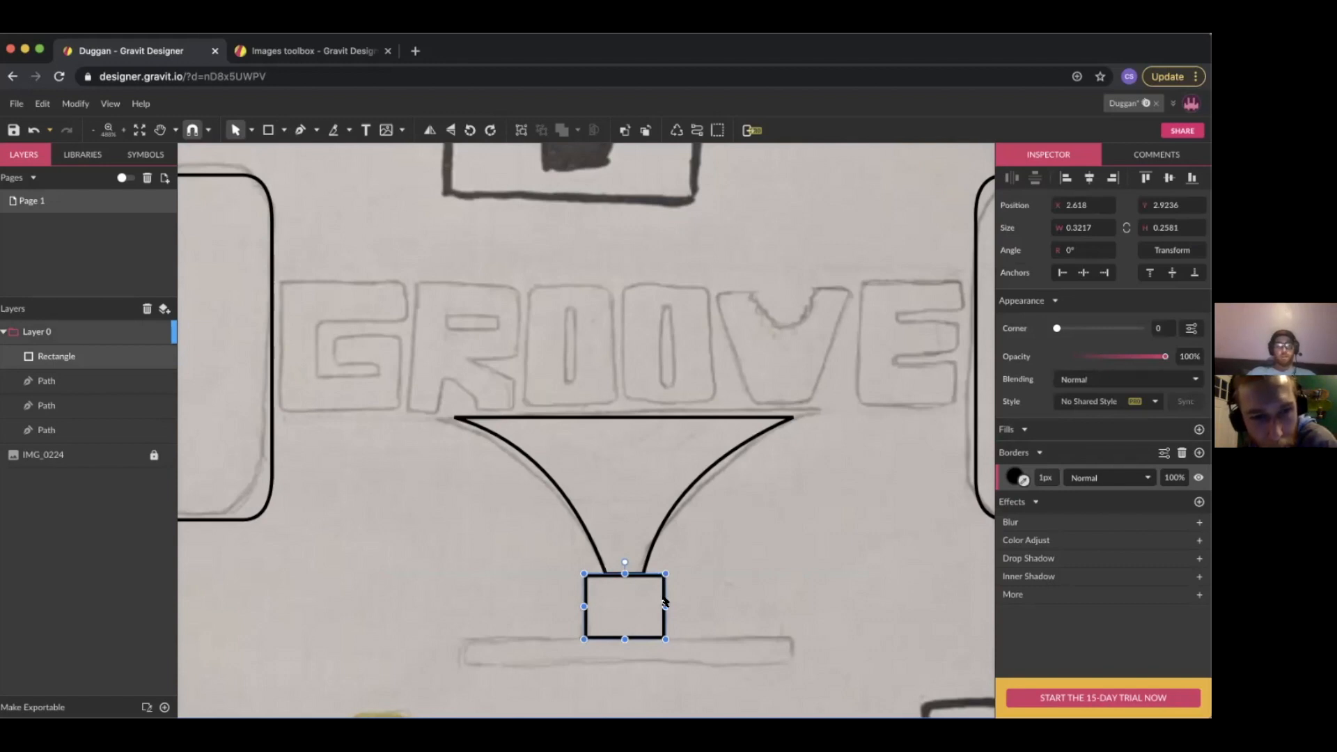
left_click(706, 591)
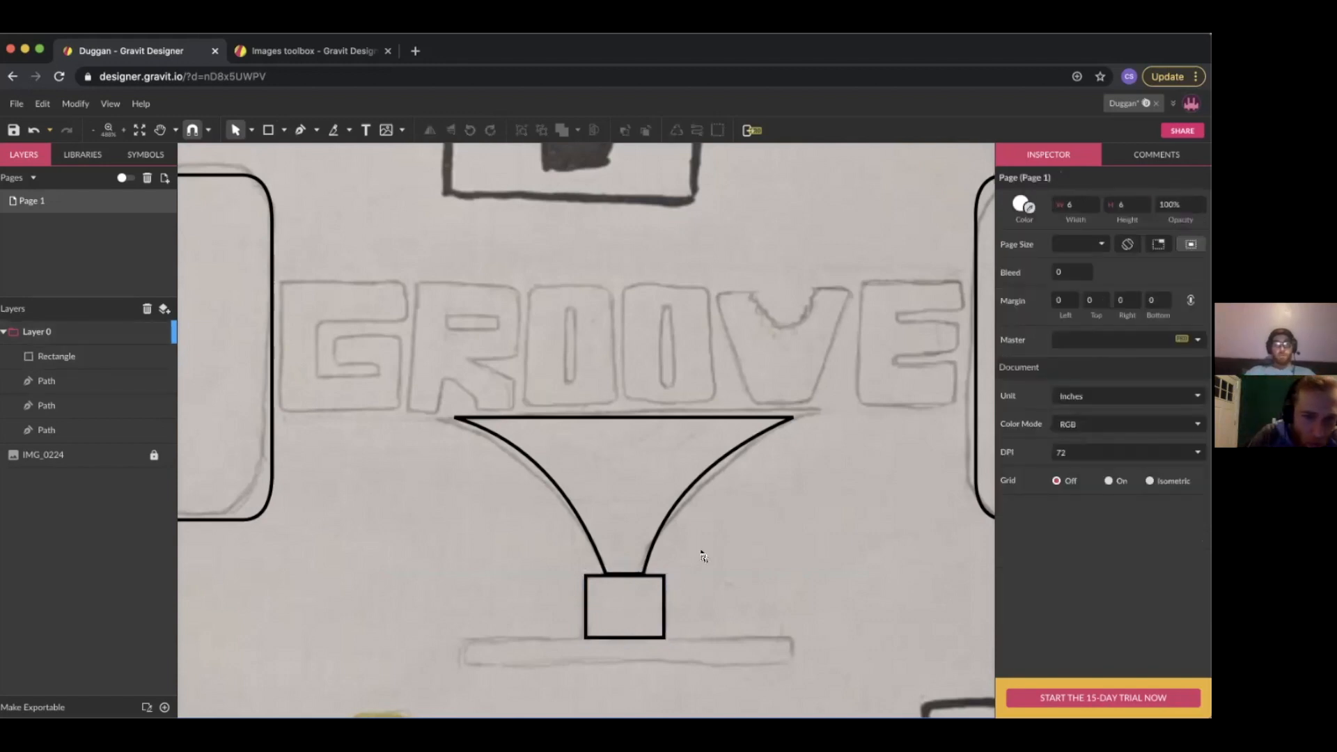
Align the block rectangle and the hanger outline on their horizontal centers
left_click(599, 633)
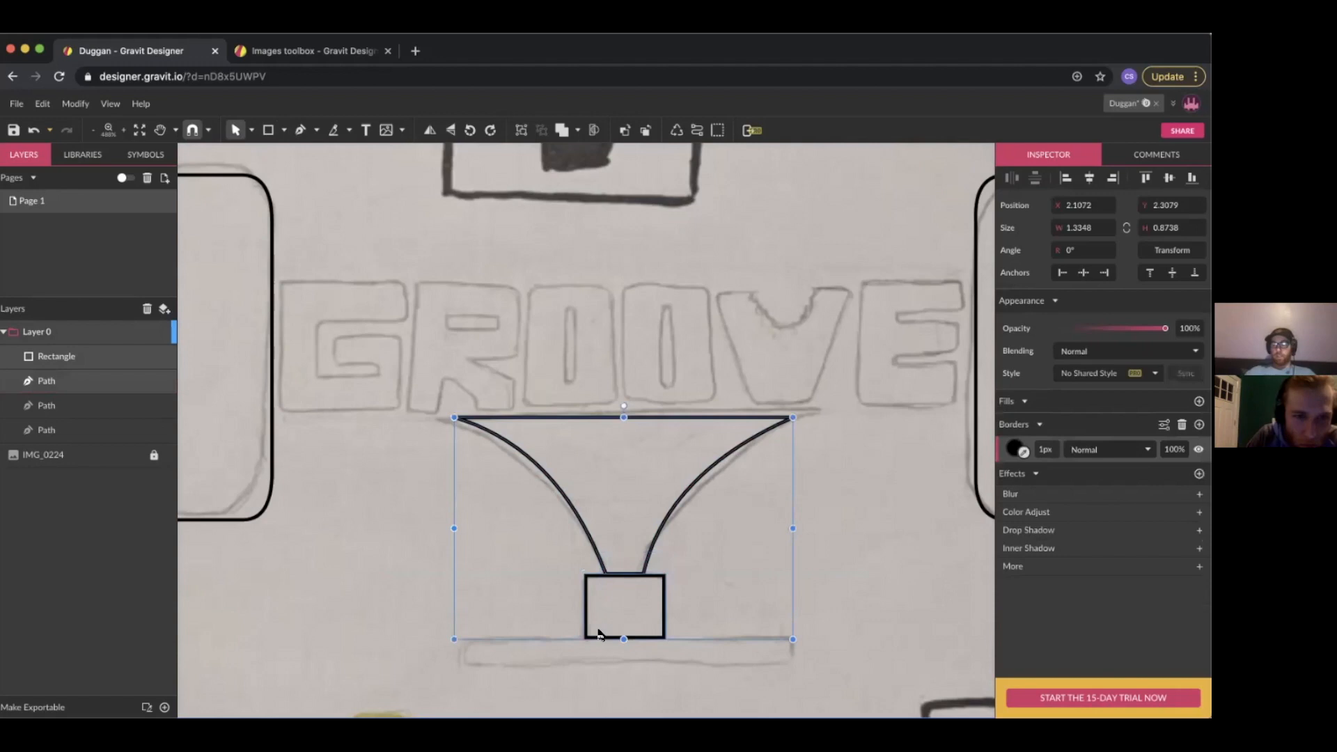
left_click(75, 103)
mouse_move(94, 148)
left_click(298, 171)
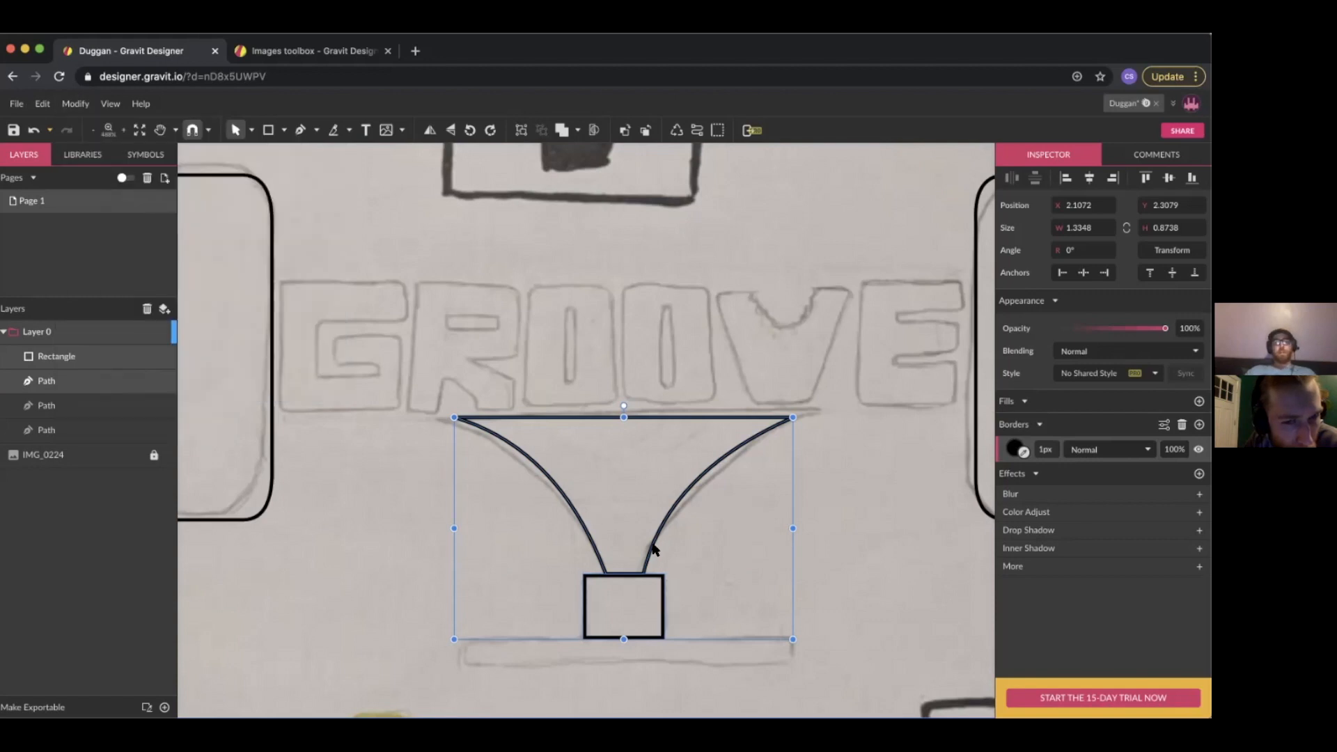
left_click(724, 524)
Draw an unfilled rectangle about 1.28 by 0.10 inches with a 1px black border over the base plate sketch, and lower it slightly
scroll(724, 523, "down", 2)
key("r")
left_click_drag(483, 587, 772, 611)
left_click(1181, 430)
left_click(1199, 453)
scroll(623, 592, "up", 5)
scroll(716, 573, "up", 4)
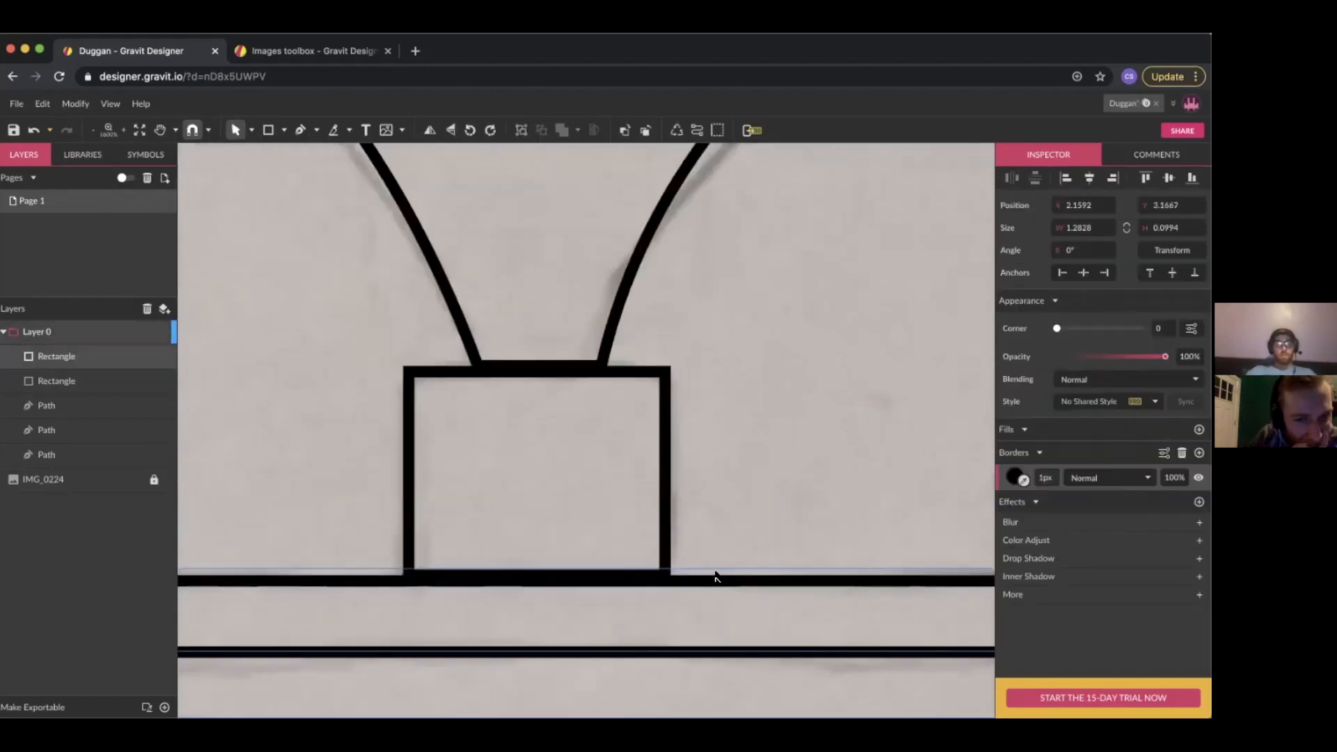
left_click_drag(716, 576, 716, 587)
Center-align the base plate with the block above it, and center both rectangles with the hanger outline
left_click(665, 546, "shift")
left_click(76, 104)
mouse_move(182, 149)
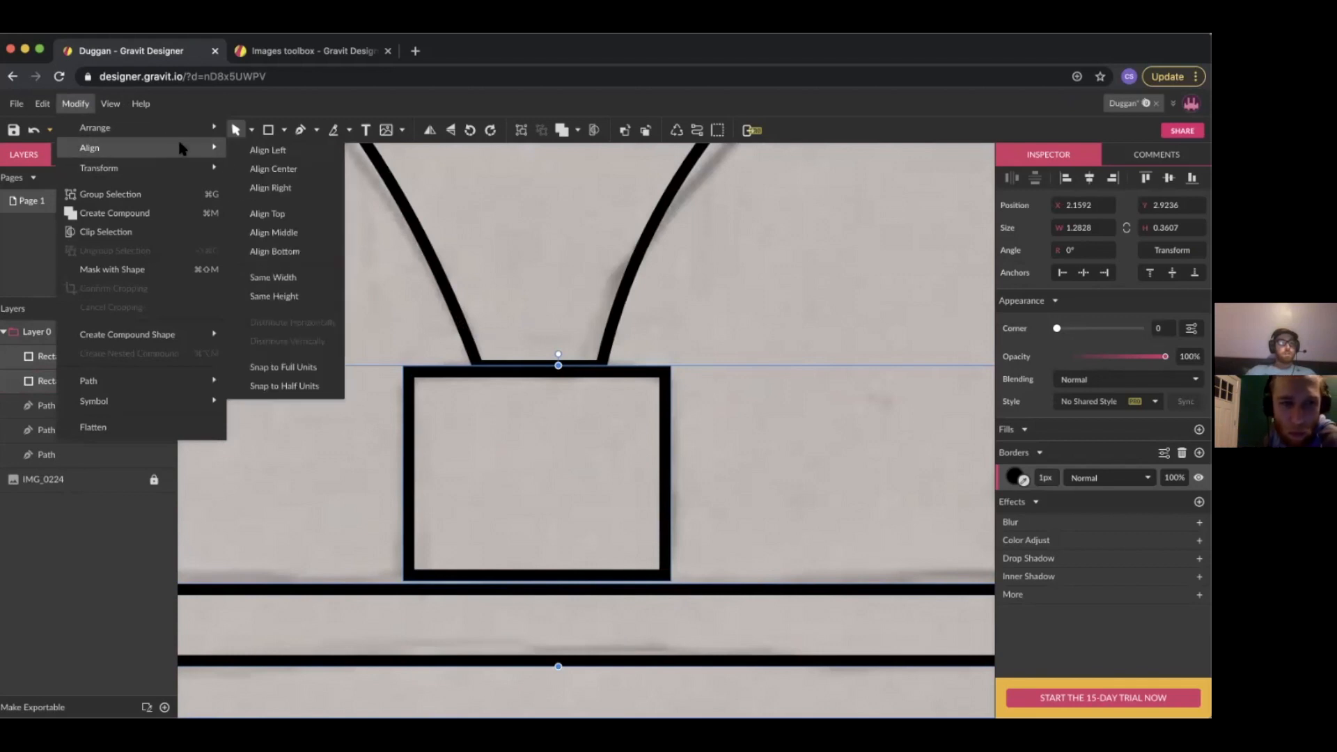
left_click(269, 169)
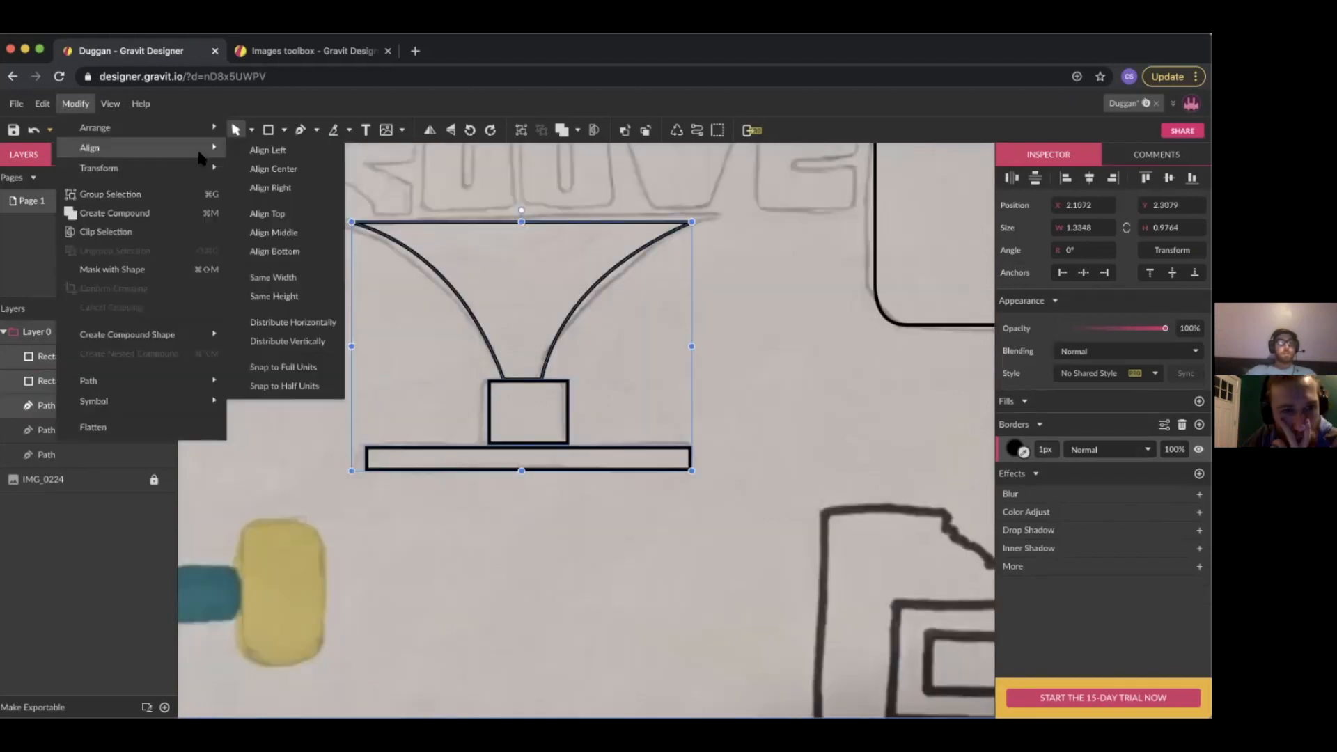
left_click(258, 170)
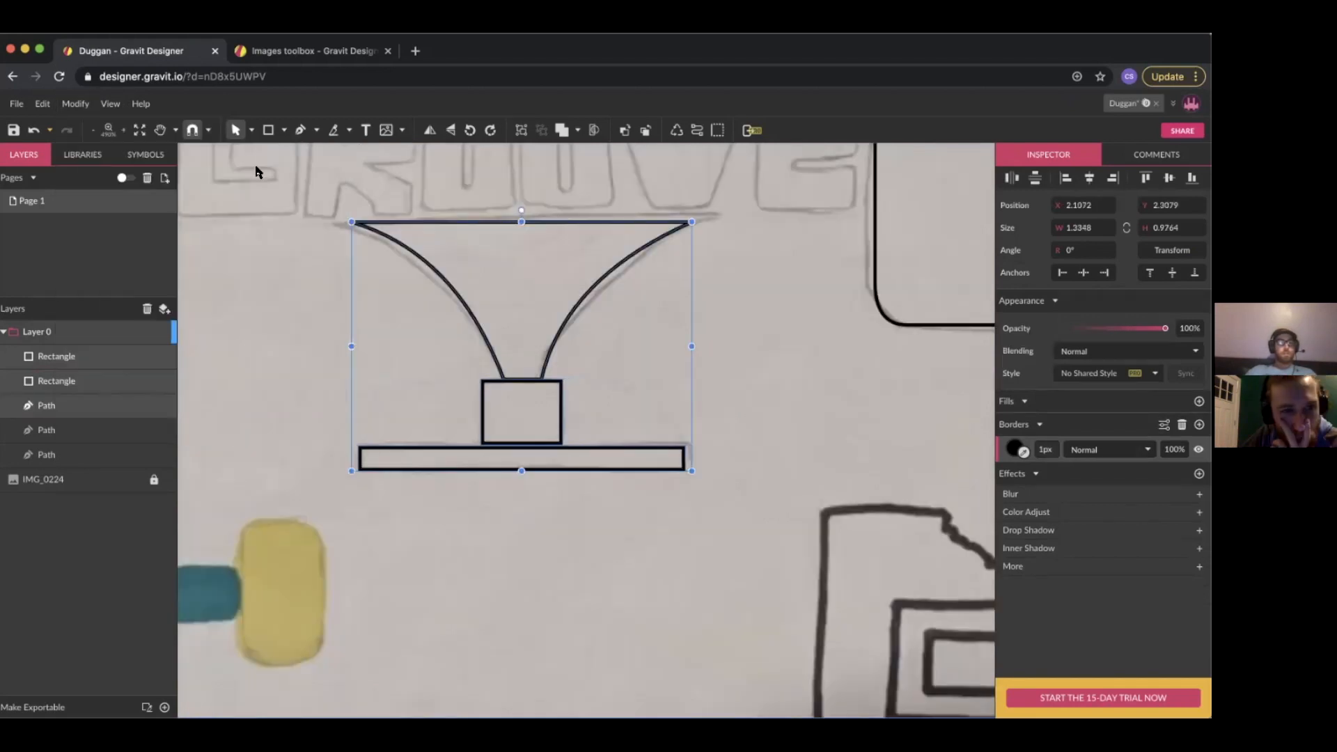
left_click(595, 357)
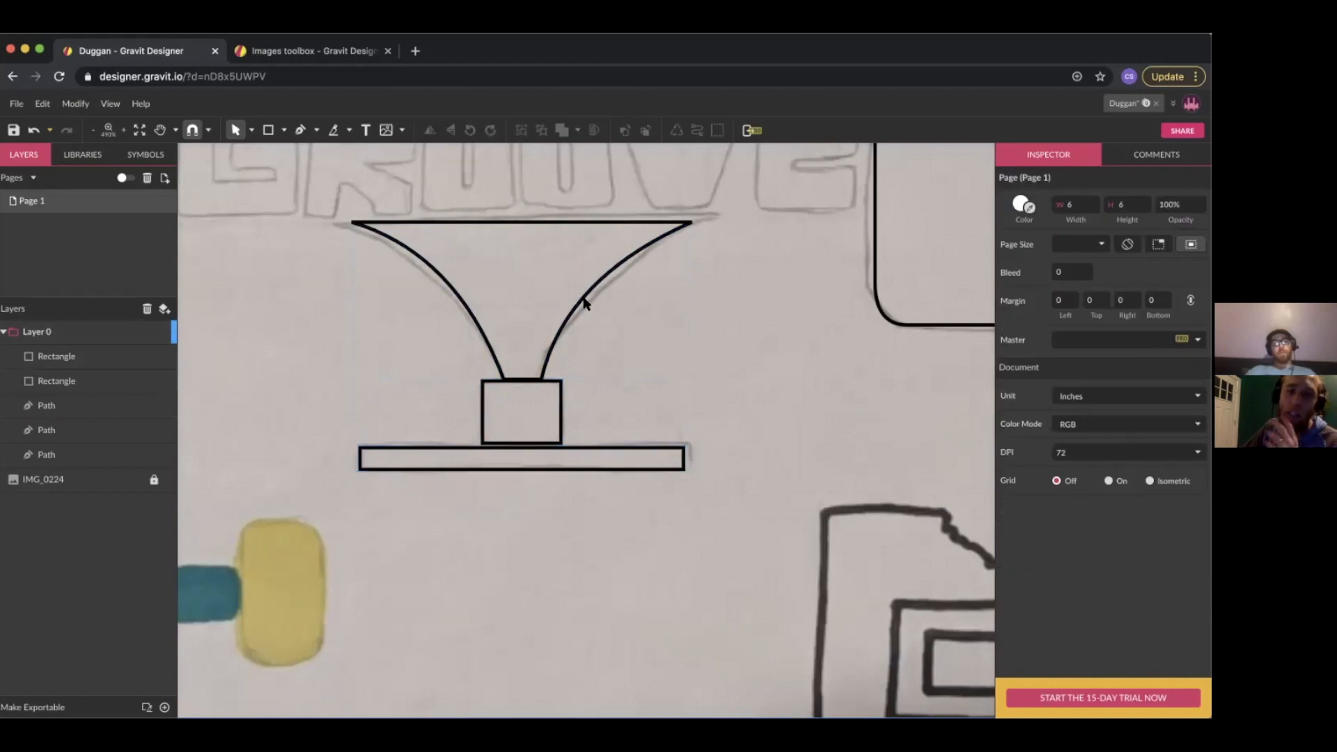
Move the base plate rectangle up slightly against the bottom edge of the block
left_click(577, 447)
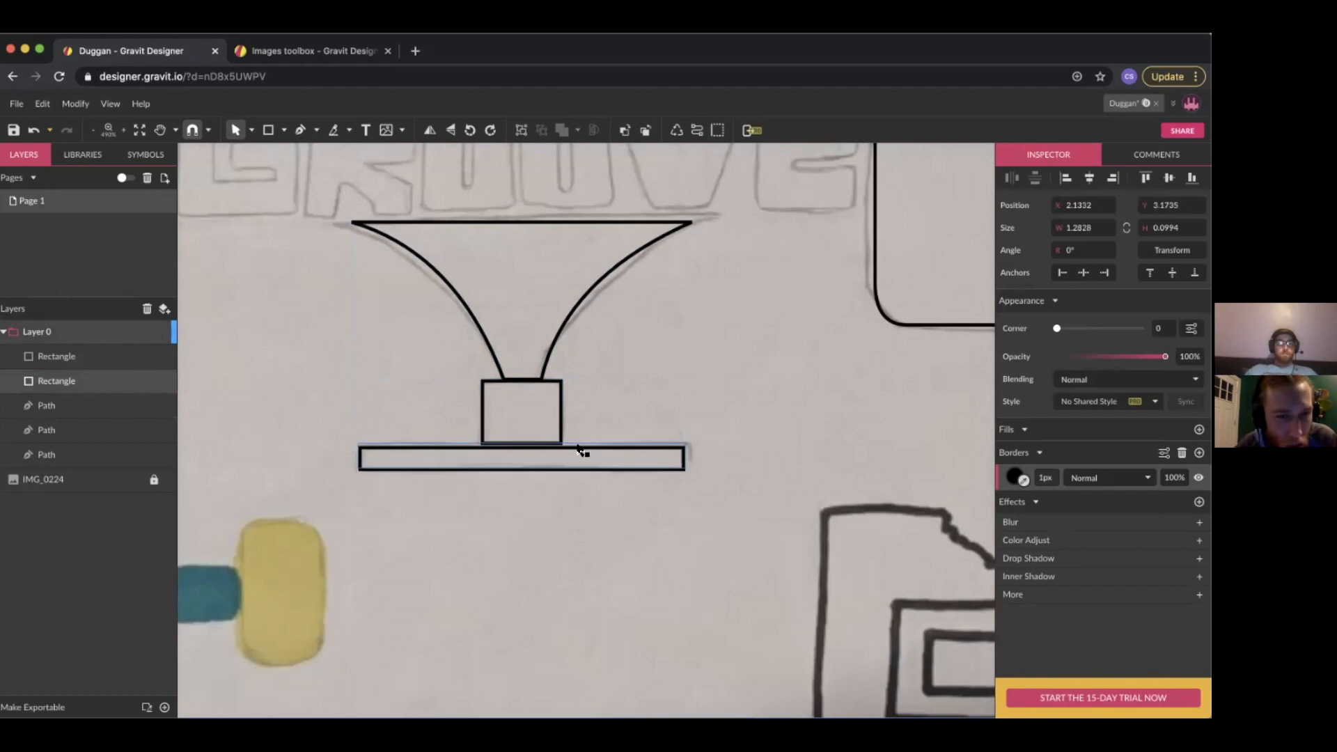
left_click_drag(577, 445, 577, 442)
left_click(592, 508)
Group the hanger outline, the block and the base plate rectangle
scroll(591, 508, "down", 5)
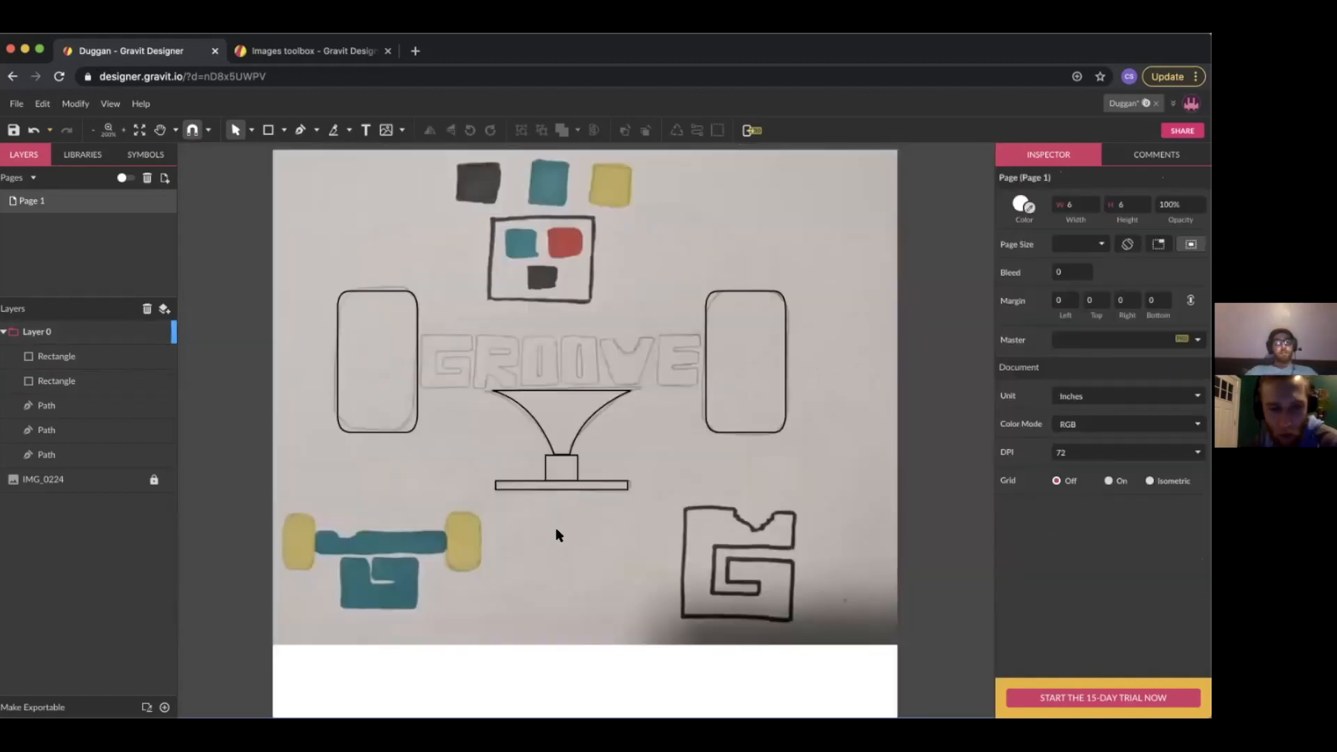
scroll(557, 535, "up", 3)
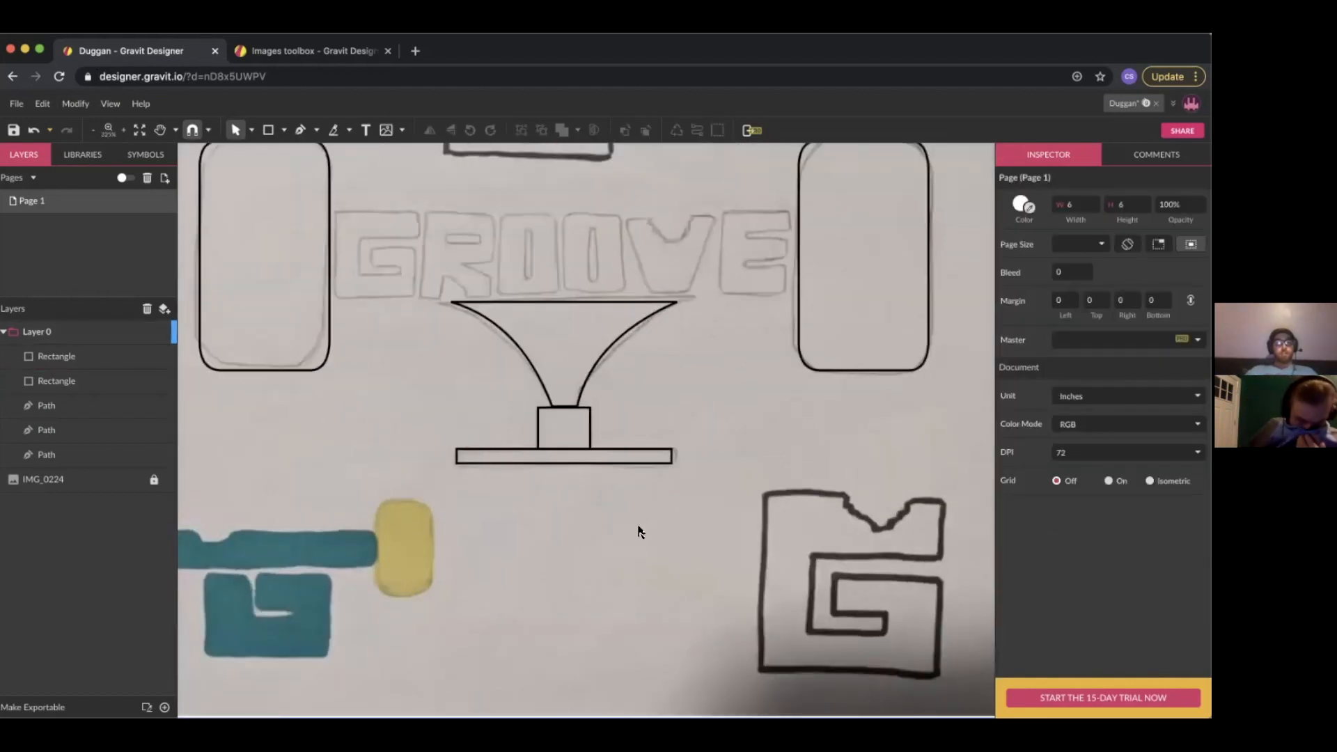
scroll(654, 395, "down", 1)
left_click_drag(644, 540, 409, 405)
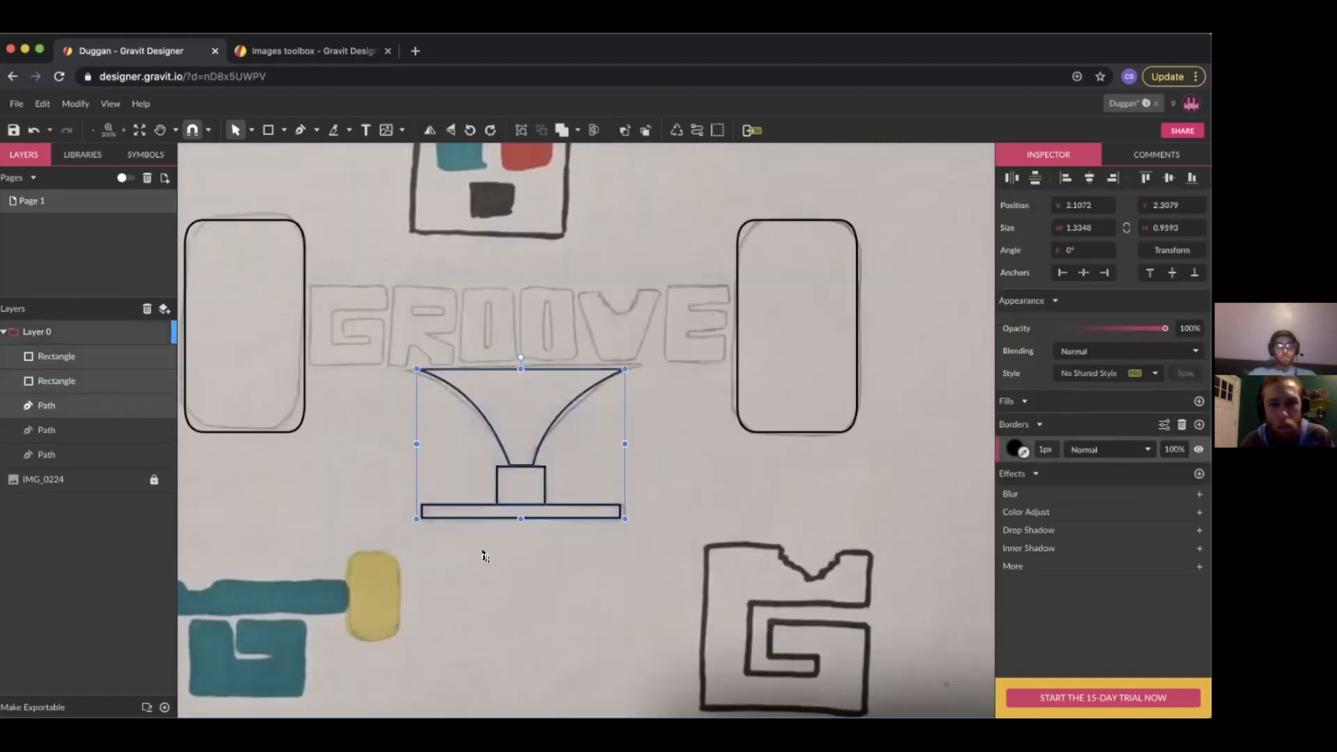
left_click(654, 572)
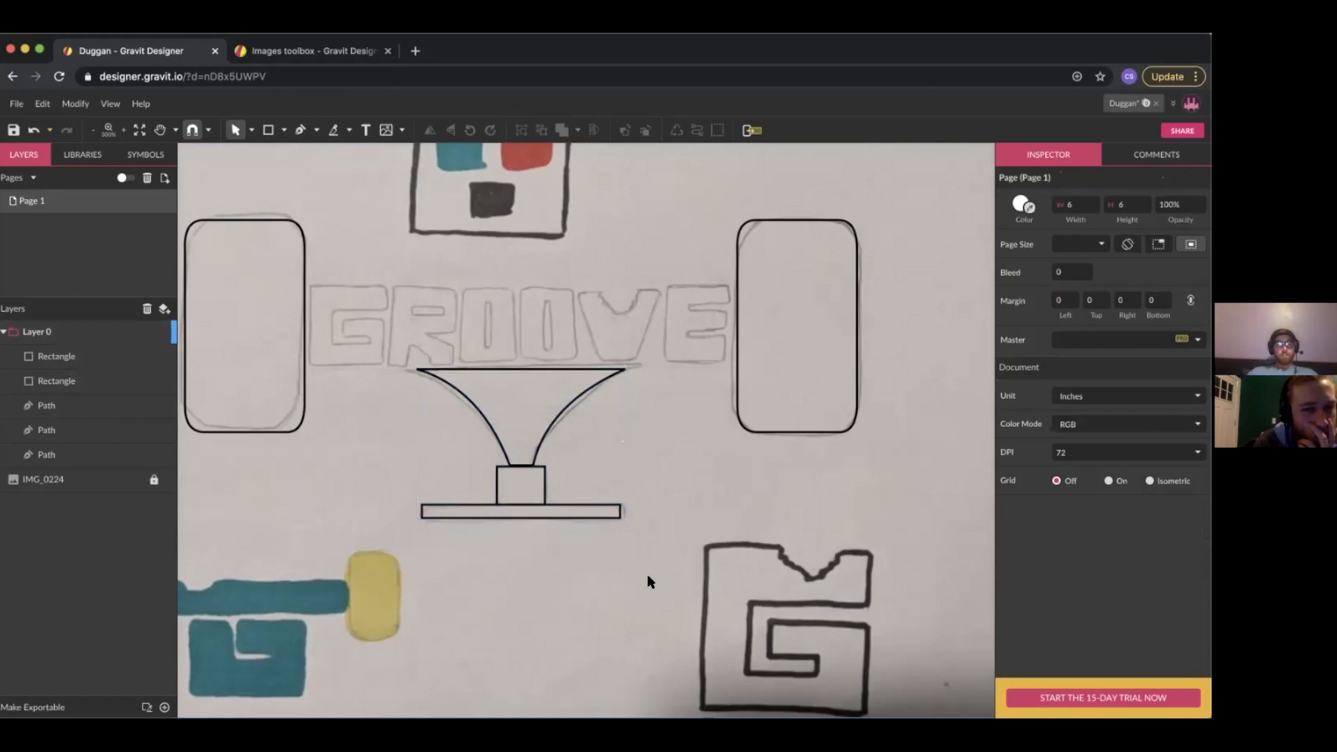
left_click_drag(650, 564, 453, 357)
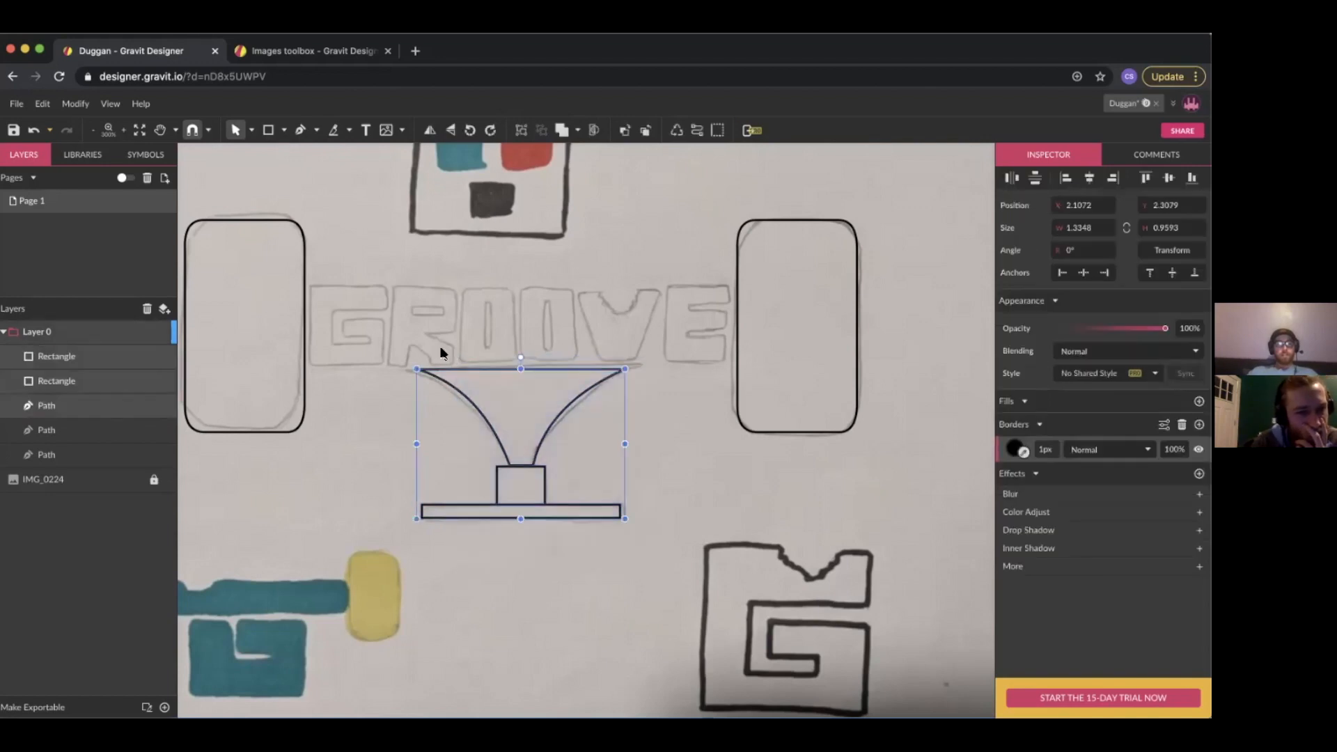
left_click(680, 479)
left_click_drag(659, 562, 382, 348)
left_click_drag(650, 548, 473, 449)
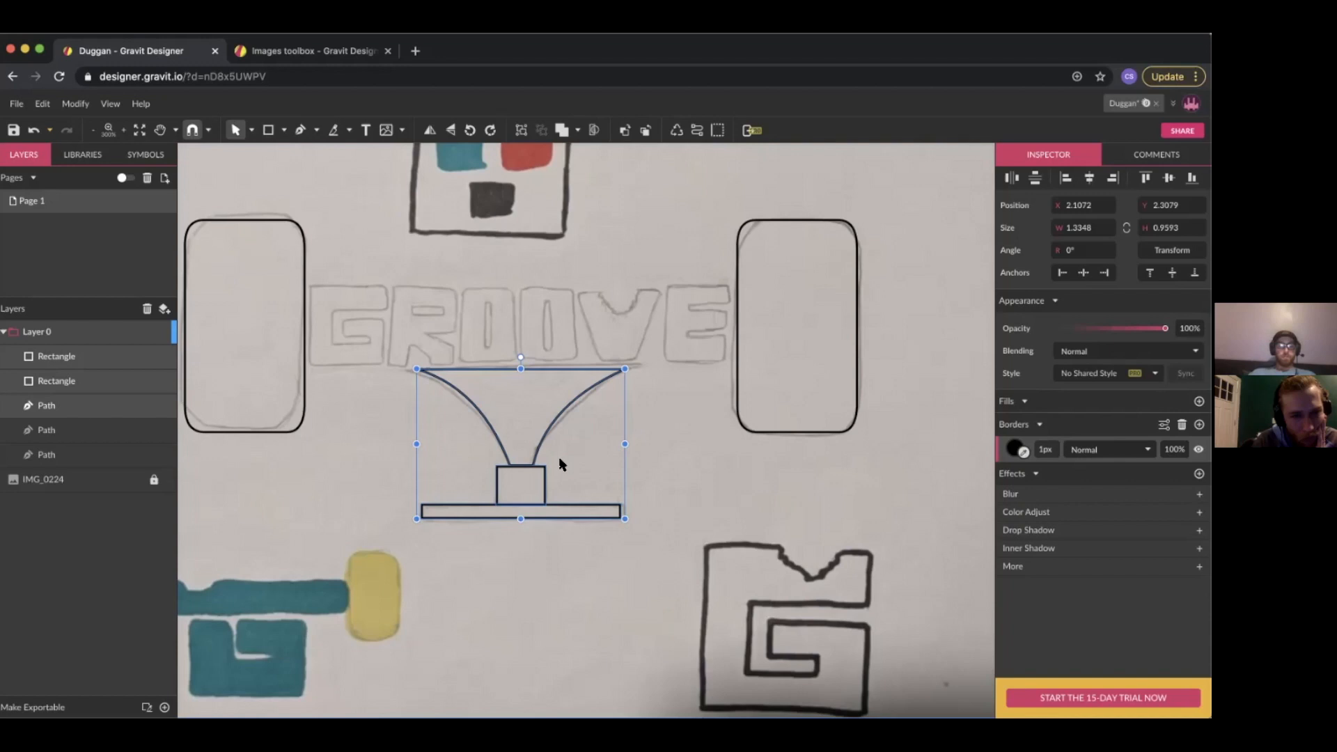
key("super+g")
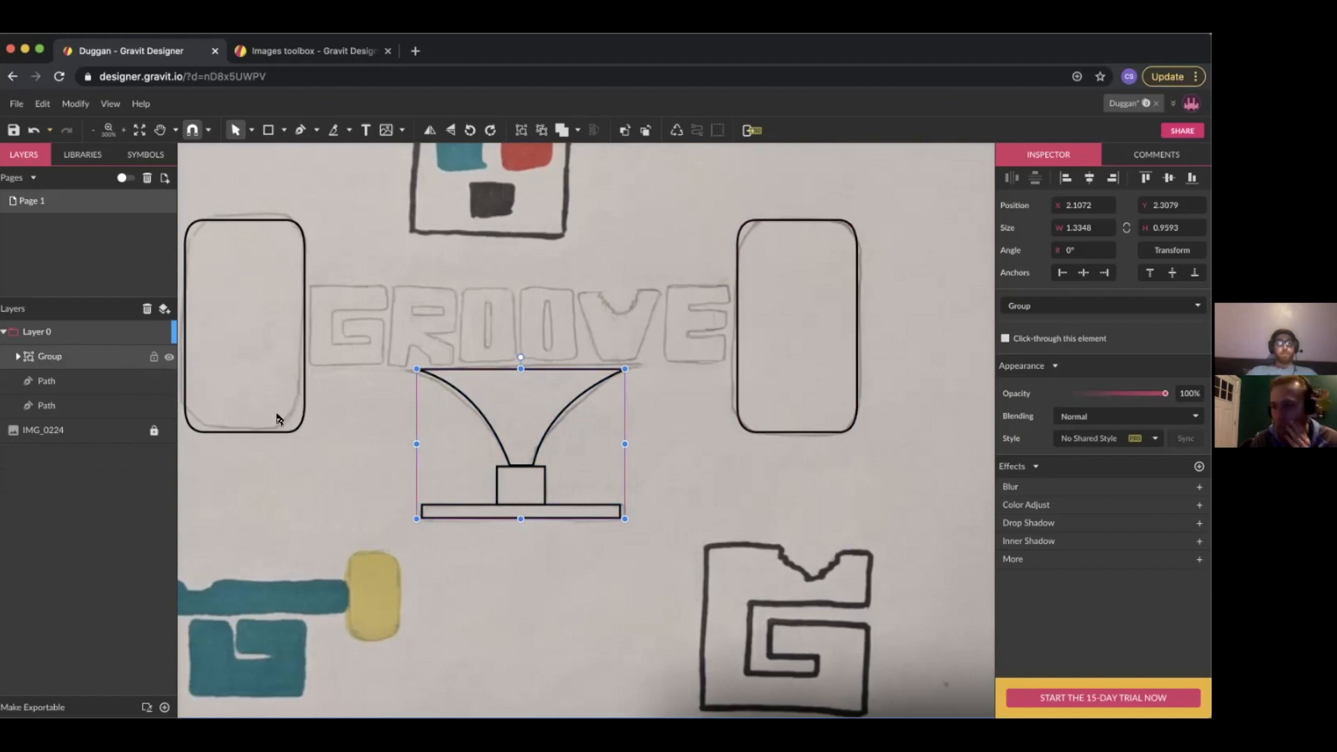
Try moving the grouped truck parts down beside the left wheel, undo the move, and ungroup the parts
left_click(499, 570)
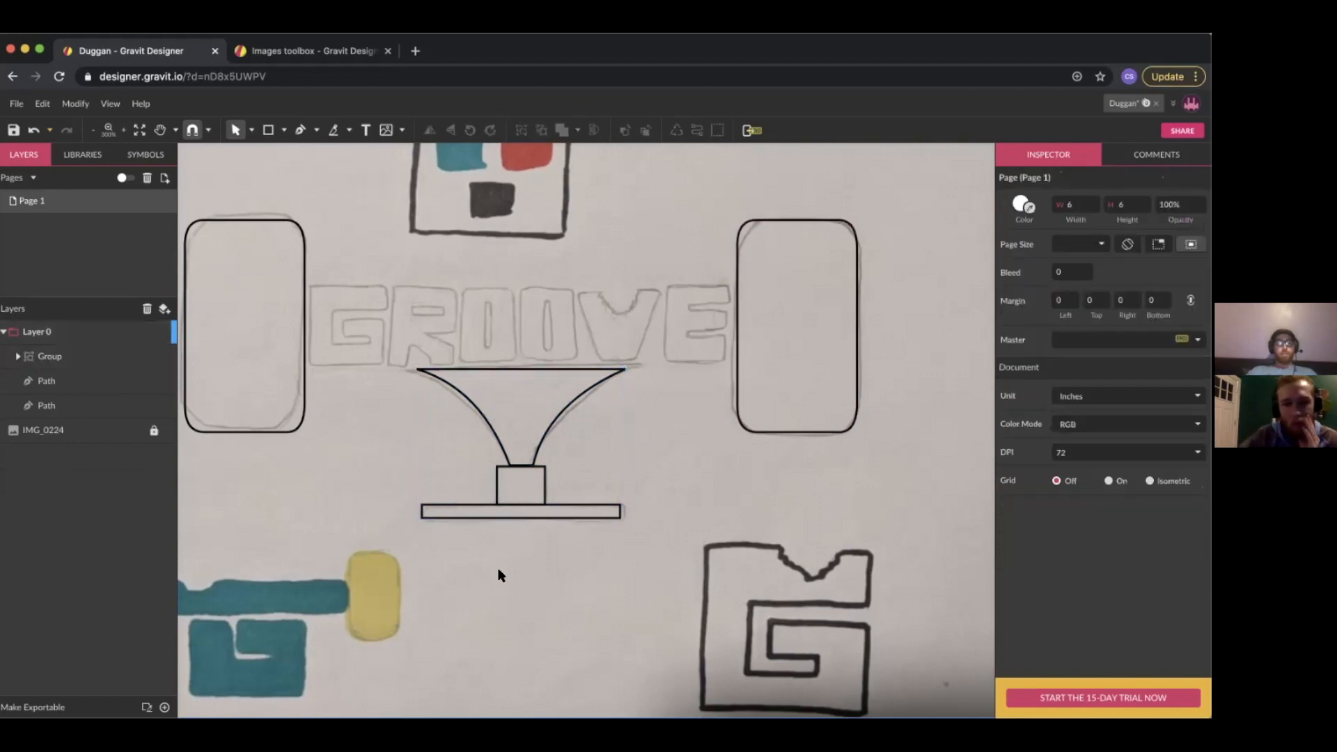
left_click(539, 472)
left_click_drag(540, 472, 408, 536)
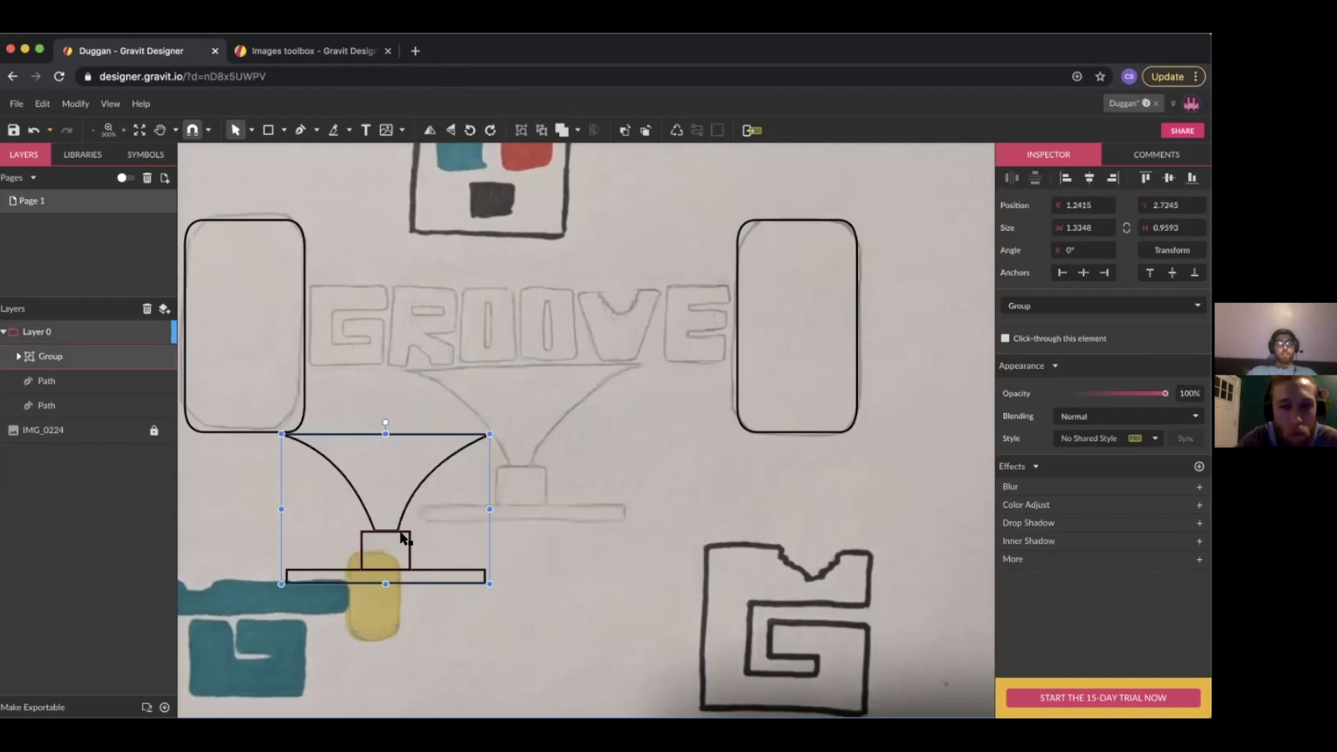
key("ctrl+z")
left_click(516, 506)
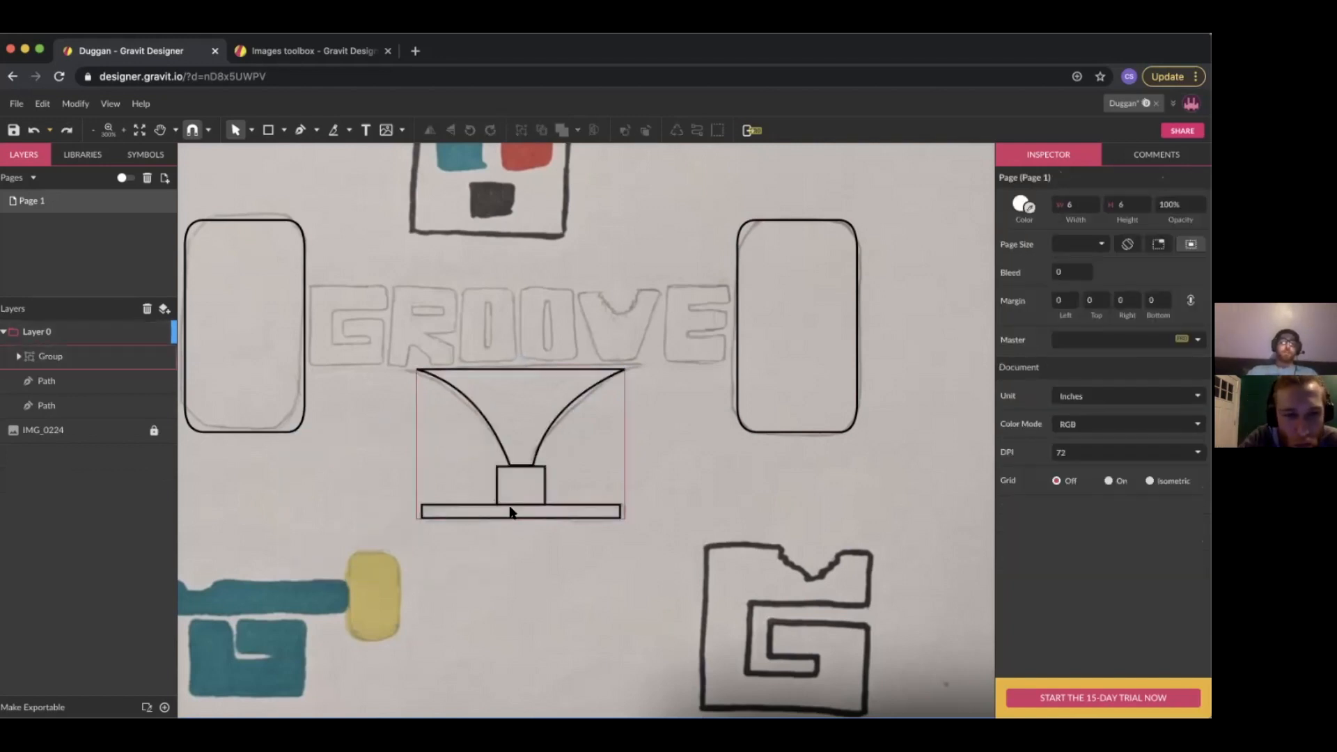
key("super+shift+g")
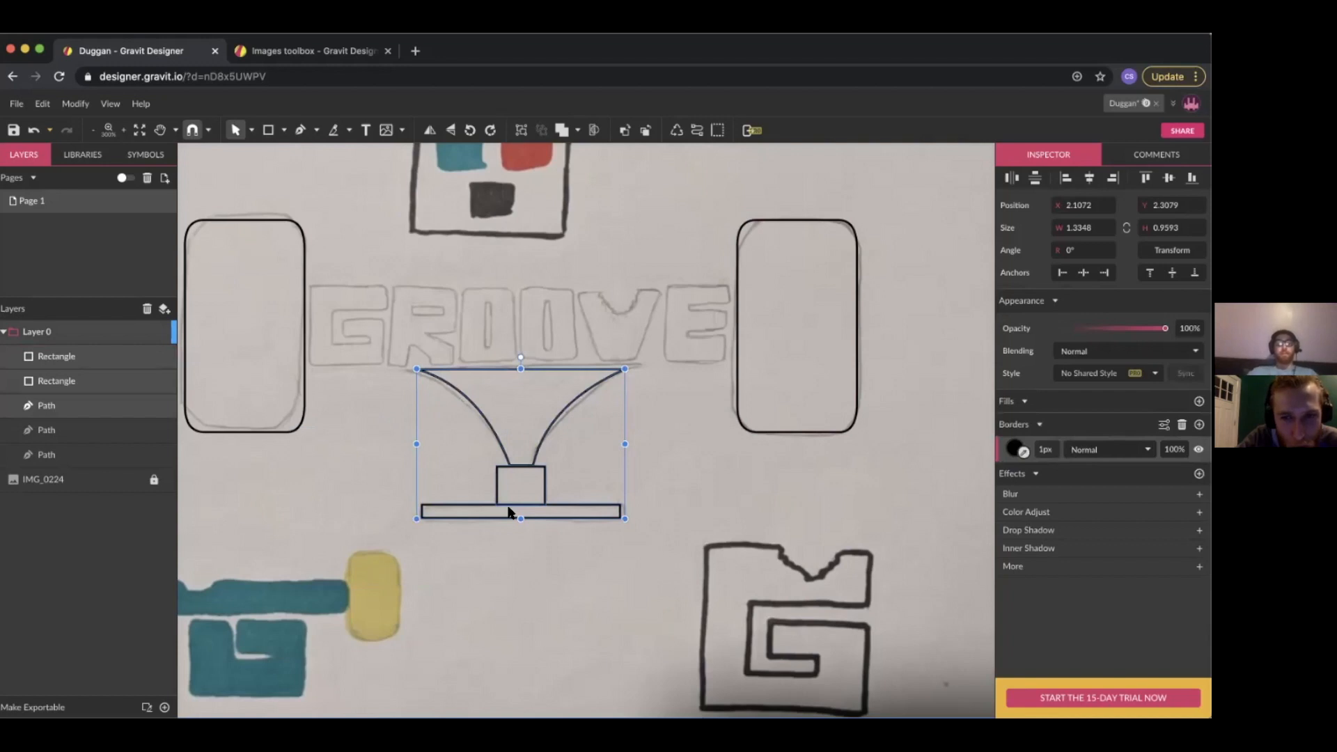
Regroup the hanger outline, block and base plate into one group
key("super+g")
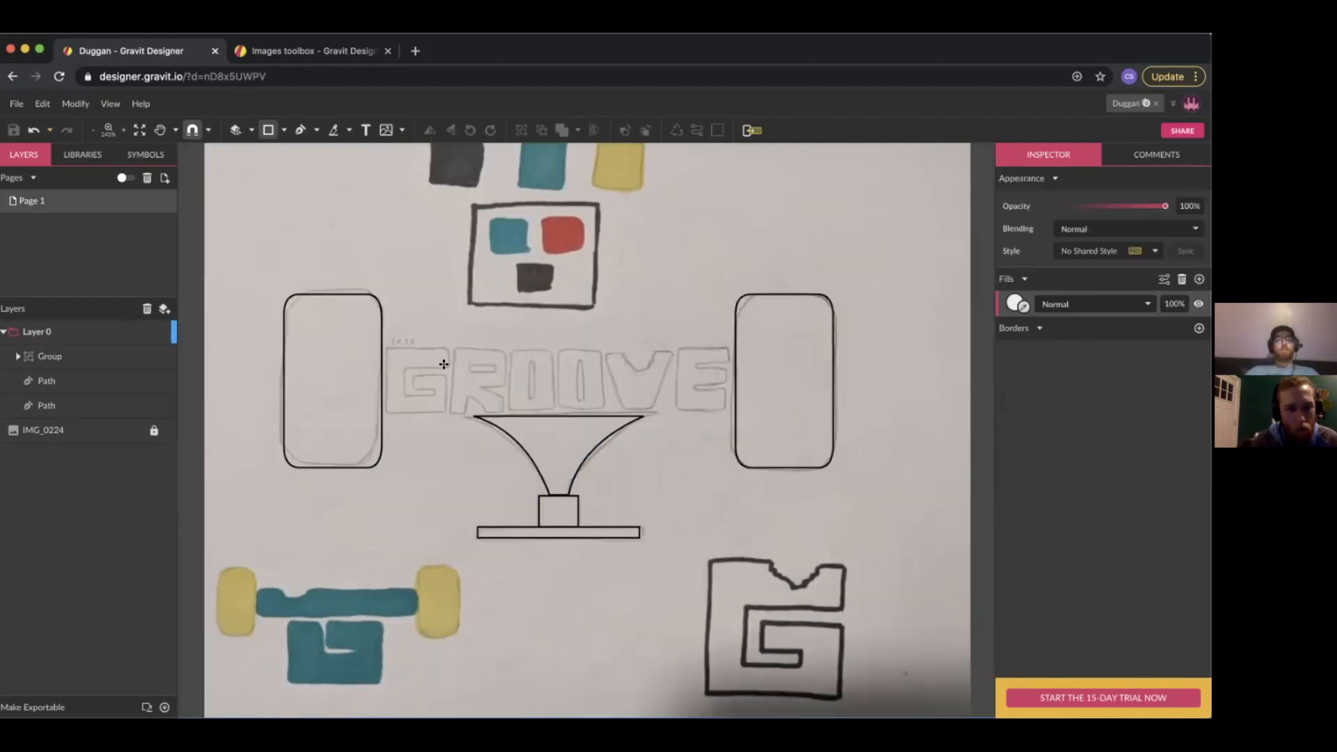
Draw a rectangle about 2.68 by 0.51 in around the sketched GROOVE lettering, with no fill and a 1px black border
left_click_drag(386, 349, 730, 411)
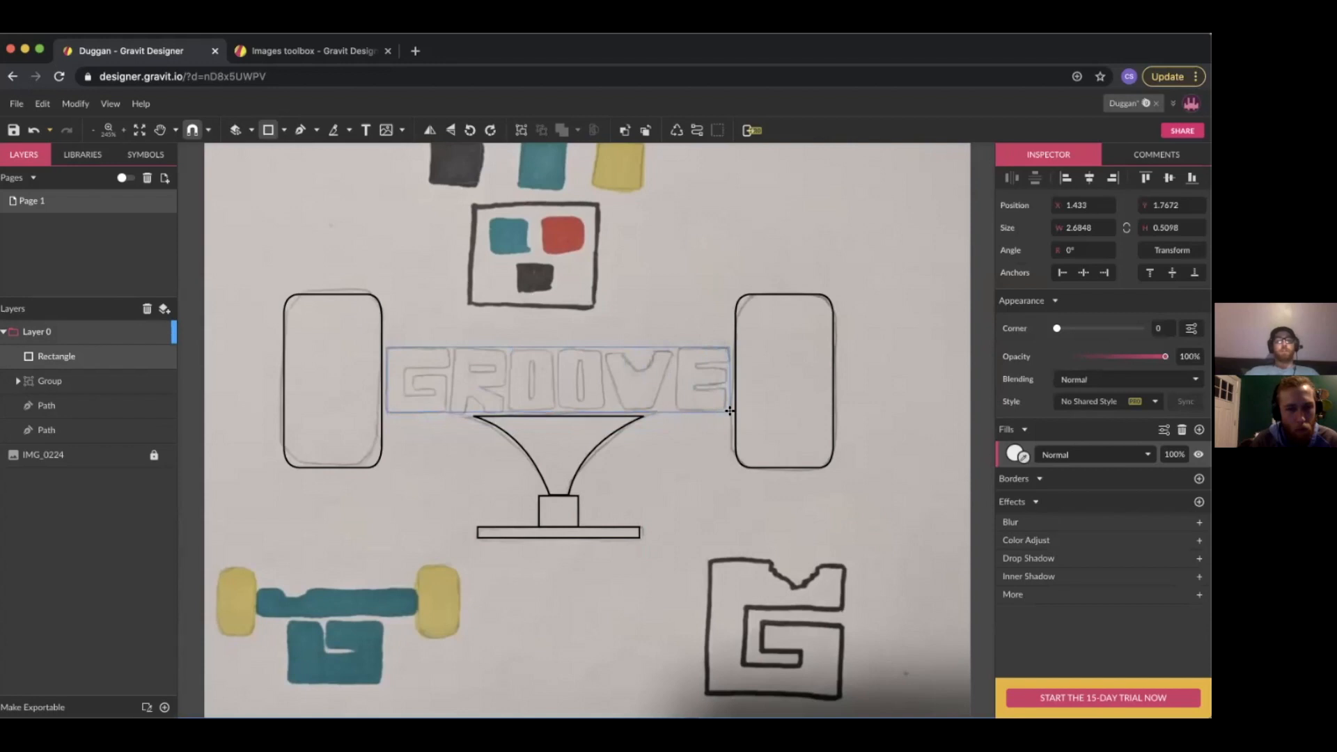
left_click_drag(729, 410, 729, 411)
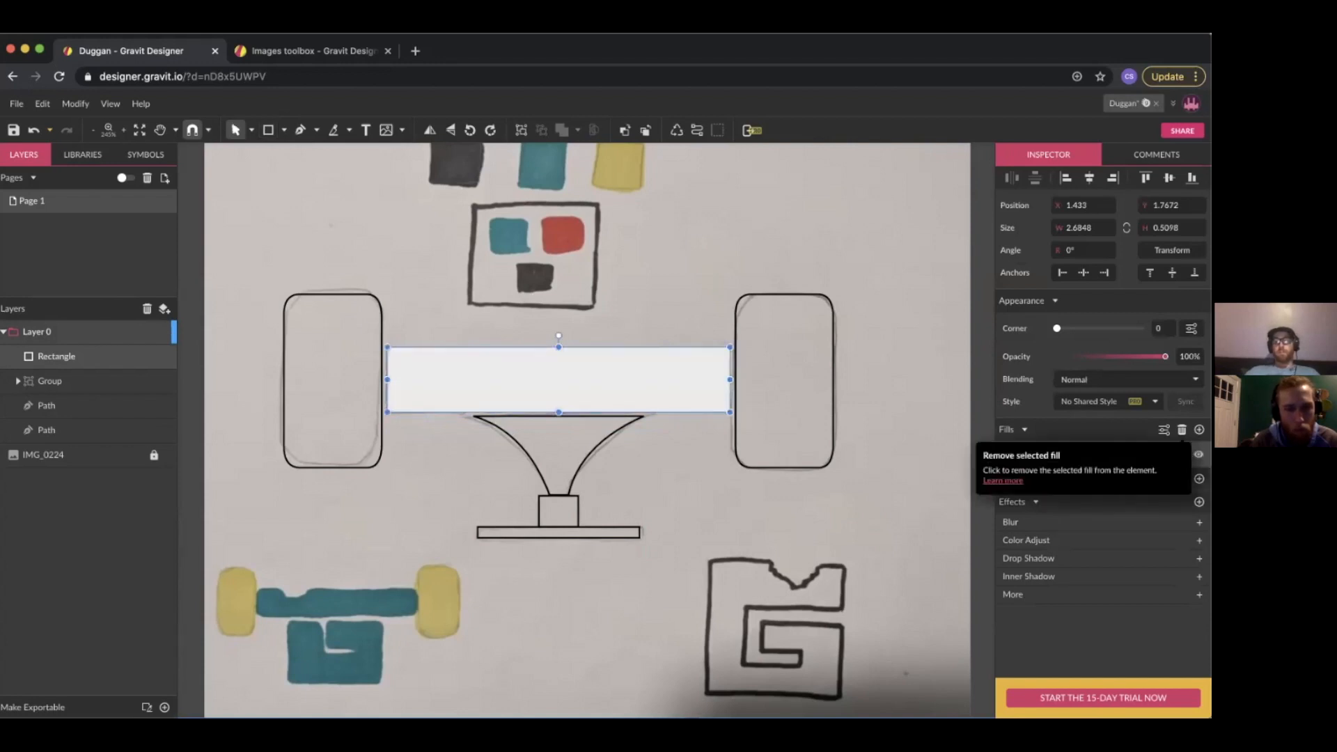
left_click(1182, 429)
left_click(1199, 453)
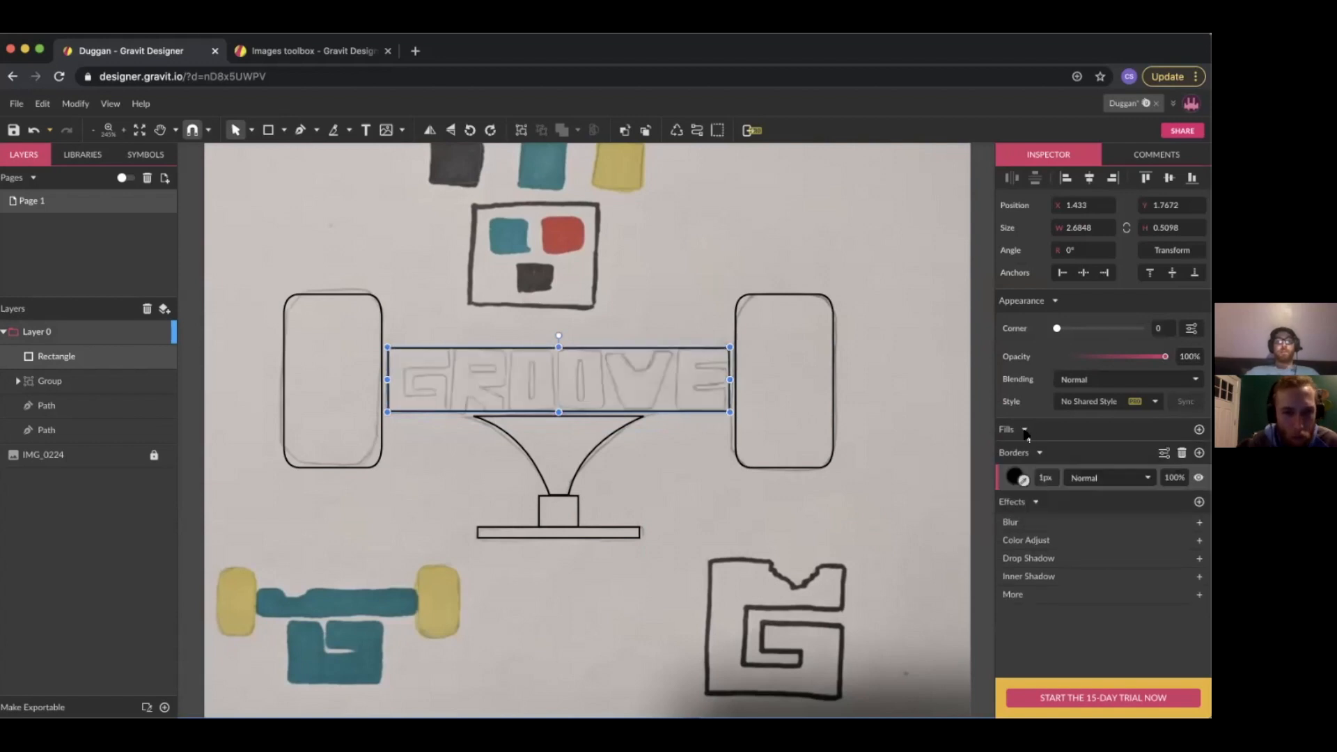
scroll(717, 414, "up", 5)
scroll(717, 413, "left", 1)
scroll(716, 416, "down", 4)
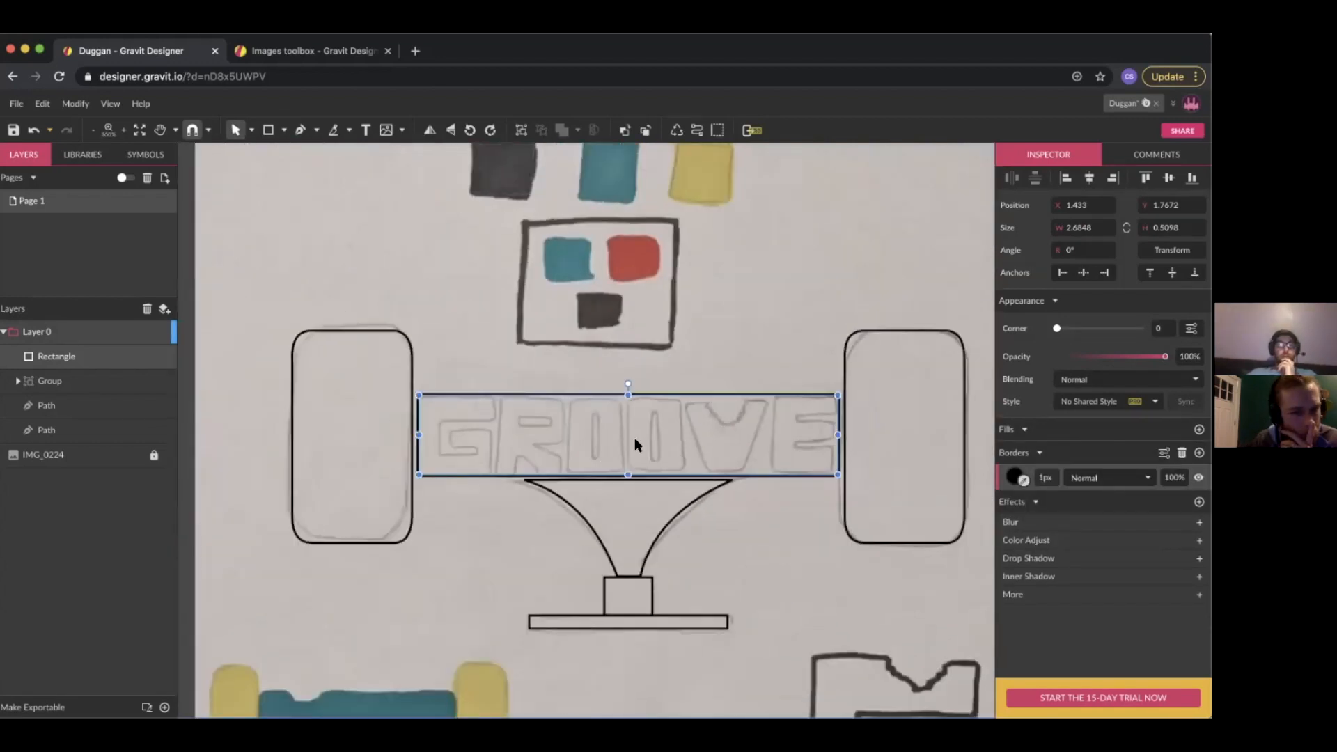
Lock the rectangle that frames the GROOVE lettering
left_click(692, 346)
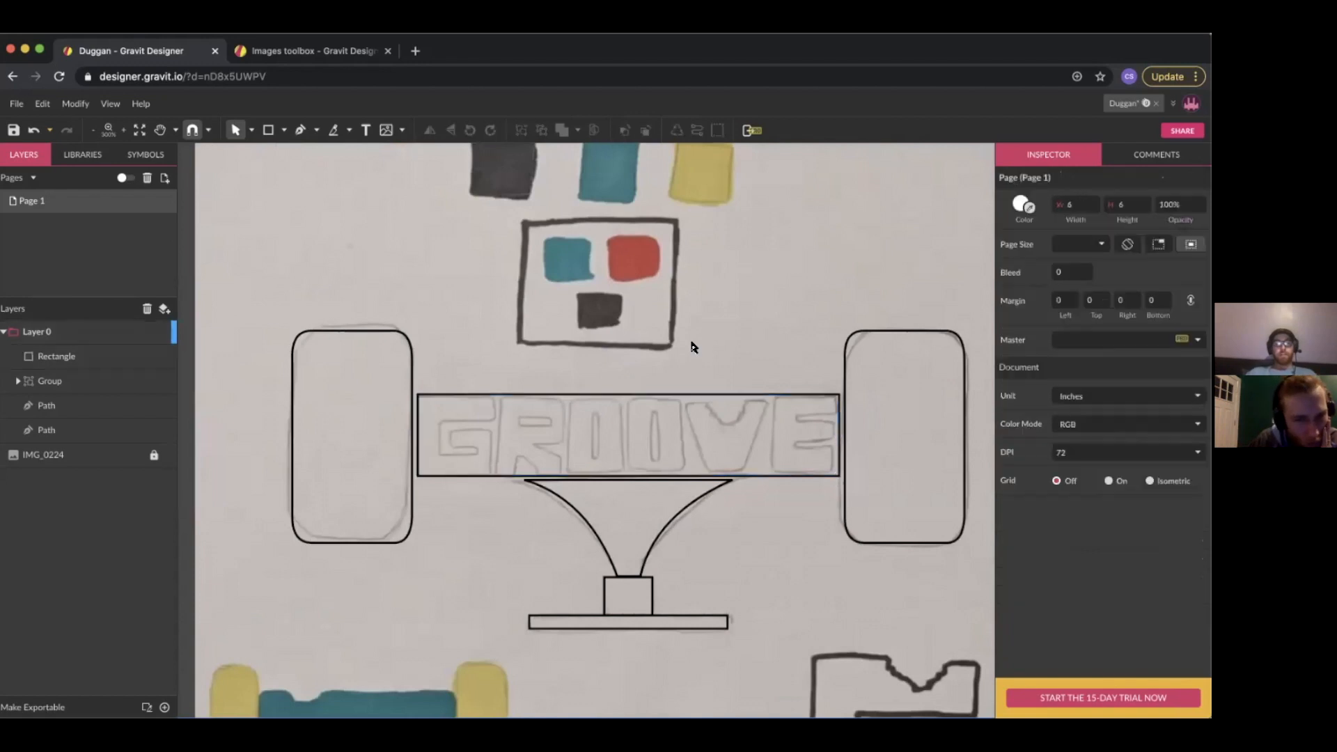
left_click(756, 435)
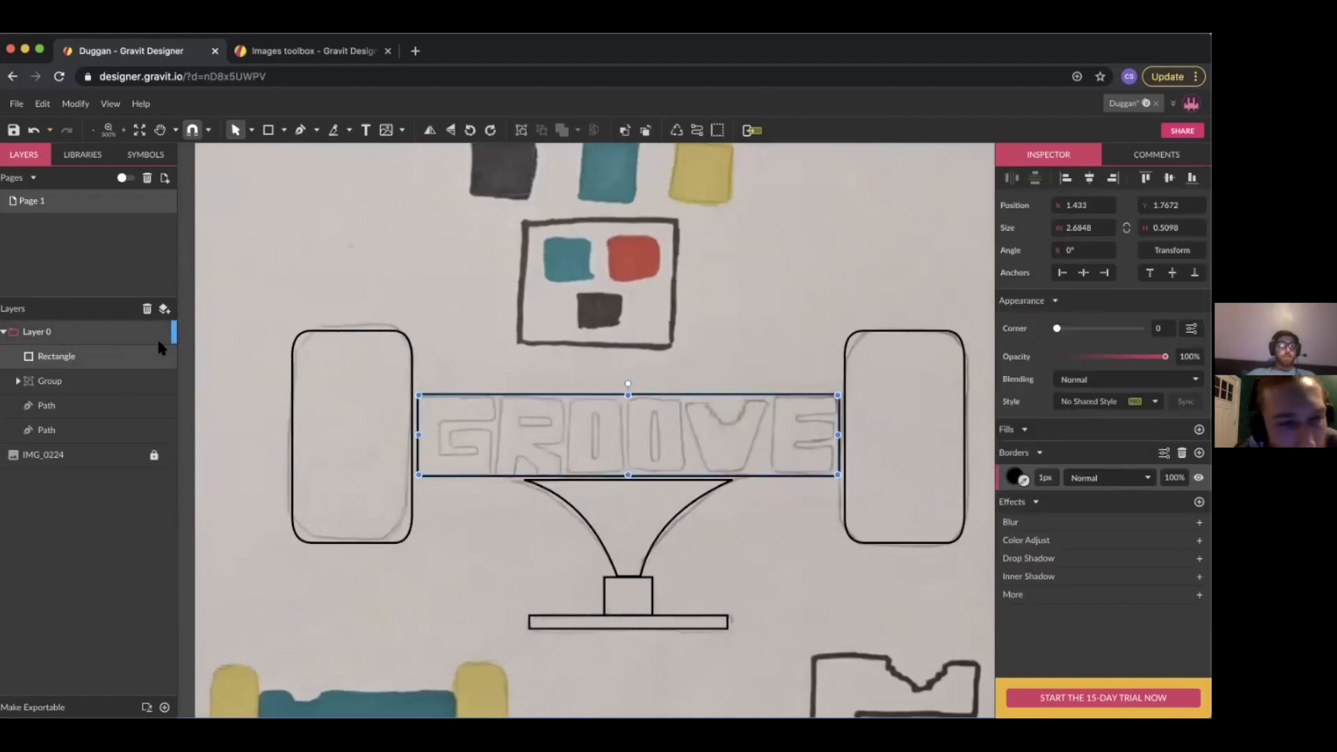
left_click(153, 357)
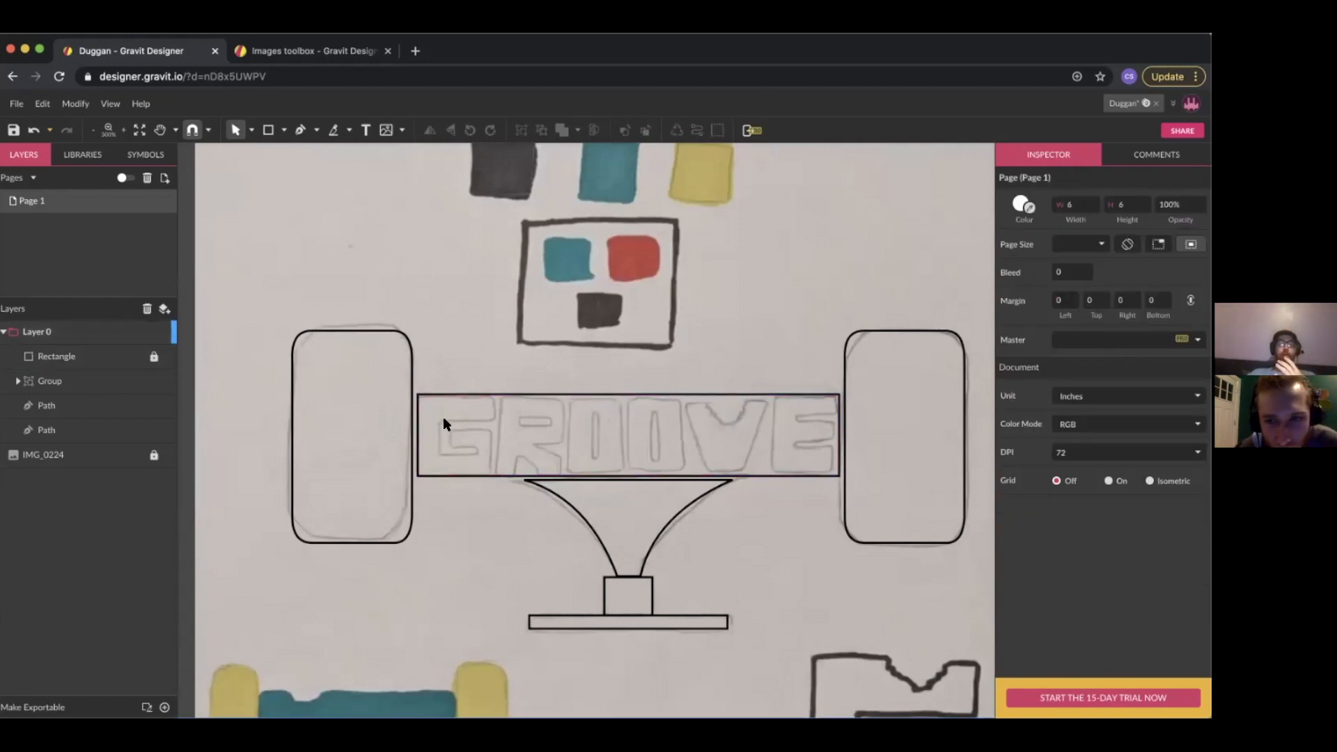
Trace the sketched letter G with the Pen tool as a closed, straight-sided path about 0.47 by 0.49 in, just inside the frame
scroll(444, 421, "up", 3)
key("p")
scroll(513, 388, "up", 2)
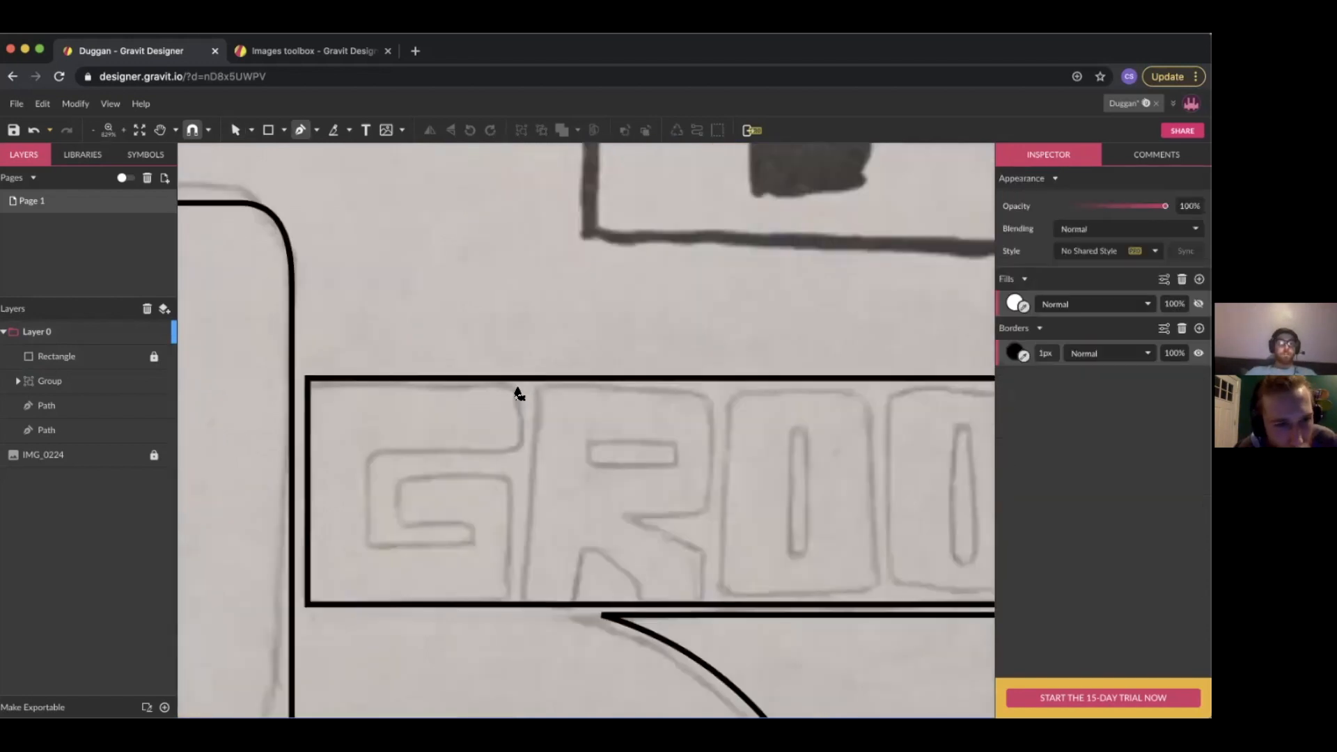
left_click(516, 385)
left_click(517, 447)
left_click(517, 450)
left_click(369, 451)
left_click(369, 544)
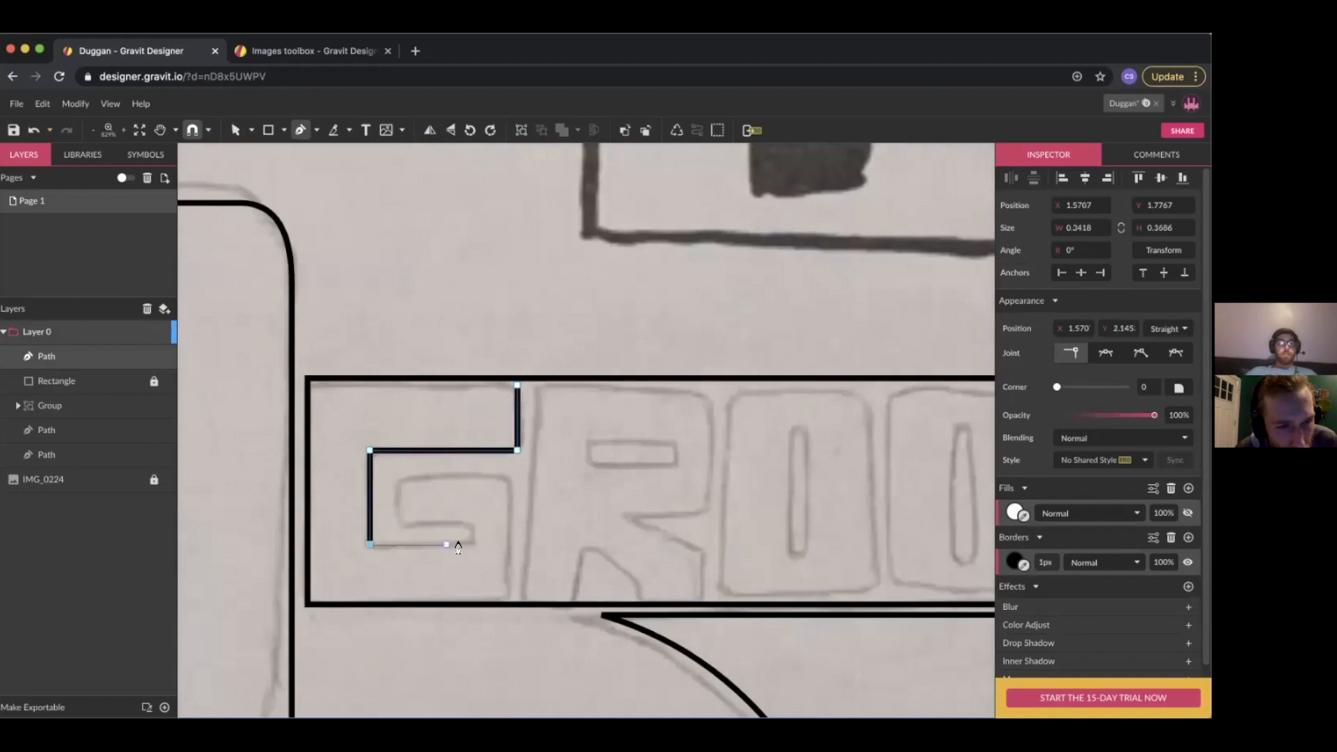
left_click(472, 544)
left_click(472, 526)
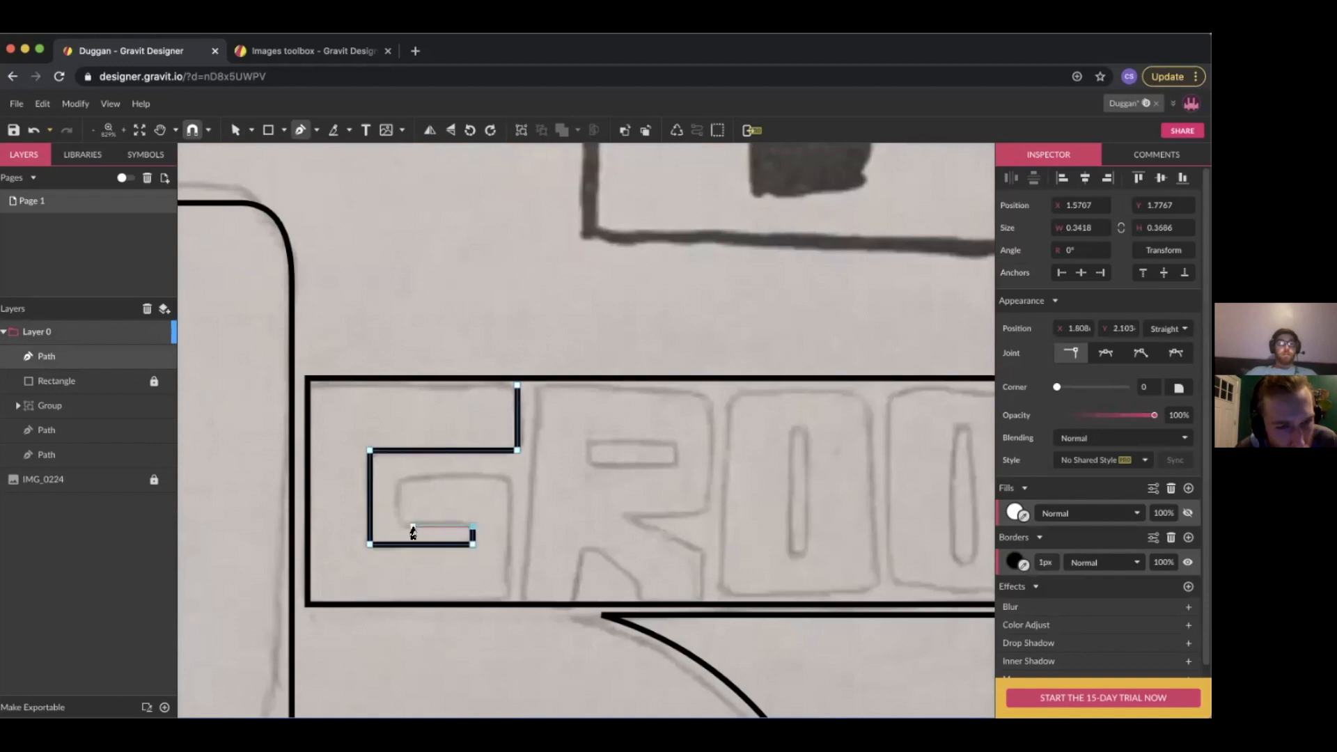
left_click(400, 525)
left_click(400, 480)
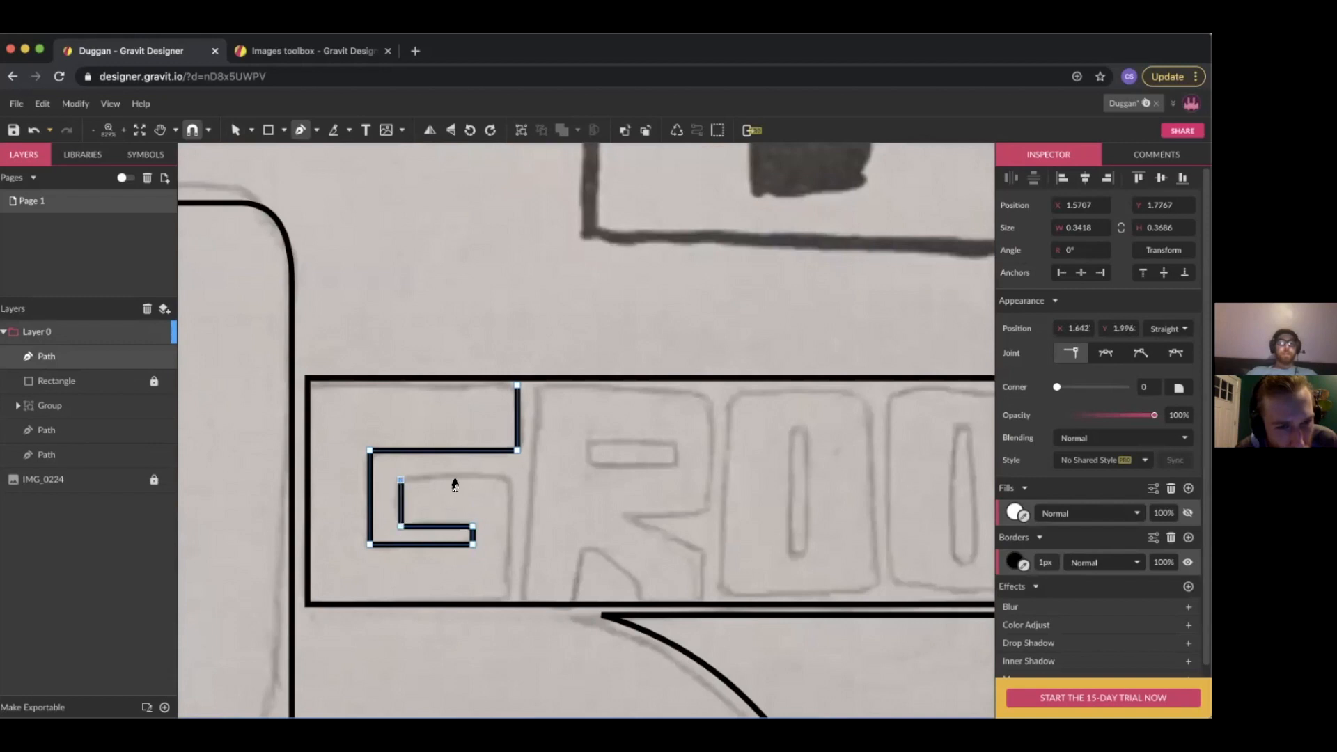
left_click(517, 480)
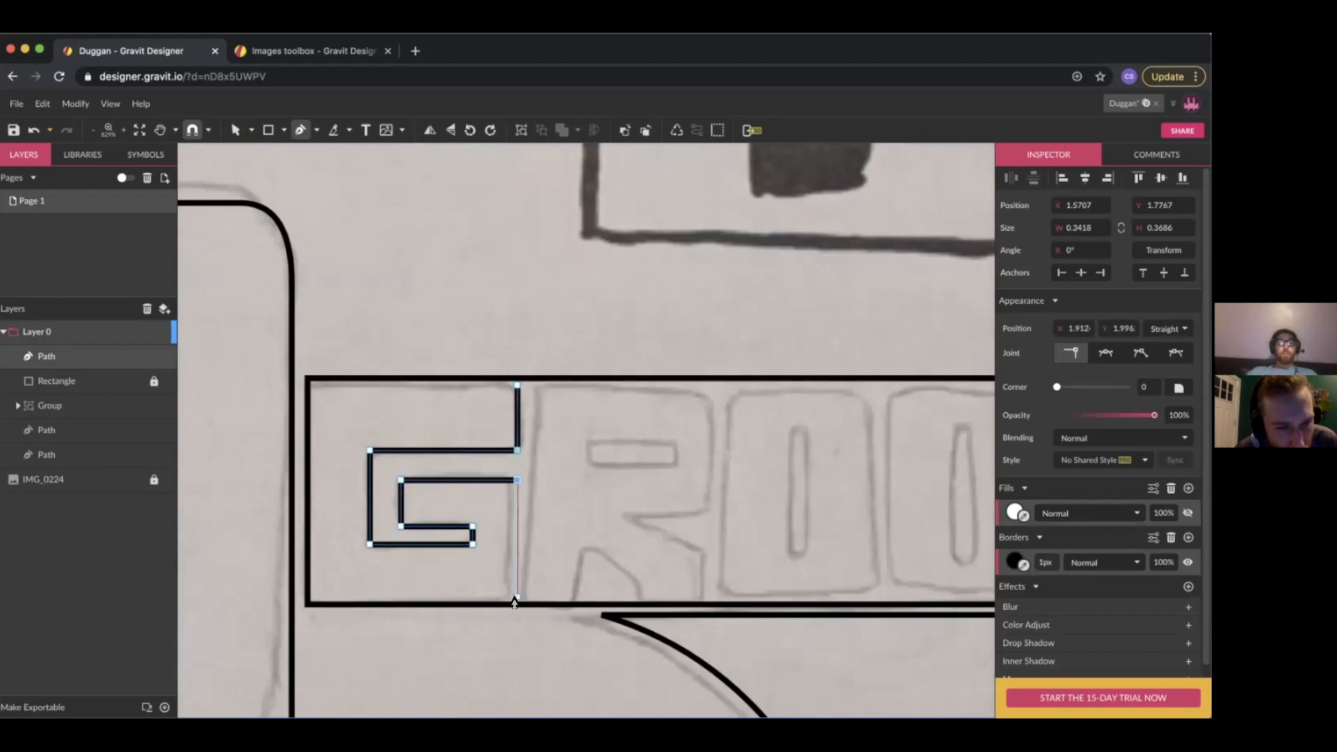
left_click(515, 597)
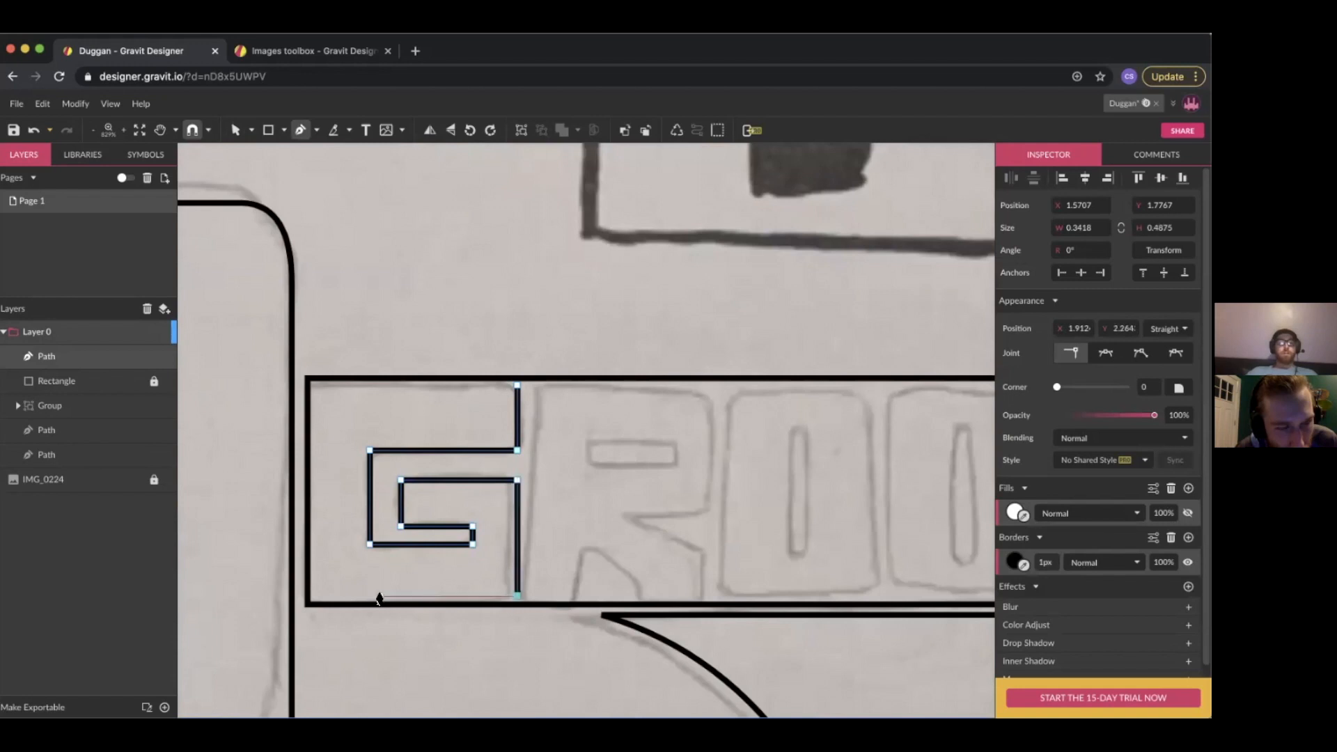
left_click(315, 596)
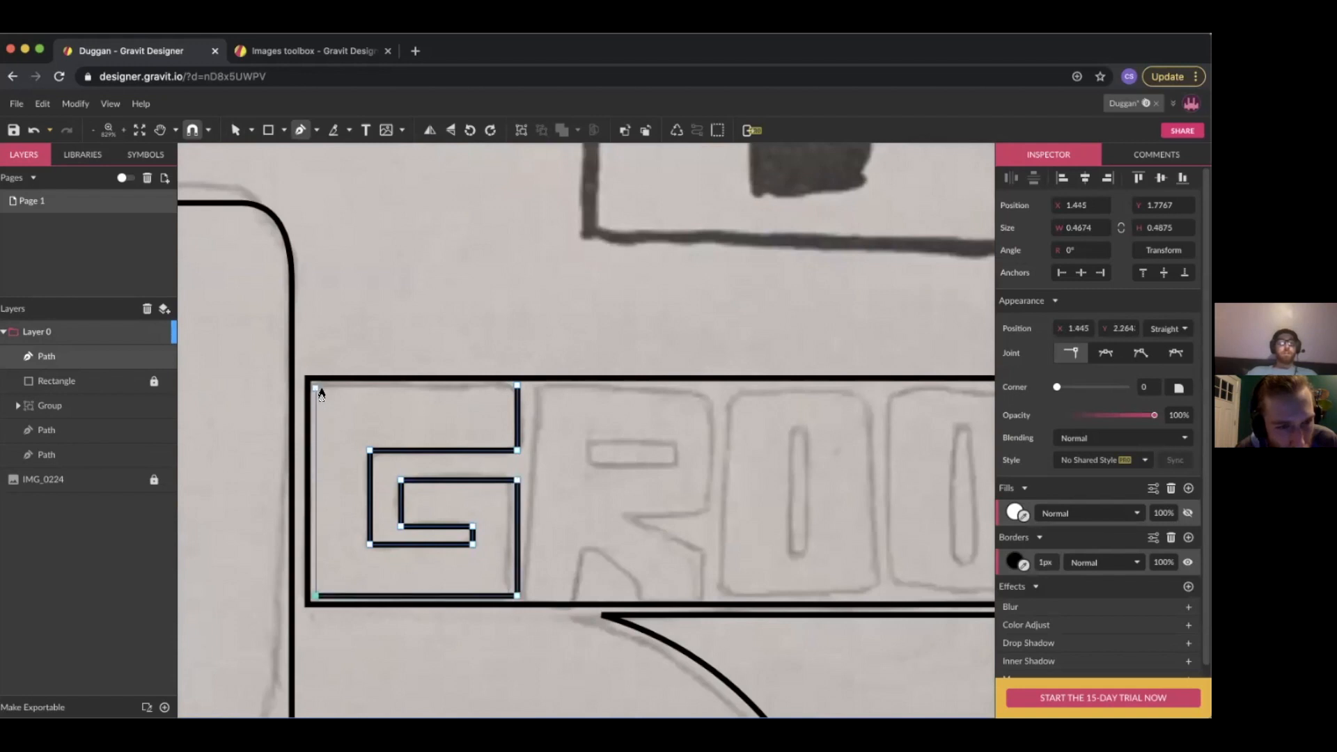
left_click(318, 388)
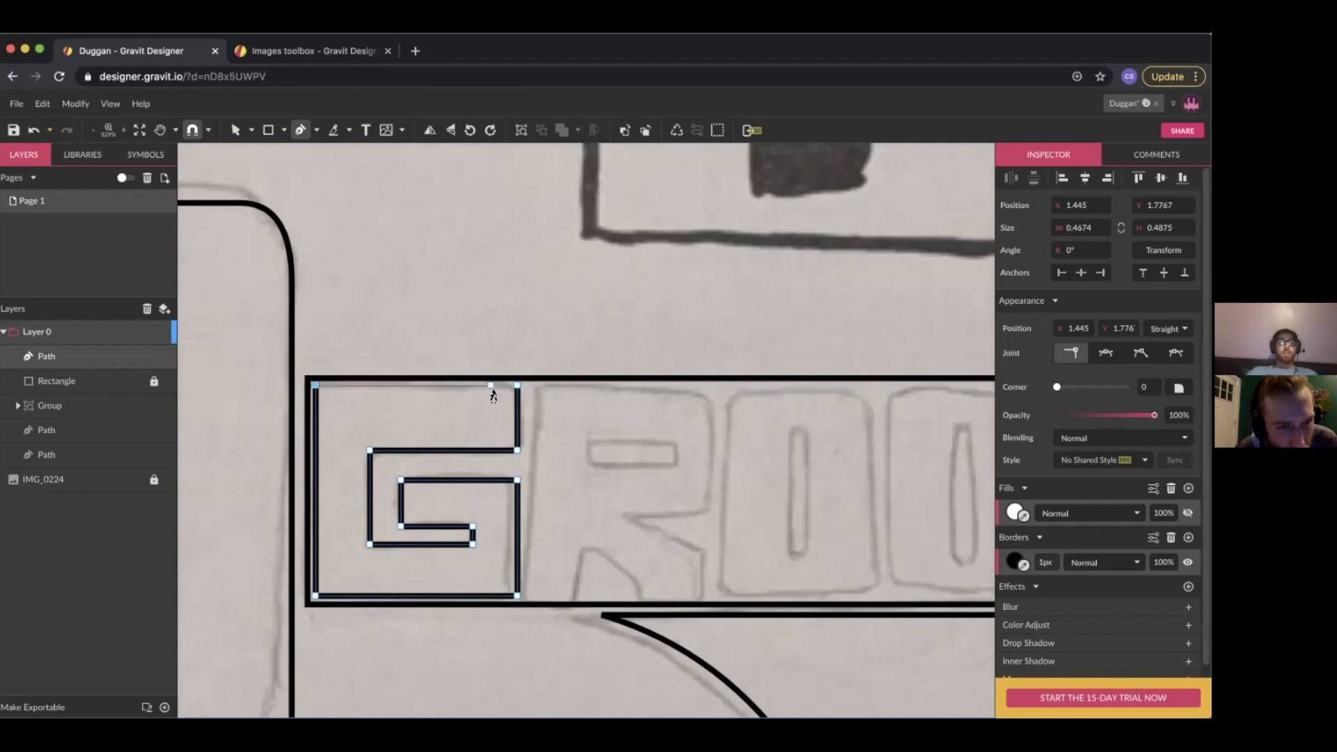
left_click(517, 387)
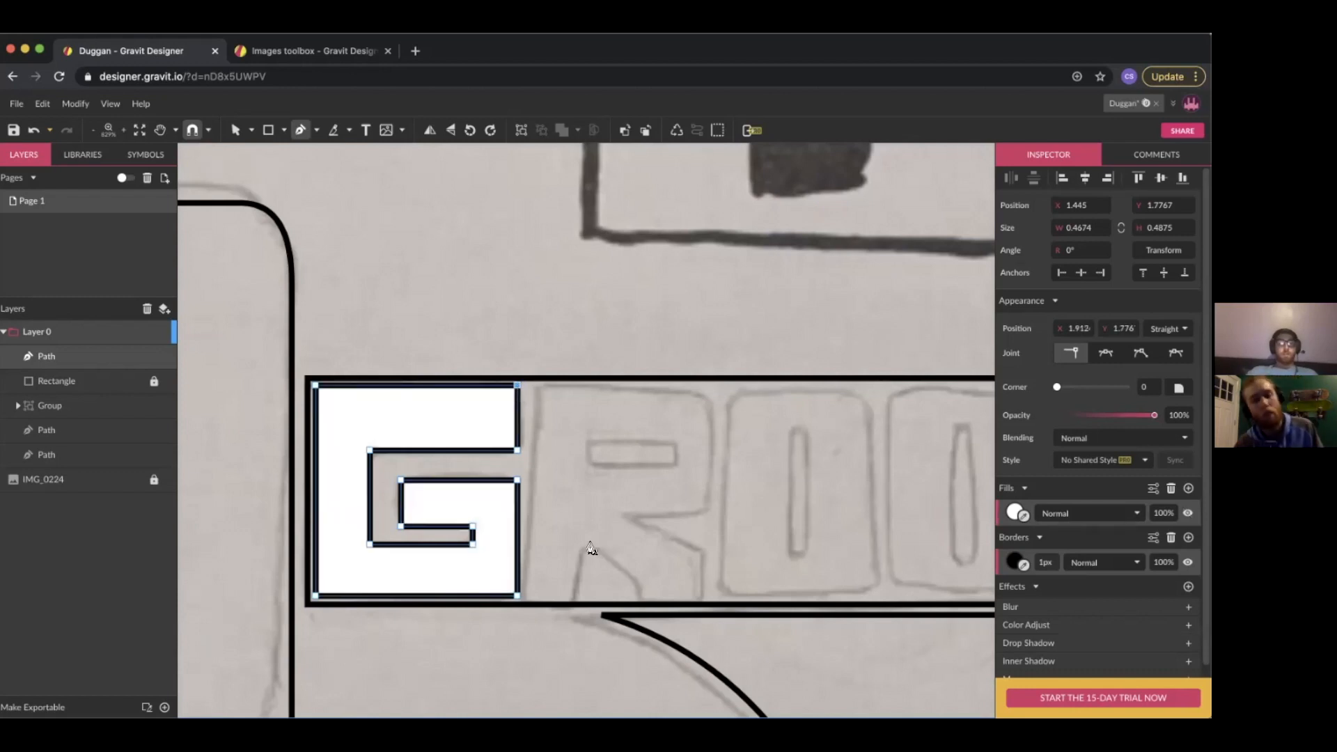
Remove the white fill from the G path
key("Escape")
left_click(495, 511)
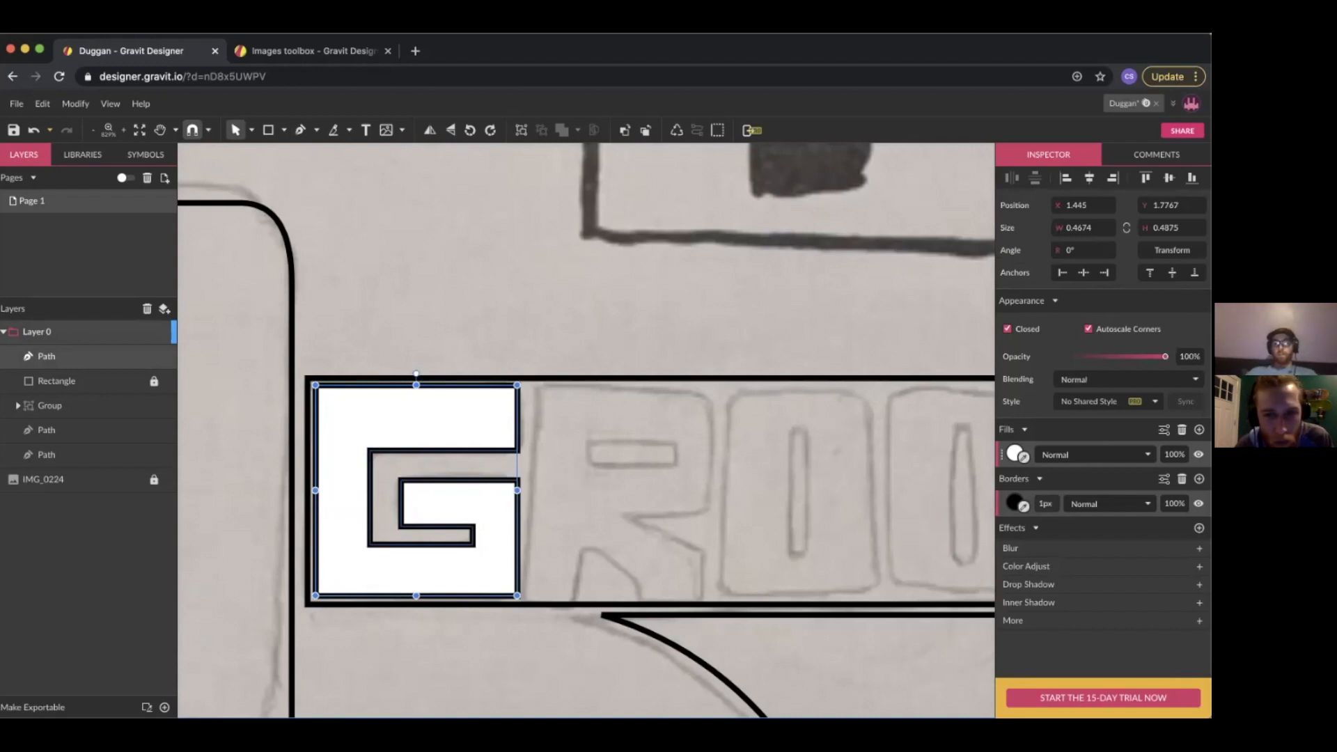
left_click(1182, 429)
Trace the sketched R with straight segments as a closed path about 0.38 by 0.49 in, plus its rectangular counter
key("p")
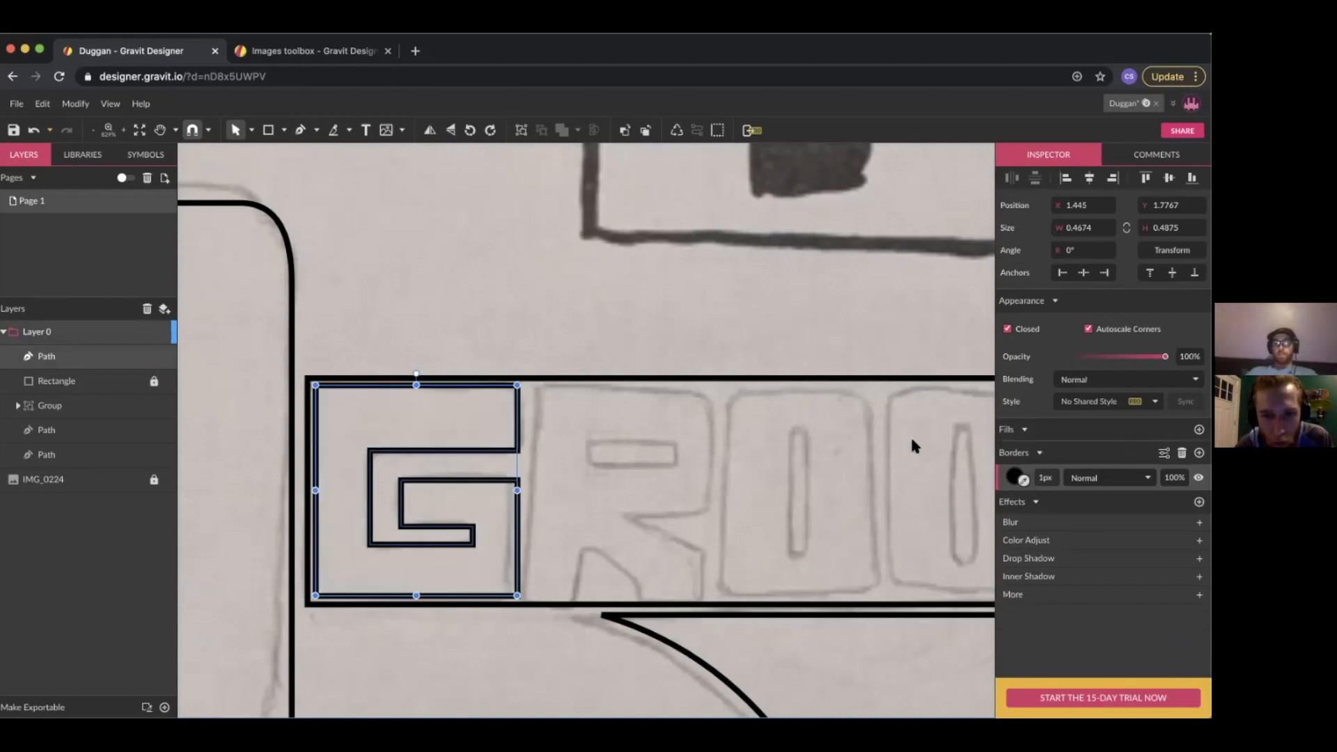
left_click(540, 385)
left_click(540, 596)
left_click(591, 596)
left_click(591, 544)
left_click(610, 545)
left_click(645, 579)
left_click(644, 596)
left_click(706, 596)
left_click(706, 550)
left_click(655, 514)
left_click(706, 514)
left_click(706, 385)
left_click(540, 385)
left_click(585, 440)
key("Escape")
scroll(415, 472, "down", 5)
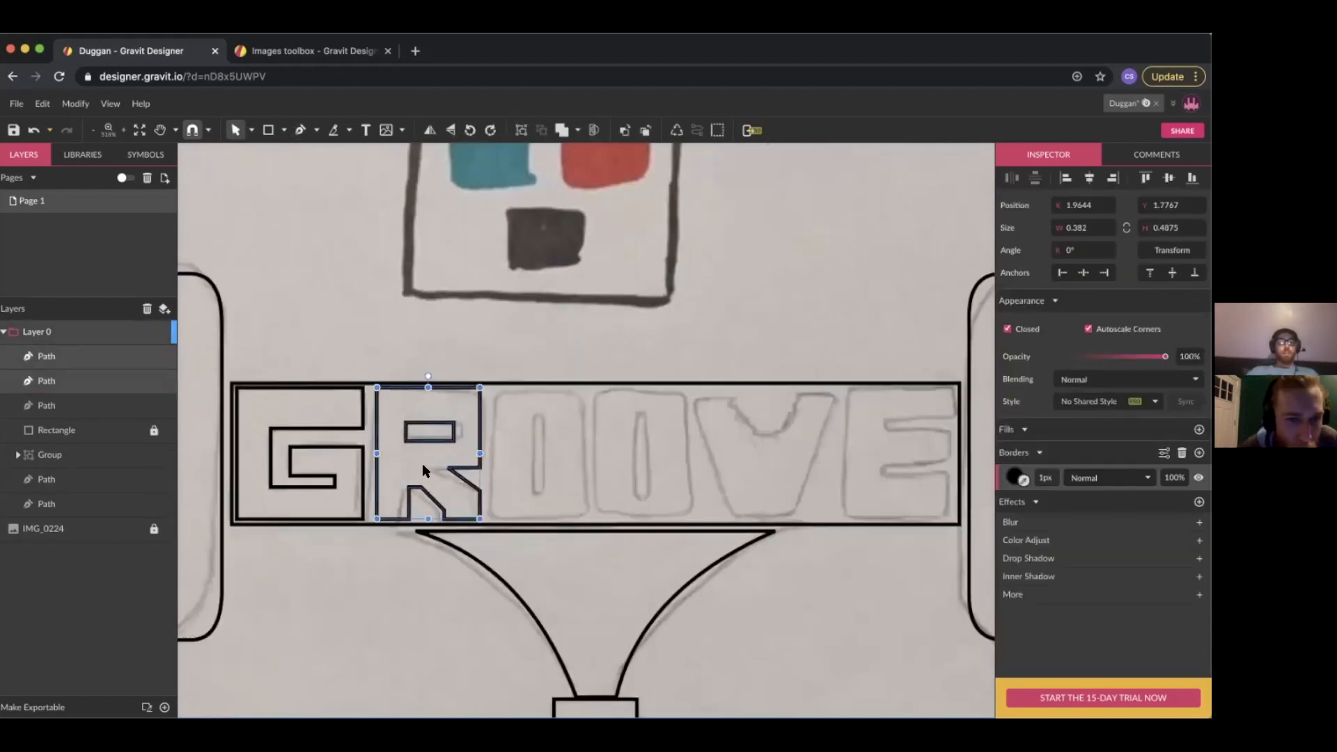
Trace the outer edge of the first O as a closed rectangular path about 0.33 by 0.49 in
scroll(466, 441, "up", 5)
key("p")
left_click(533, 320)
left_click(533, 612)
left_click(732, 613)
left_click(732, 321)
left_click(533, 320)
Trace the narrow counter inside the first O as a closed rectangular path about 0.04 by 0.29 in
left_click(618, 377)
left_click(618, 552)
left_click(643, 553)
left_click(644, 377)
left_click(618, 377)
scroll(692, 412, "down", 3)
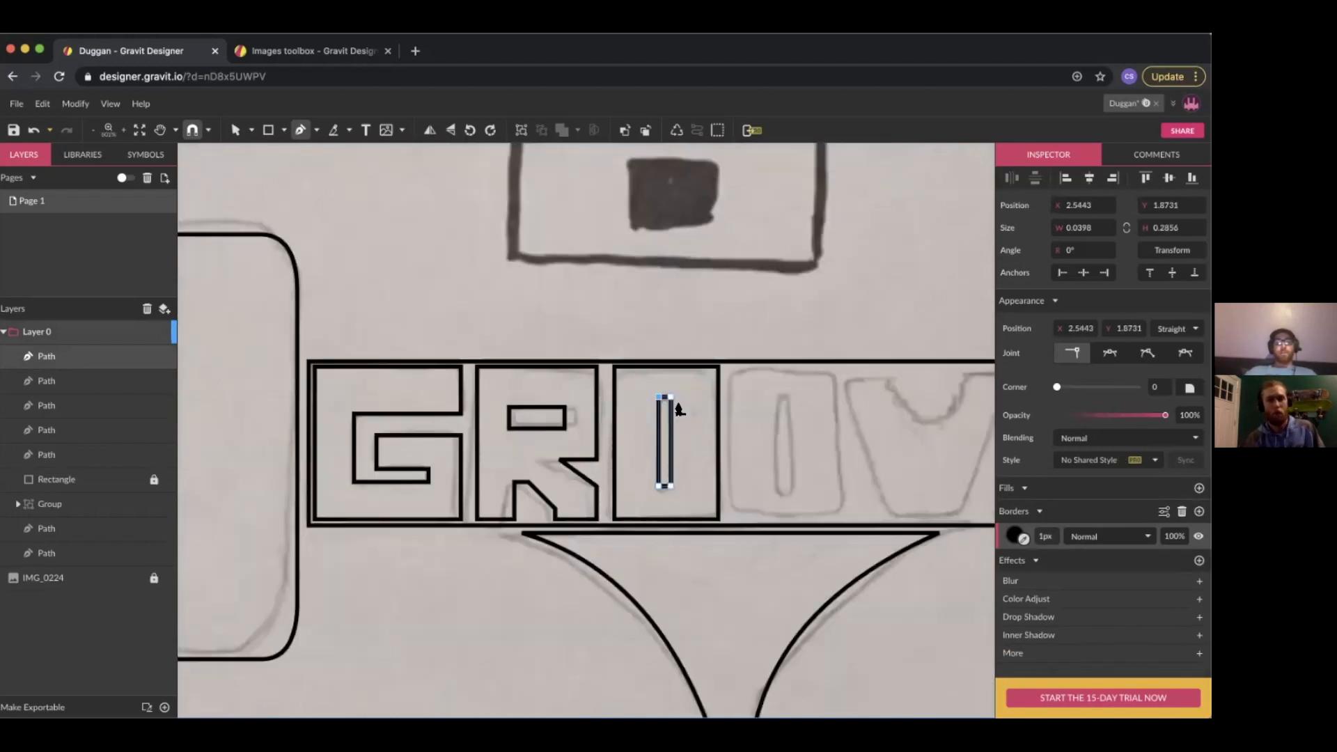
Save the document and place a copy of the first O's outline and counter over the sketched second O
key("v")
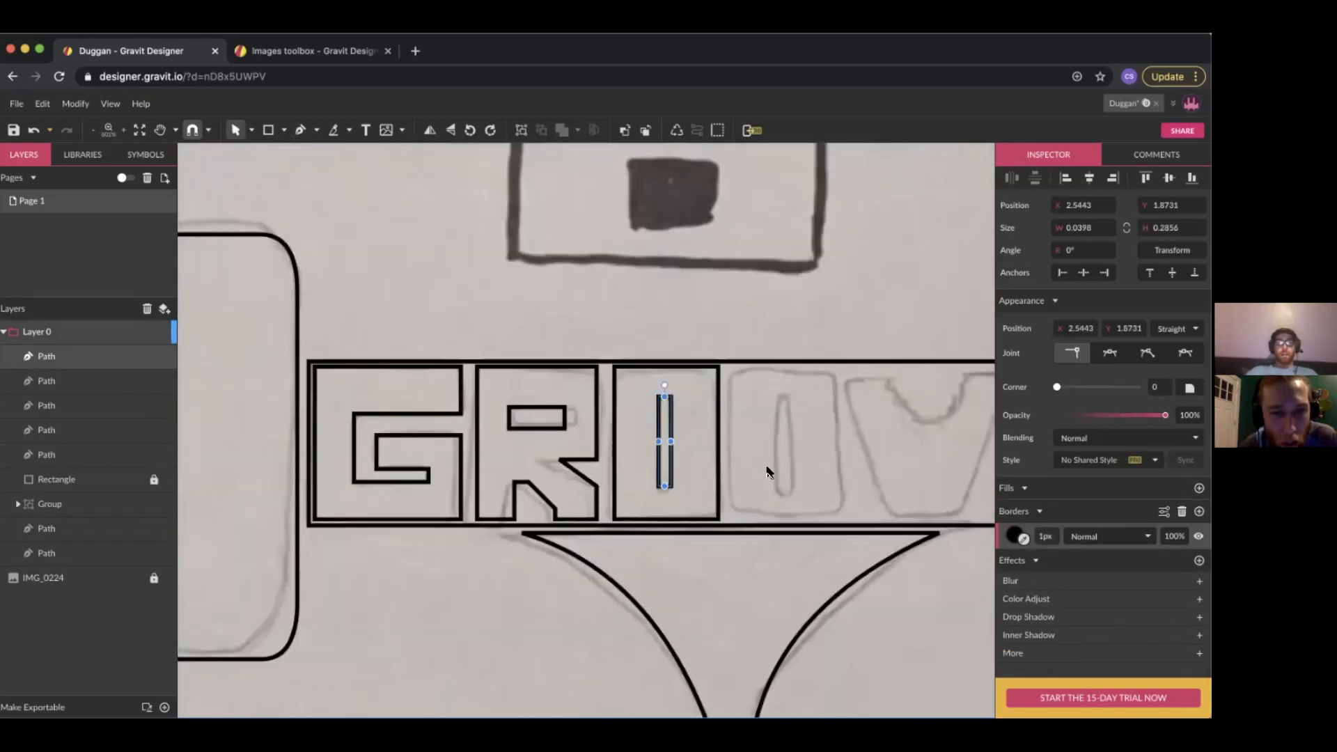
left_click_drag(764, 388, 630, 479)
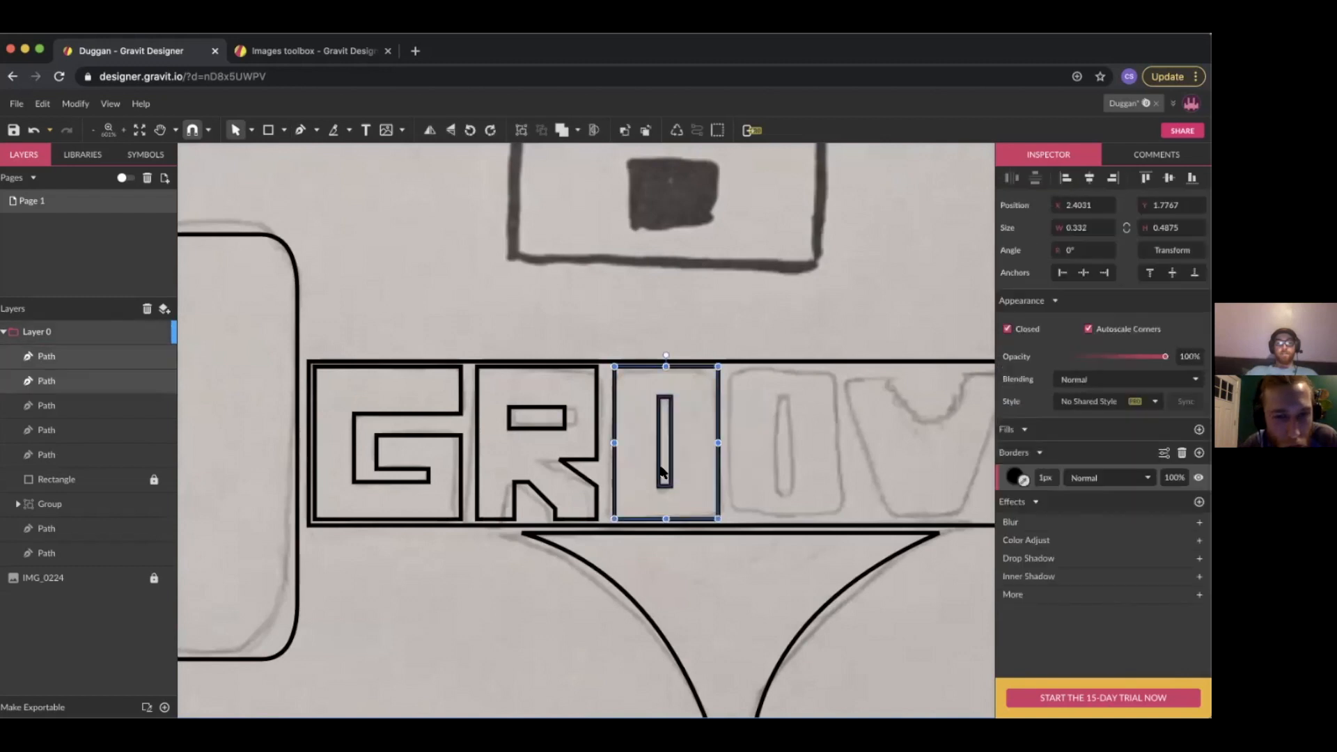
key("super+s")
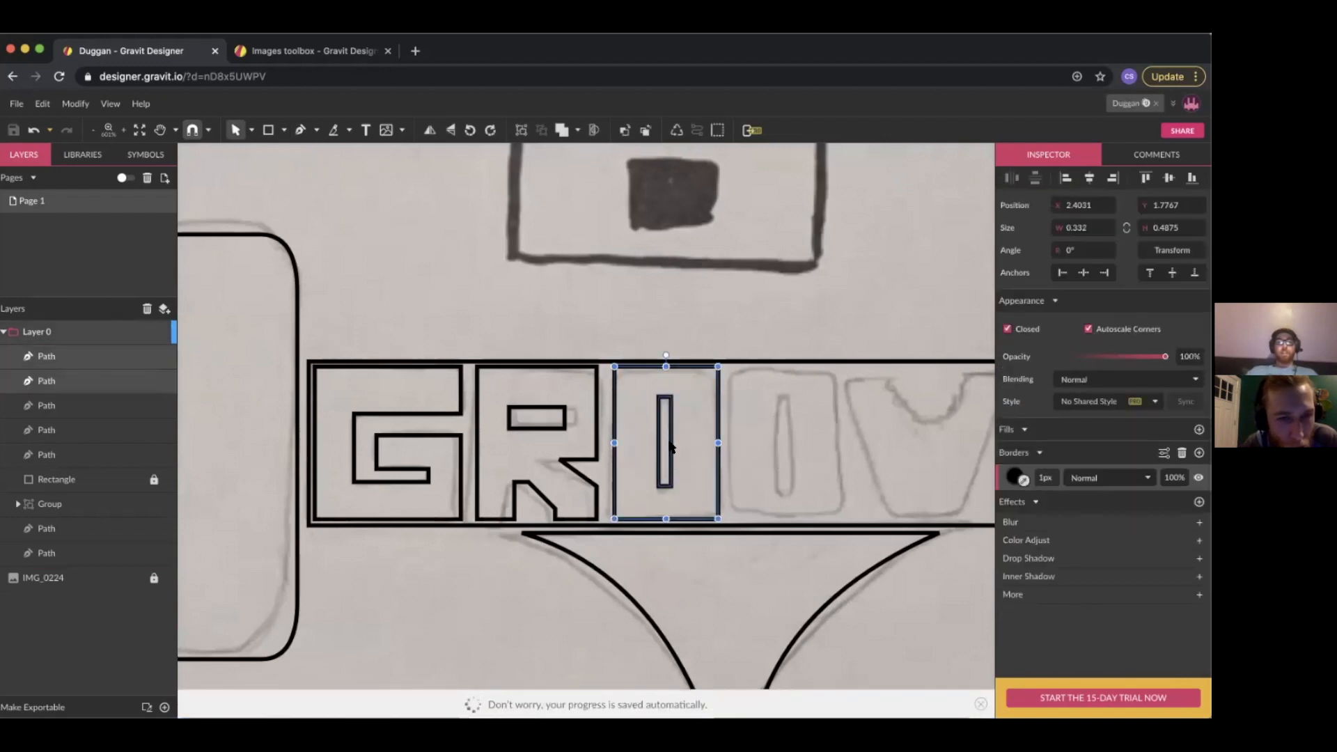
left_click_drag(673, 448, 785, 463)
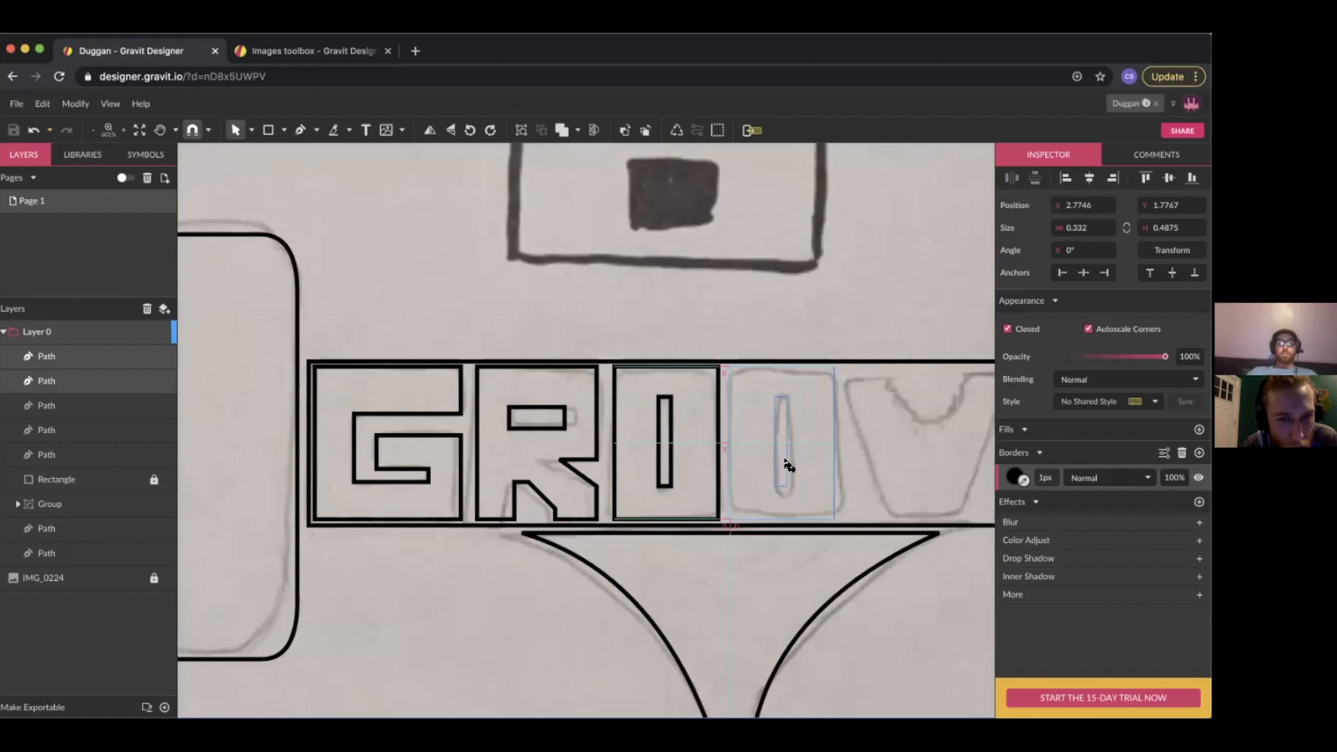
left_click_drag(787, 465, 787, 465)
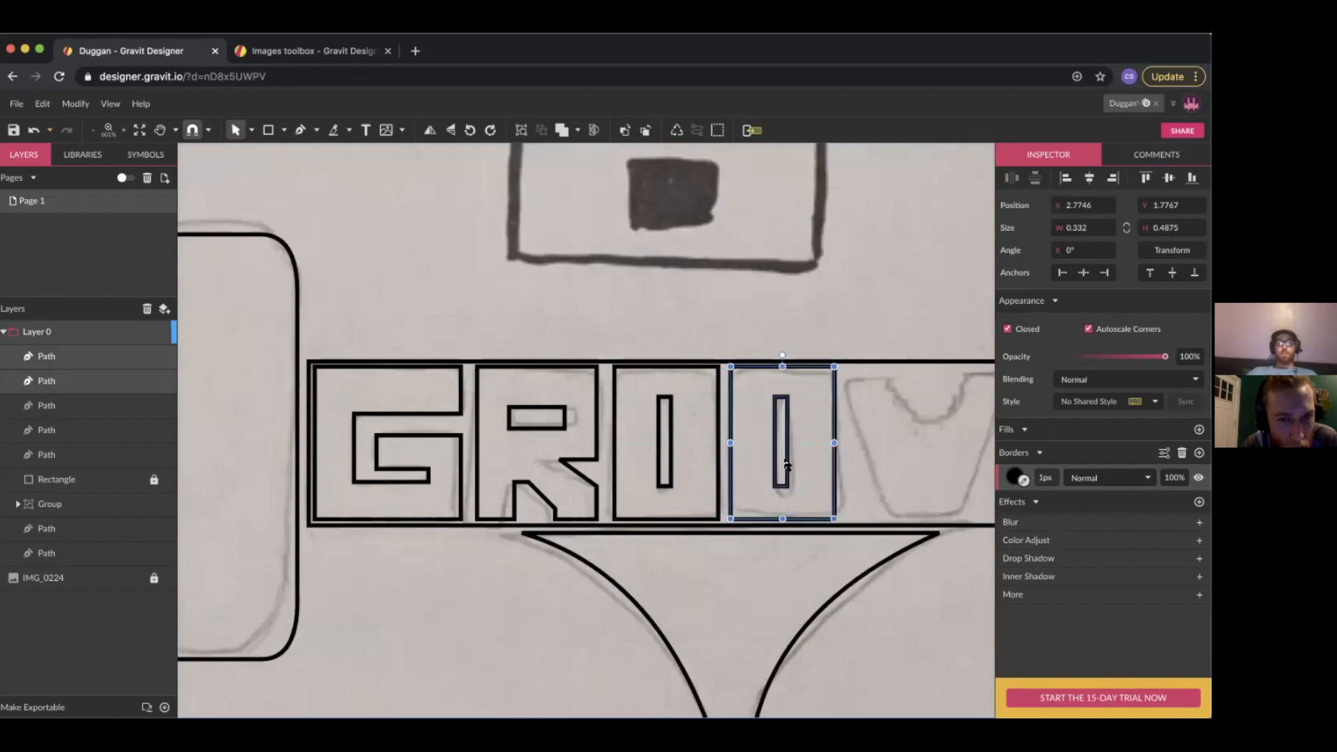
Trace the sketched letter E with straight segments as a closed path about 0.36 by 0.49 in
scroll(786, 465, "right", 2)
scroll(786, 465, "right", 4)
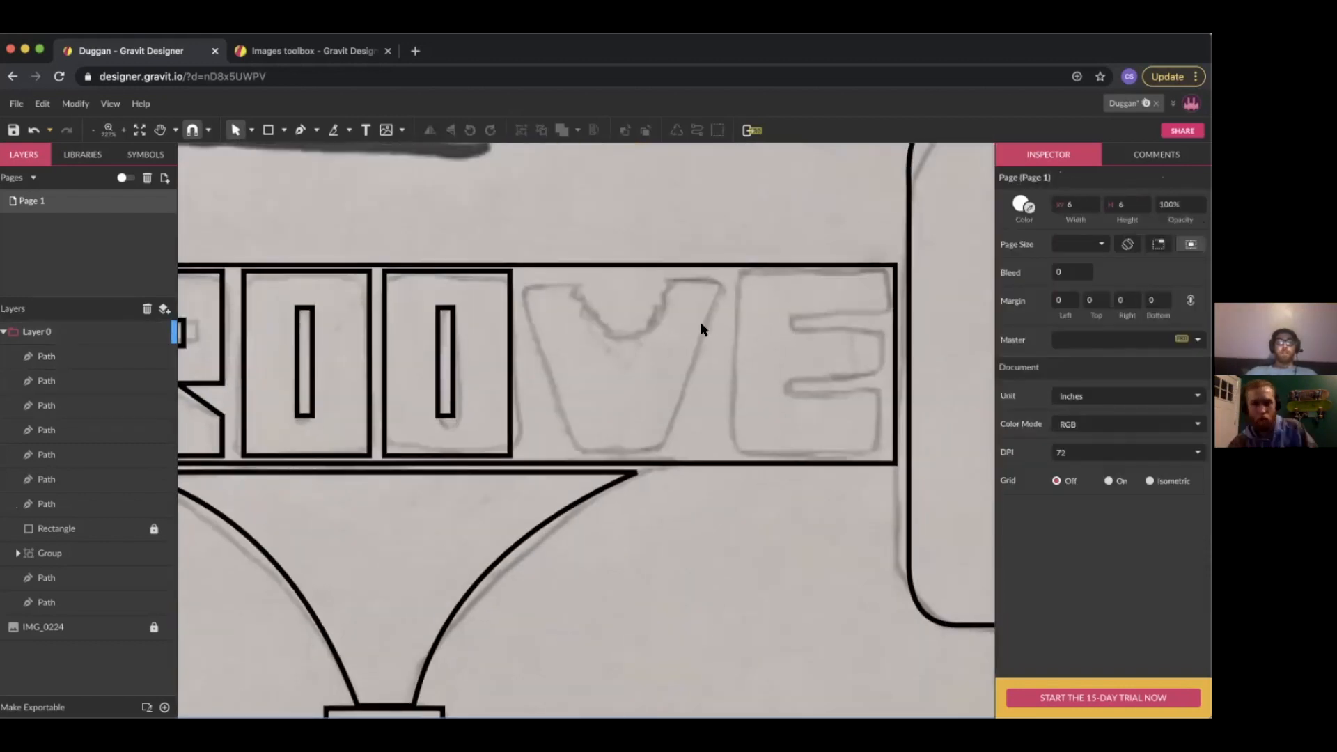
left_click(739, 271)
left_click(740, 455)
left_click(878, 456)
left_click(878, 402)
left_click(788, 402)
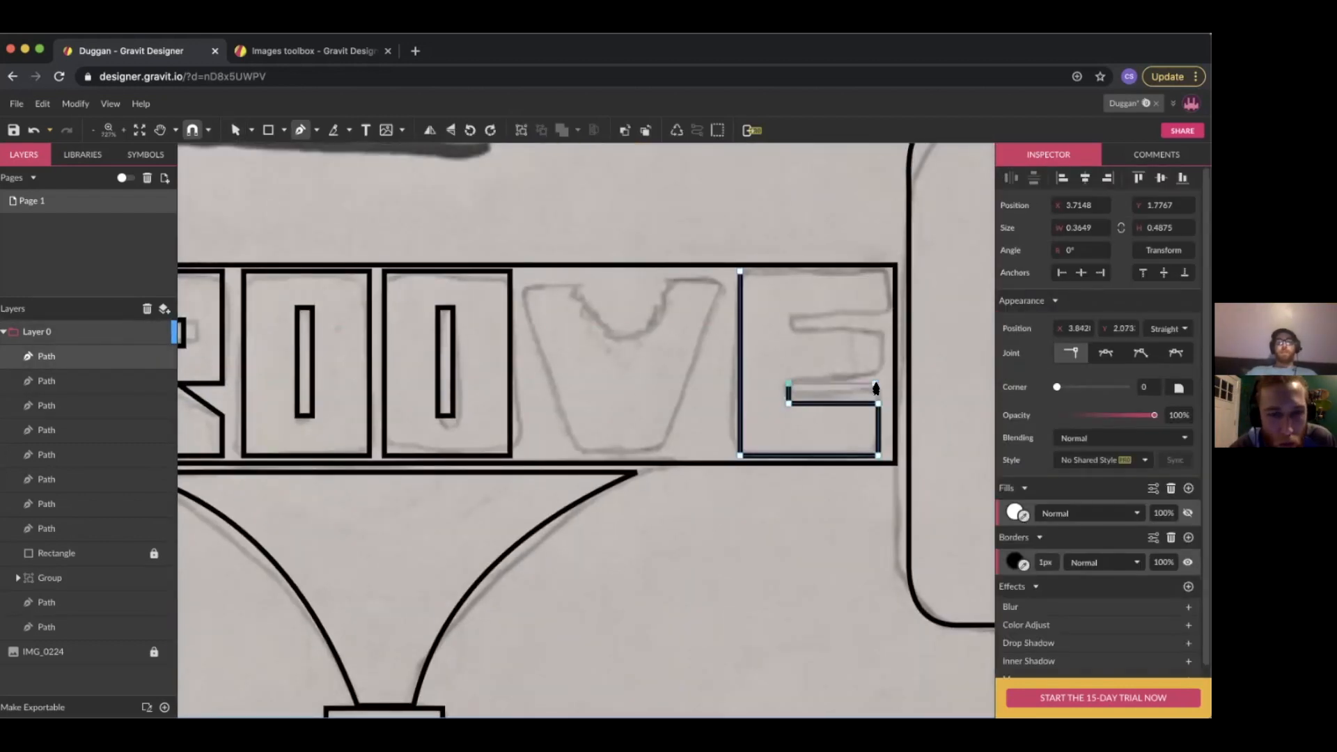
left_click(788, 383)
left_click(878, 383)
left_click(878, 333)
scroll(582, 382, "down", 5)
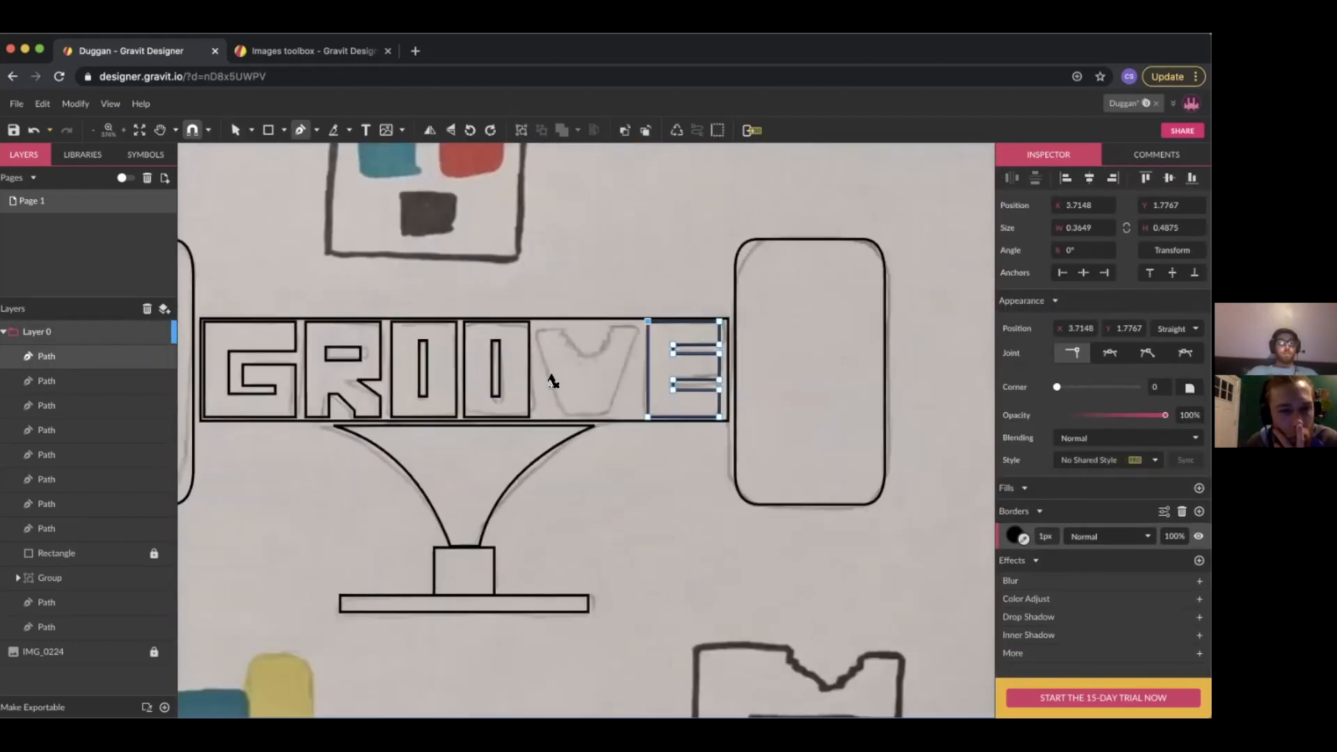
Trace the sketched letter V as a closed path about 0.55 by 0.49 in, with a rounded notch in its upper edge
scroll(550, 381, "left", 1)
scroll(350, 408, "up", 4)
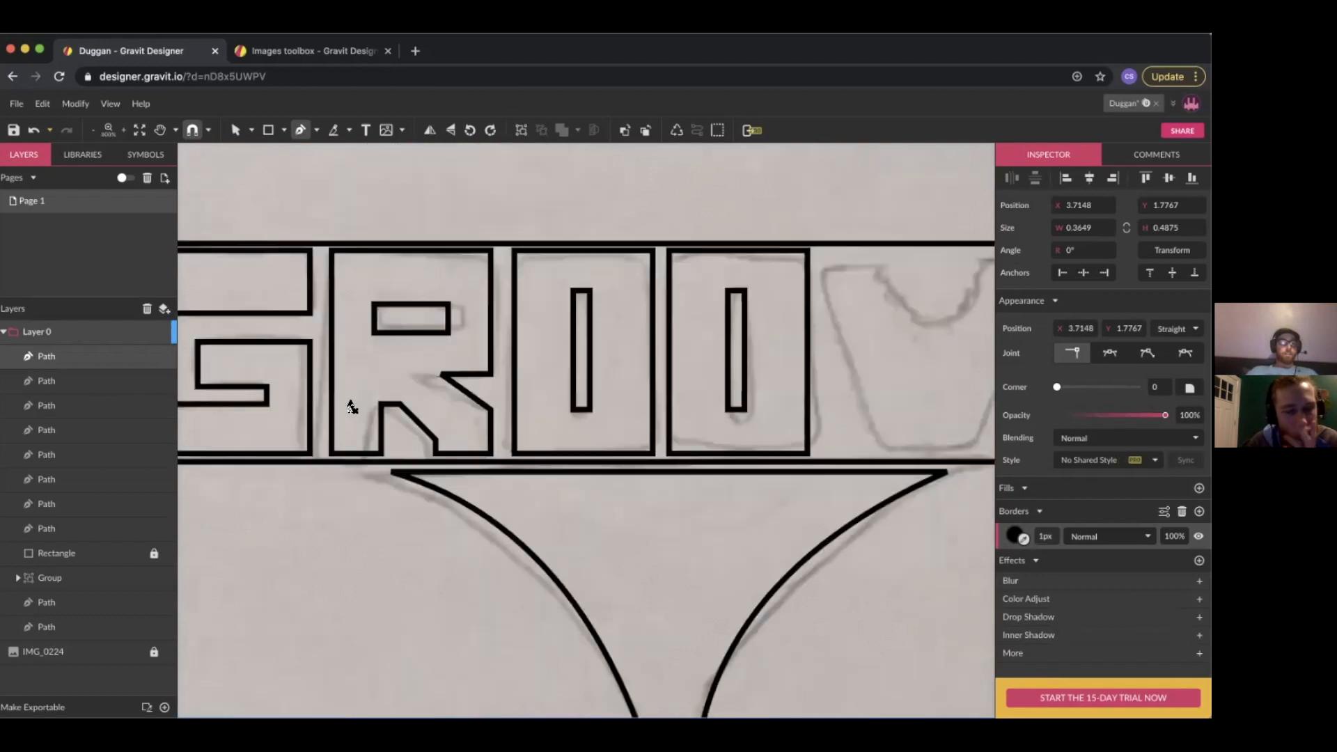
scroll(465, 411, "down", 3)
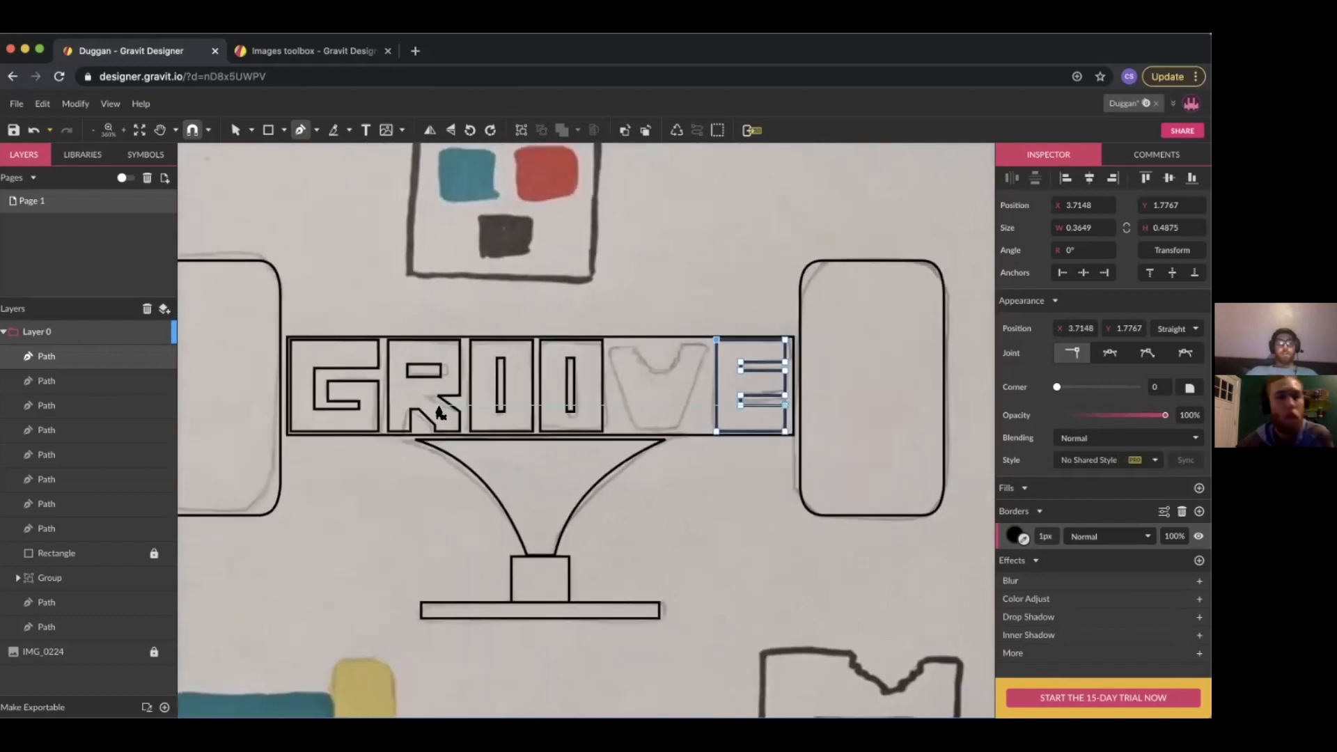
scroll(418, 403, "up", 3)
left_click(596, 346)
left_click(649, 493)
left_click(703, 494)
left_click(764, 346)
left_click(712, 346)
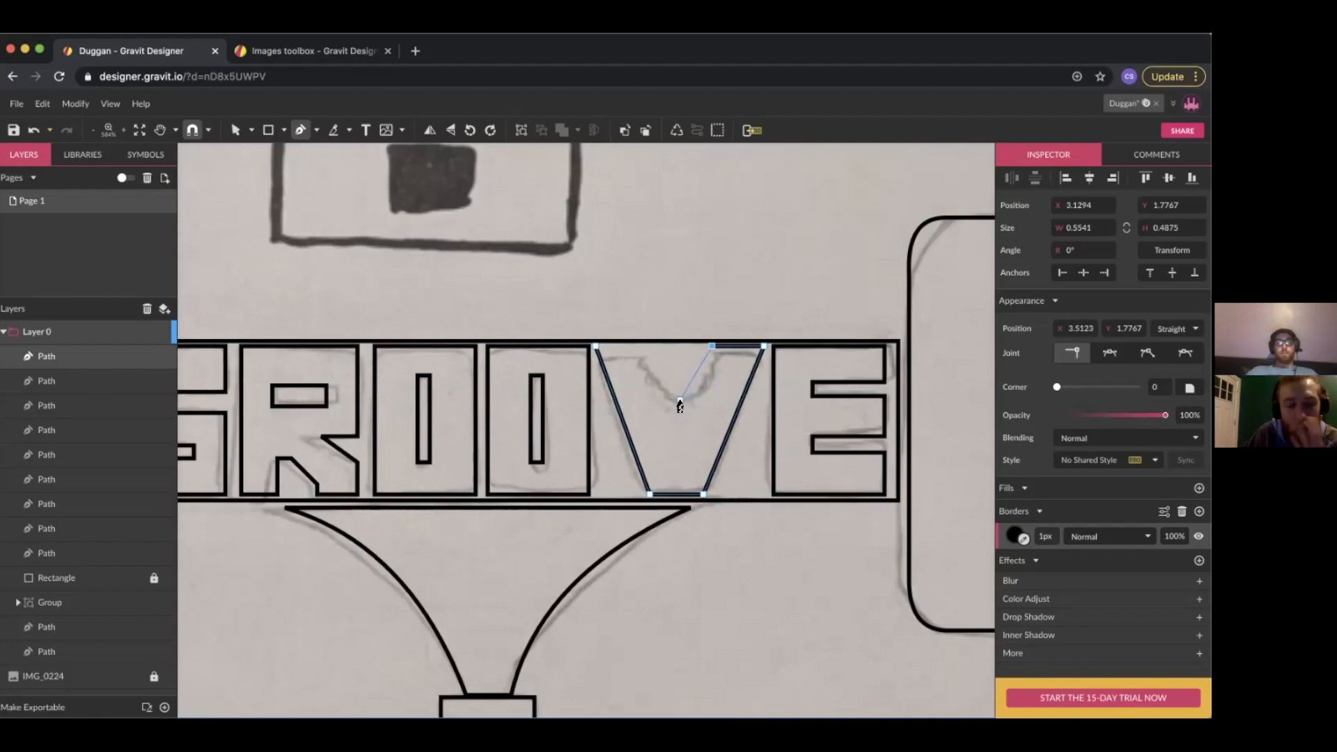
left_click_drag(647, 398, 653, 396)
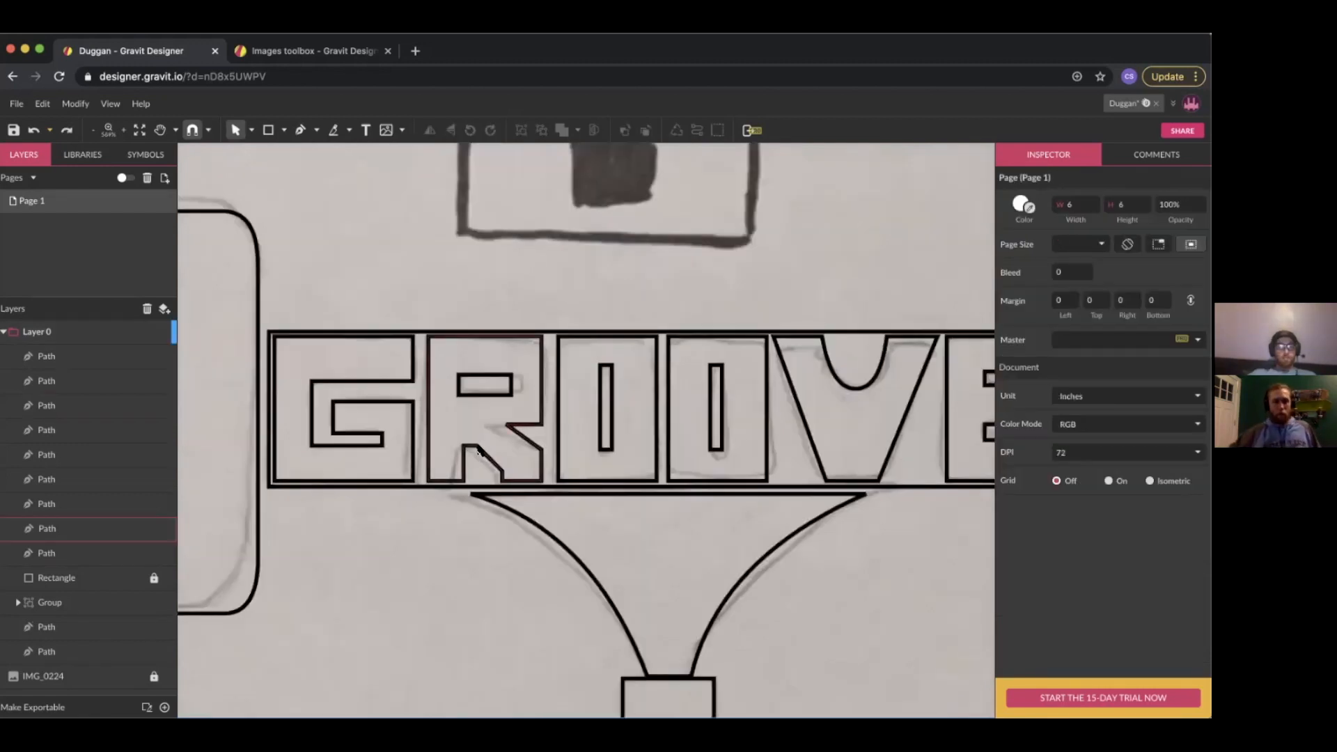
Shift the R's inner notch point and the bottom inner corner of its diagonal leg slightly to the right
left_click(479, 451)
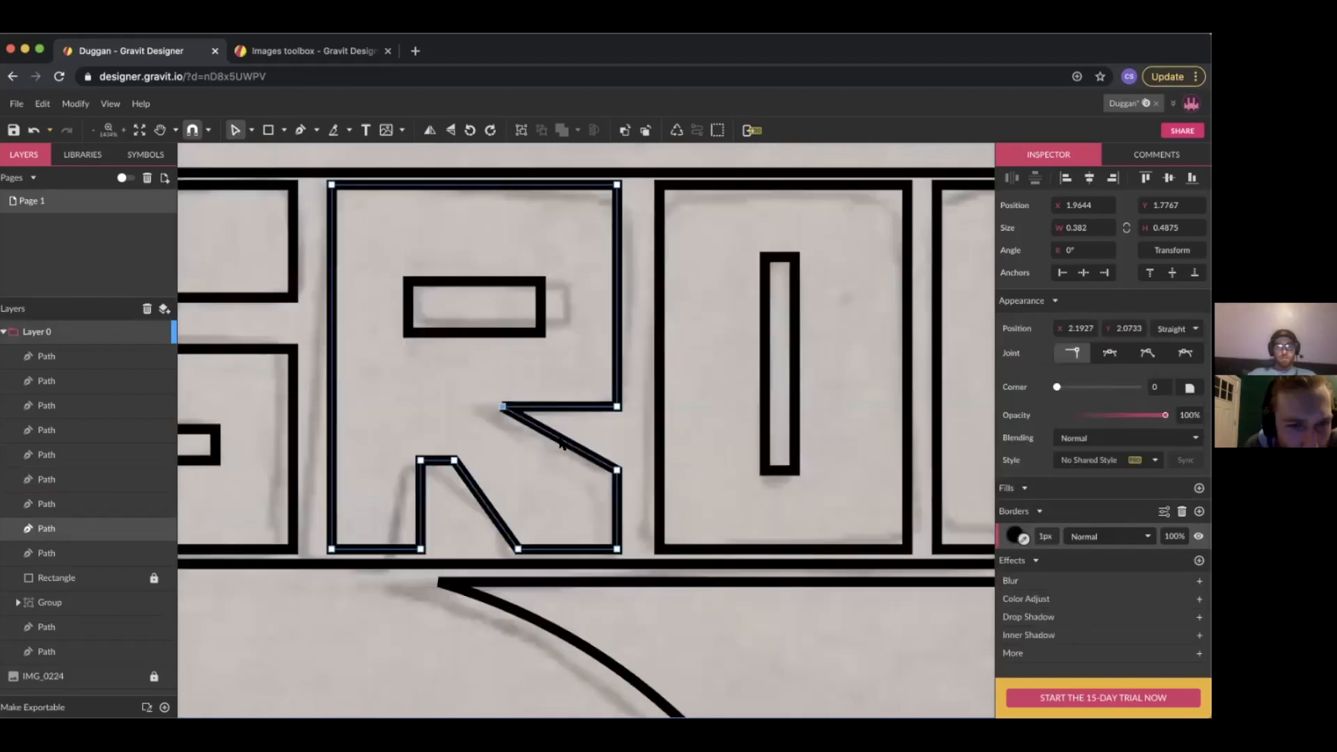
left_click_drag(502, 406, 520, 406)
left_click_drag(518, 549, 532, 550)
scroll(599, 499, "down", 5)
left_click(621, 422)
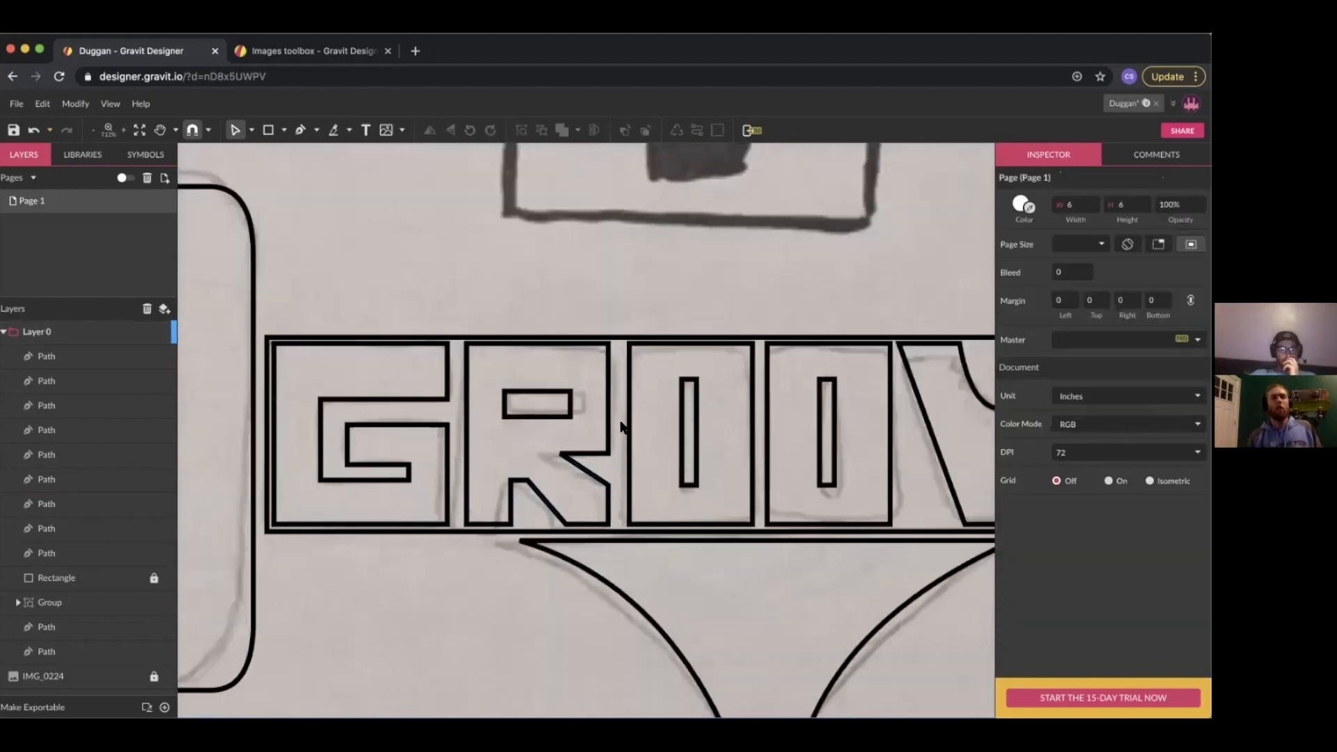
Raise the R's counter and side notch, and reshape its leg opening with a short vertical edge at the diagonal leg's inner bottom
left_click(559, 405)
left_click(571, 456)
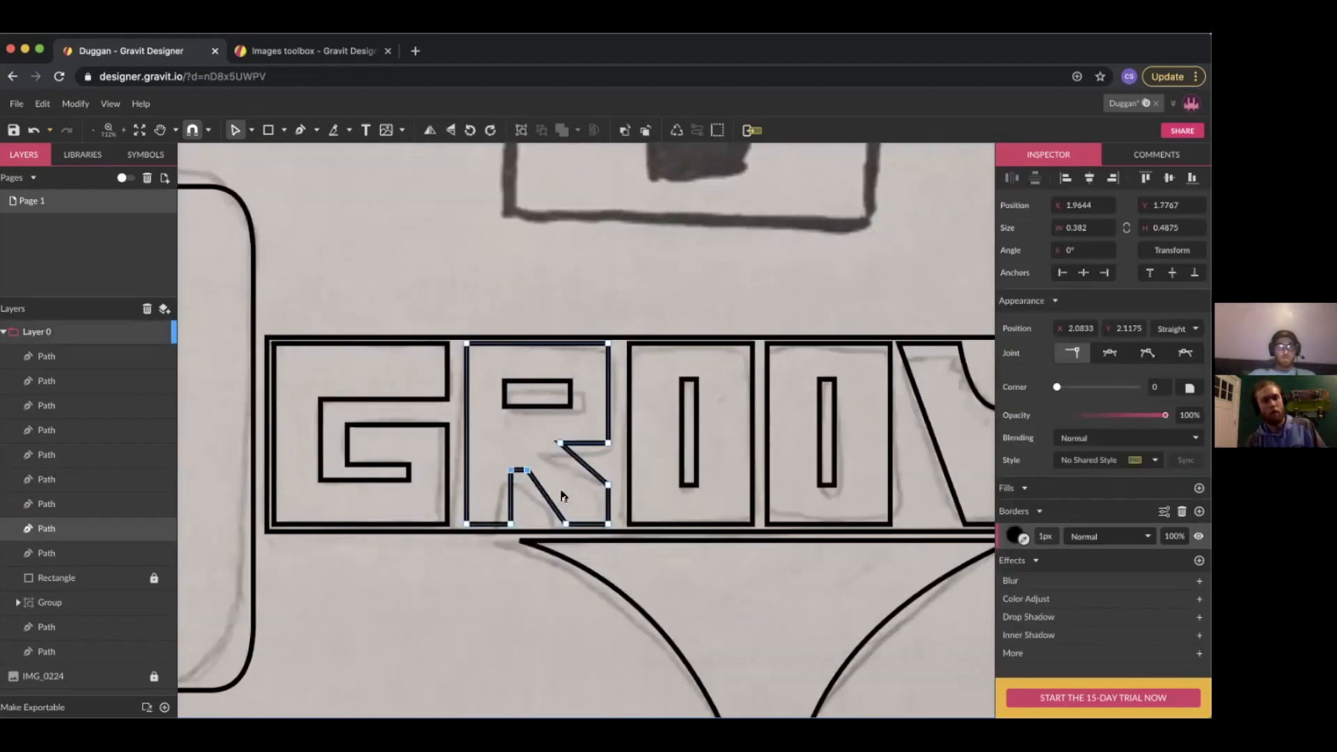
scroll(561, 511, "up", 5)
left_click(477, 451)
left_click(567, 379)
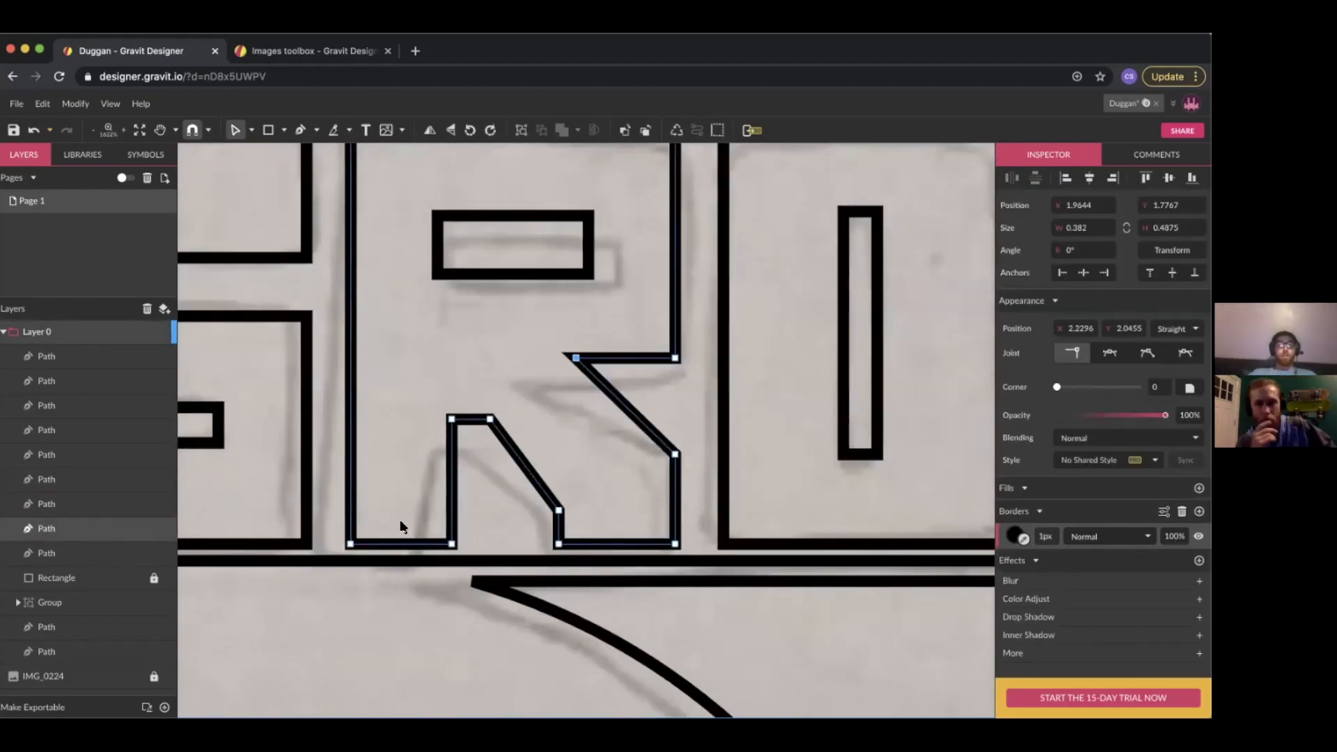
scroll(592, 492, "down", 5)
left_click(613, 463)
scroll(614, 462, "down", 5)
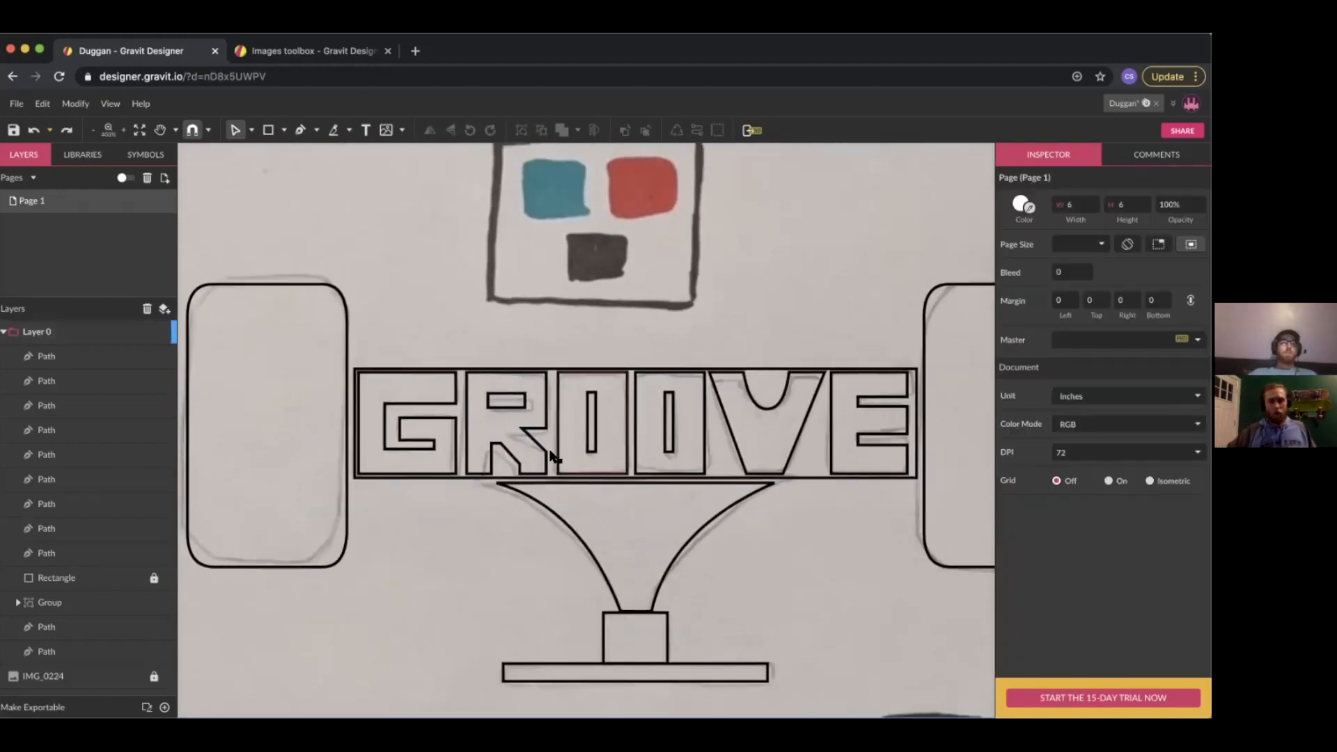
Unlock and delete the framing rectangle around the GROOVE lettering
scroll(584, 483, "right", 2)
left_click(155, 578)
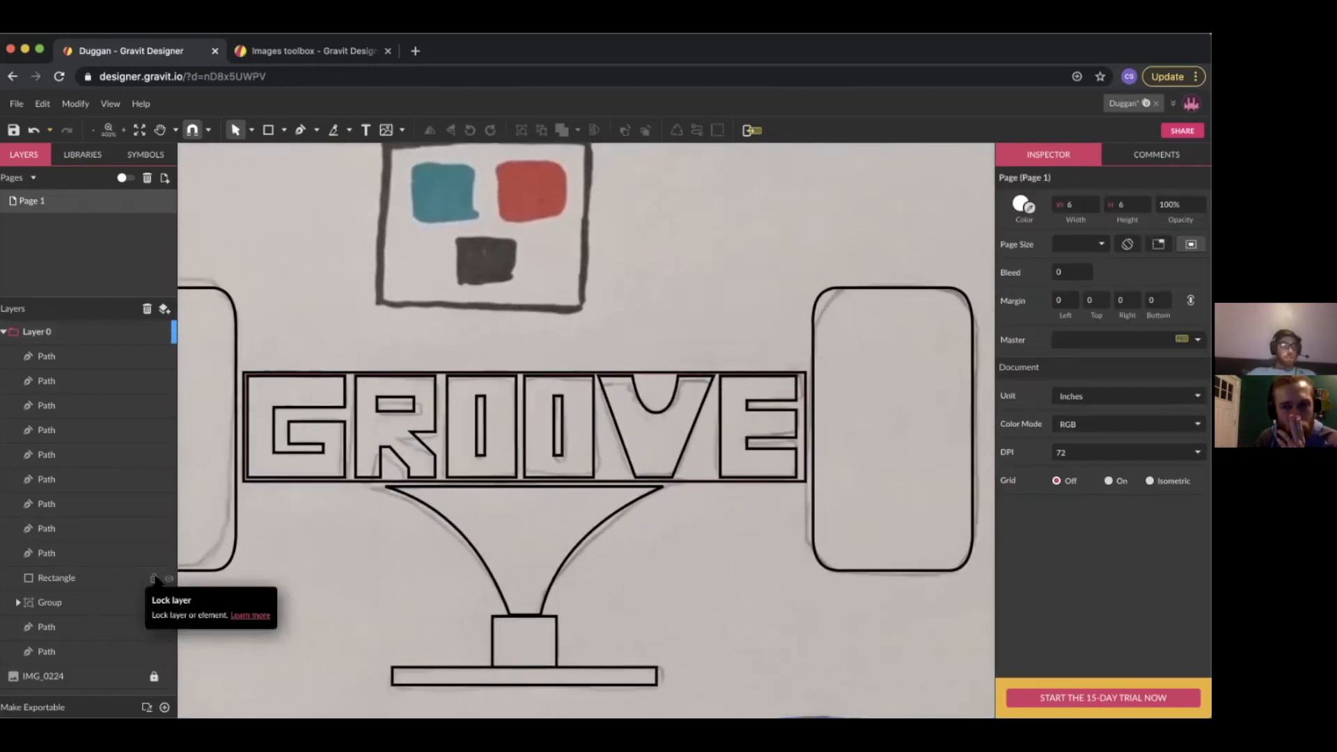
left_click(682, 379)
key("Delete")
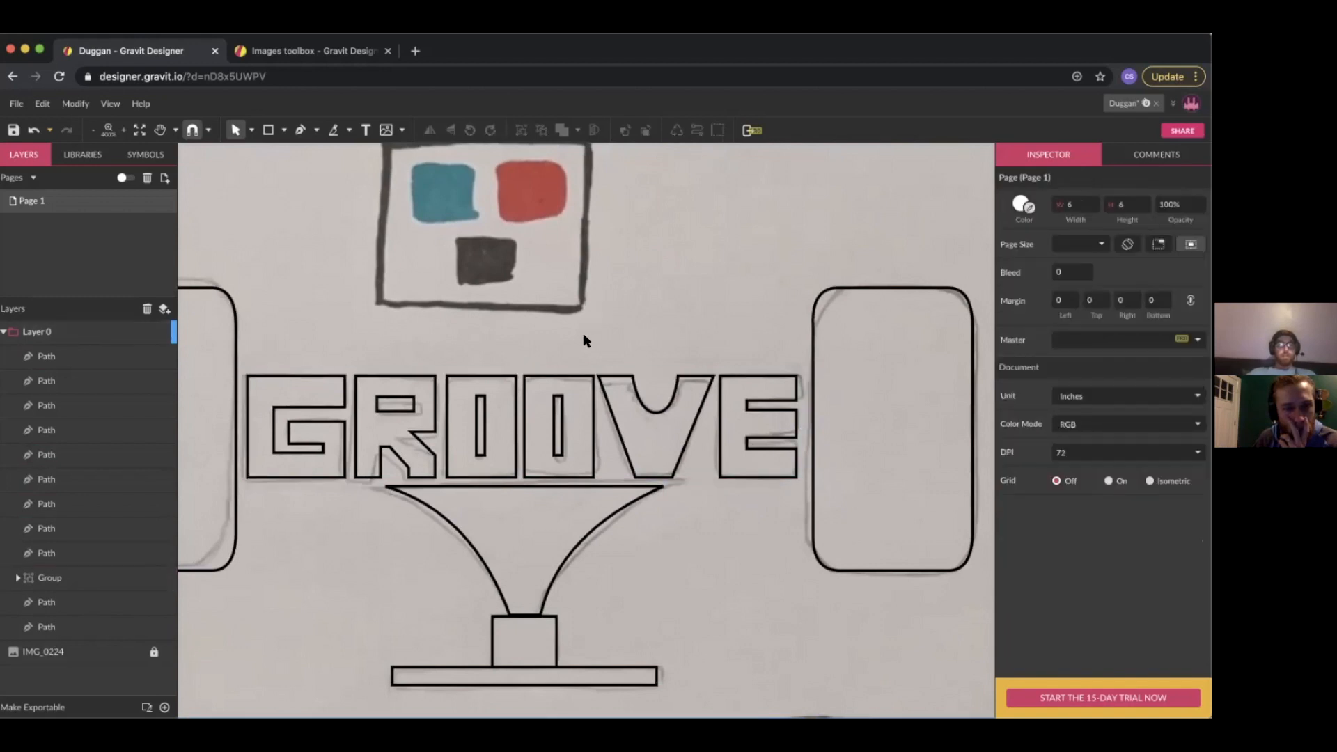
scroll(584, 335, "up", 3)
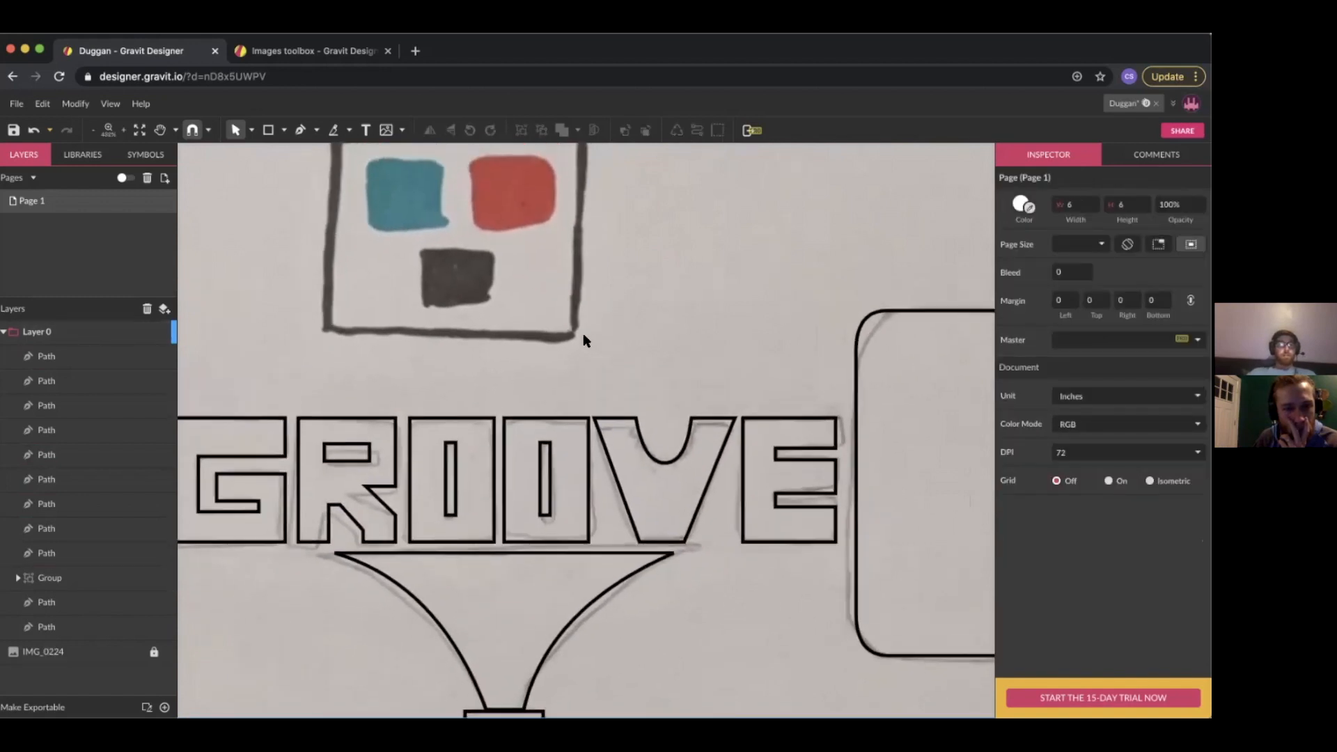
scroll(583, 332, "down", 5)
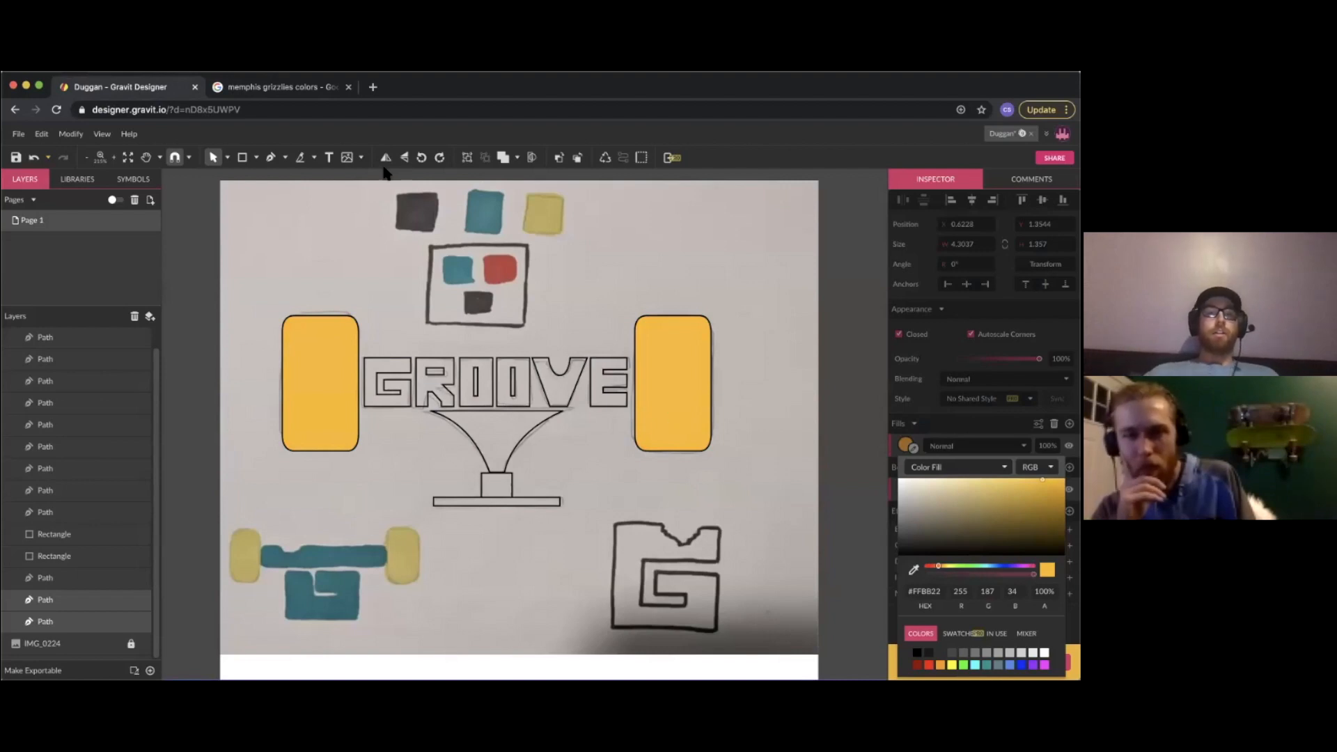
Check the Memphis Grizzlies colour codes in the Google image results against the truck artwork
left_click(278, 87)
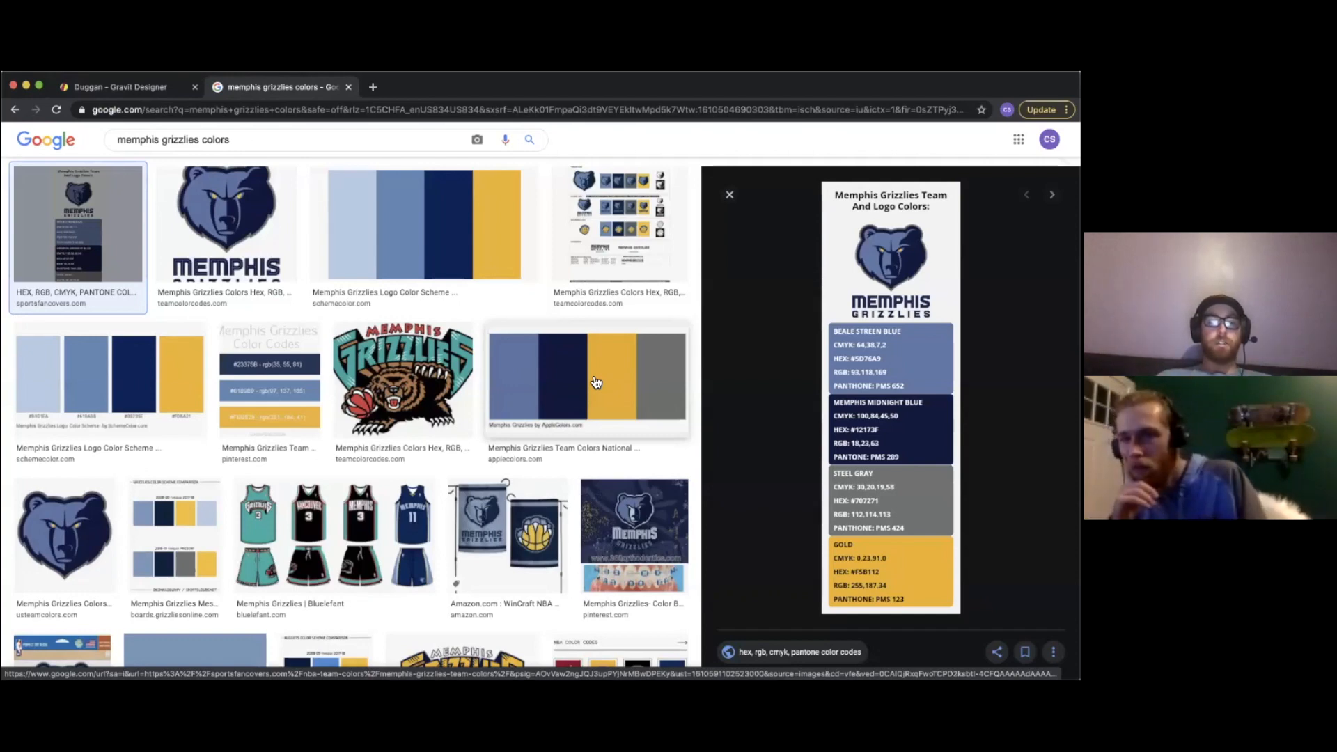
scroll(596, 382, "down", 3)
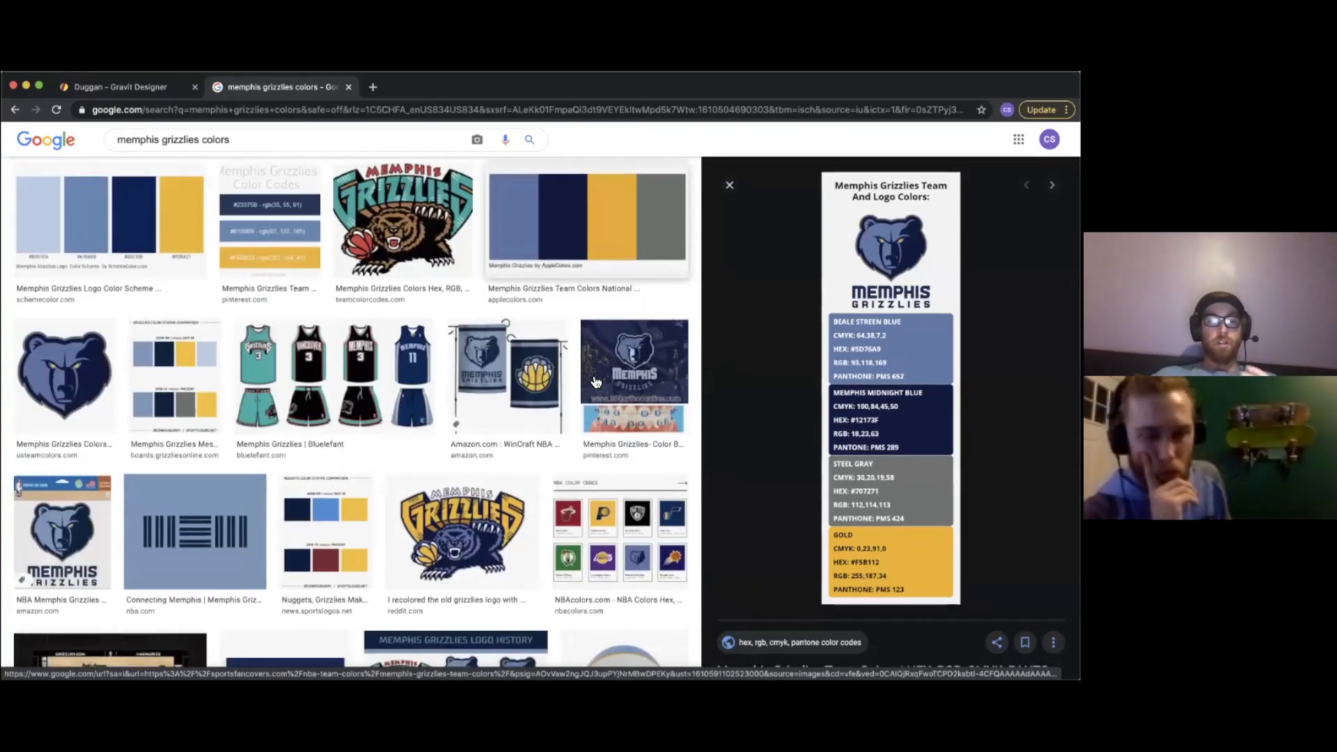
scroll(596, 382, "up", 3)
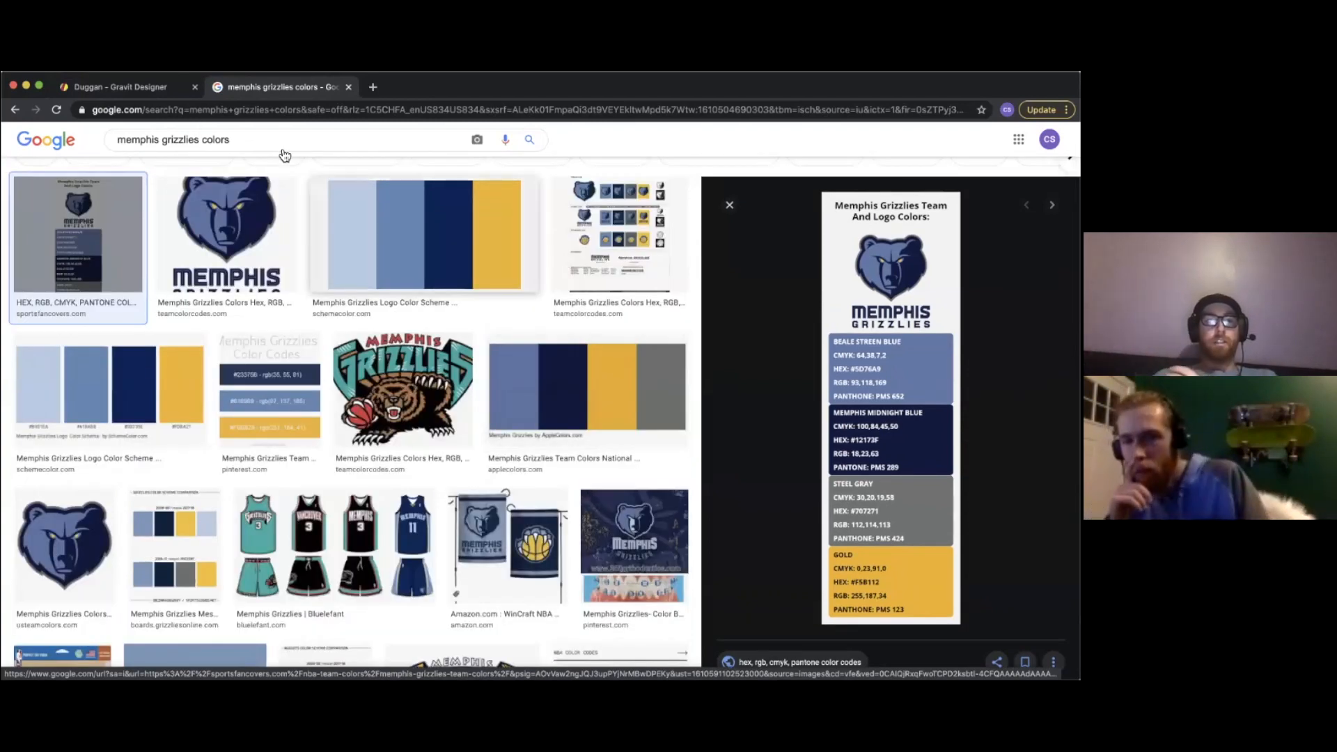
left_click(127, 89)
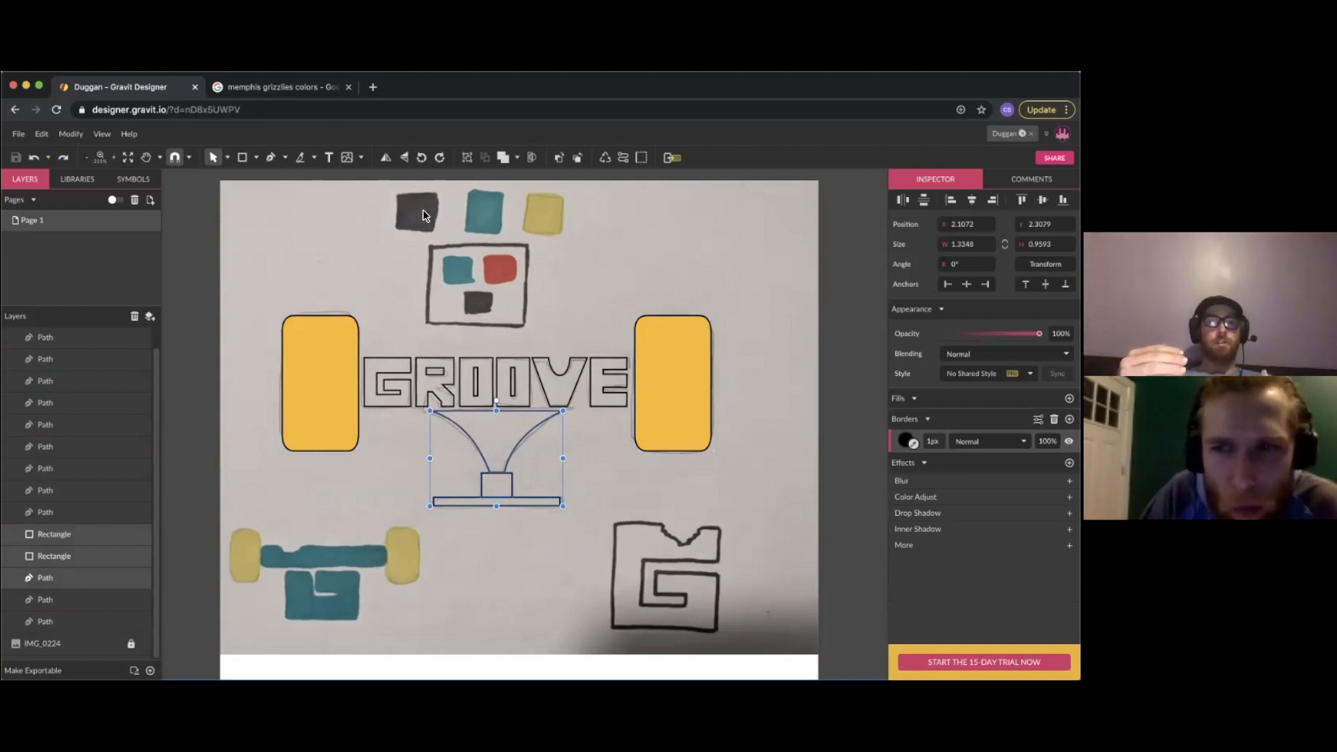
left_click(273, 90)
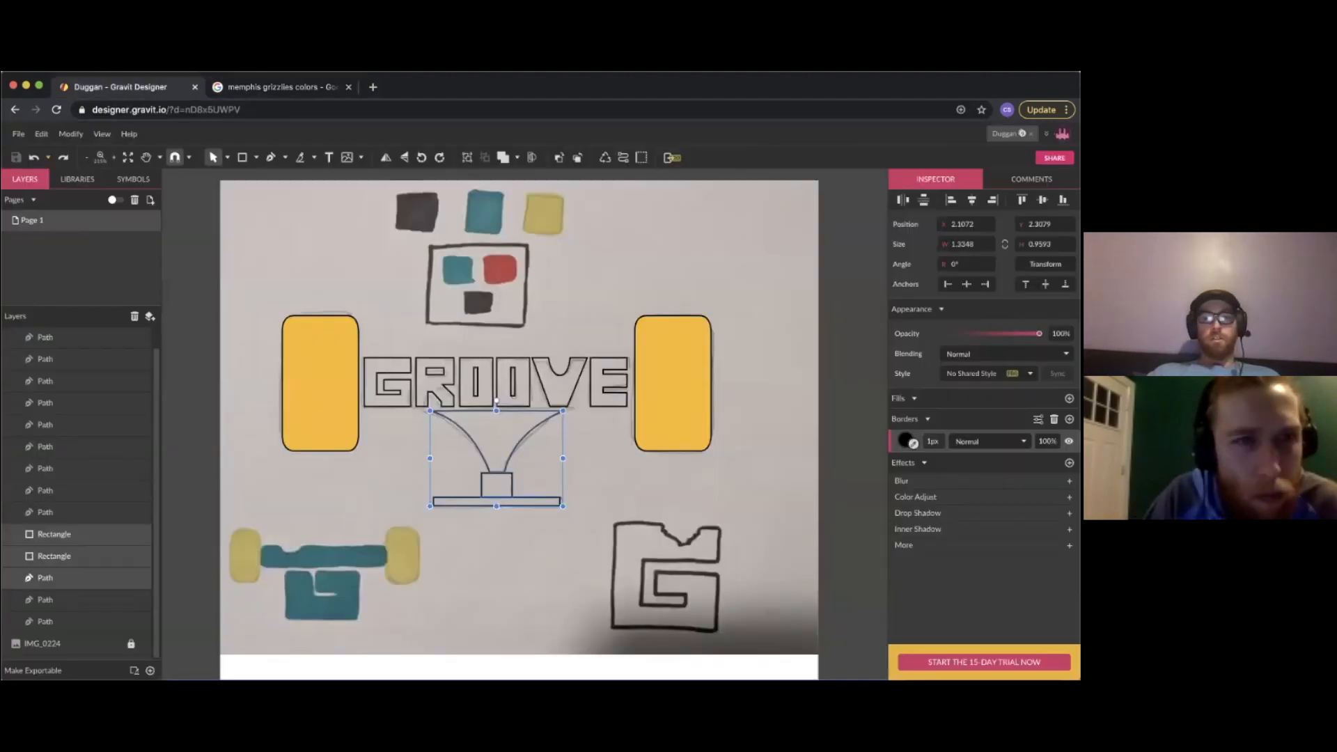
left_click(139, 88)
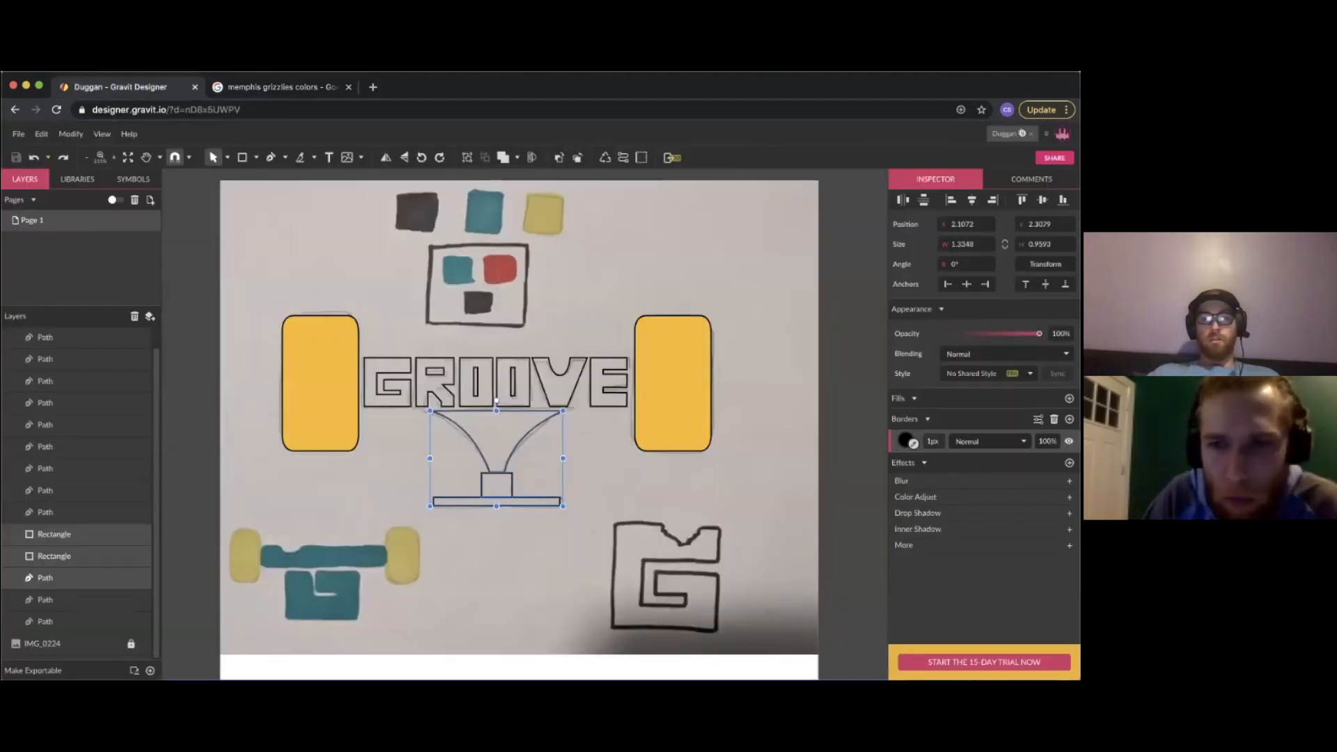
Fill the selected truck body, block and base plate with steel gray, RGB 112, 114, 113
left_click(1069, 398)
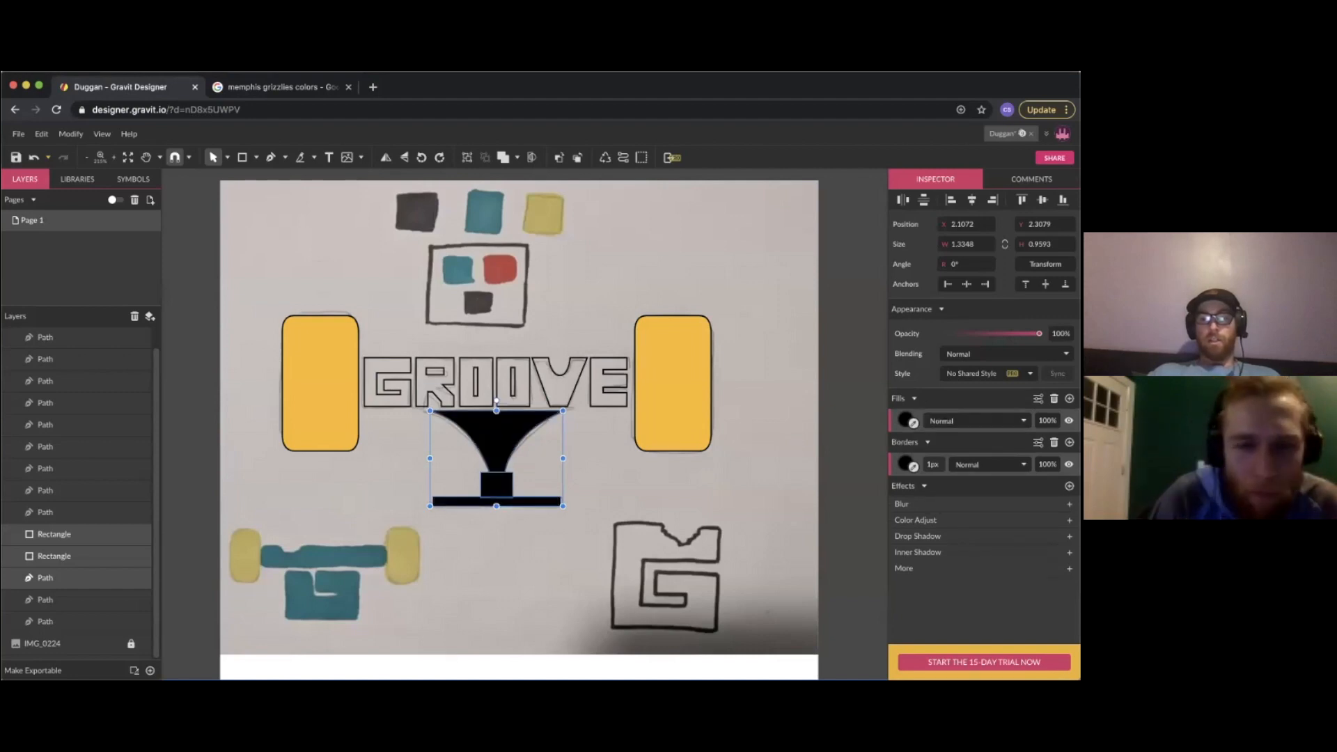
left_click(906, 420)
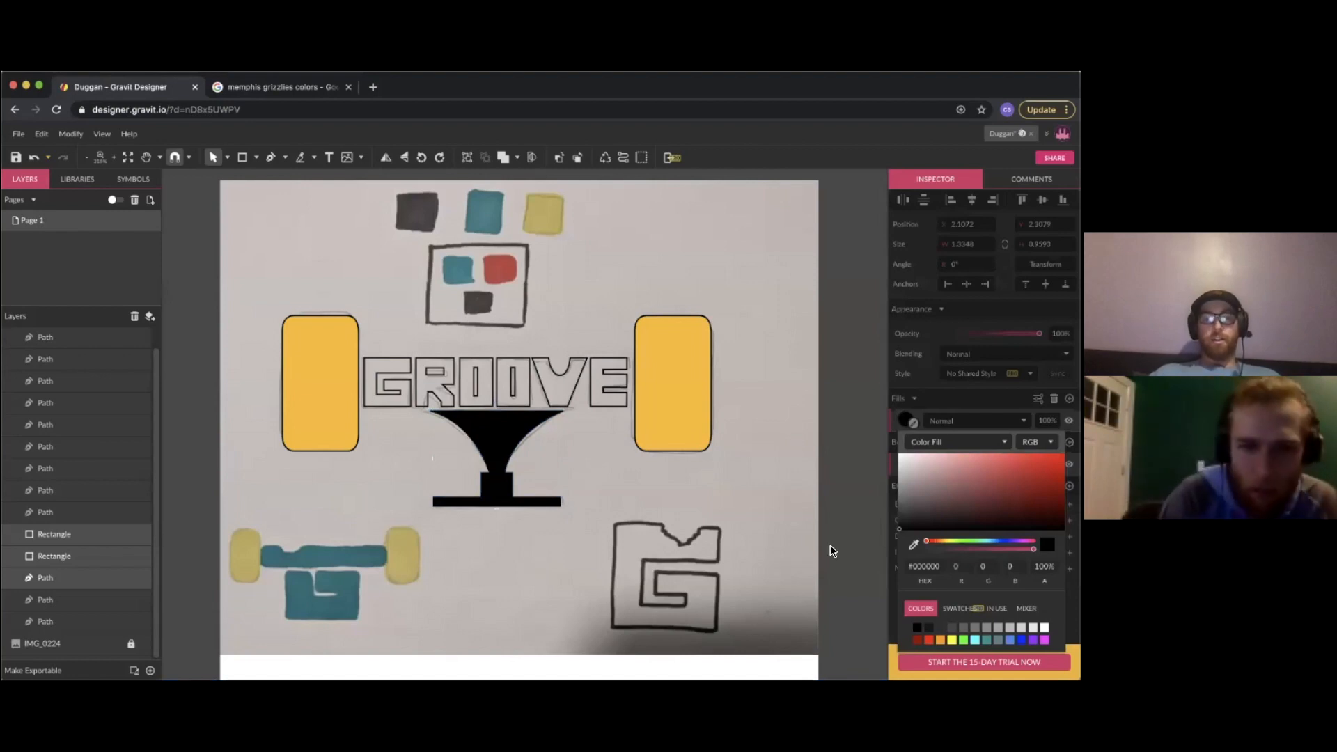
left_click(283, 89)
left_click(145, 92)
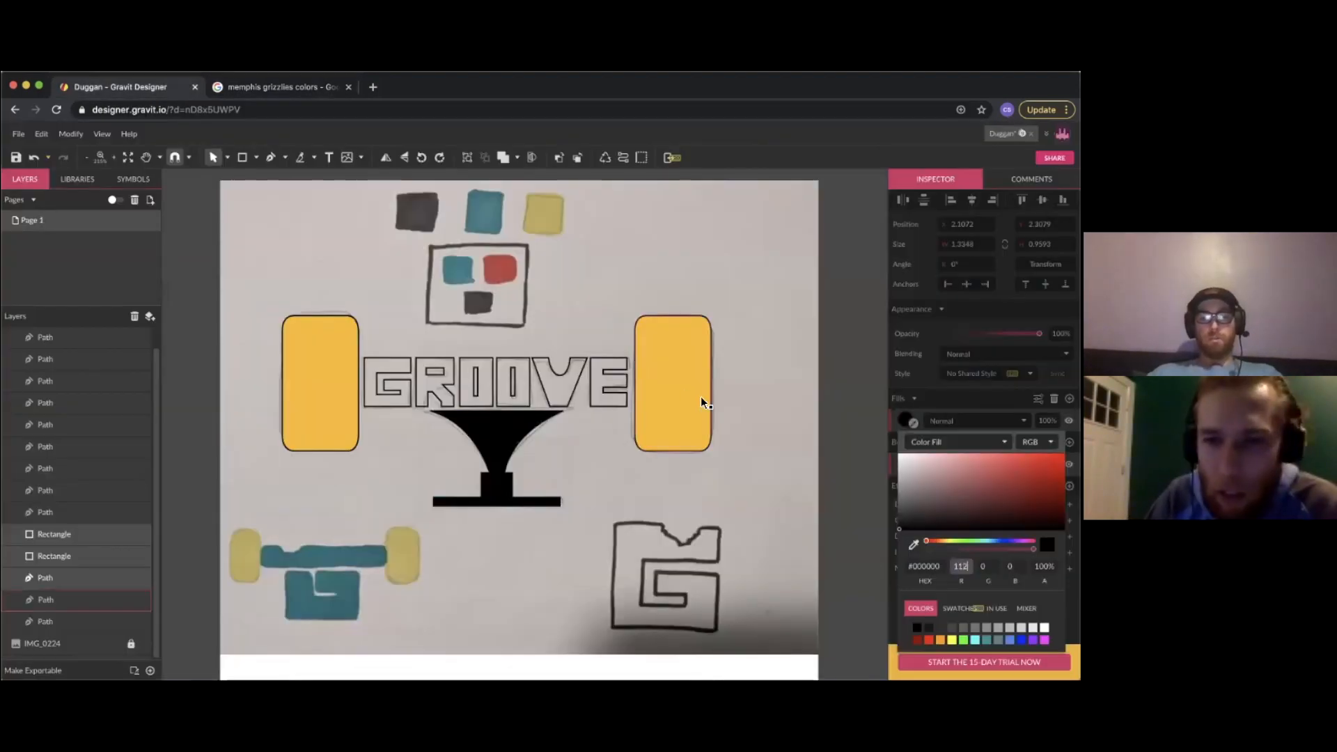
key("Tab")
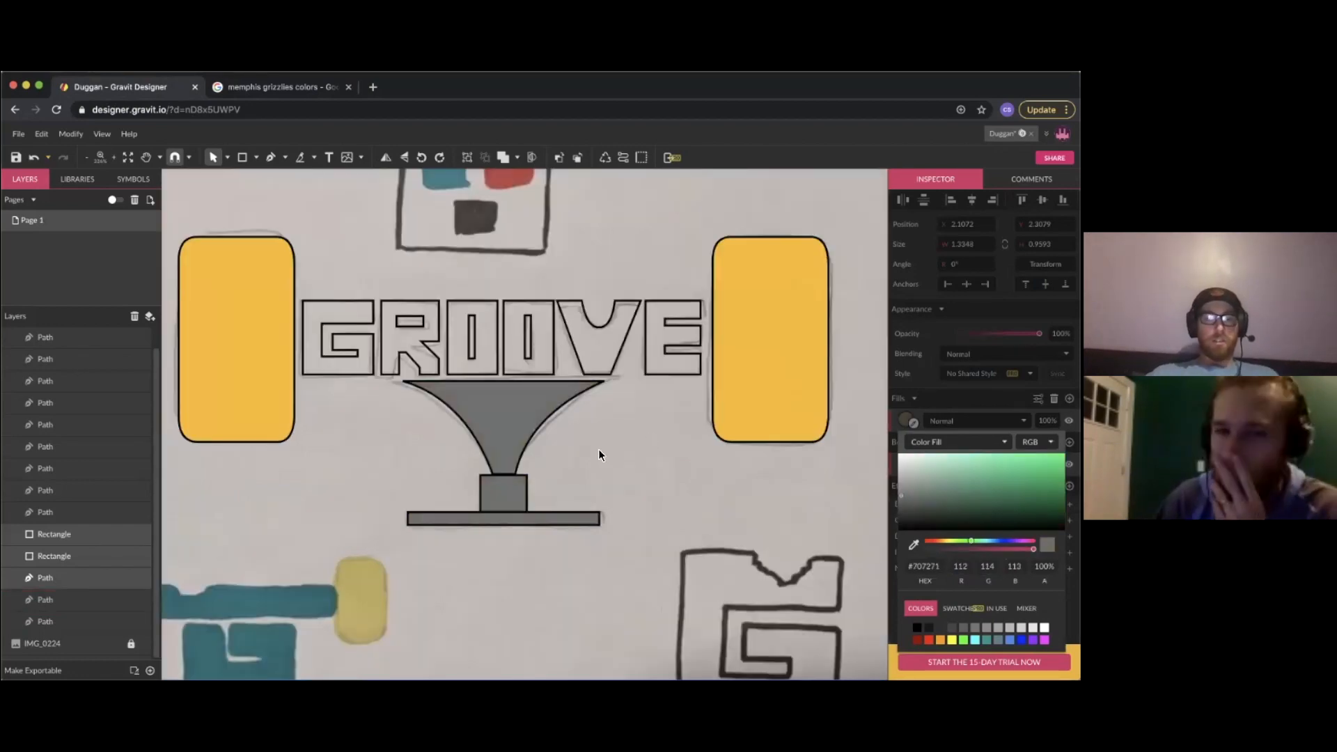
left_click(598, 455)
Remove the black border from the truck body, block and base plate, and inspect where the gray shapes meet
left_click_drag(588, 567, 460, 443)
left_click(547, 466)
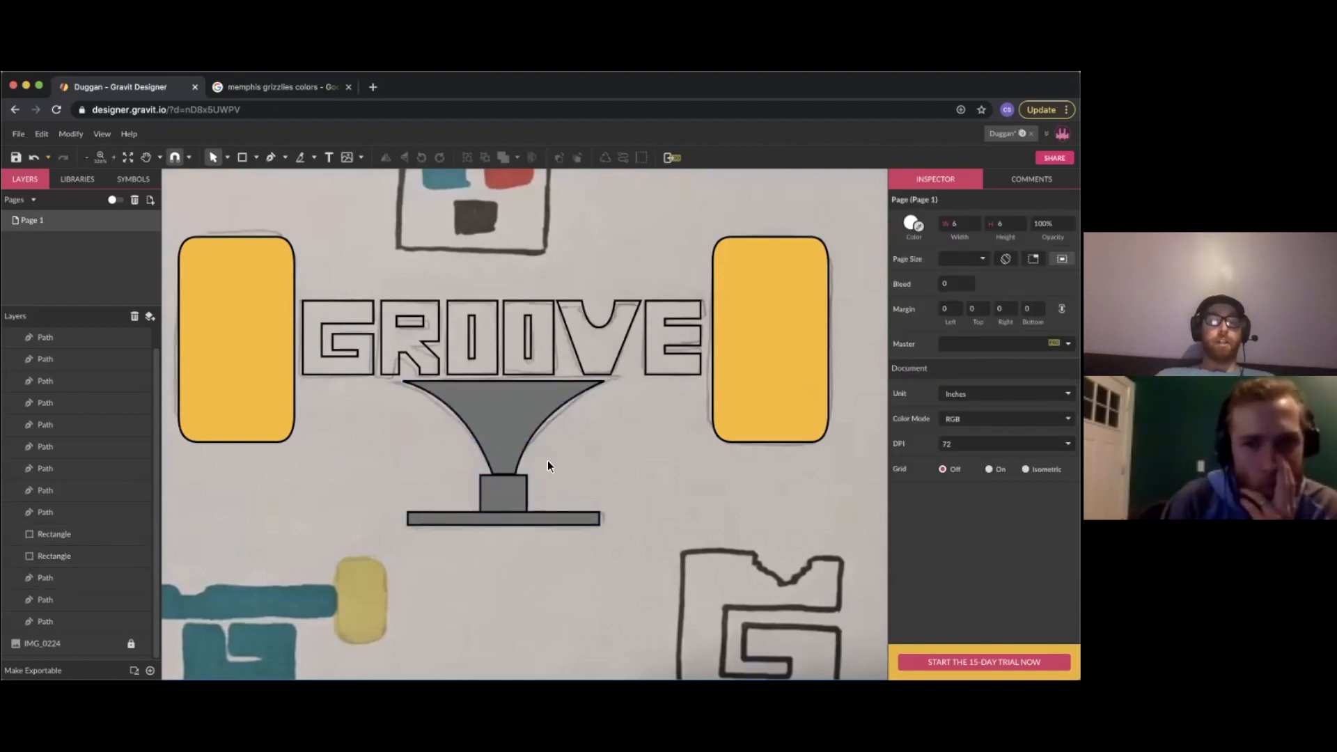
key("super+z")
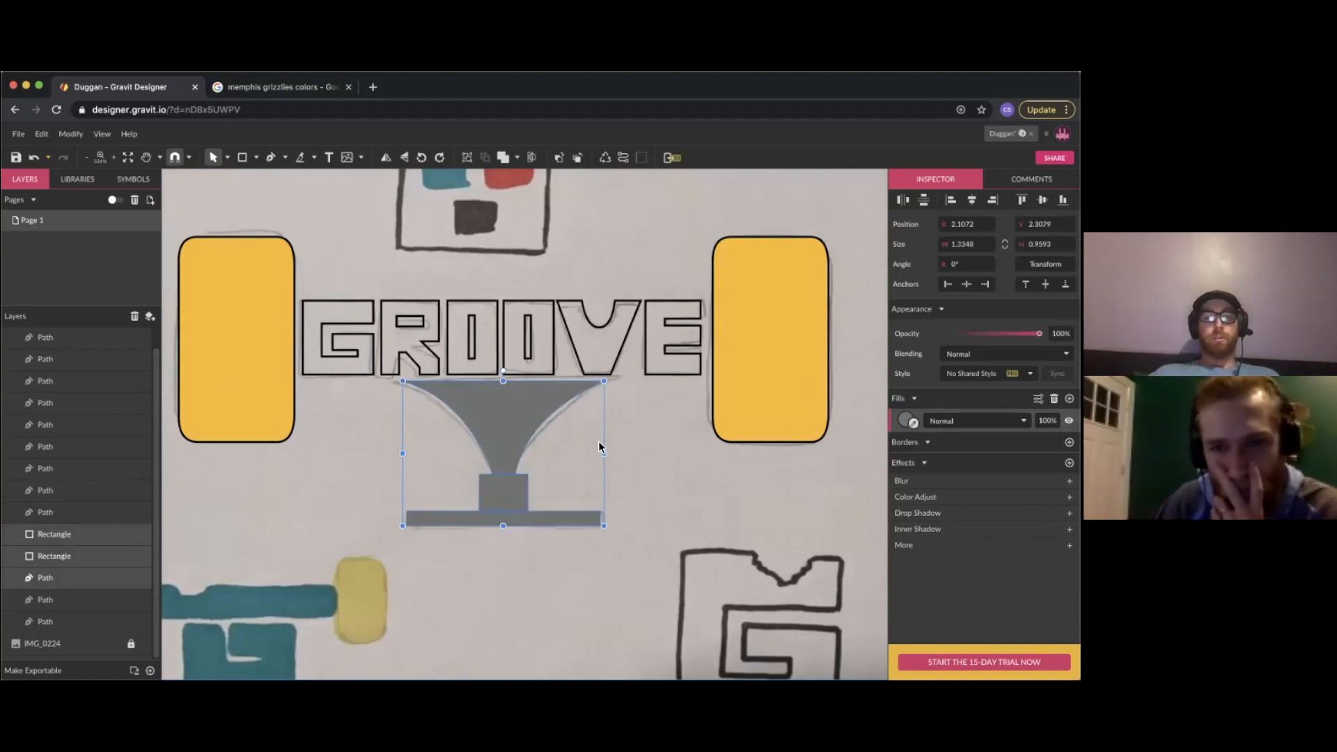
left_click(586, 449)
scroll(507, 476, "up", 5)
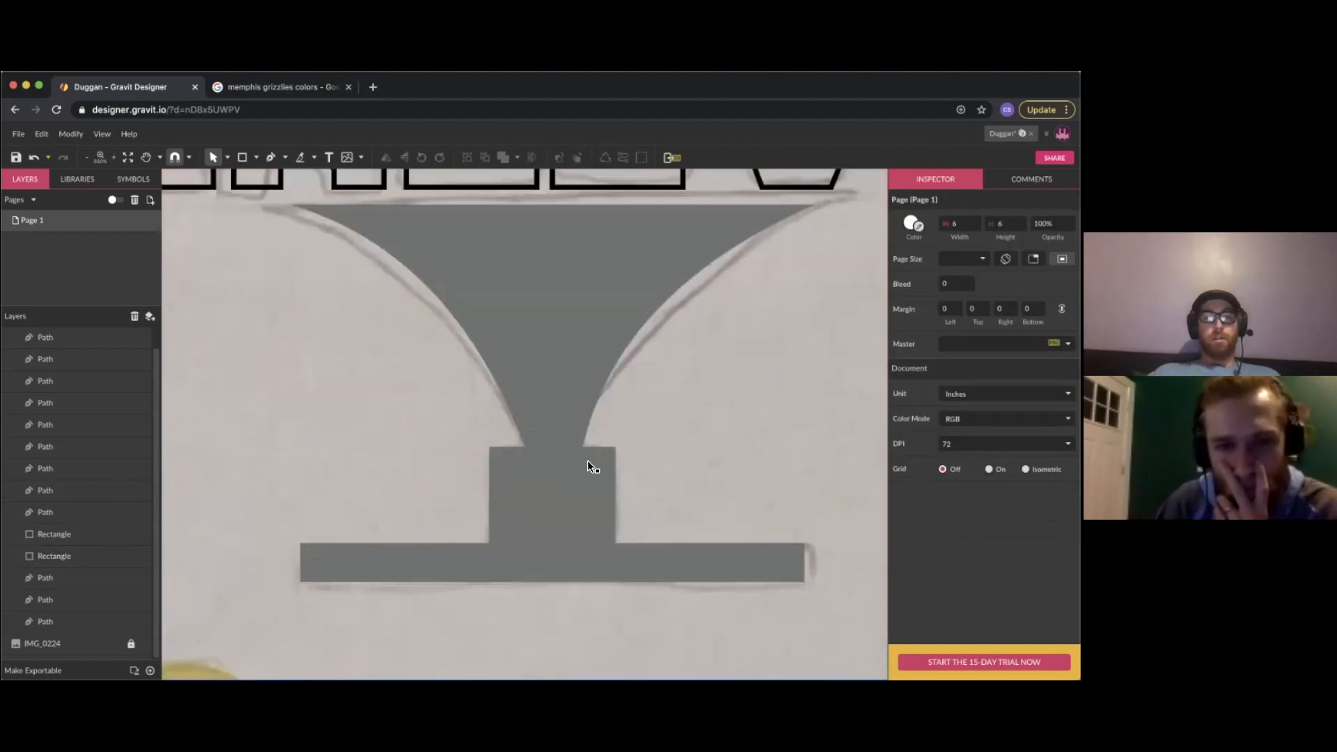
scroll(586, 461, "up", 3)
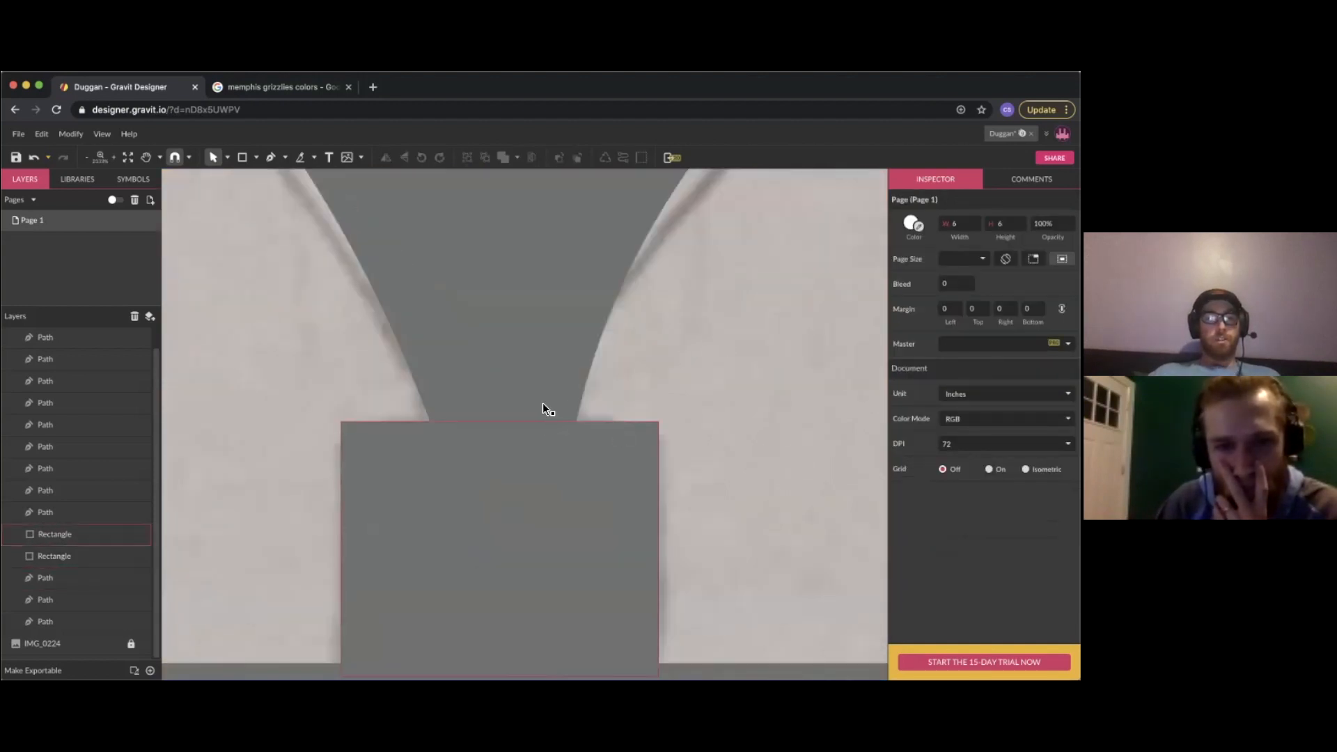
scroll(498, 519, "down", 2)
left_click(557, 437)
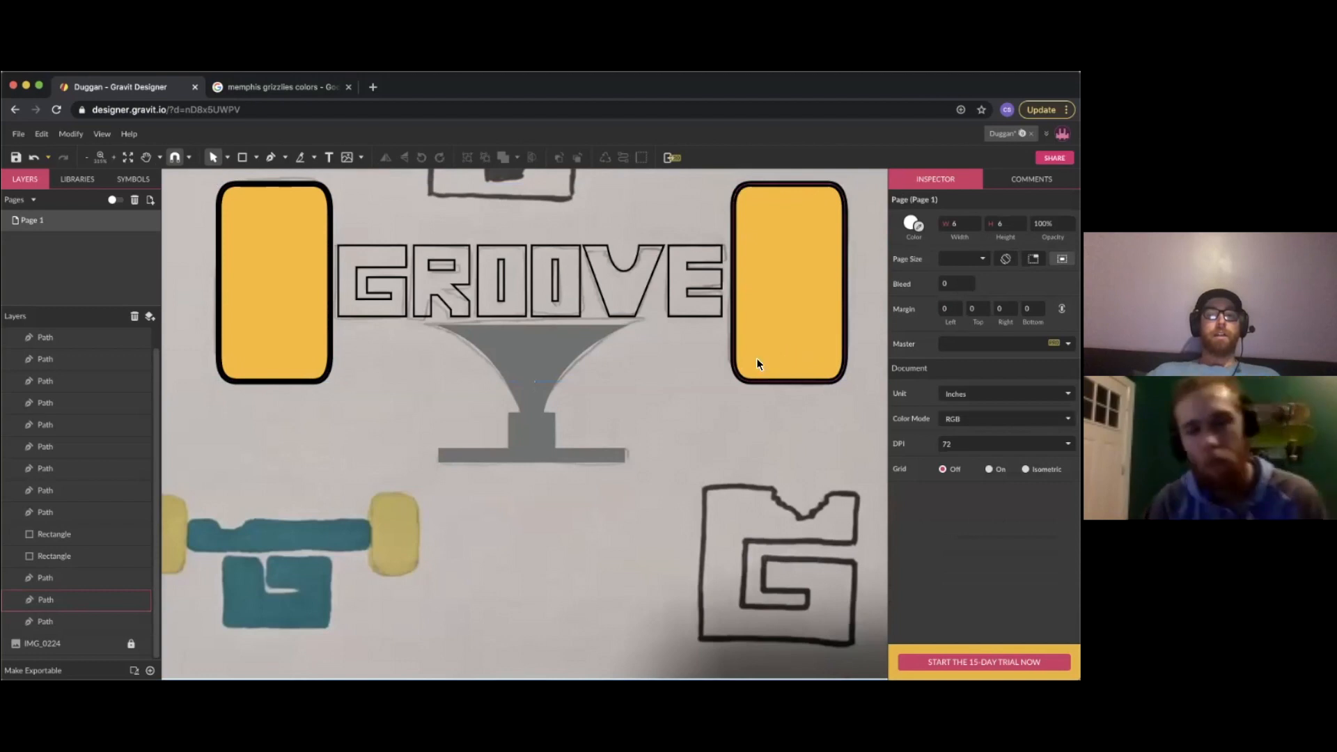
Recolour the borders of both yellow wheels with the gray #707271 sampled from the truck body
left_click(764, 365)
scroll(630, 359, "down", 1)
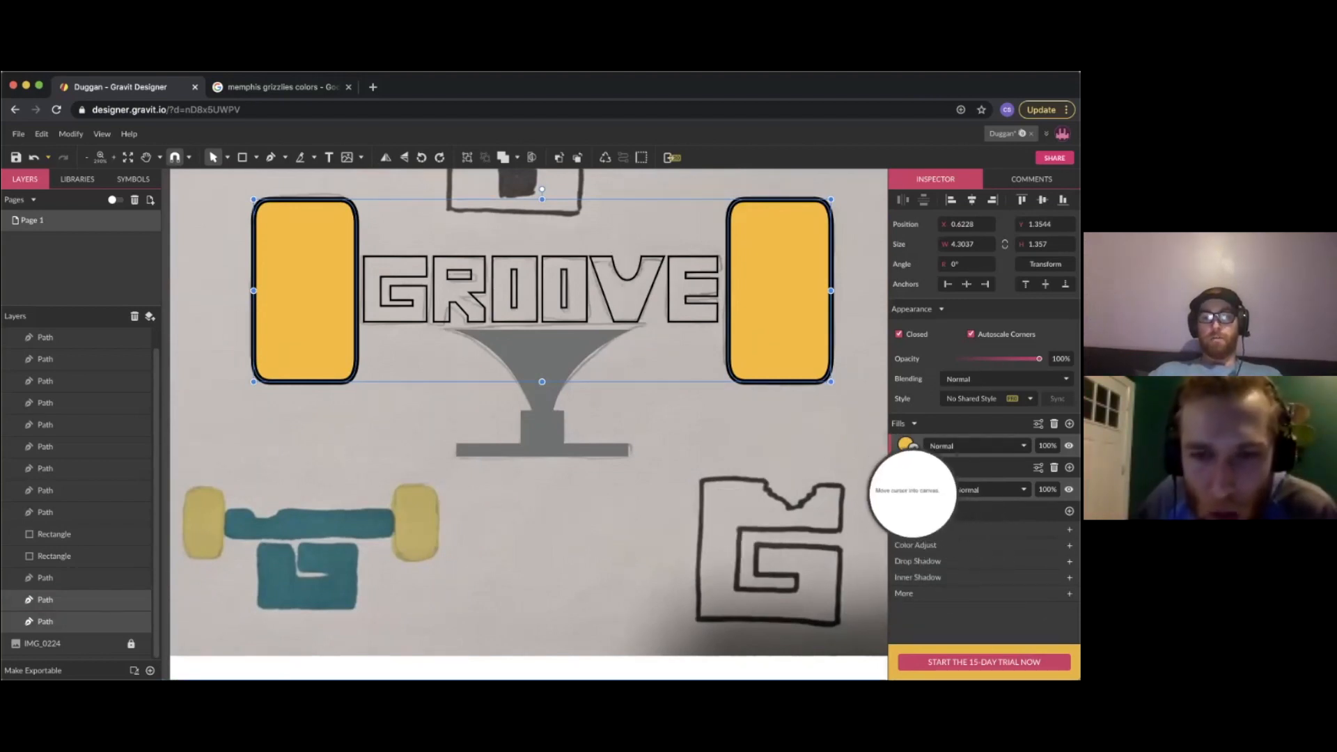
left_click(910, 491)
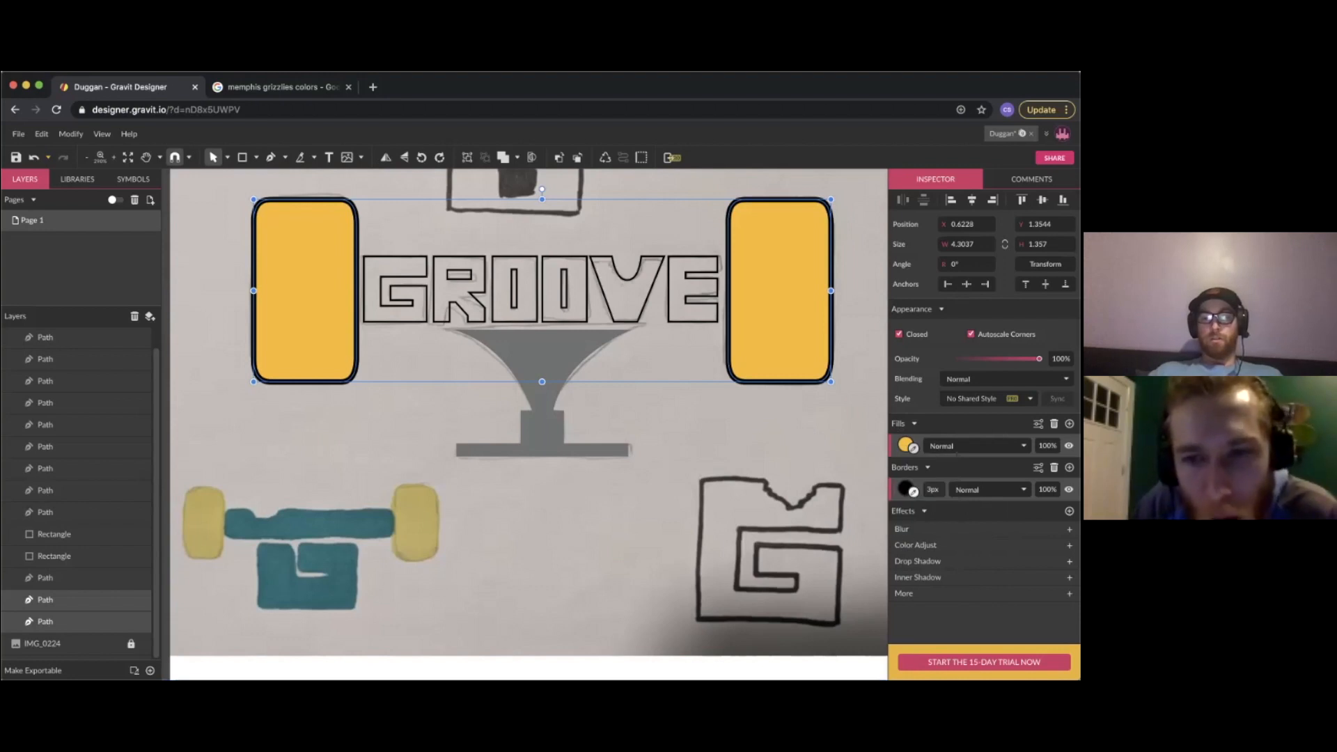
left_click(911, 491)
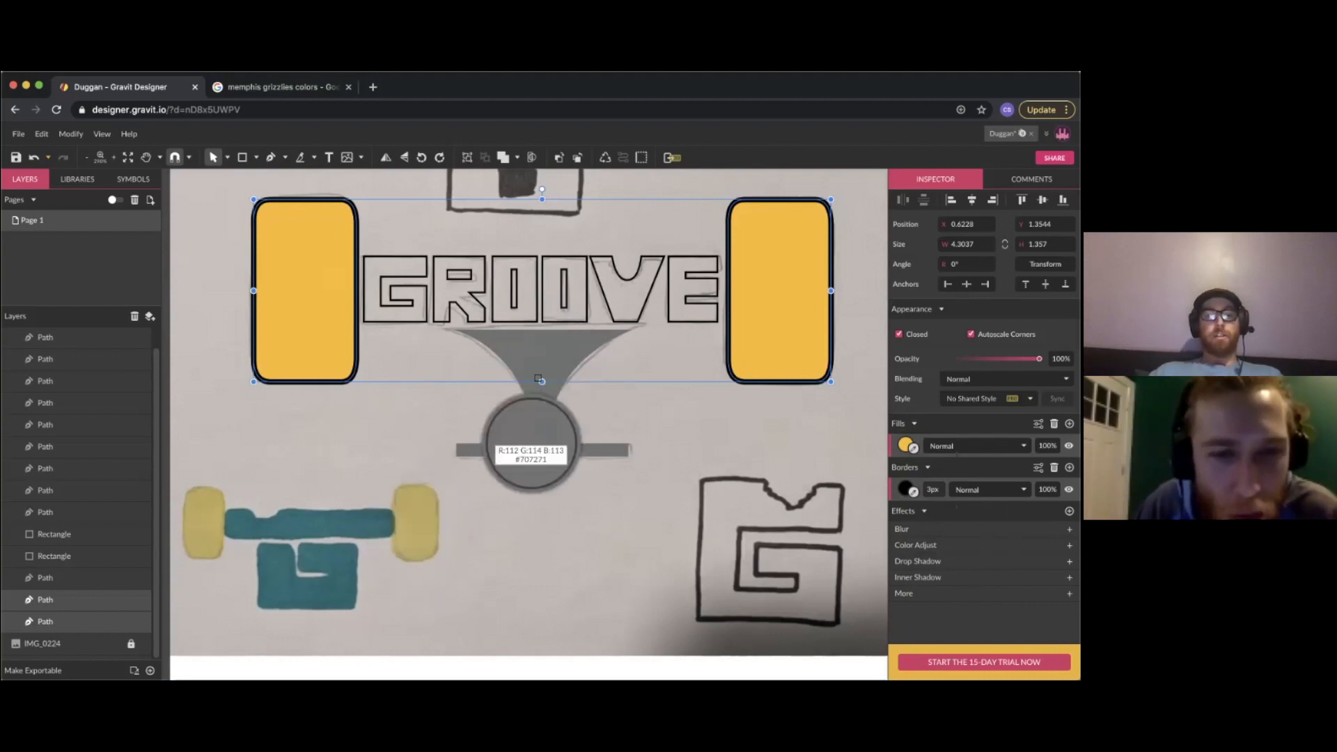
left_click(541, 366)
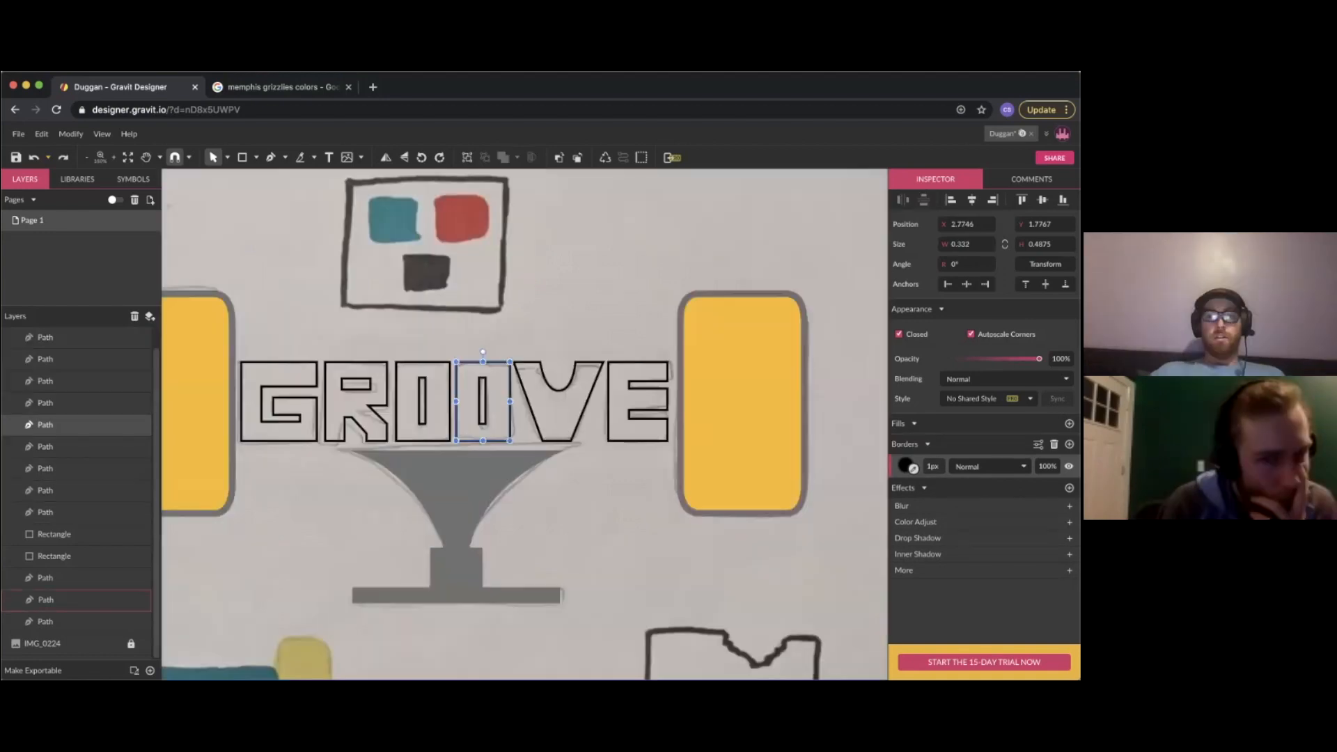
Add a black fill to the second O's outer outline
left_click(1069, 423)
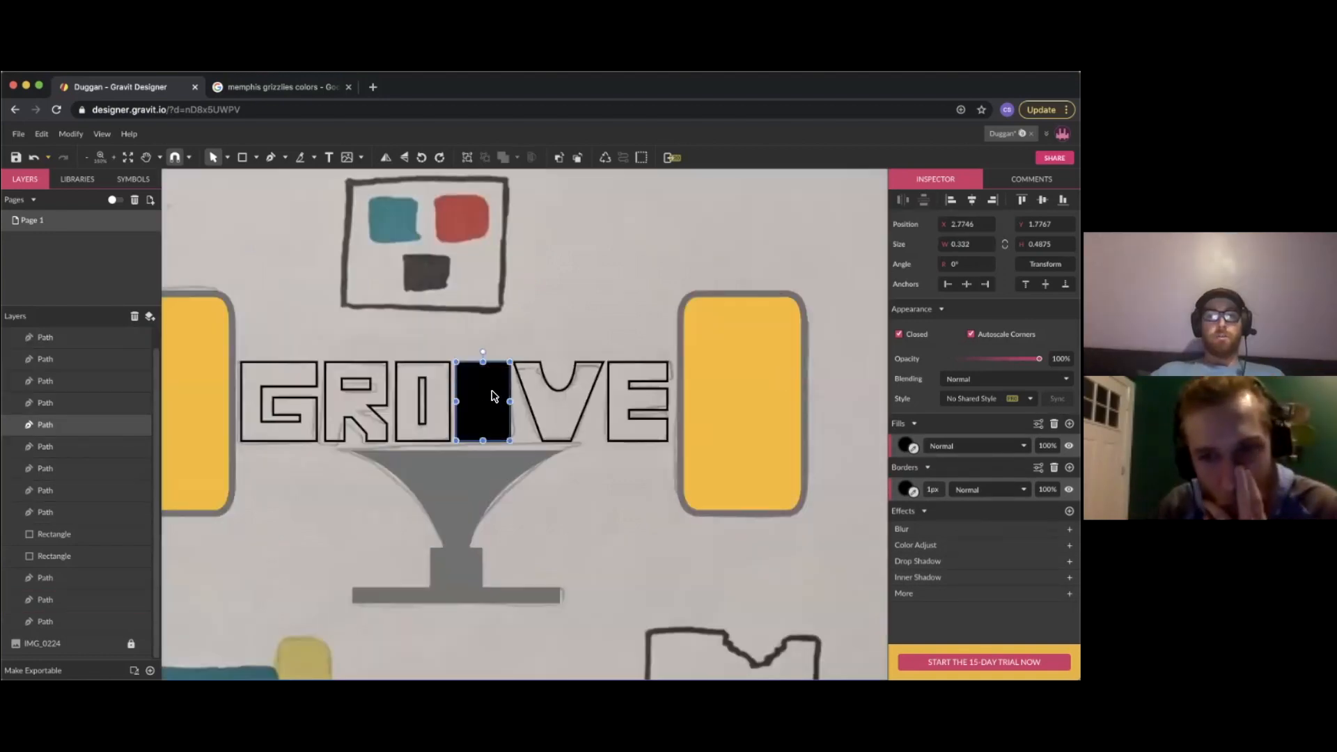
left_click(485, 415)
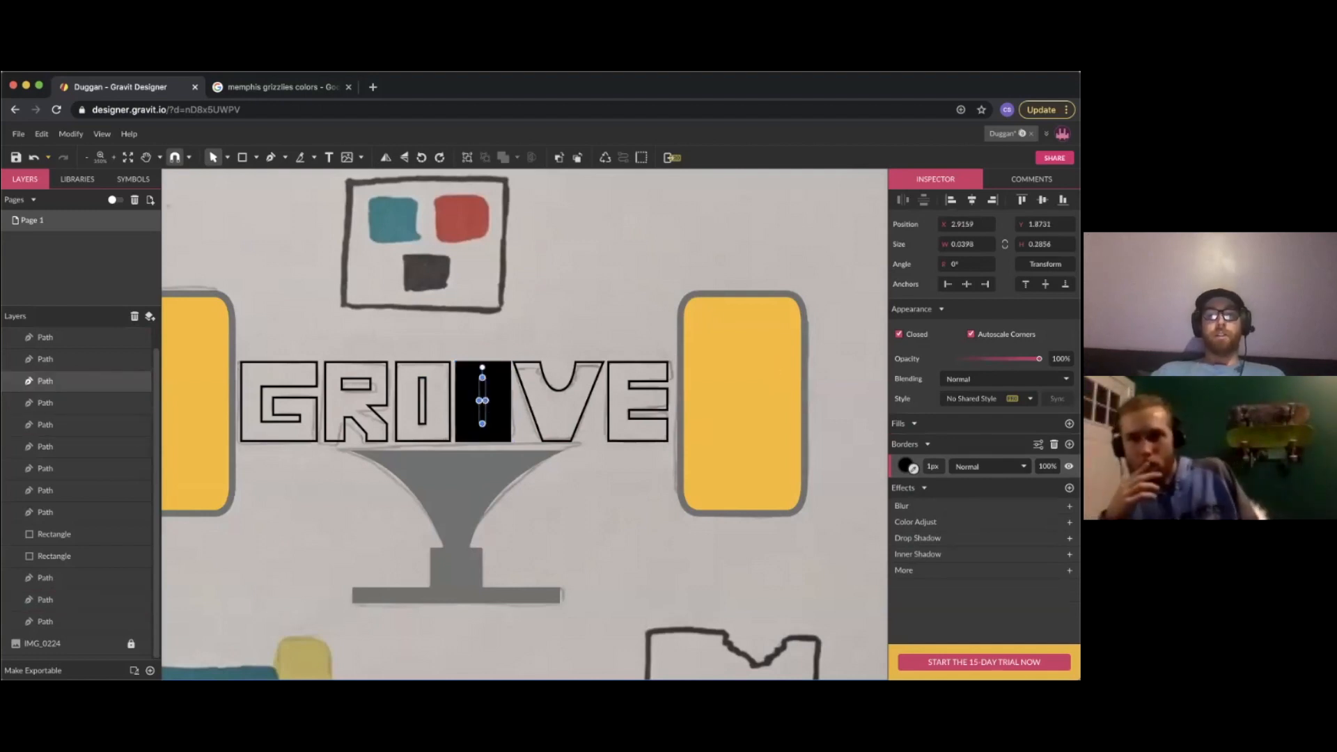
left_click(498, 418, "shift")
left_click(516, 157)
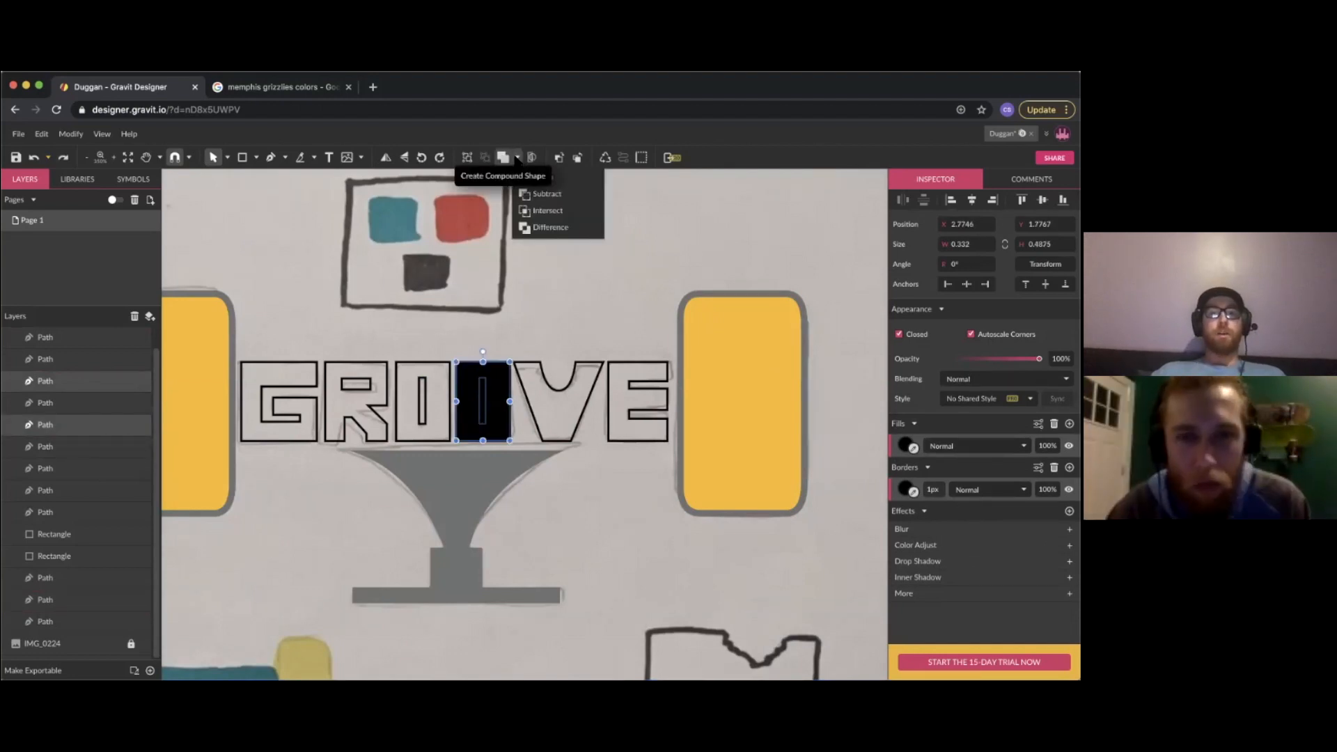
key("Escape")
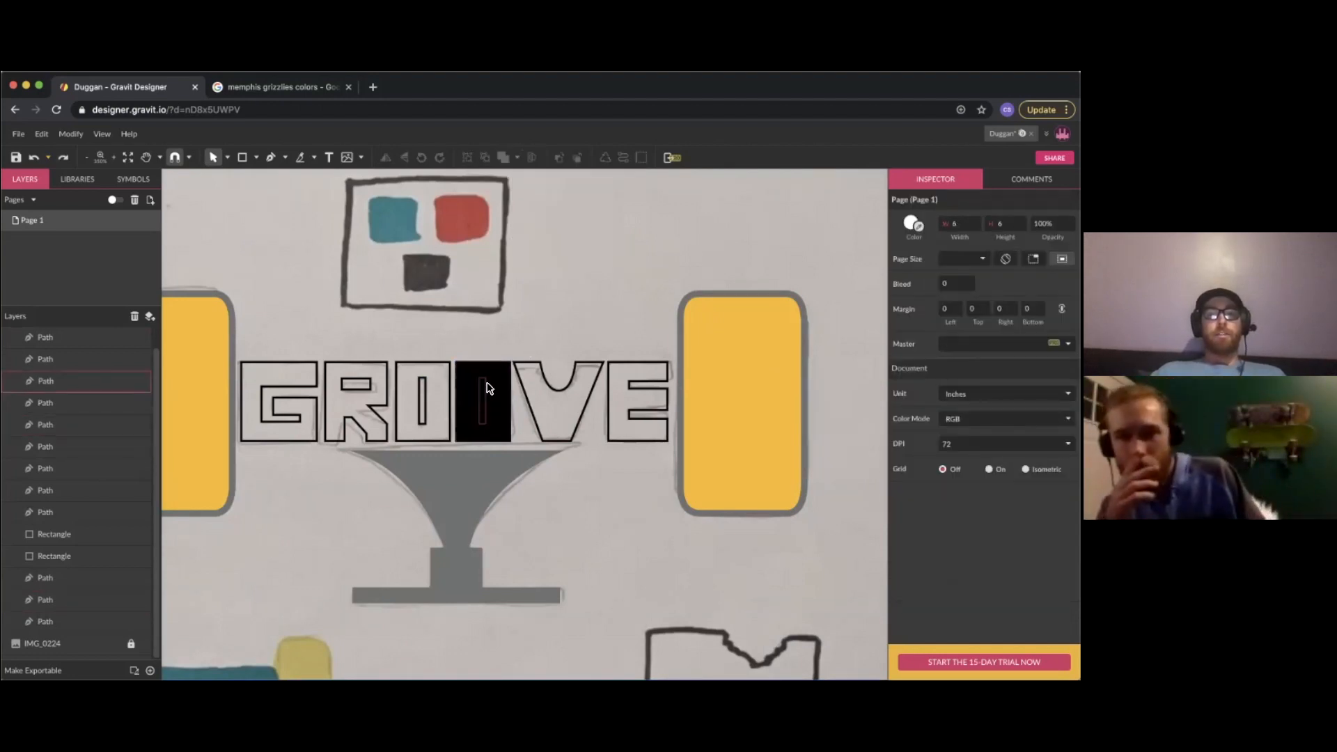
left_click(487, 390)
left_click_drag(482, 400, 470, 398)
key("super+z")
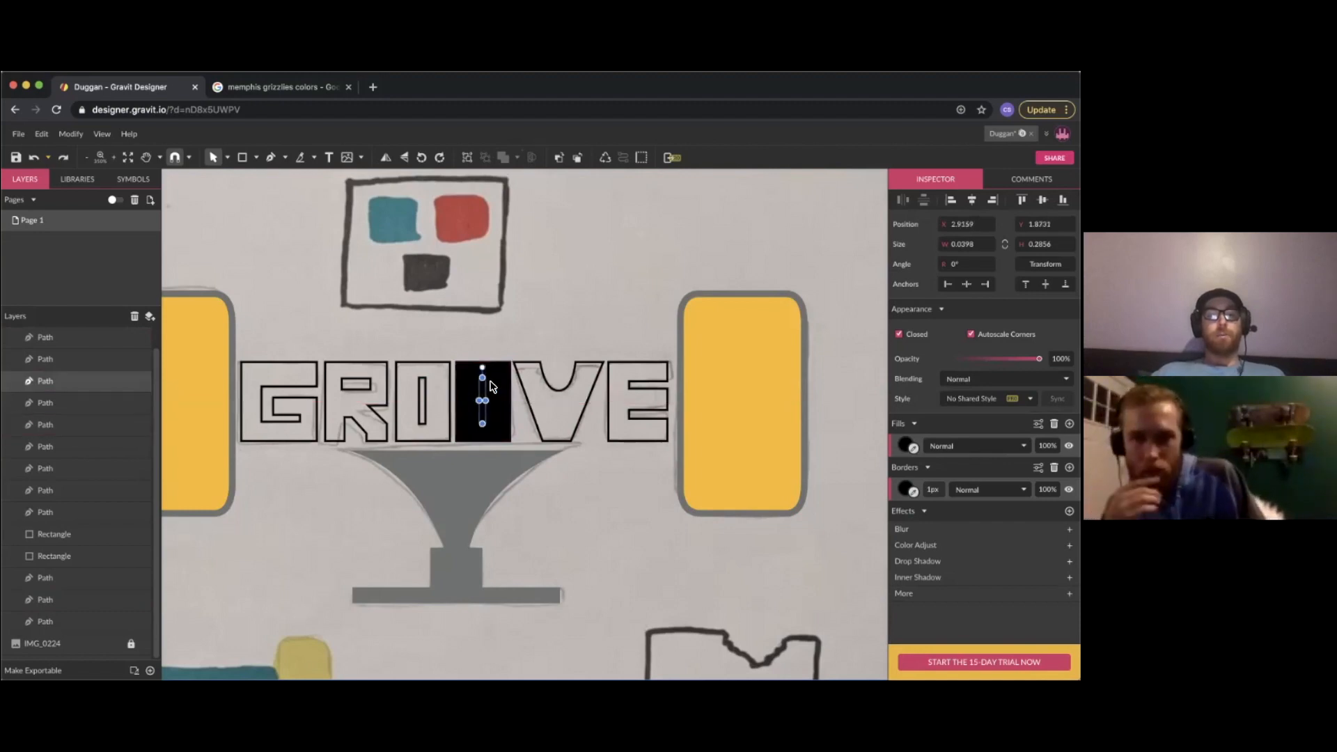
Subtract the second O's narrow counter from its black-filled outline as a compound shape
left_click_drag(465, 347, 503, 401)
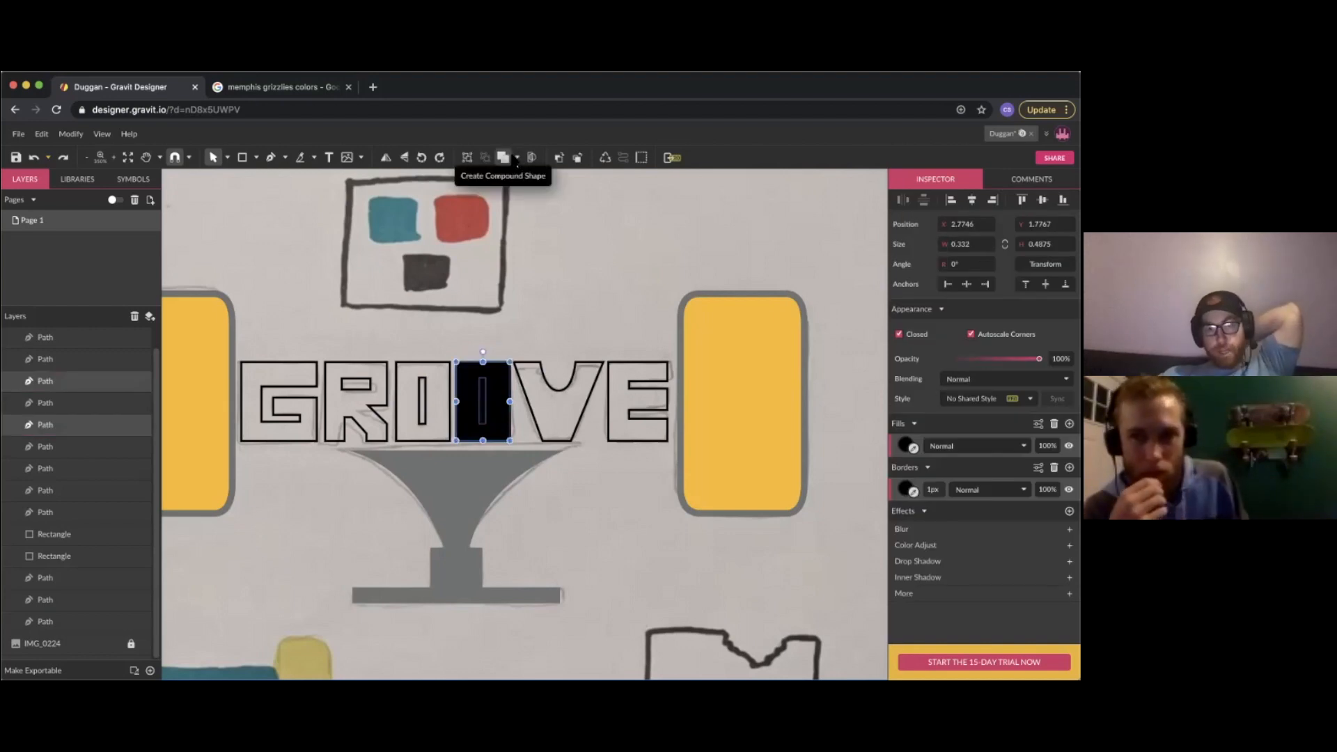
left_click(519, 159)
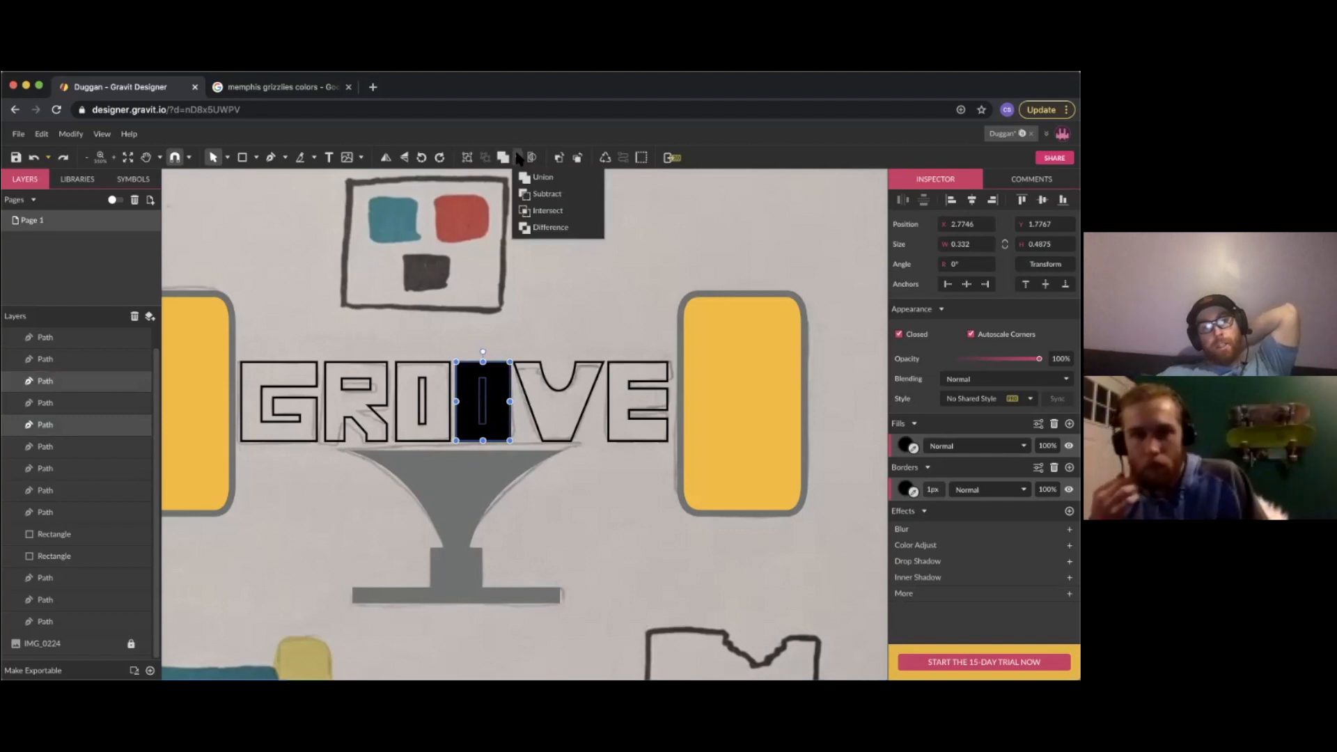
left_click(545, 194)
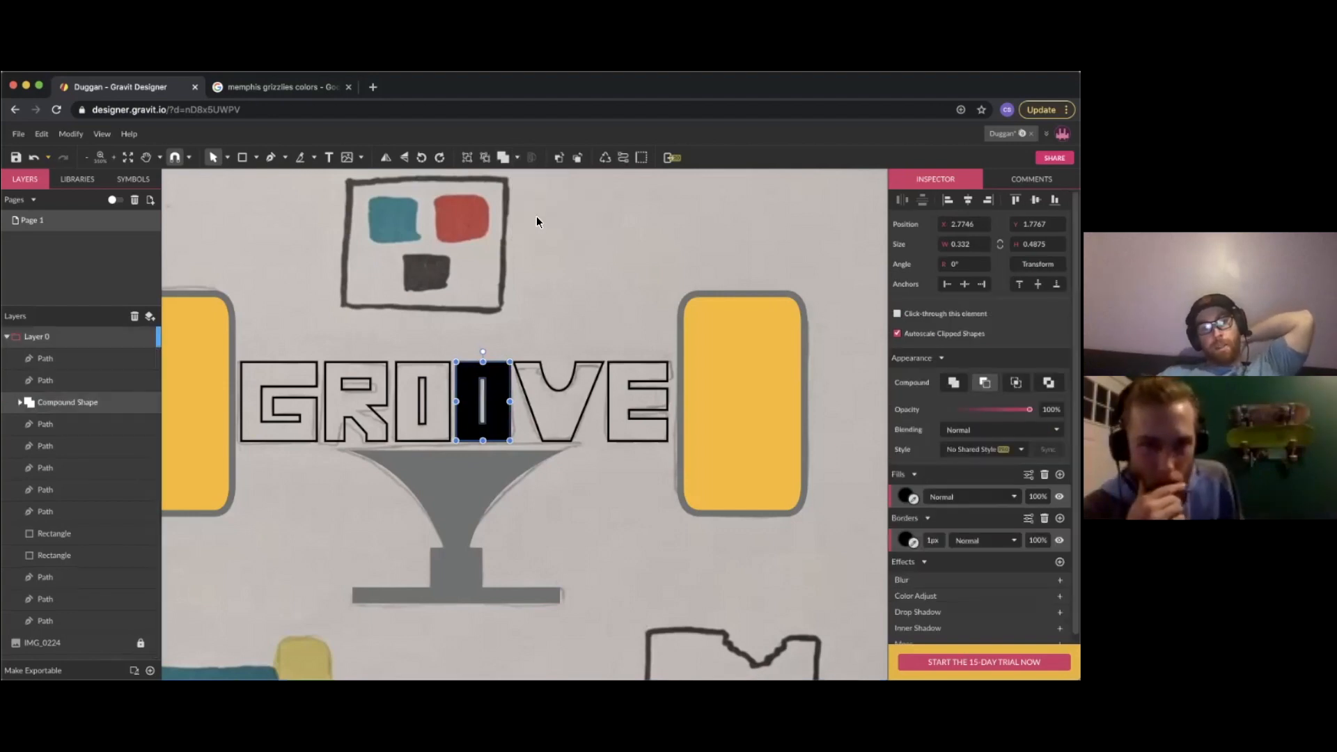
left_click(519, 158)
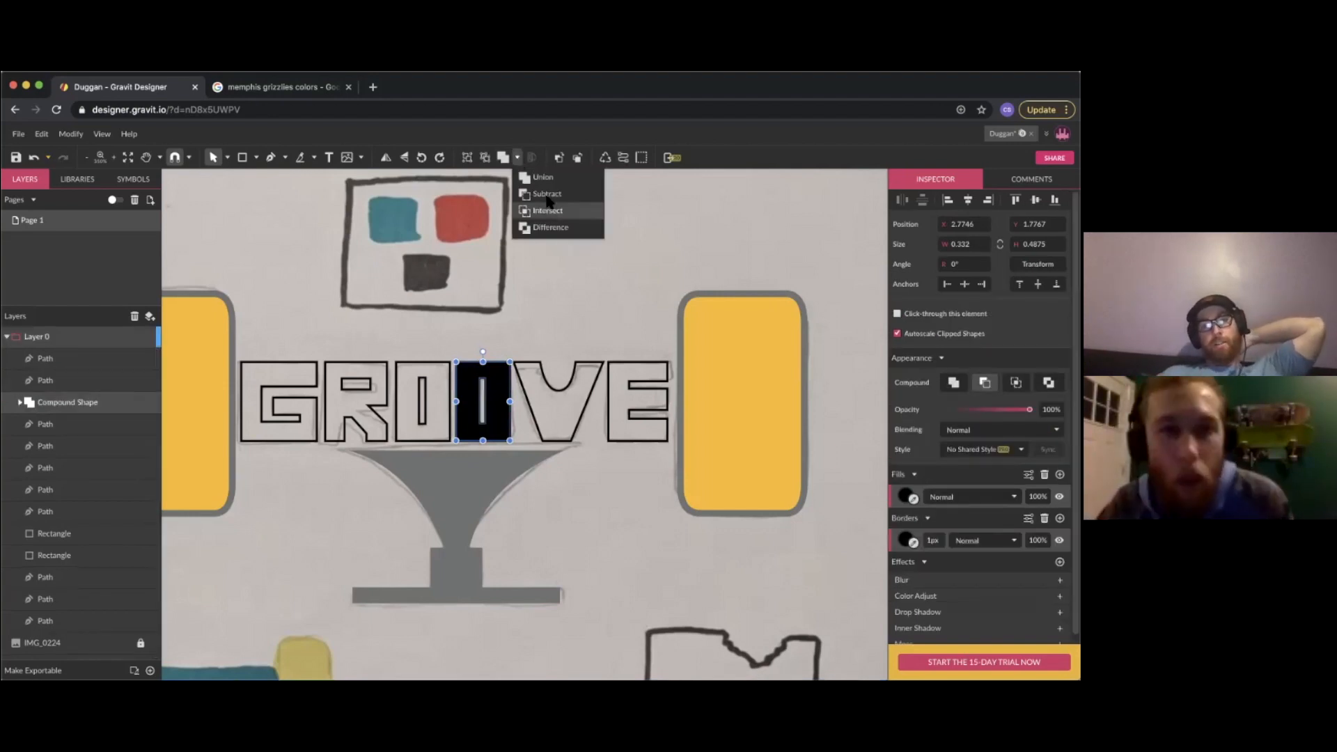
Fill the first O and the R with black and subtract their inner counters as compound shapes
mouse_move(546, 194)
left_click(550, 281)
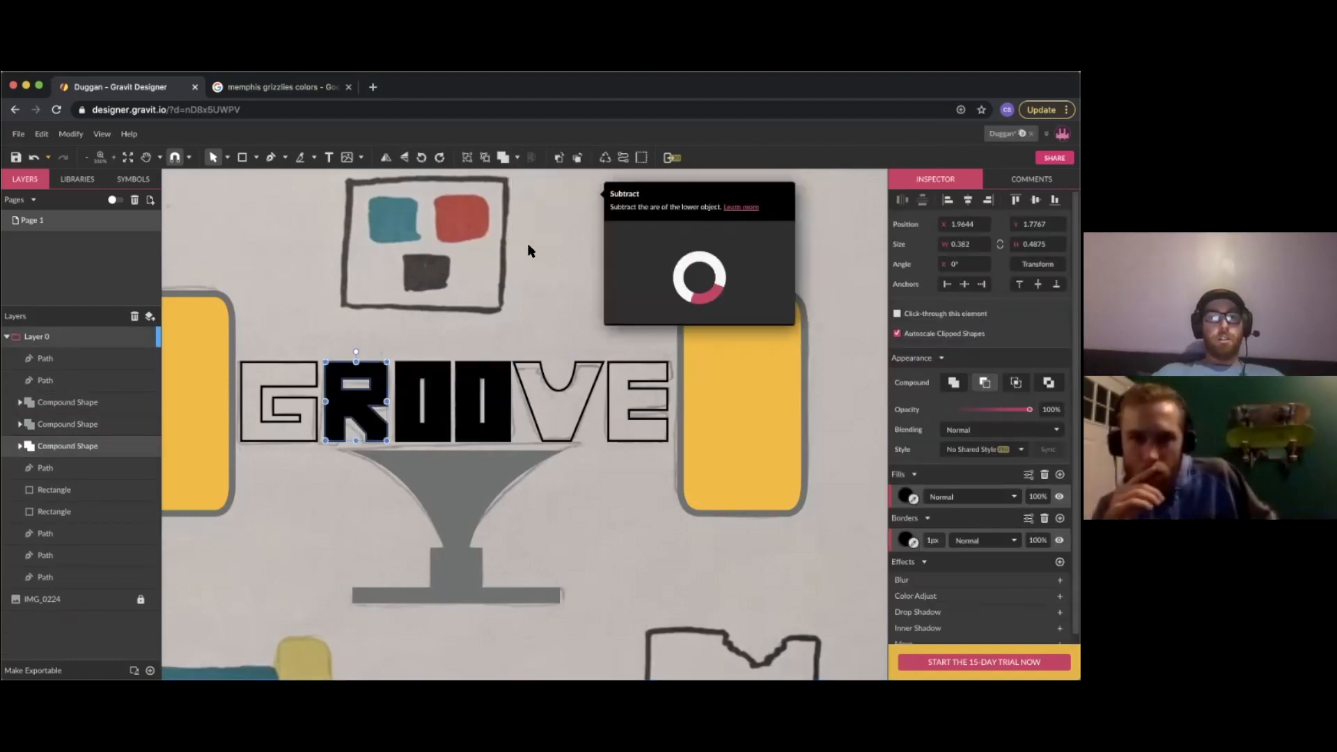
left_click(528, 243)
scroll(271, 407, "up", 5)
left_click(332, 410)
double_click(333, 411)
left_click(349, 283)
scroll(349, 283, "down", 5)
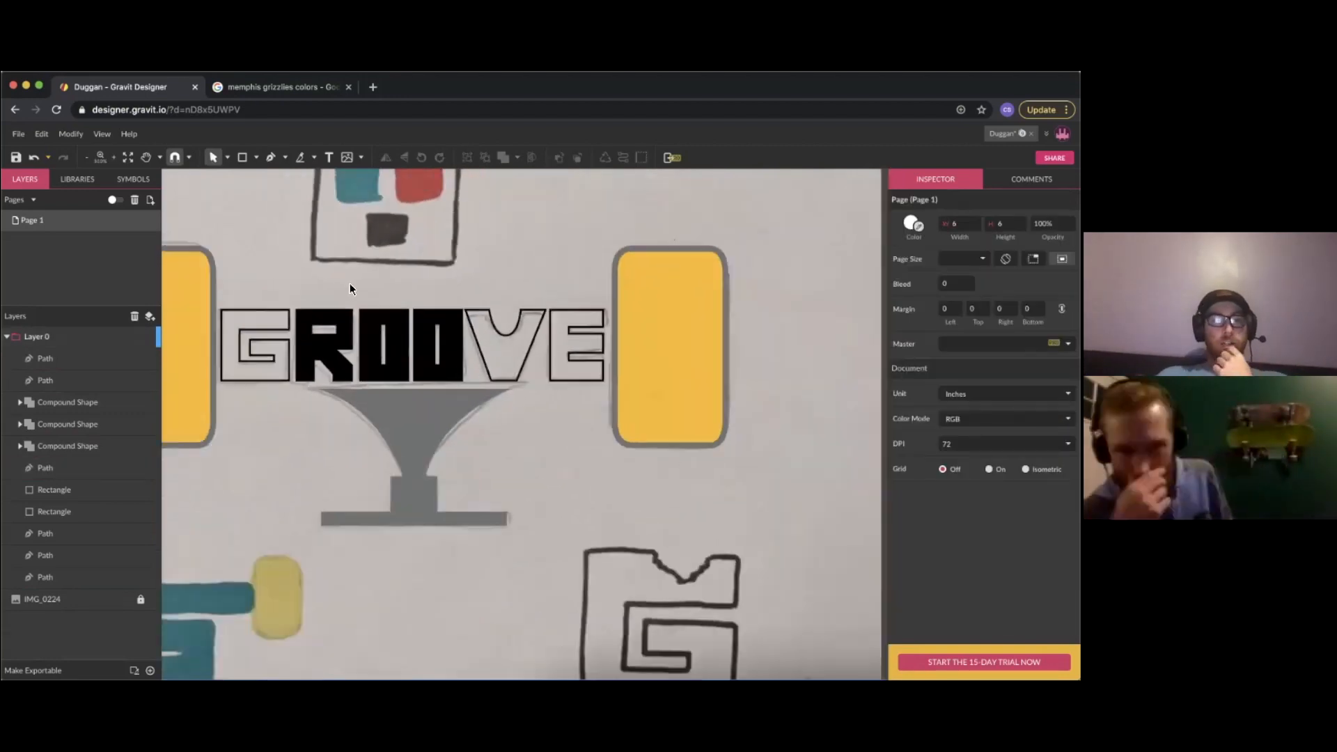
Adjust the upper corner point of the E's middle arm to straighten the arm
double_click(550, 343)
scroll(590, 343, "up", 5)
scroll(543, 343, "down", 2)
left_click_drag(587, 327, 586, 333)
left_click(555, 231)
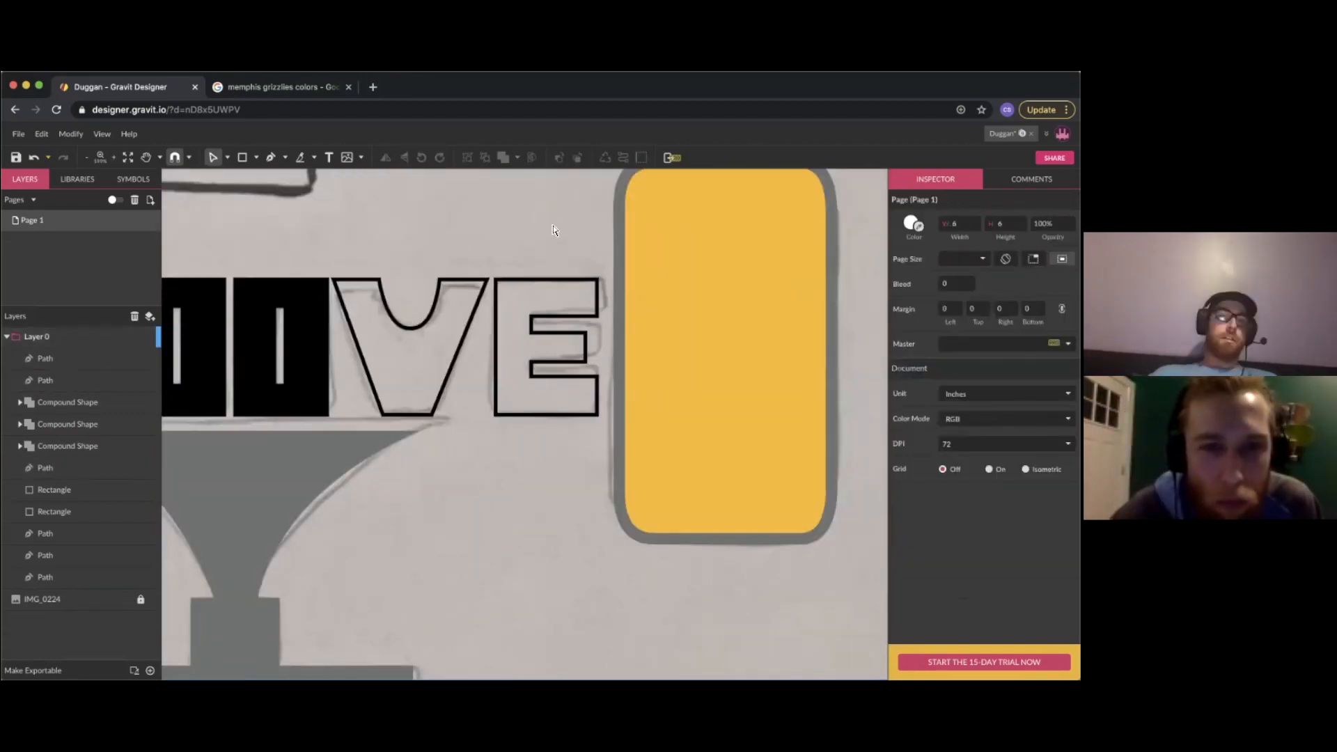
Fill the G, V and E outlines with black to match the other letters
scroll(554, 231, "down", 5)
left_click(364, 358)
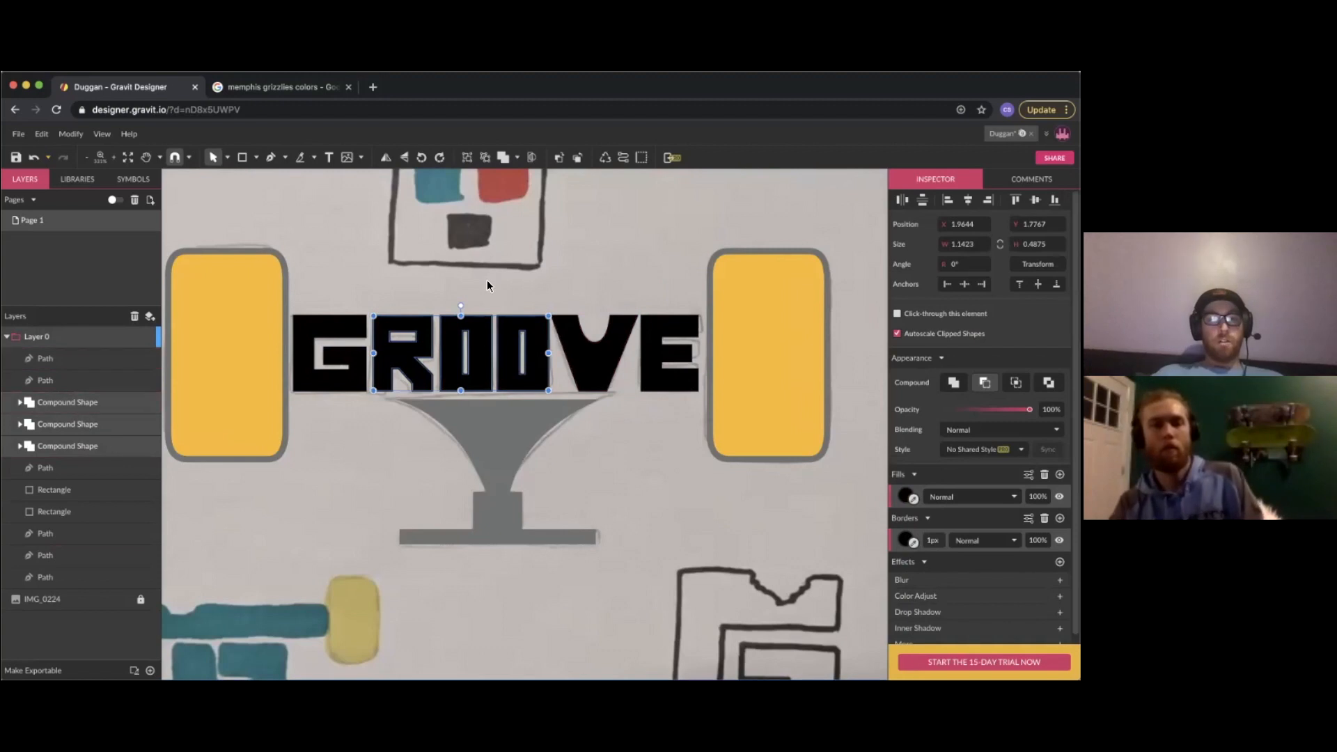
left_click(486, 280)
Remove the border from all six GROOVE letters
left_click_drag(333, 304, 688, 370)
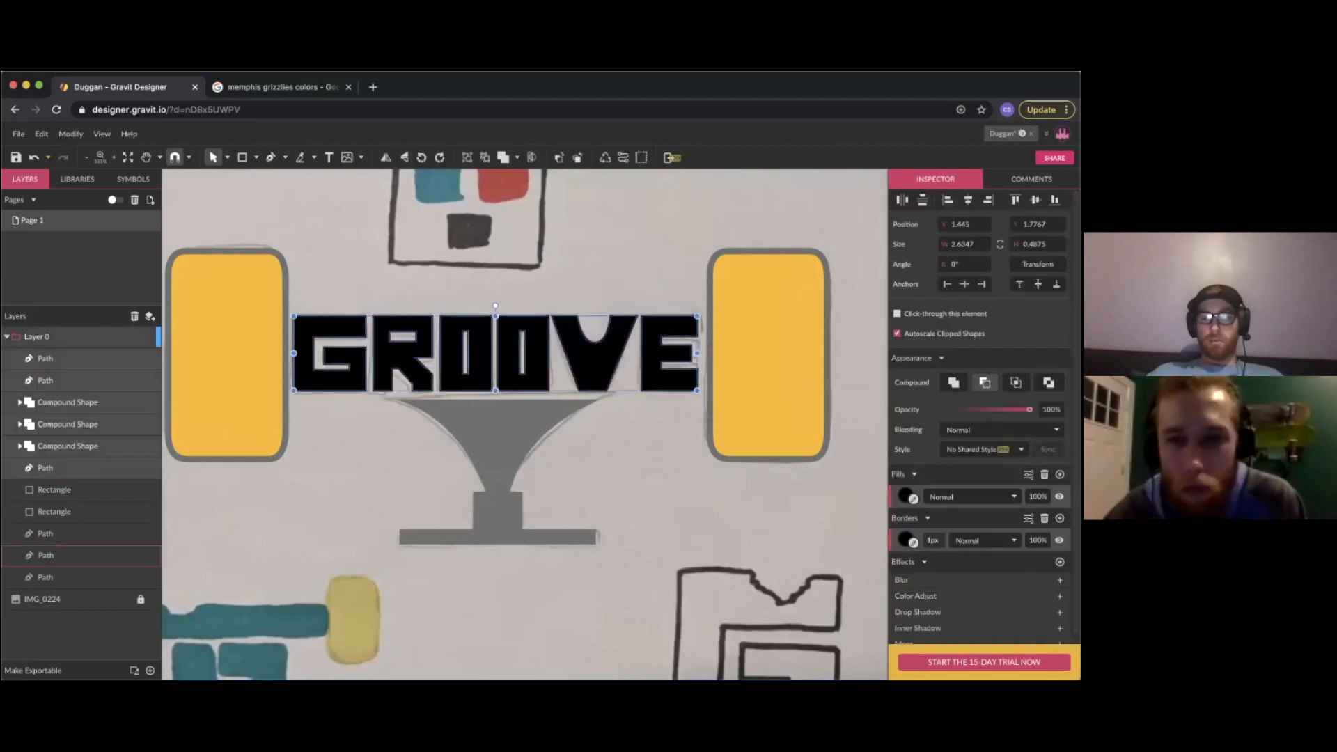
left_click(1044, 518)
scroll(632, 321, "up", 1)
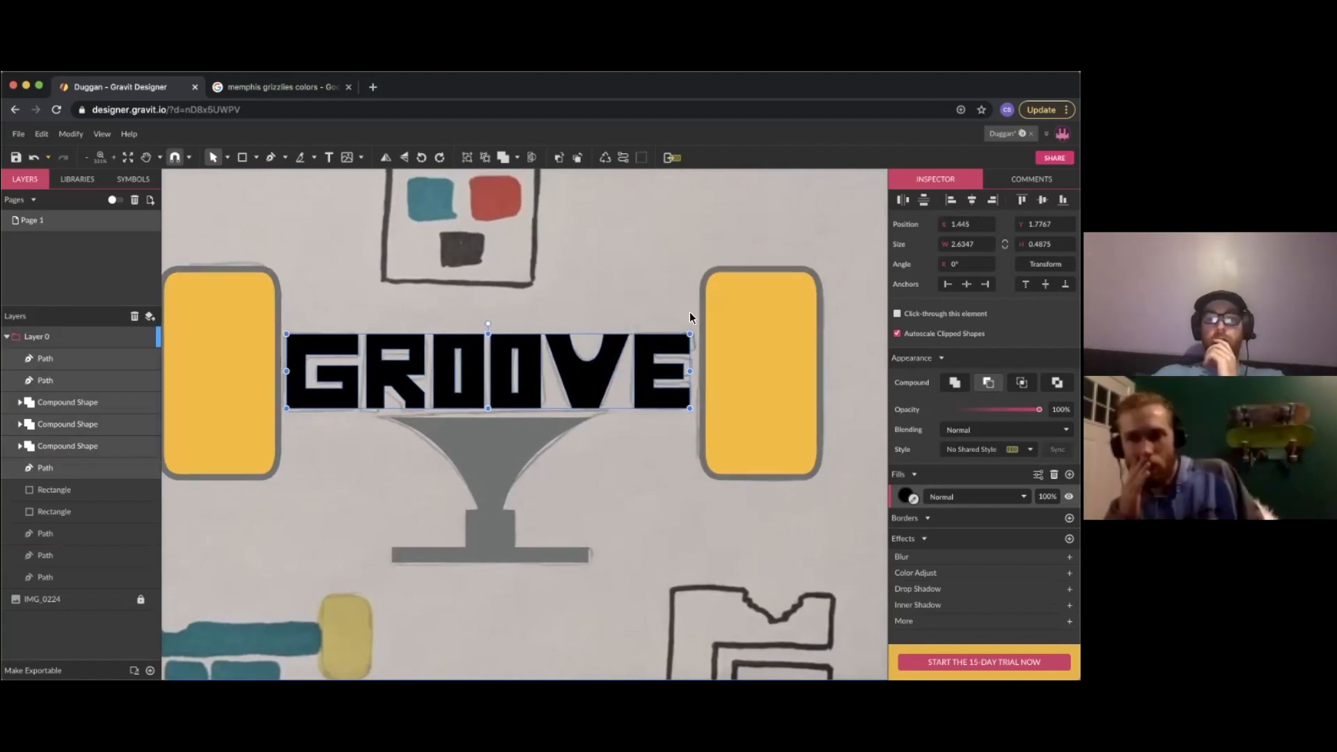
Fill all the GROOVE letters with the teal #237381 sampled from the boxed swatch in the reference photo
left_click_drag(906, 495, 432, 195)
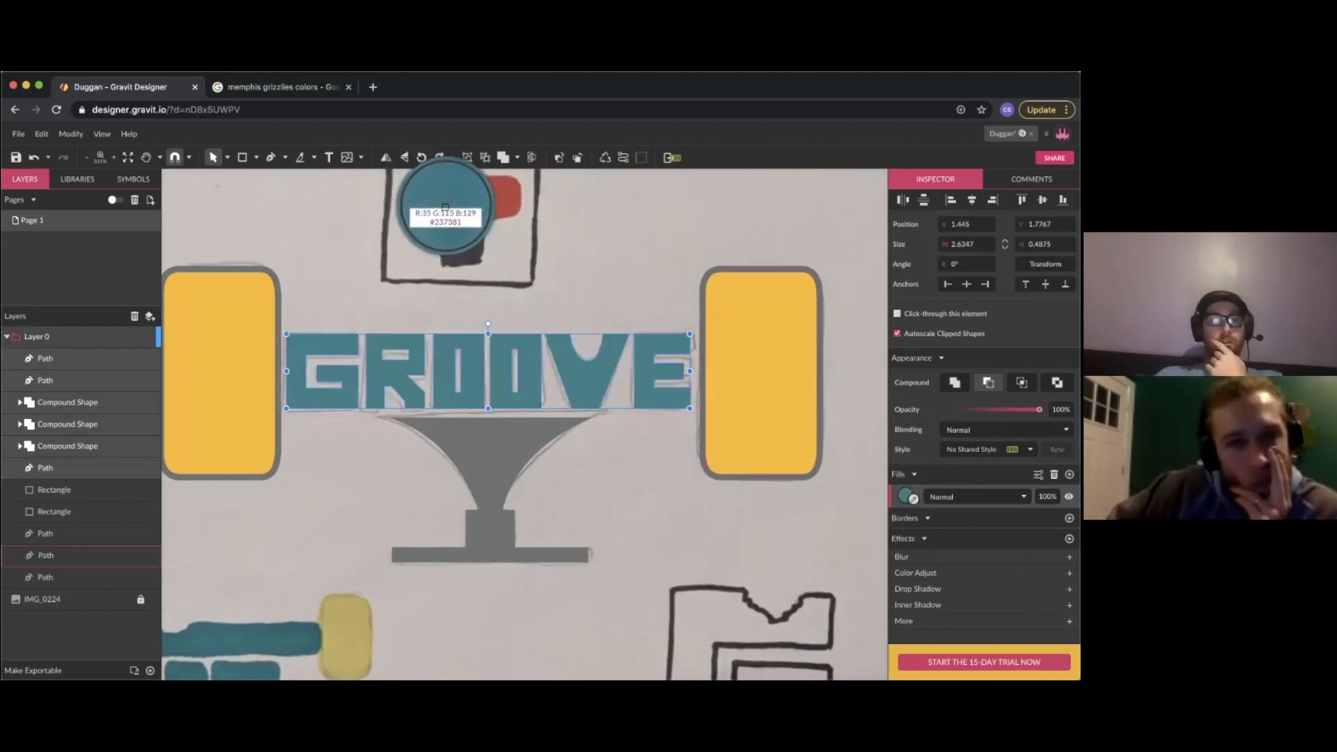
left_click(449, 210)
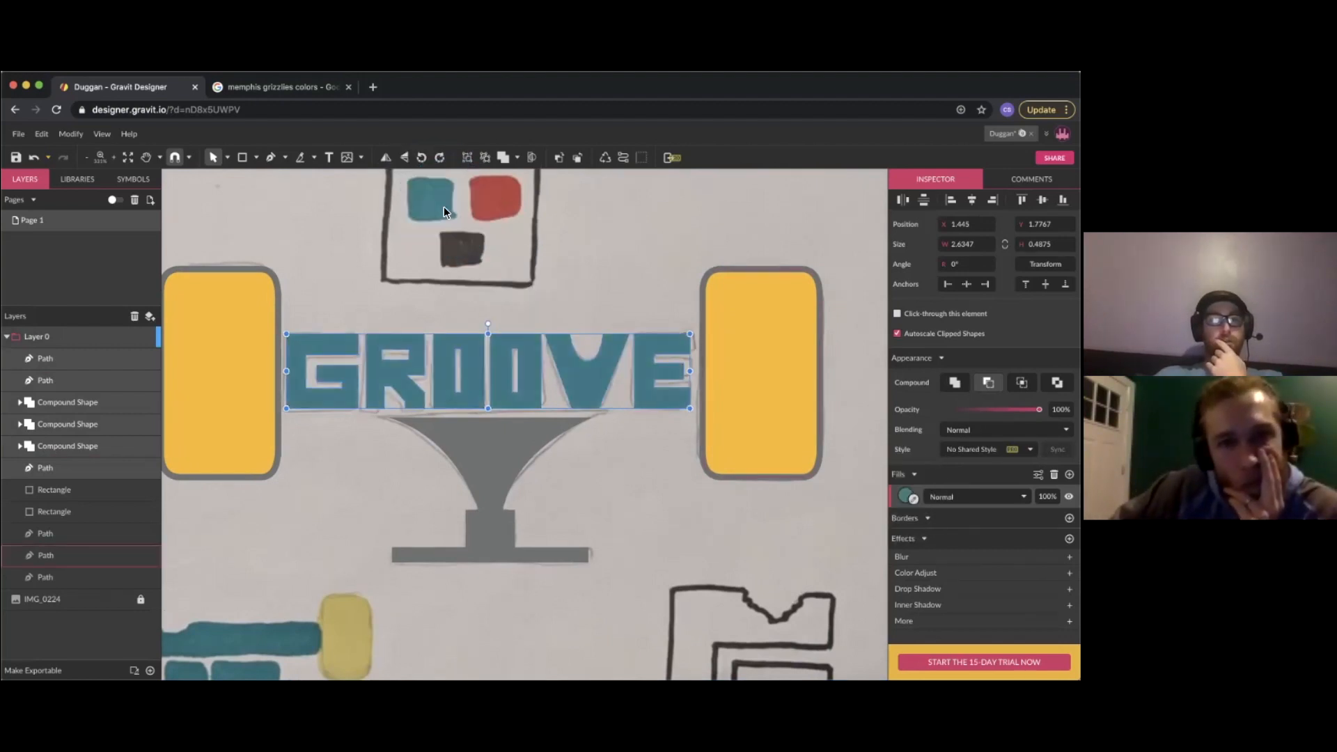
left_click(593, 267)
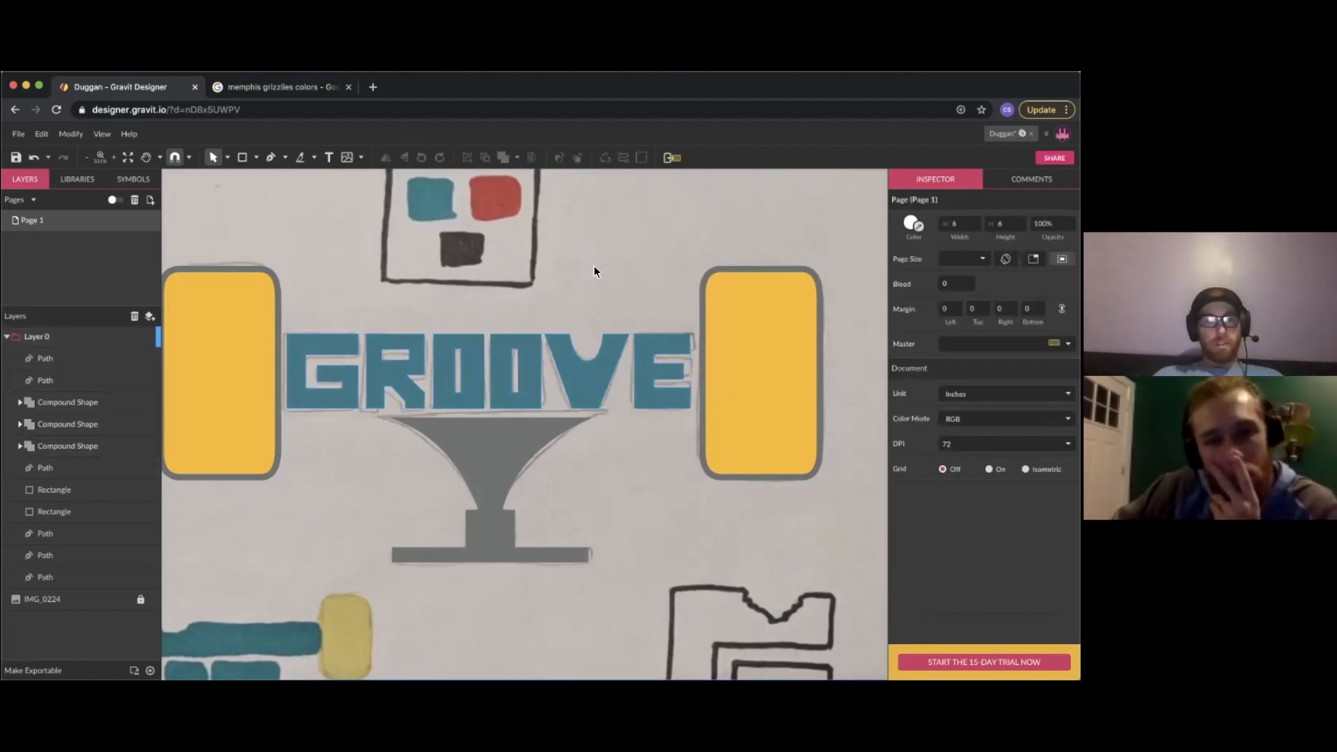
Recolour the V with the red sampled from the boxed swatch in the reference photo
scroll(593, 279, "up", 1)
scroll(594, 280, "down", 3)
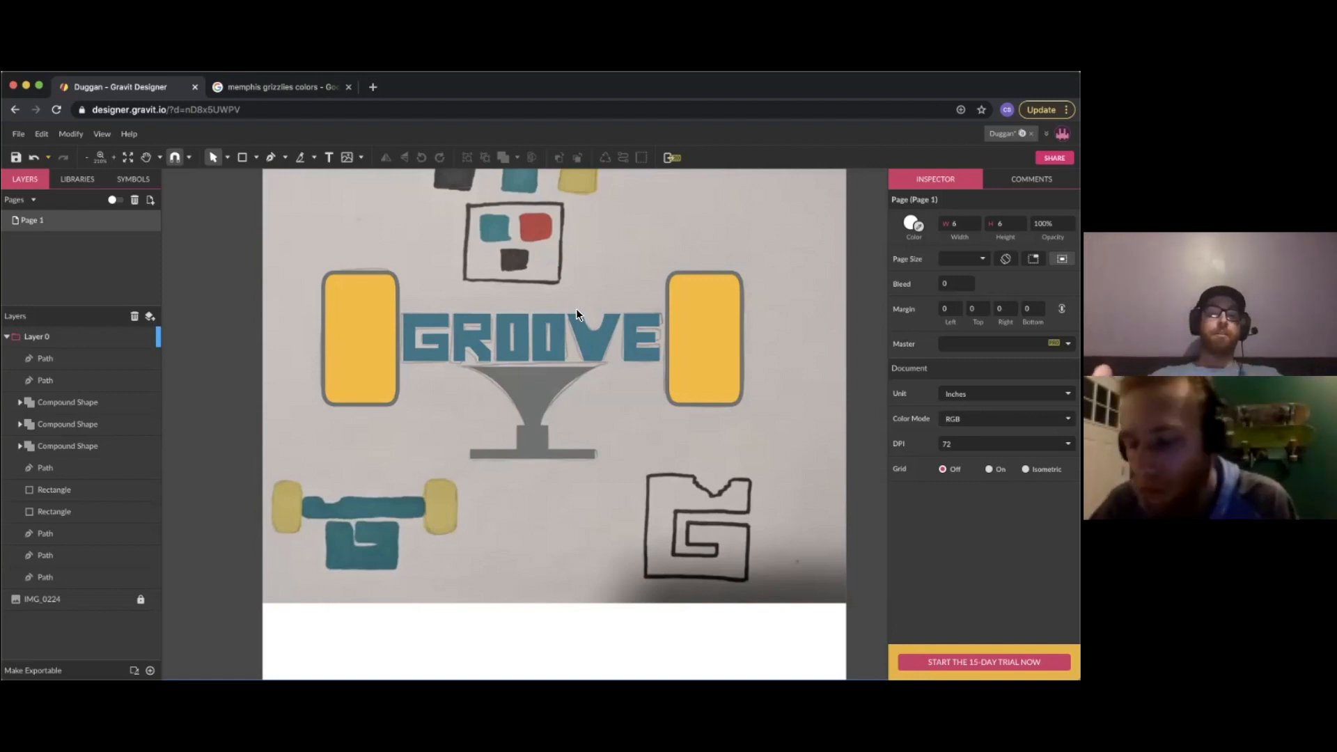
left_click(599, 345)
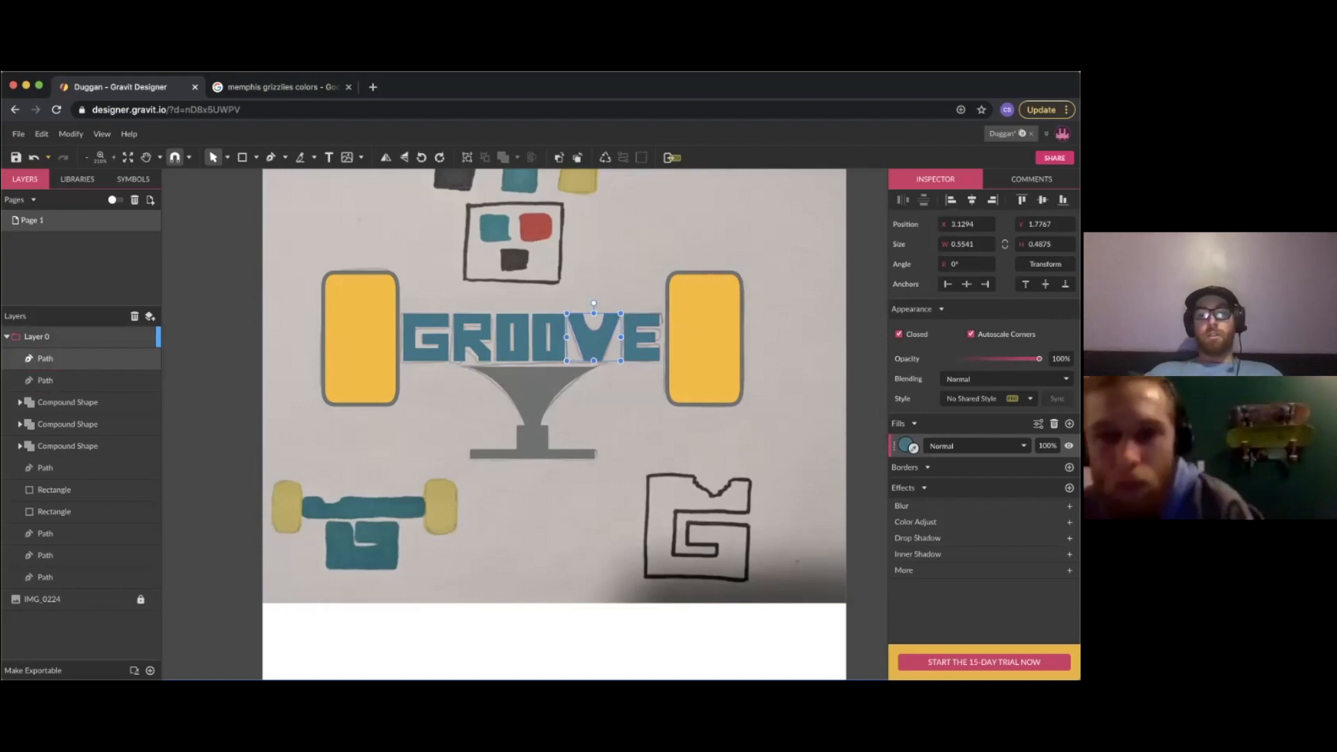
left_click(912, 447)
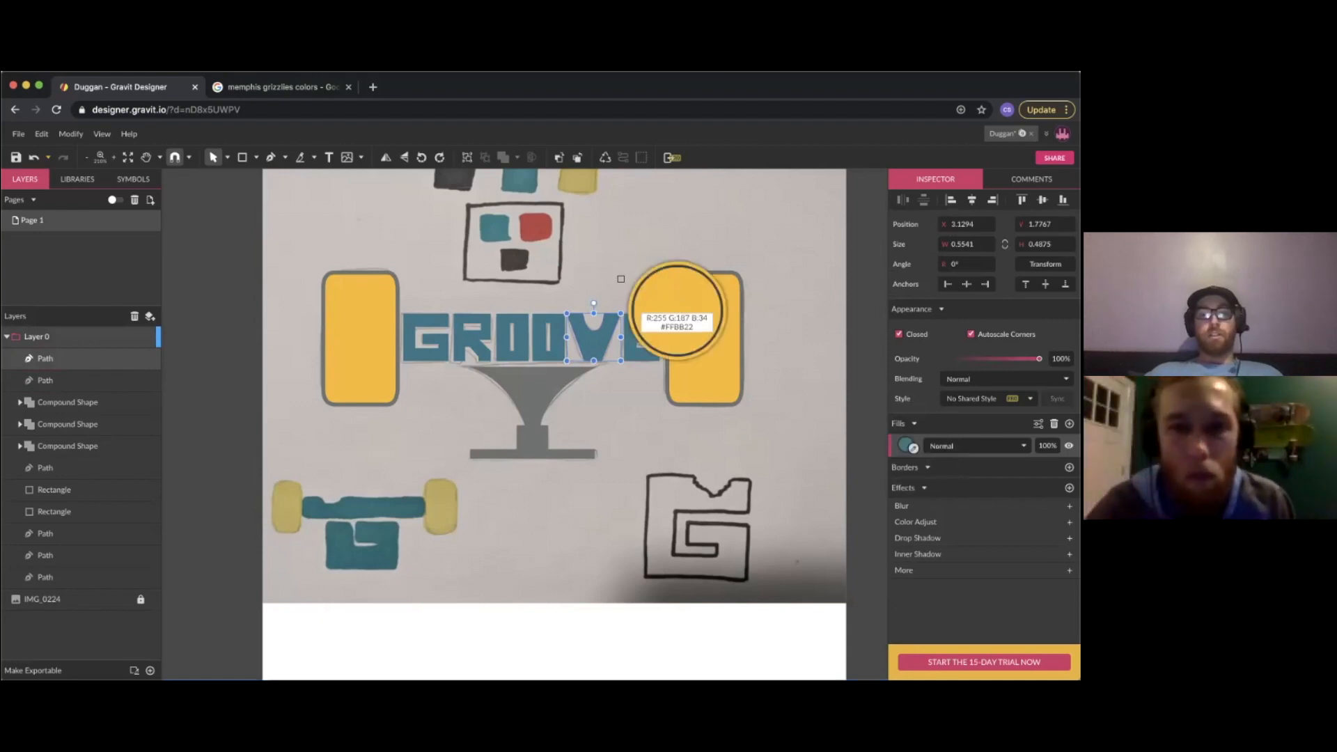
left_click(531, 228)
left_click(640, 270)
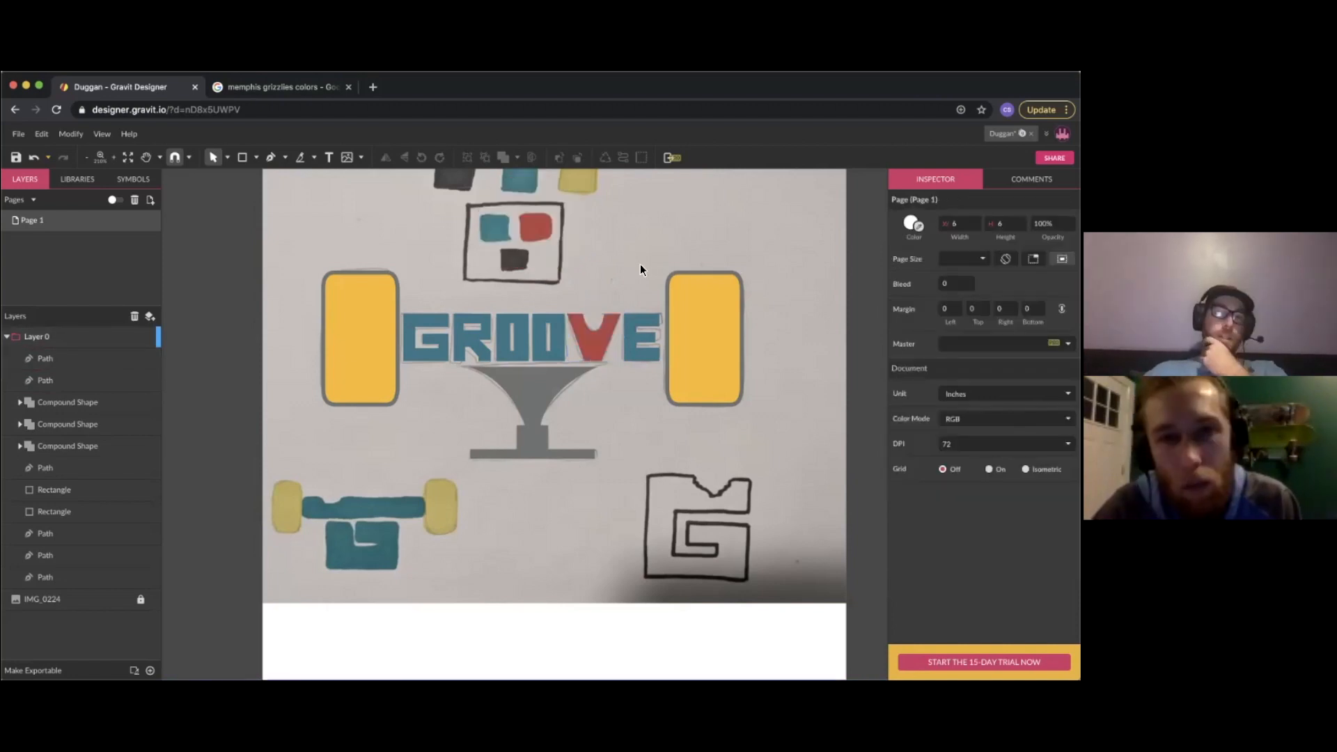
Hide the IMG_0224 reference photo and compare the logo with and without it
scroll(635, 270, "down", 2, "ctrl")
scroll(635, 270, "up", 6, "ctrl")
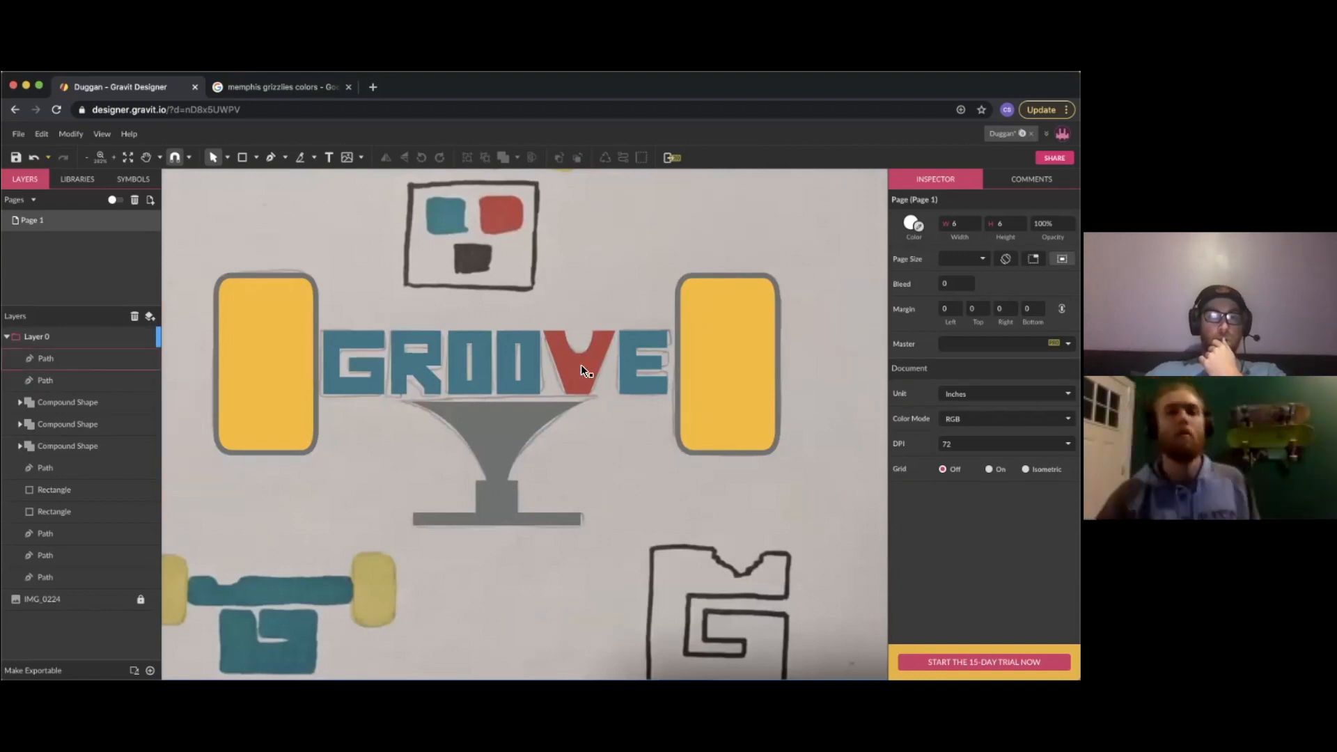
scroll(580, 364, "down", 3, "ctrl")
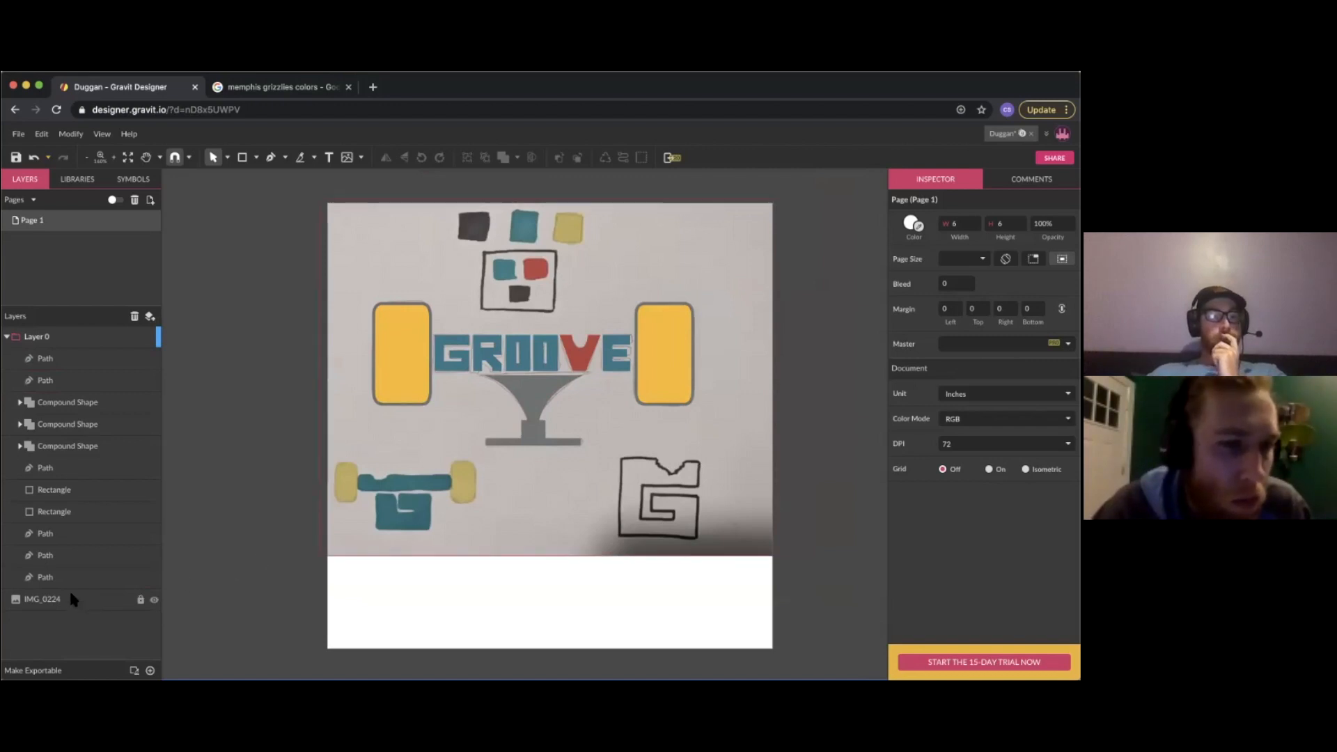
left_click(154, 599)
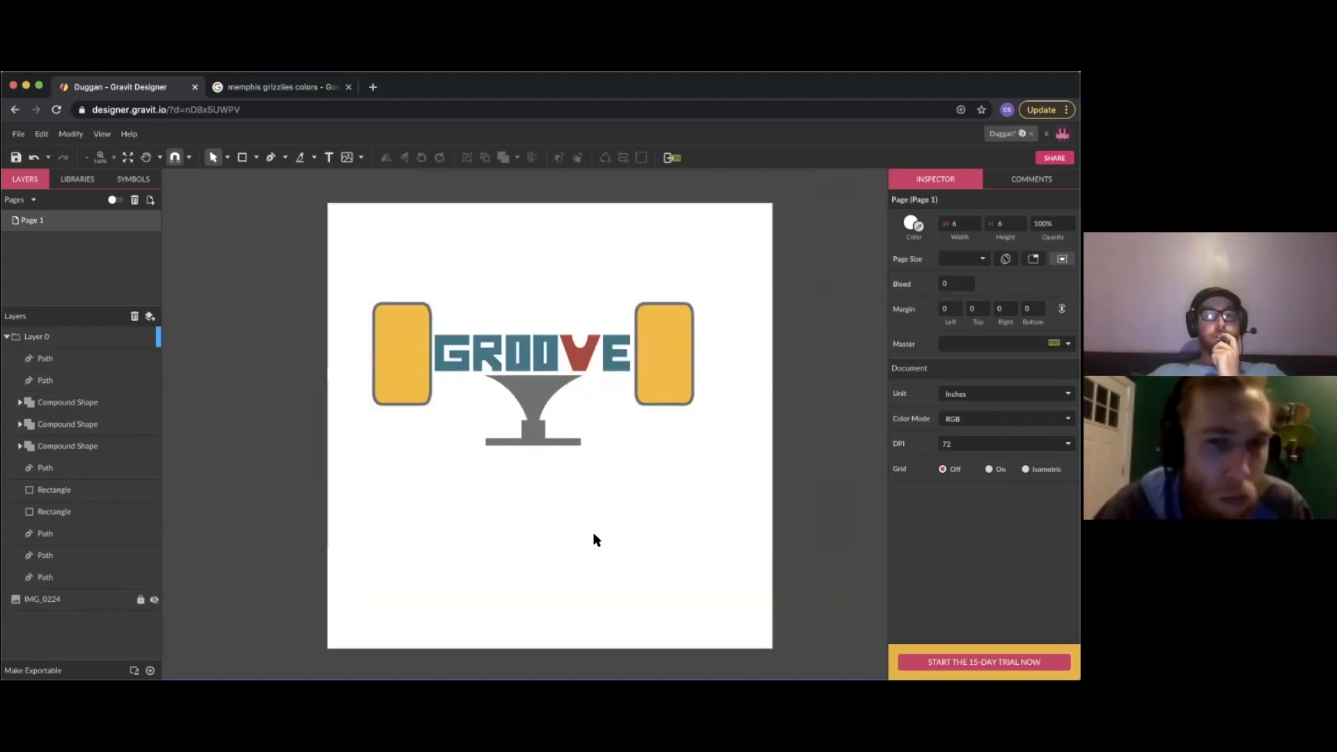
scroll(486, 446, "up", 5)
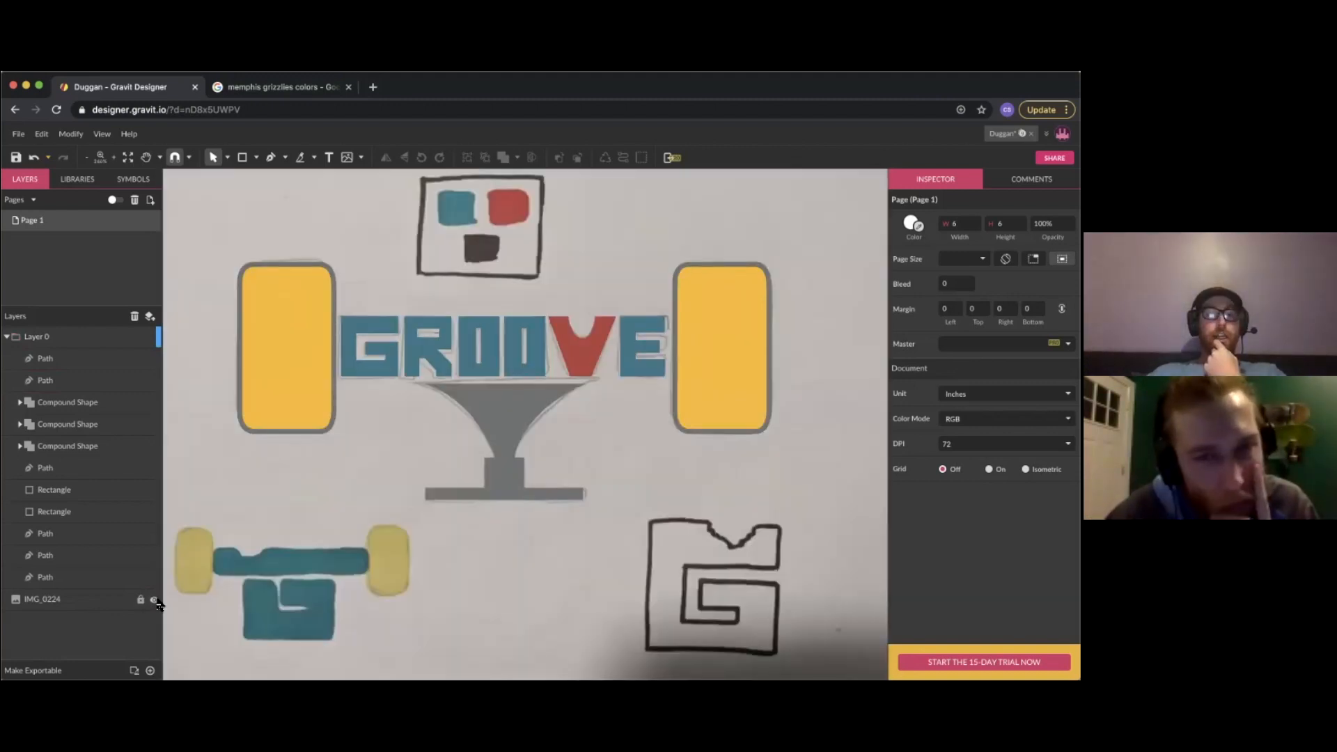
scroll(374, 292, "down", 2)
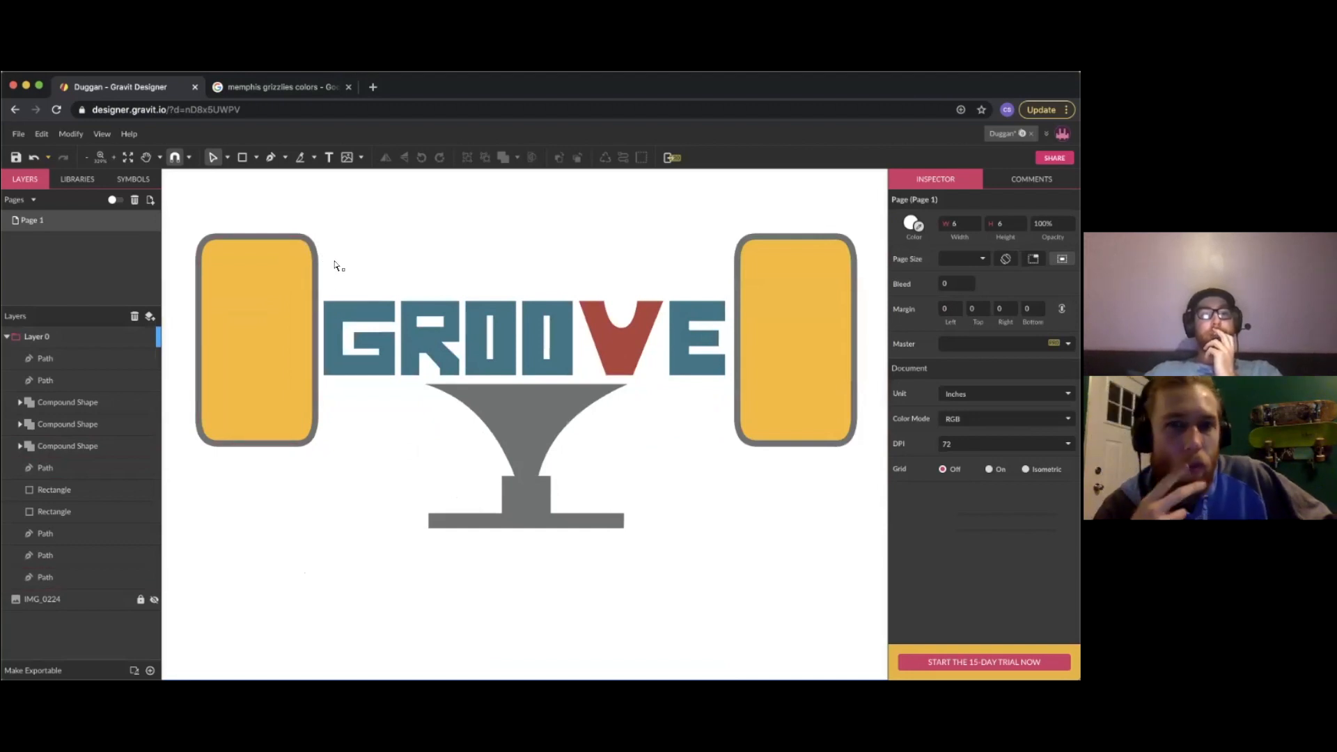
Try a 0.05 corner radius on all corners of the G
double_click(330, 302)
scroll(317, 341, "up", 2)
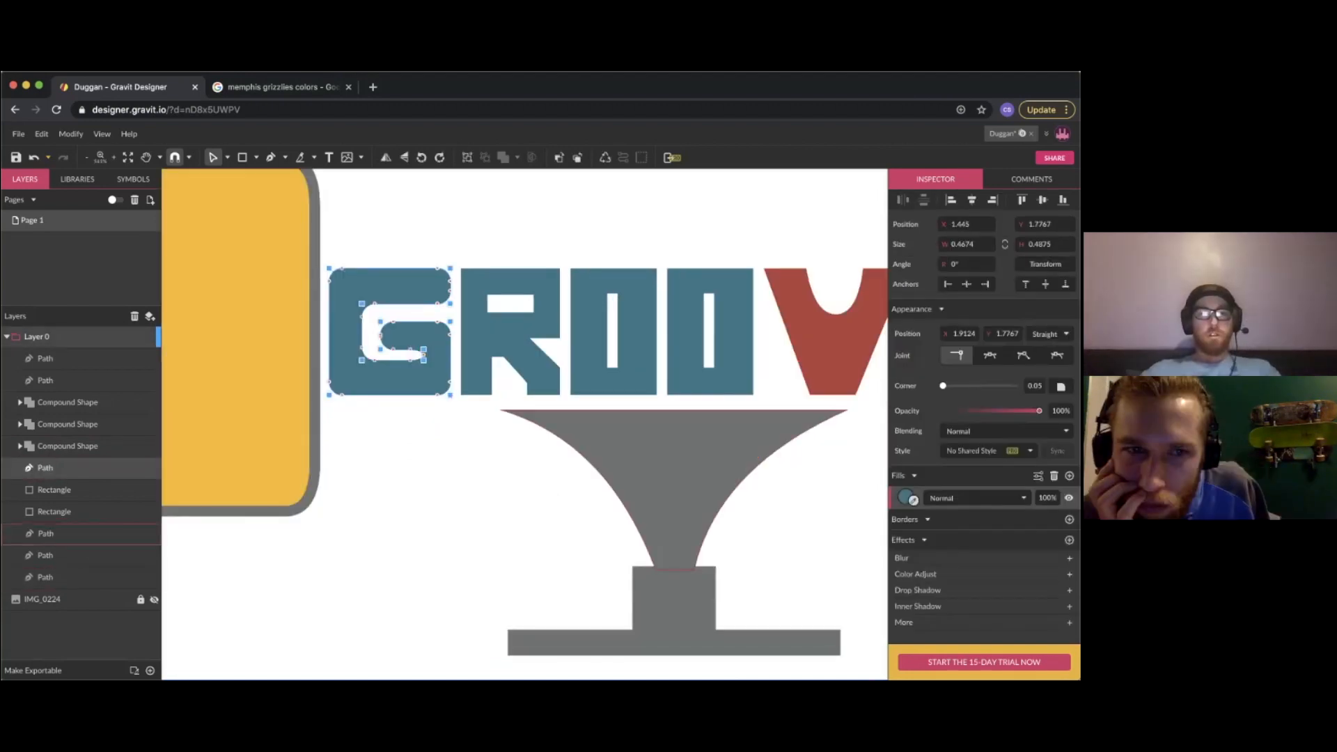
left_click(538, 239)
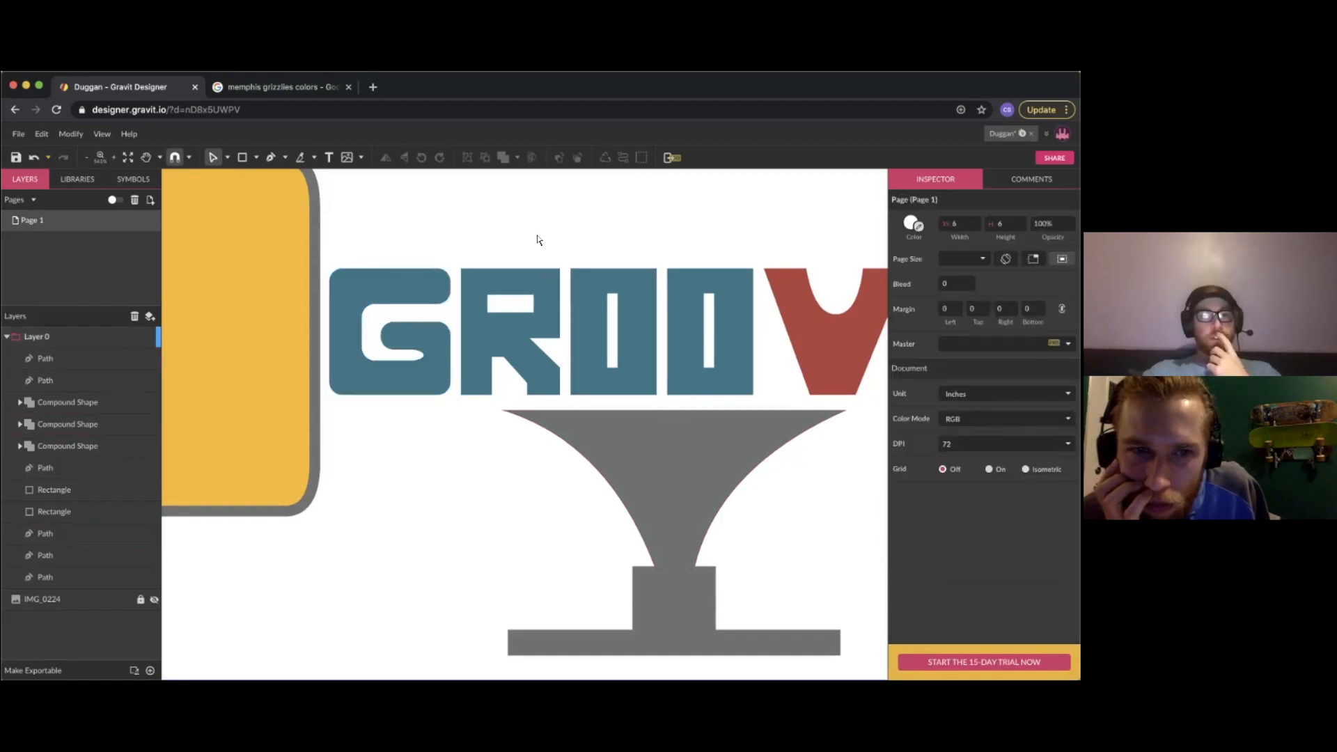
key("ctrl+z")
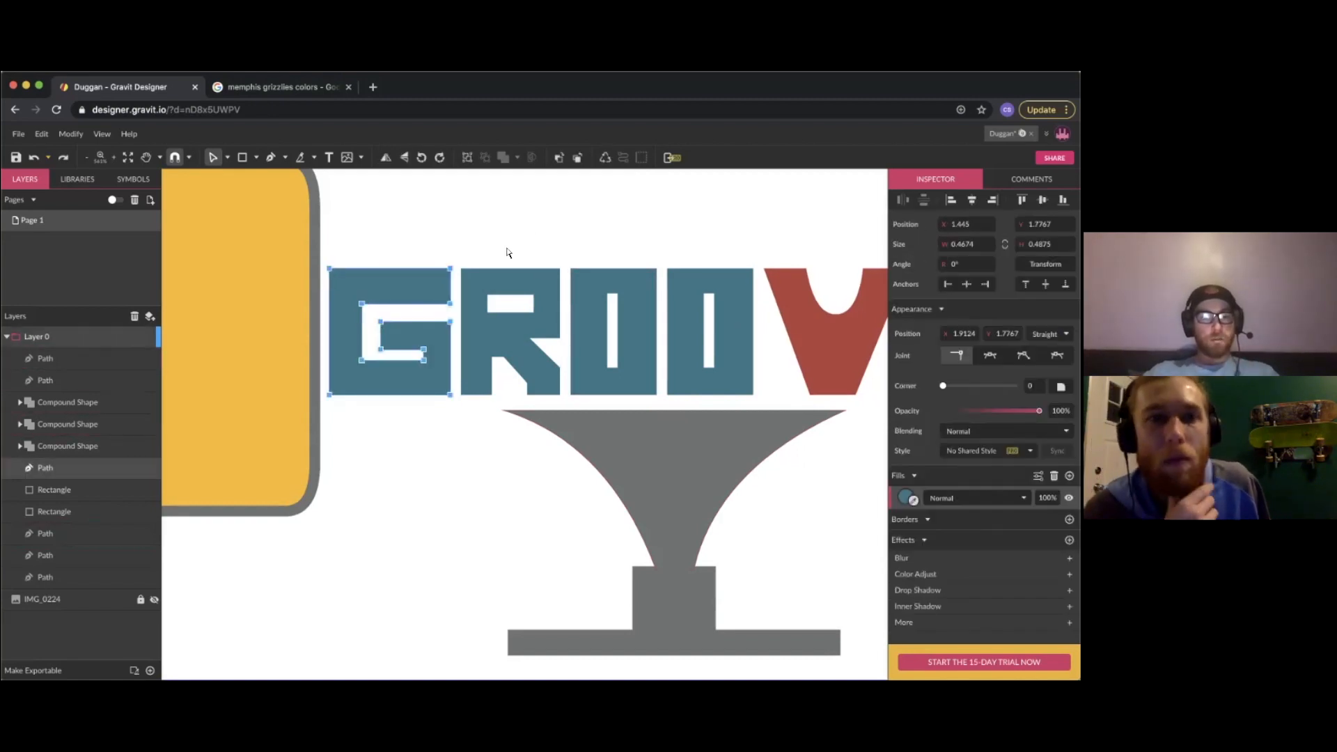
Slightly round the corners of the G and of the R's outline and counter
left_click(478, 252)
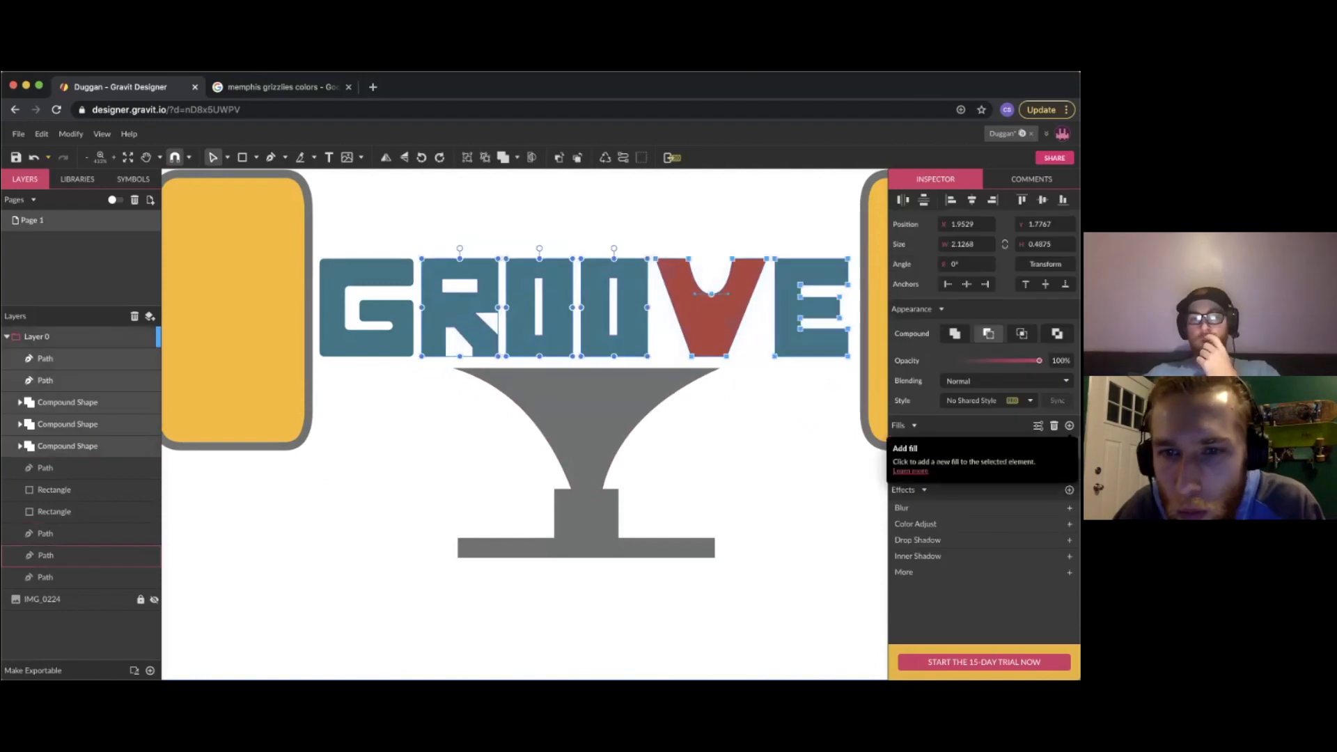
double_click(480, 310)
left_click(476, 315)
left_click(508, 253)
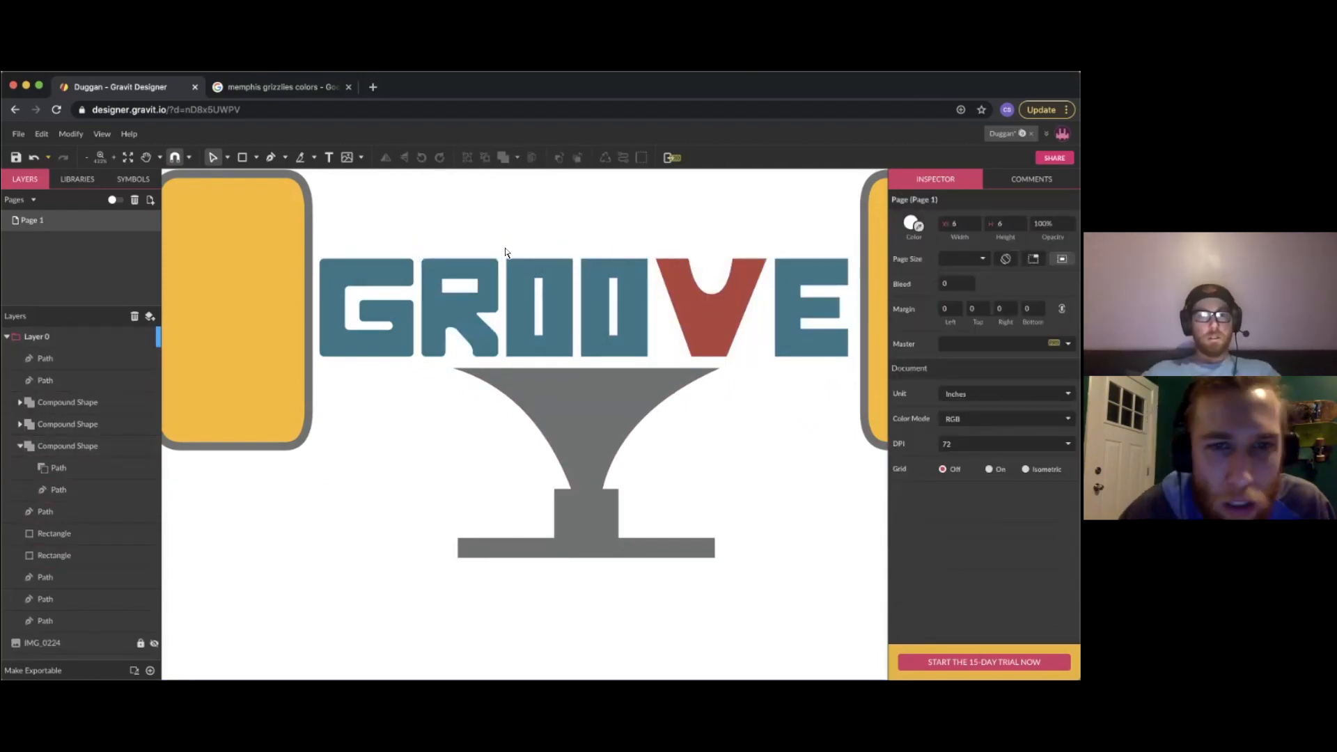
double_click(444, 293)
left_click_drag(485, 271, 433, 301)
left_click(1020, 386)
left_click(507, 249)
Slightly round the corners of both O outlines and their narrow counters
double_click(525, 267)
mouse_move(499, 242)
left_mouse_down()
mouse_move(581, 366)
mouse_move(650, 377)
left_mouse_up()
left_click(1021, 386)
left_click_drag(525, 270, 624, 343)
left_click(1022, 386)
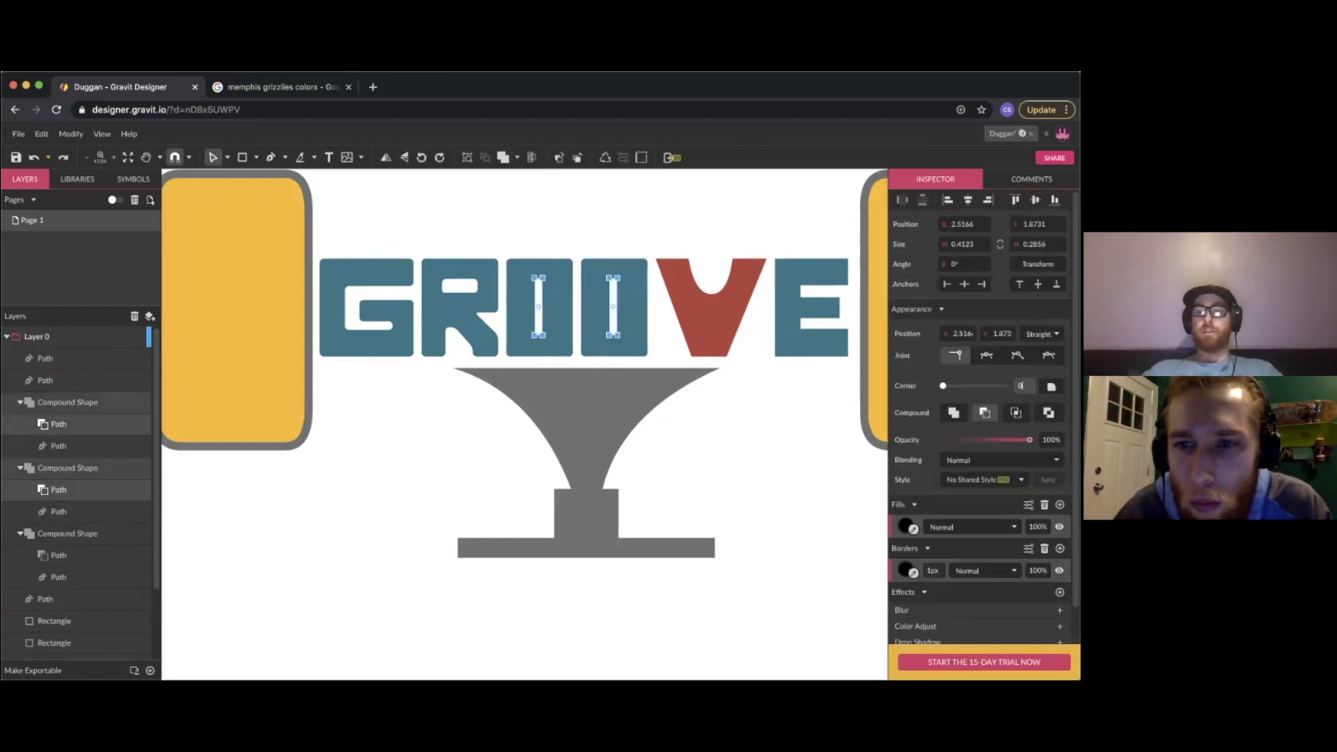
Apply the same slight corner rounding to the V and the E
left_click(674, 272)
left_click(782, 265)
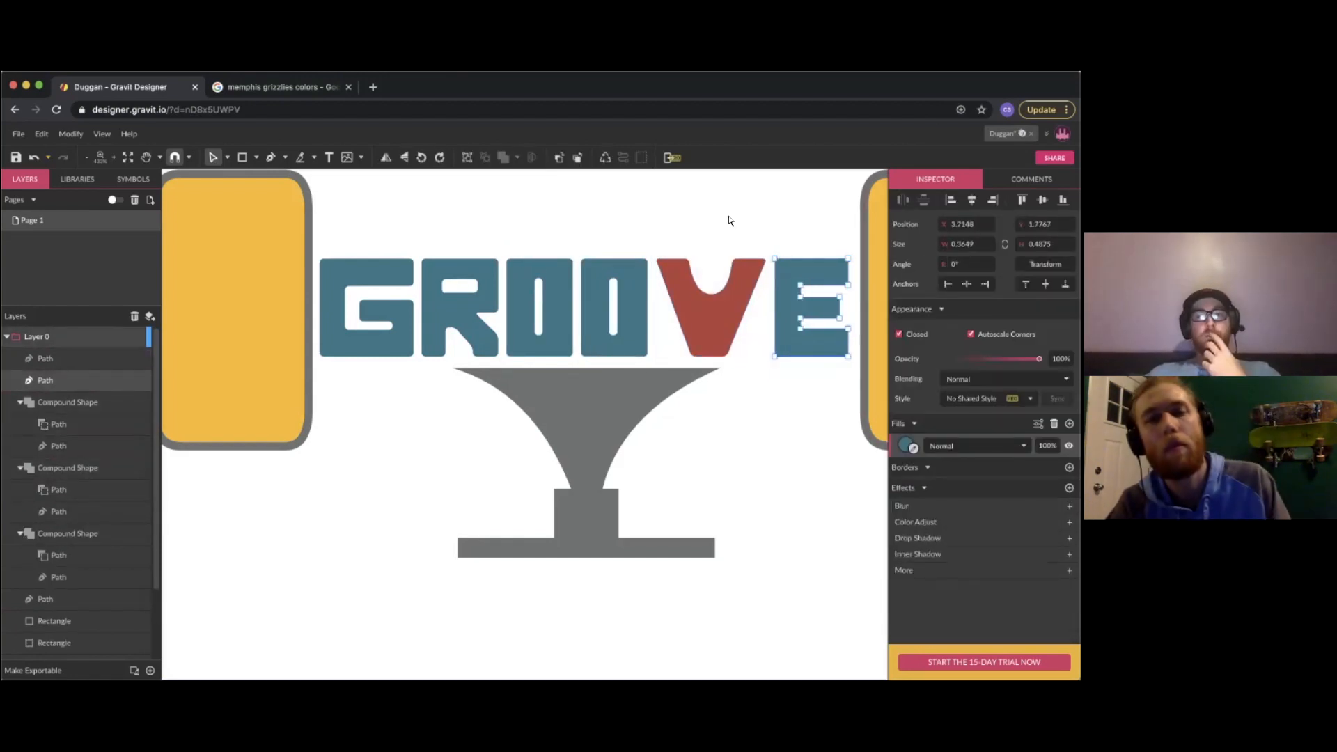
left_click(729, 220)
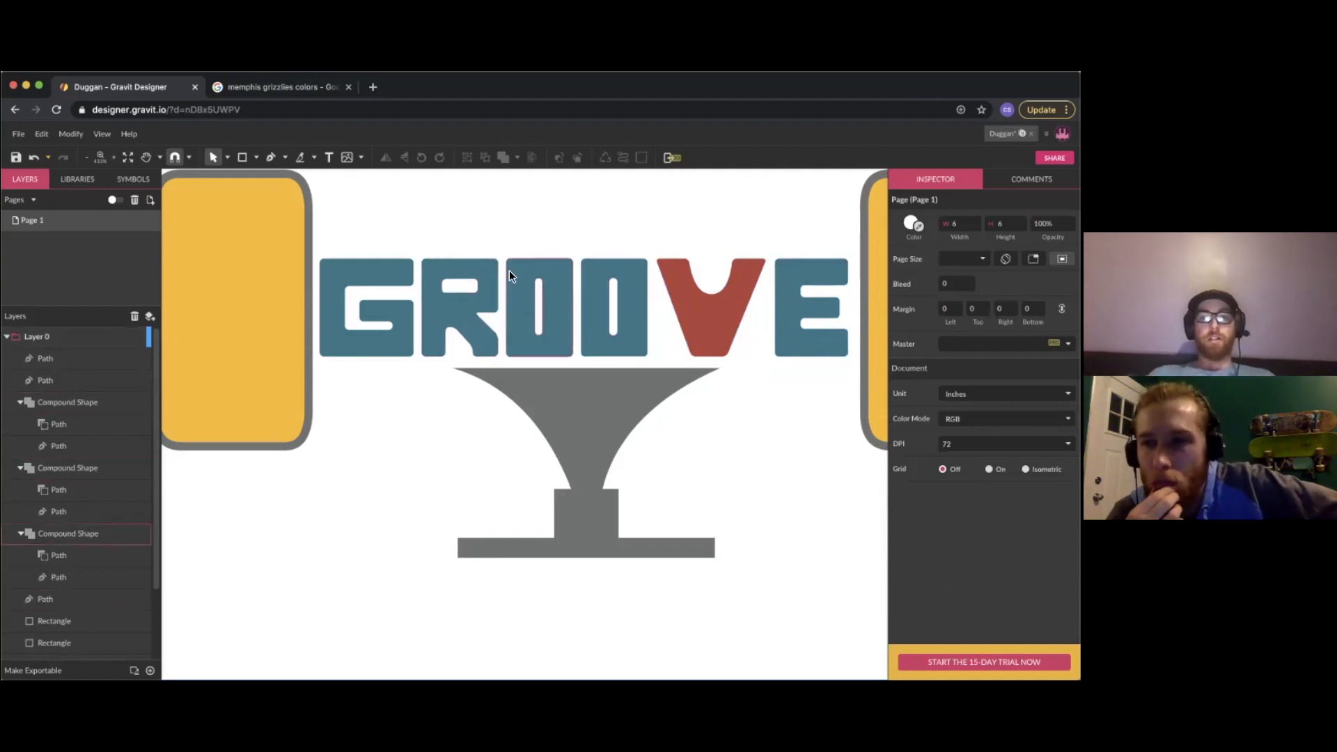
Check the rounded lettering, then combine the GROOVE letters into a group
left_click_drag(353, 245, 755, 367)
scroll(755, 367, "up", 3)
scroll(474, 318, "down", 4)
scroll(473, 321, "down", 5)
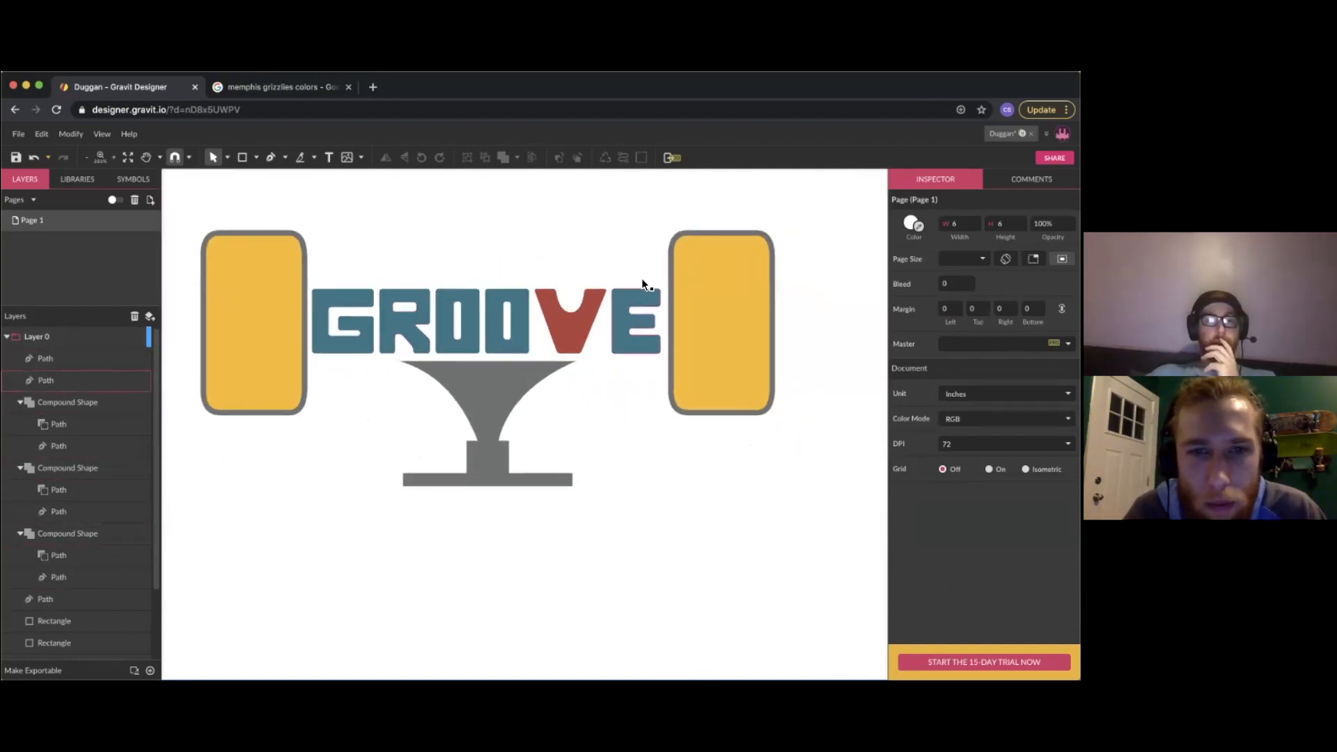
left_click_drag(642, 263, 375, 328)
Slightly round the corners of the rectangular block beneath the truck body
left_click(463, 458)
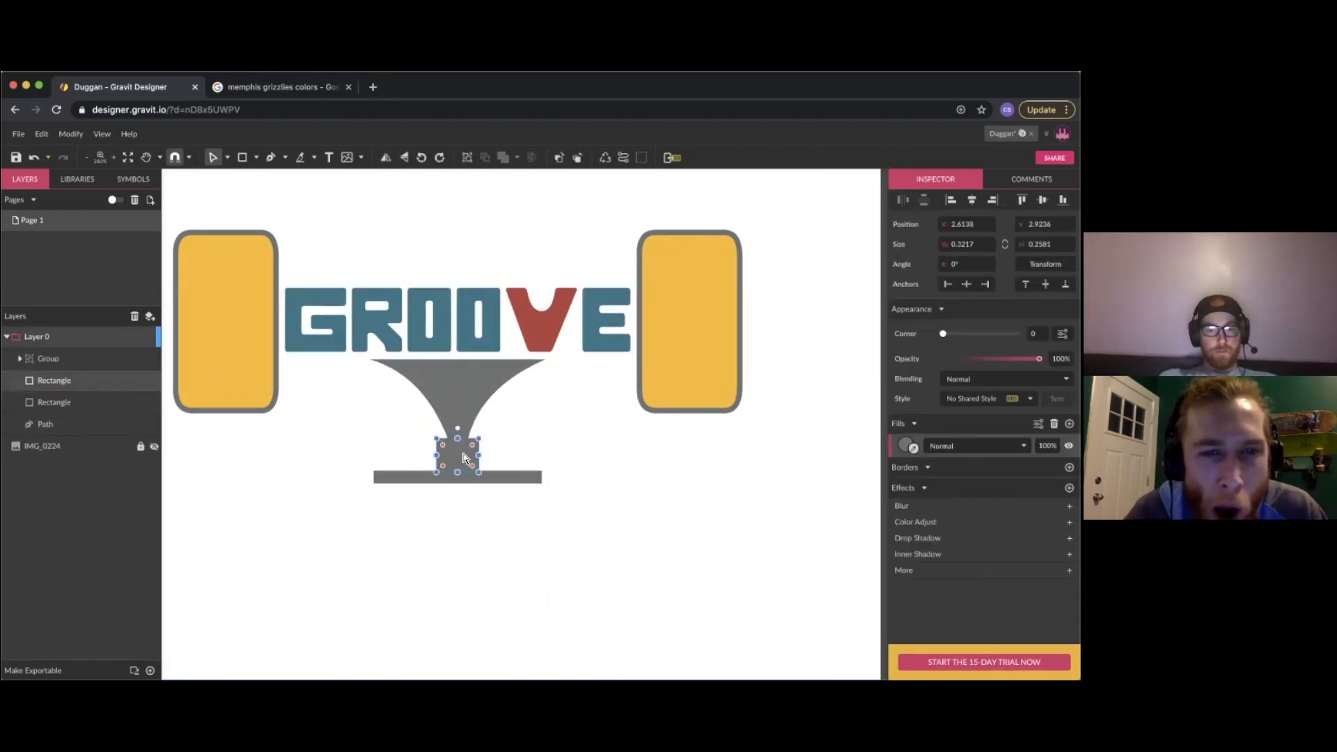
scroll(463, 457, "up", 6)
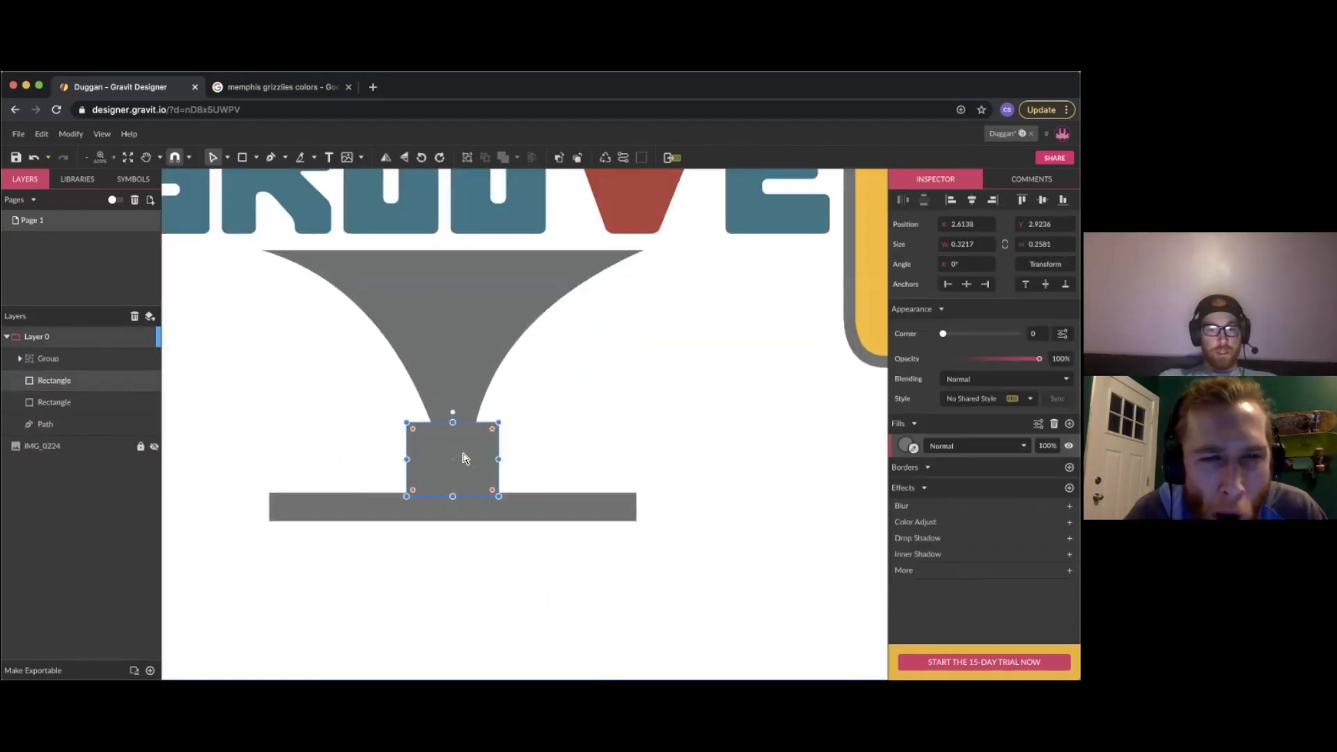
left_click_drag(525, 404, 522, 409)
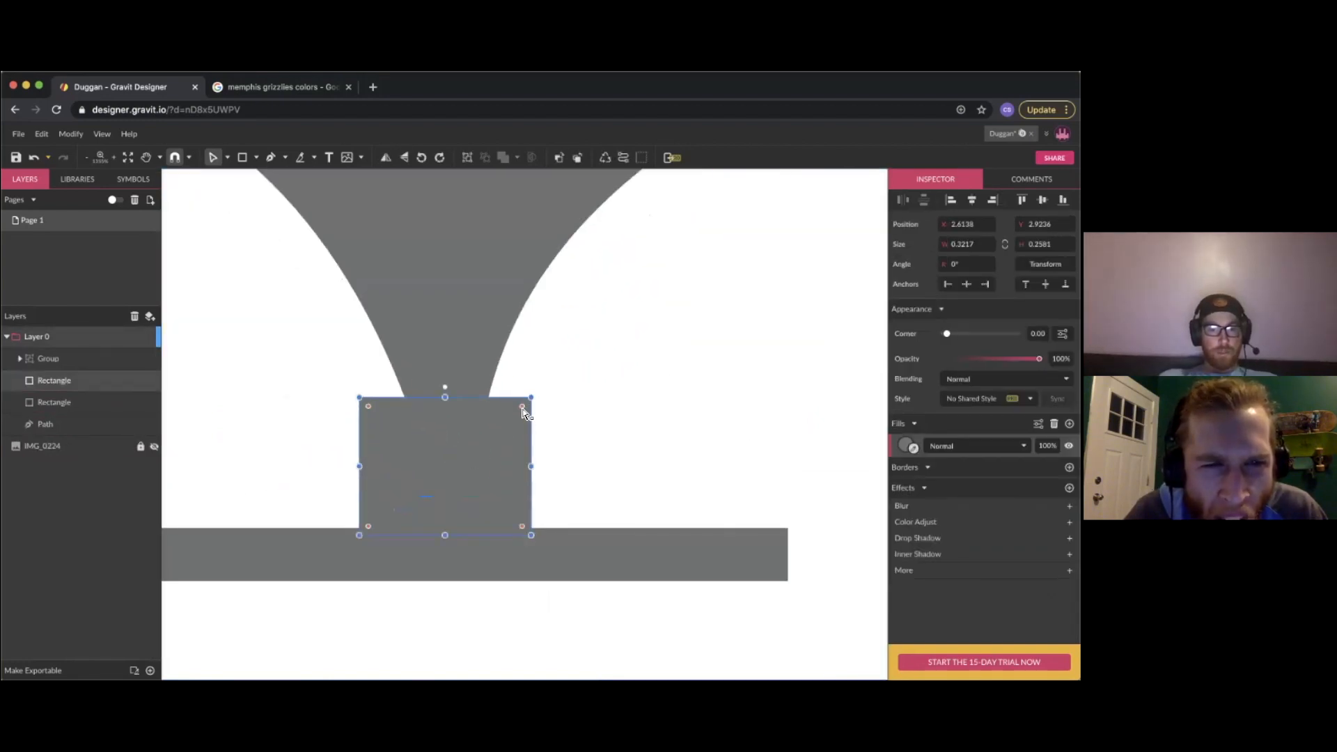
left_click(573, 409)
left_click(505, 418)
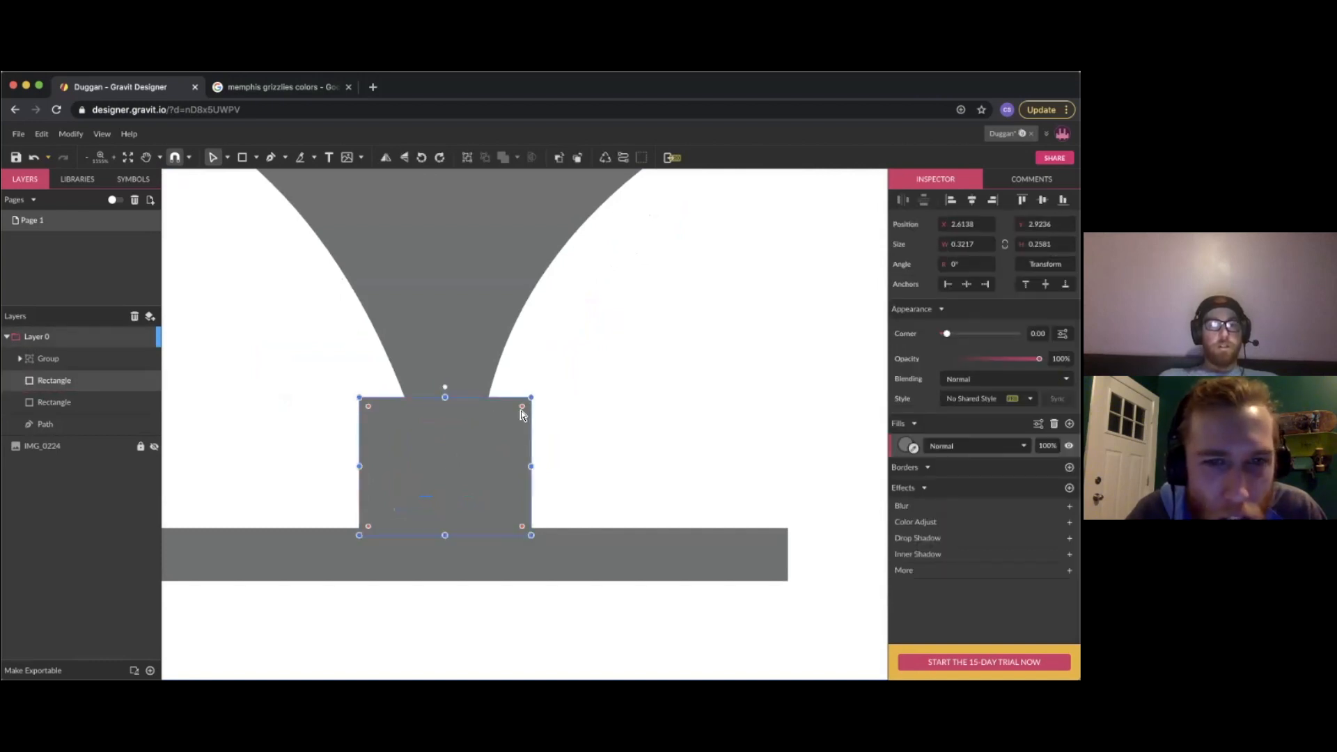
left_click_drag(522, 410, 515, 413)
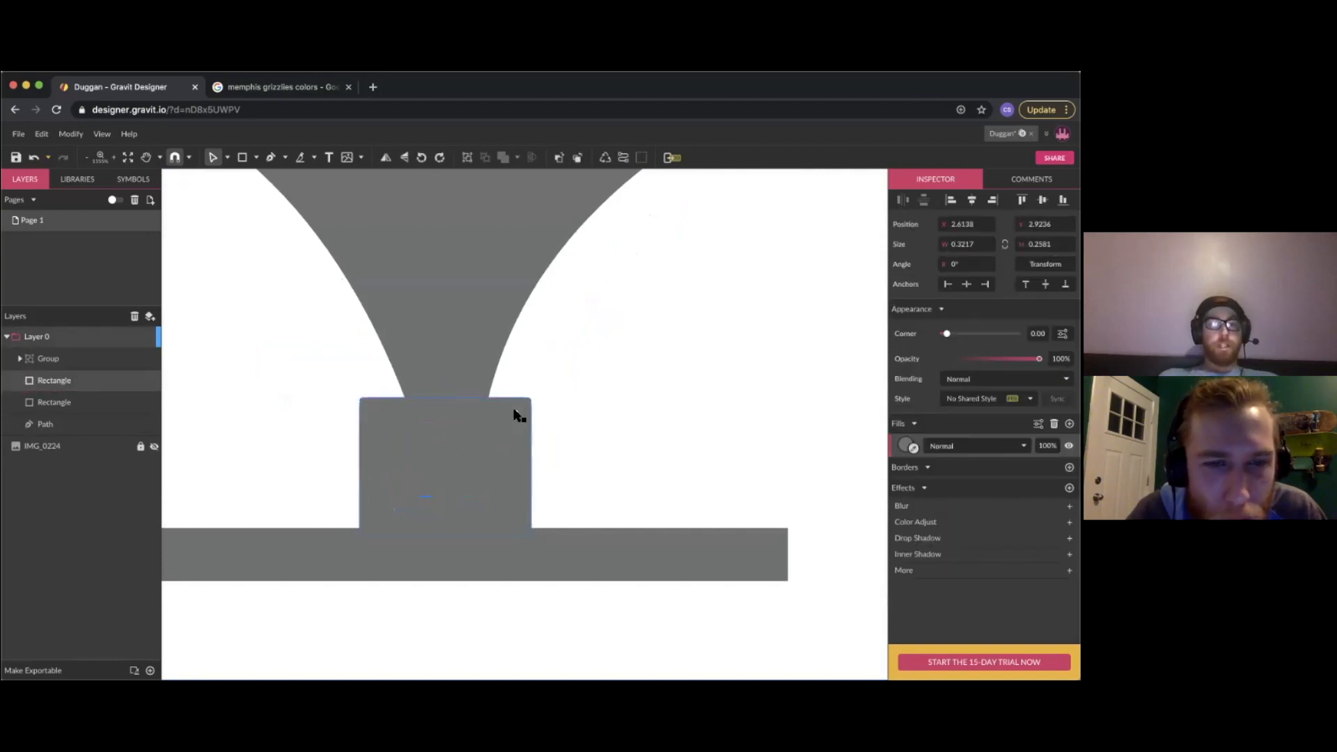
left_click_drag(519, 416, 519, 417)
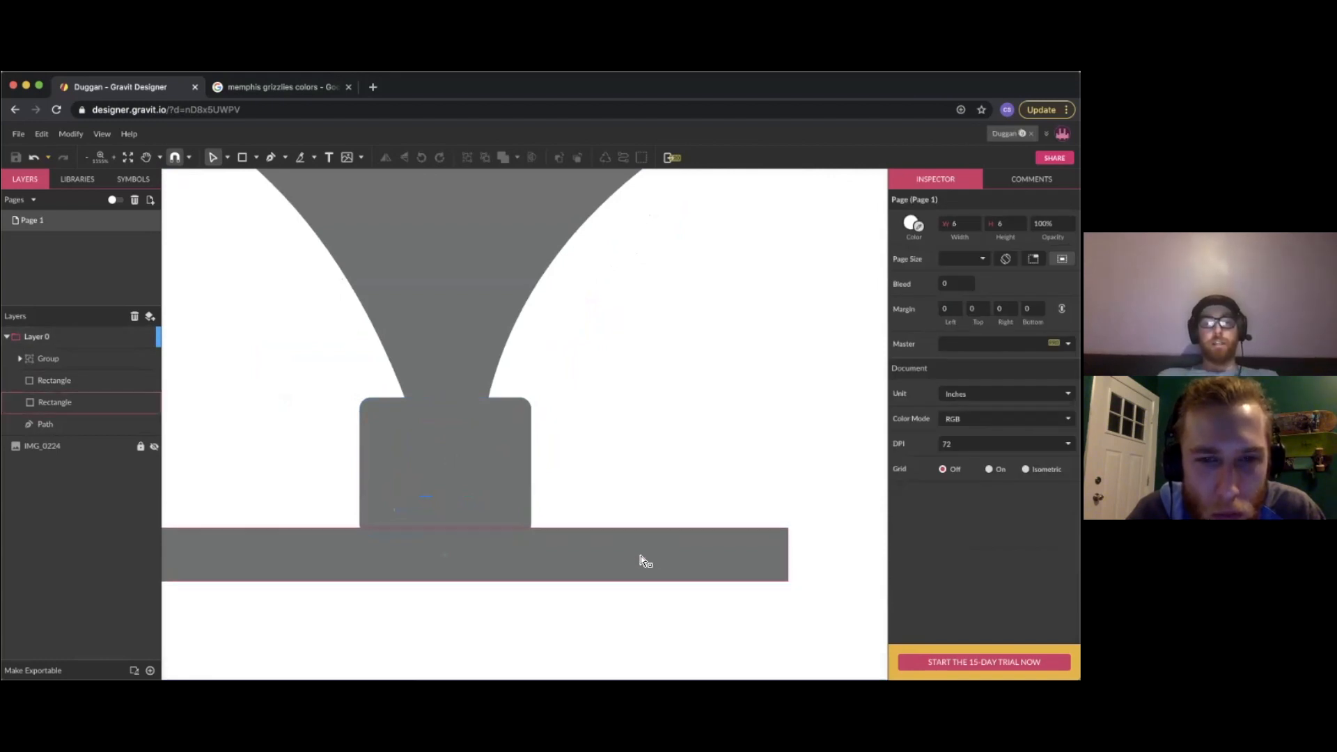
Slightly round the corners of the gray base plate
left_click(643, 561)
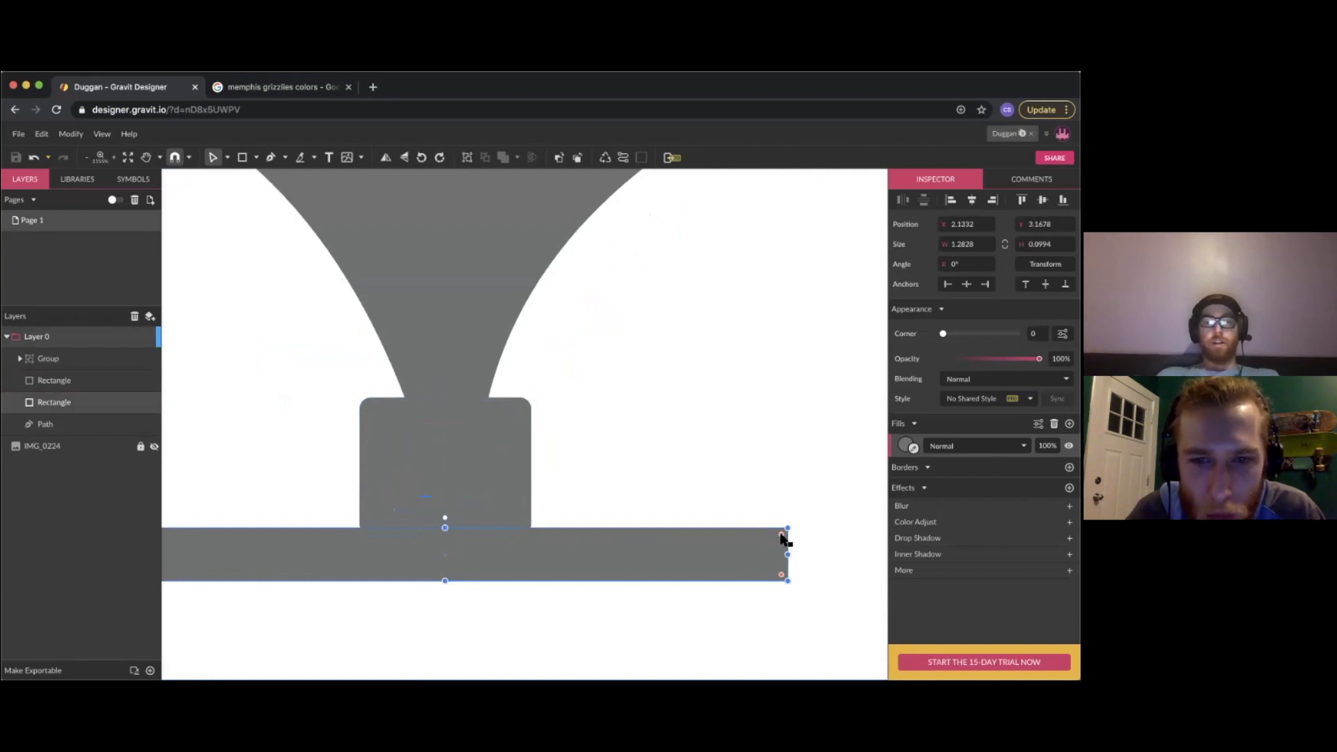
left_click_drag(780, 535, 775, 547)
left_click(753, 510)
scroll(752, 510, "down", 2)
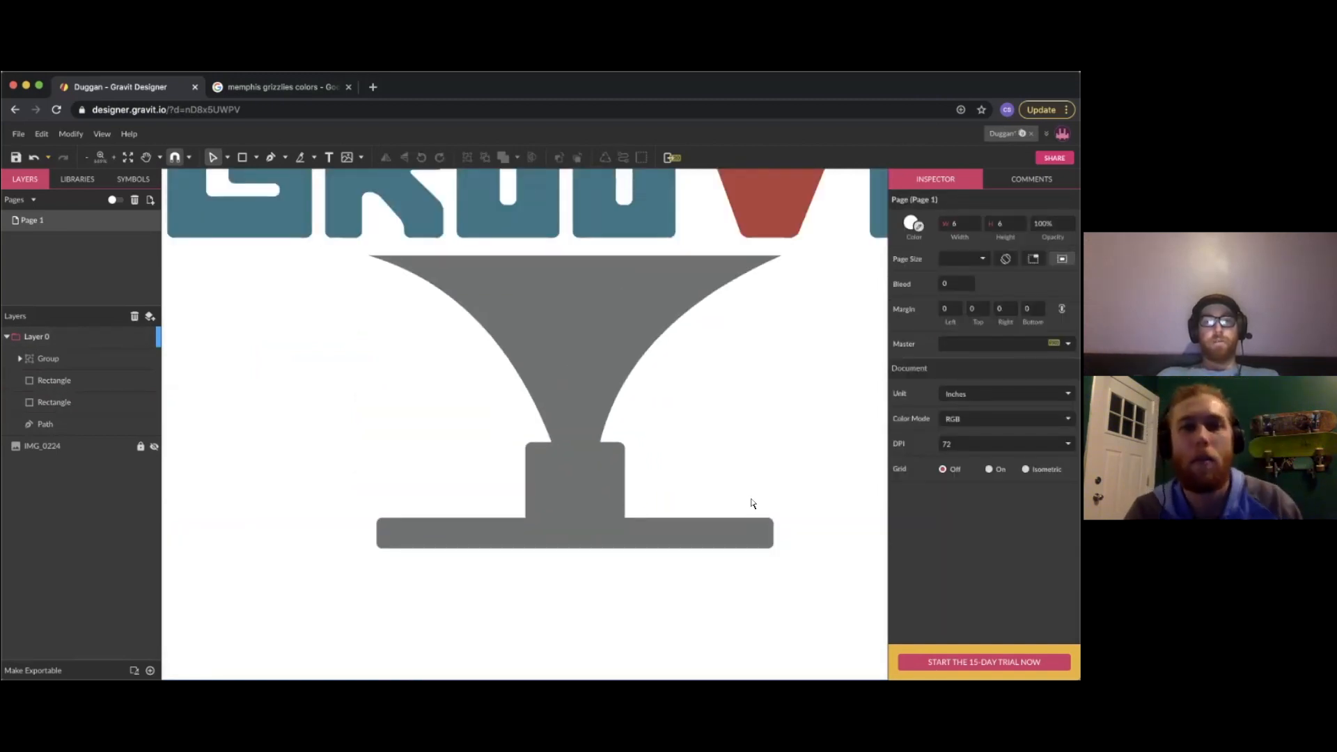
Widen the upper edge of the gray truck body by moving its two upper corner points outward
scroll(694, 402, "down", 2)
left_click(699, 396)
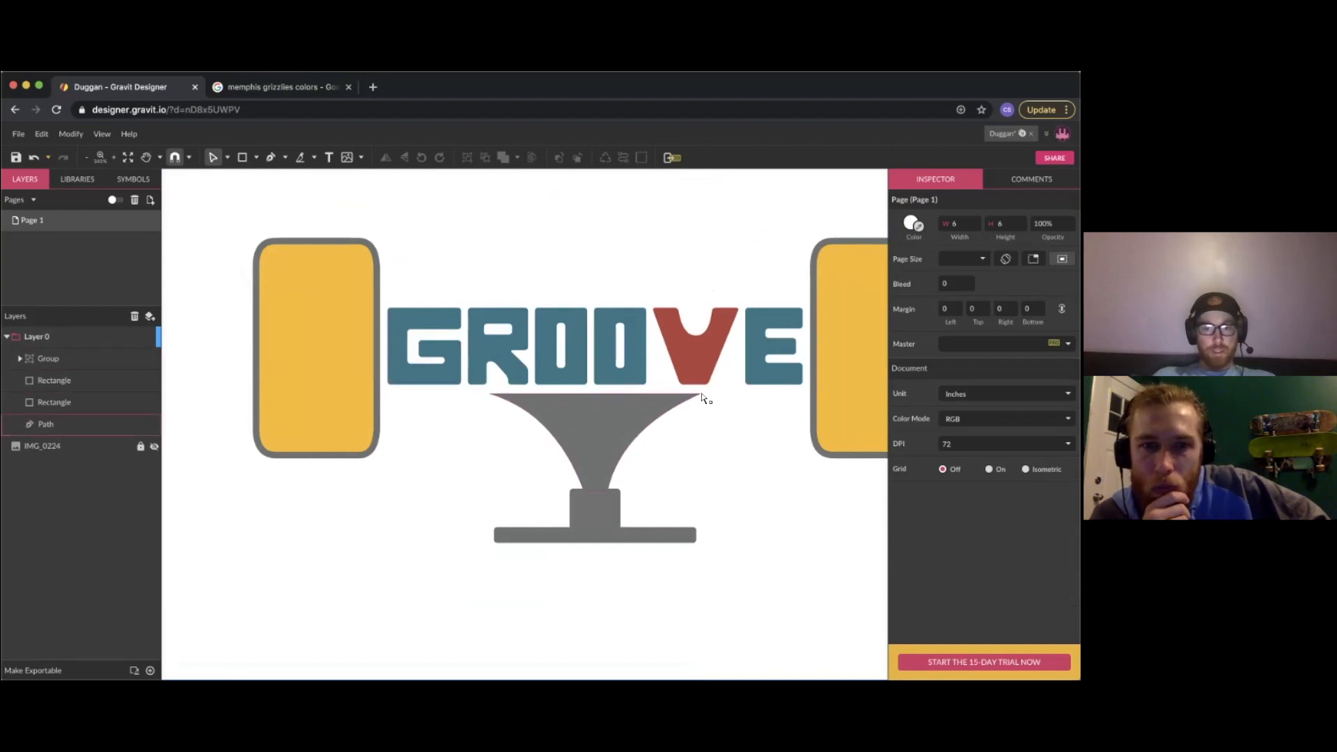
left_click(702, 397)
left_click_drag(702, 397, 723, 401)
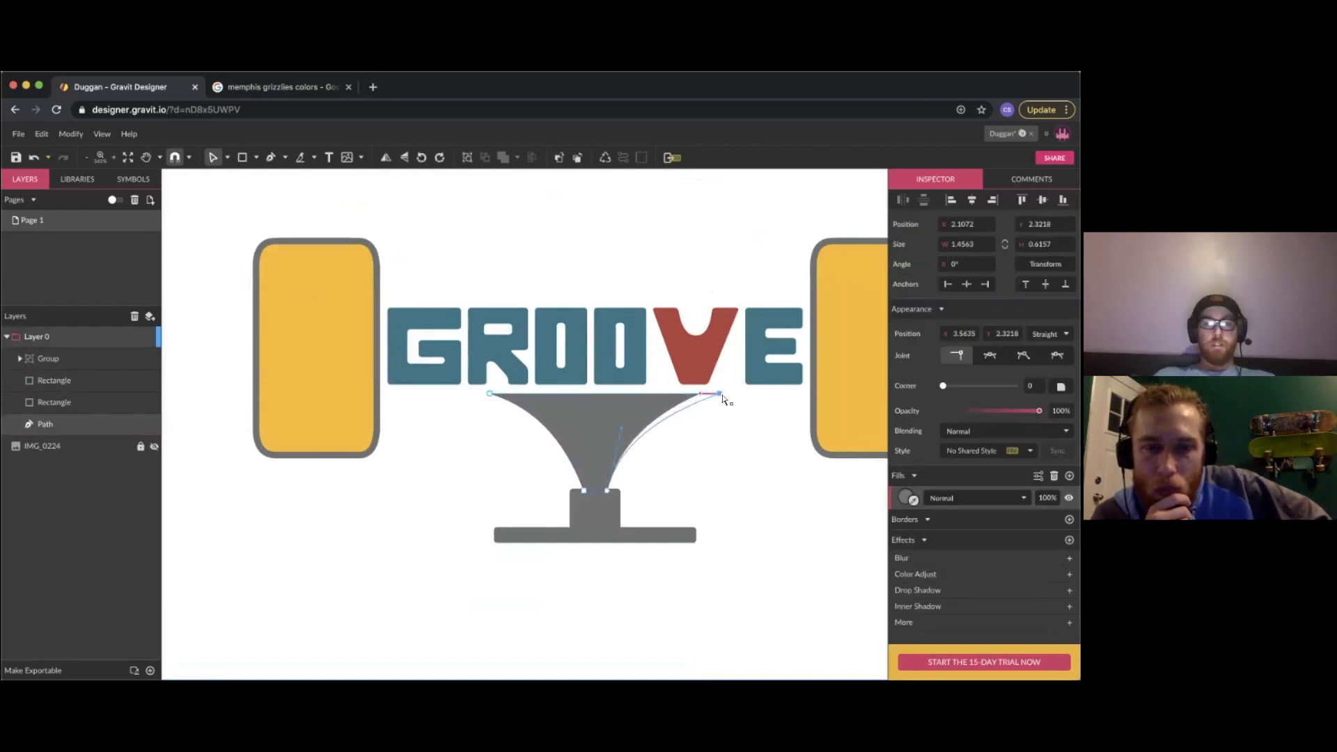
left_click(678, 486)
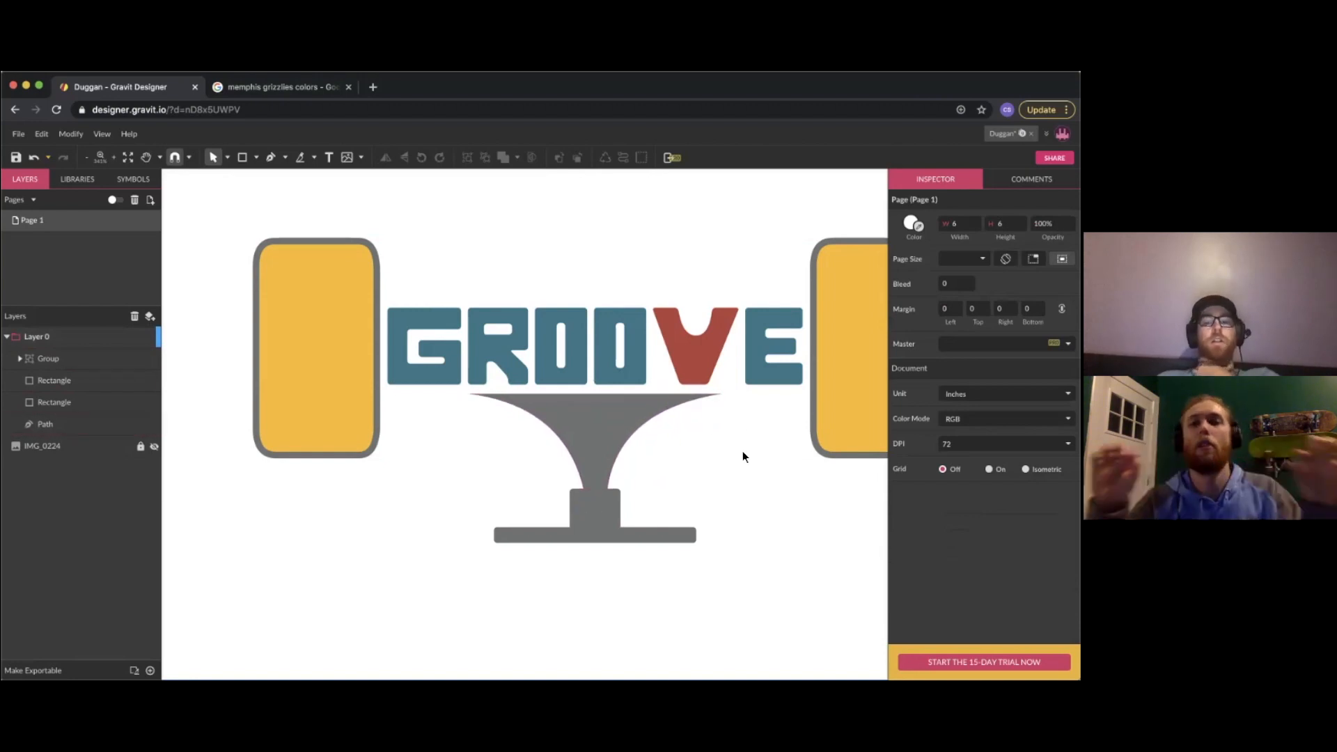
Move the rectangular block and base plate up against the truck body, and group the truck pieces
scroll(742, 456, "down", 3)
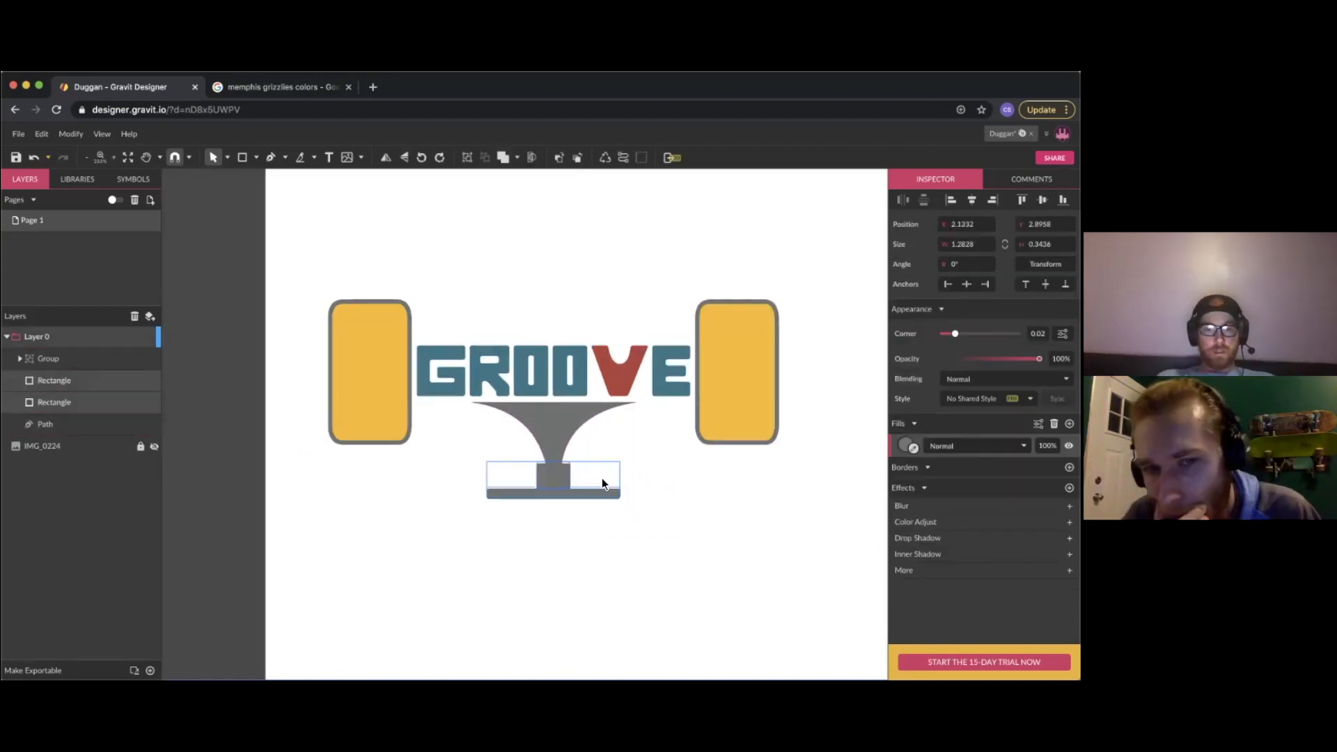
key("Up")
key("Up")
key("Up")
key("shift+Up")
key("shift+Up")
key("shift+Down")
key("Down")
key("Down")
key("Down")
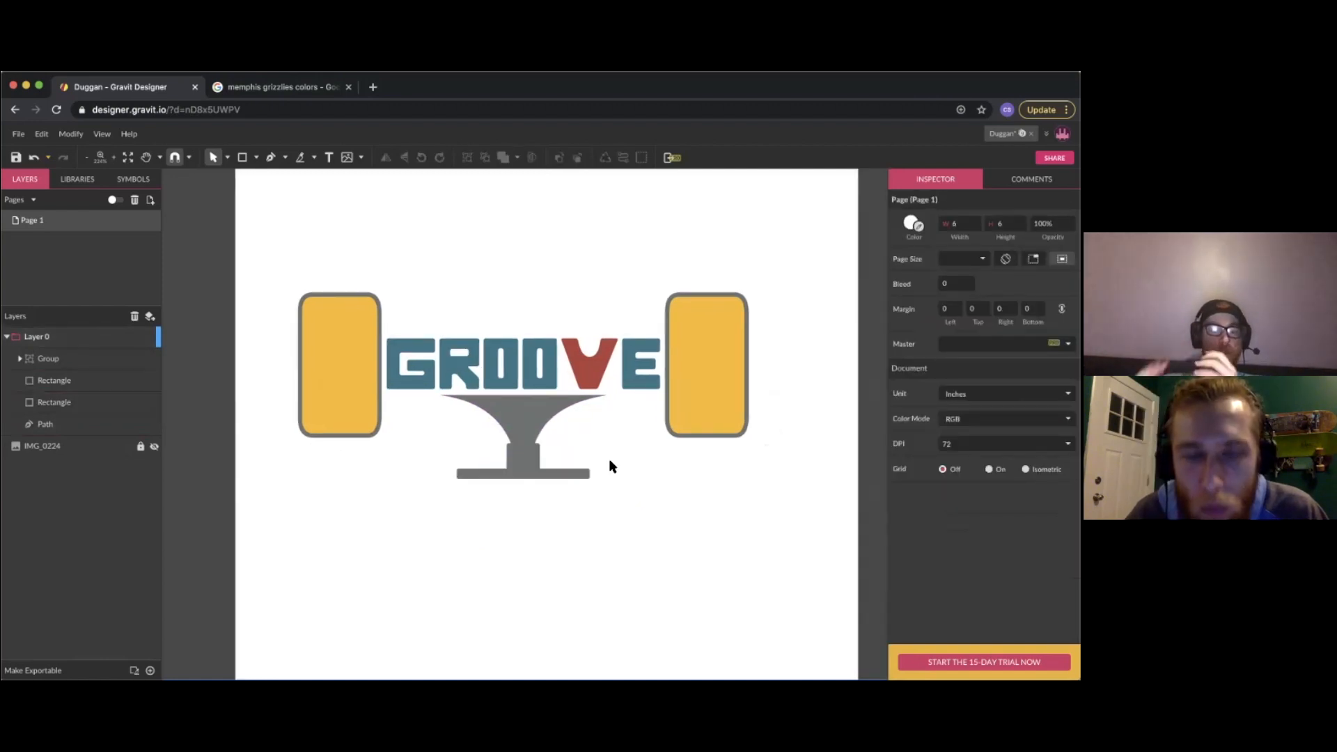
scroll(609, 464, "down", 2)
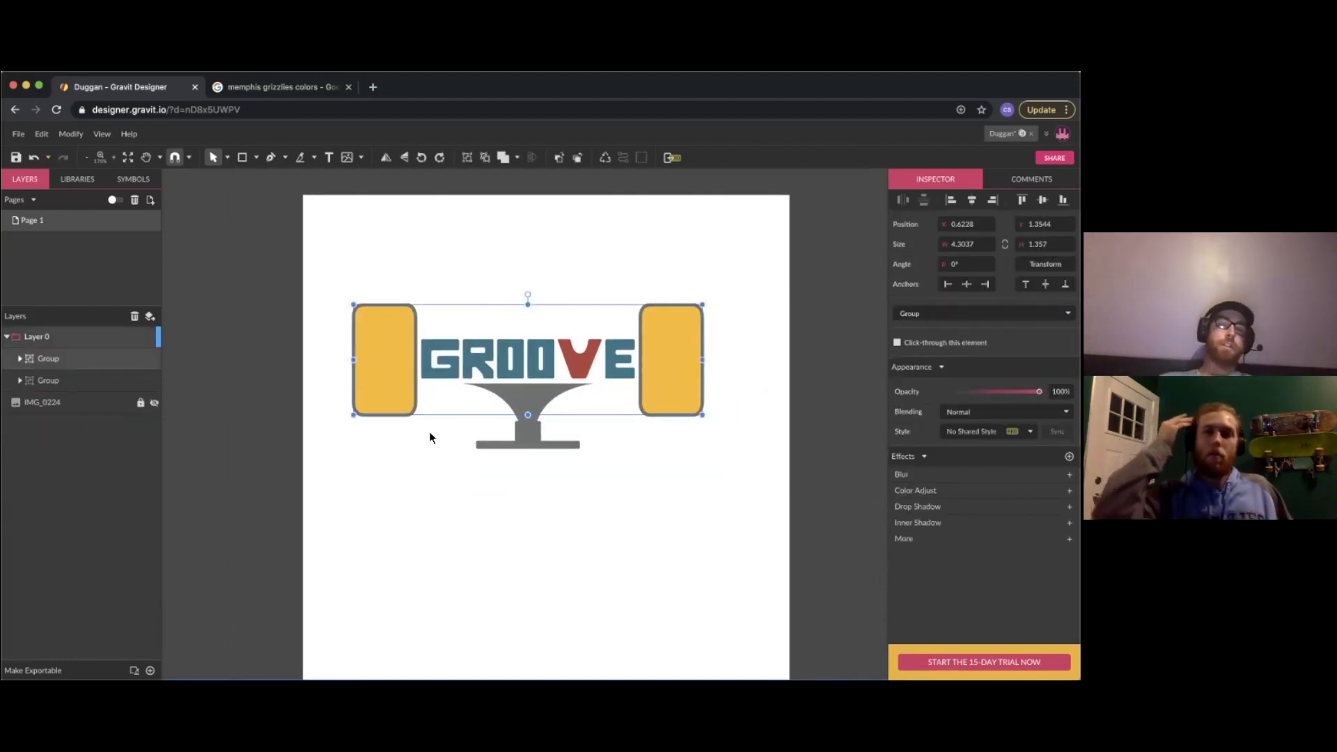
Duplicate the letter G from the lettering, place the copy below the truck and enlarge it to about 1.44 by 1.50 inches
left_click(435, 523)
left_click(436, 379)
left_click(438, 377)
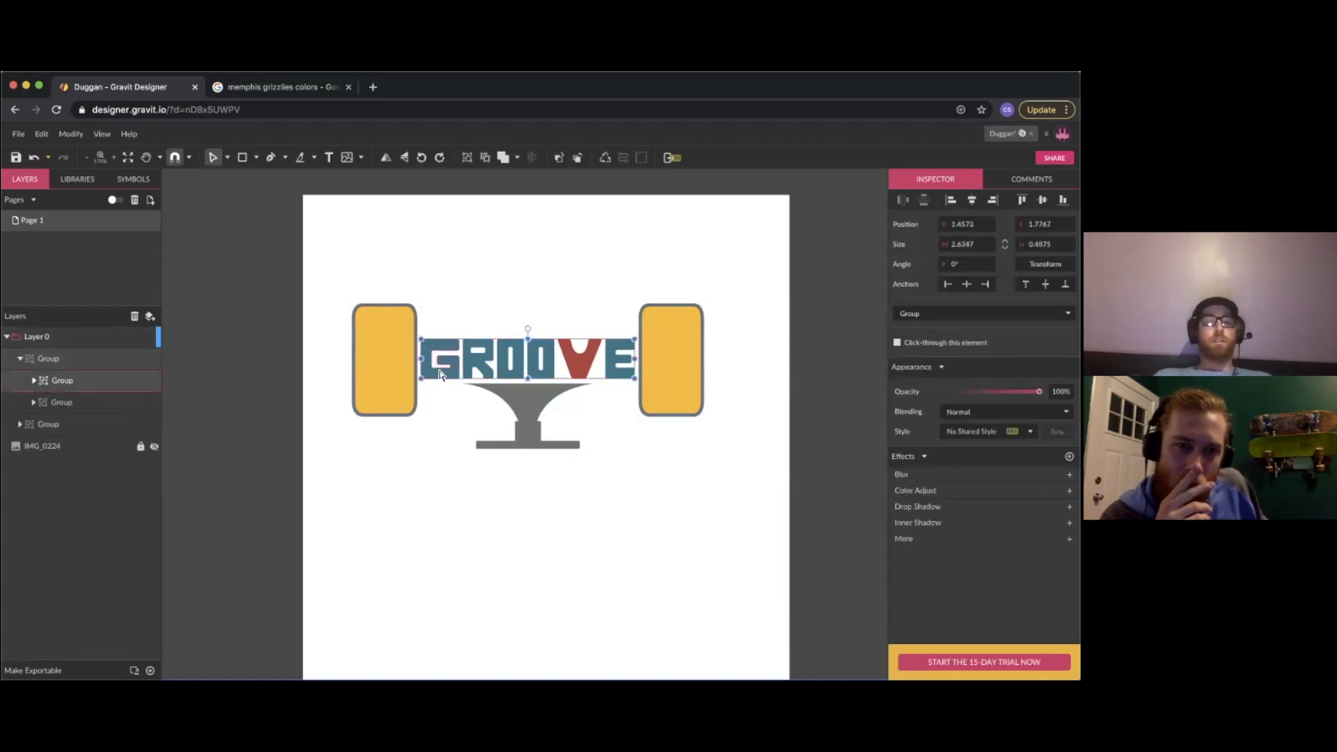
left_click(440, 373)
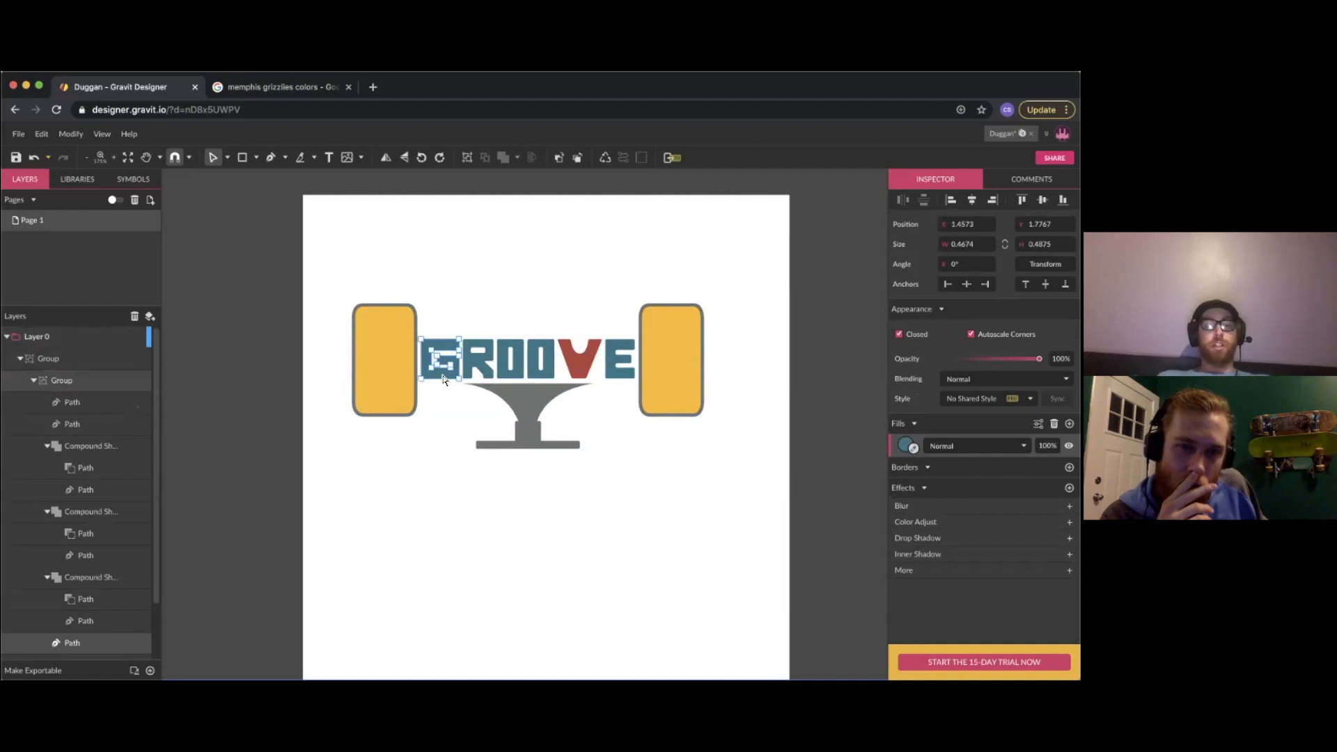
left_click_drag(417, 332, 467, 389)
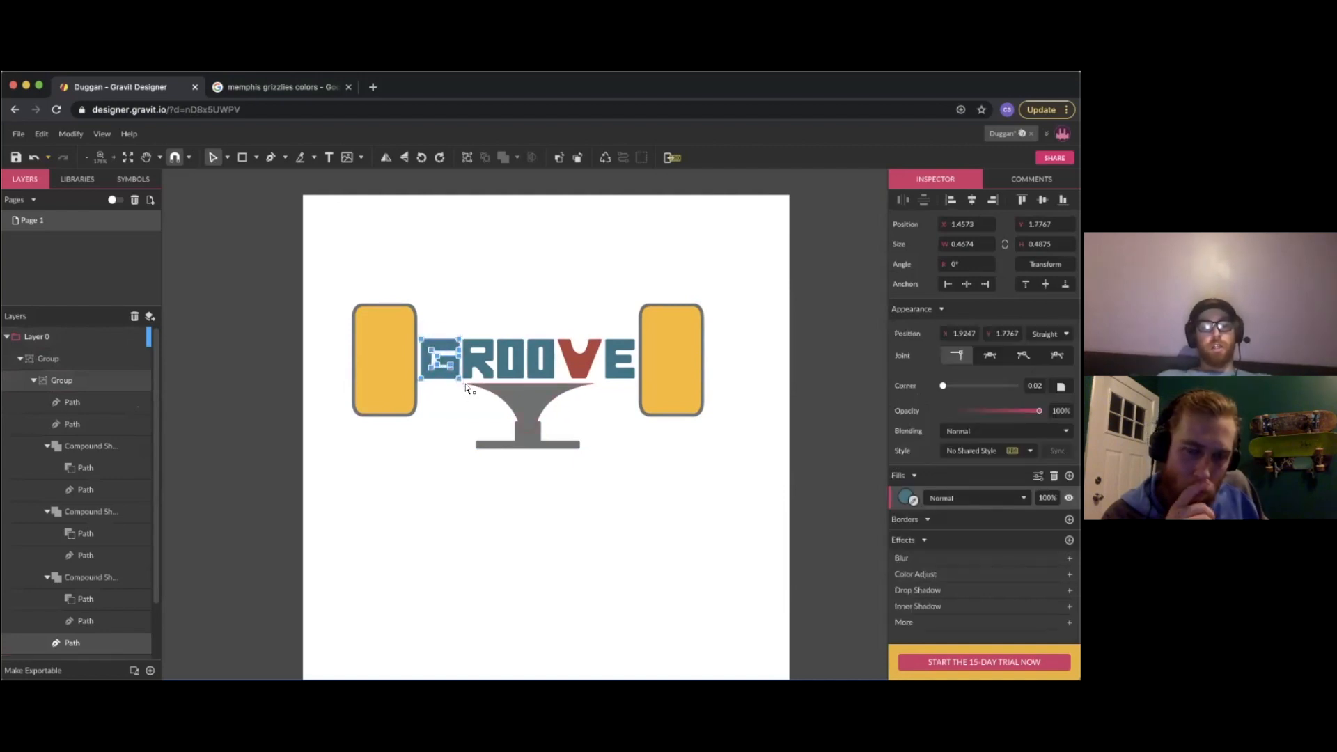
left_click(504, 259)
left_click(504, 259)
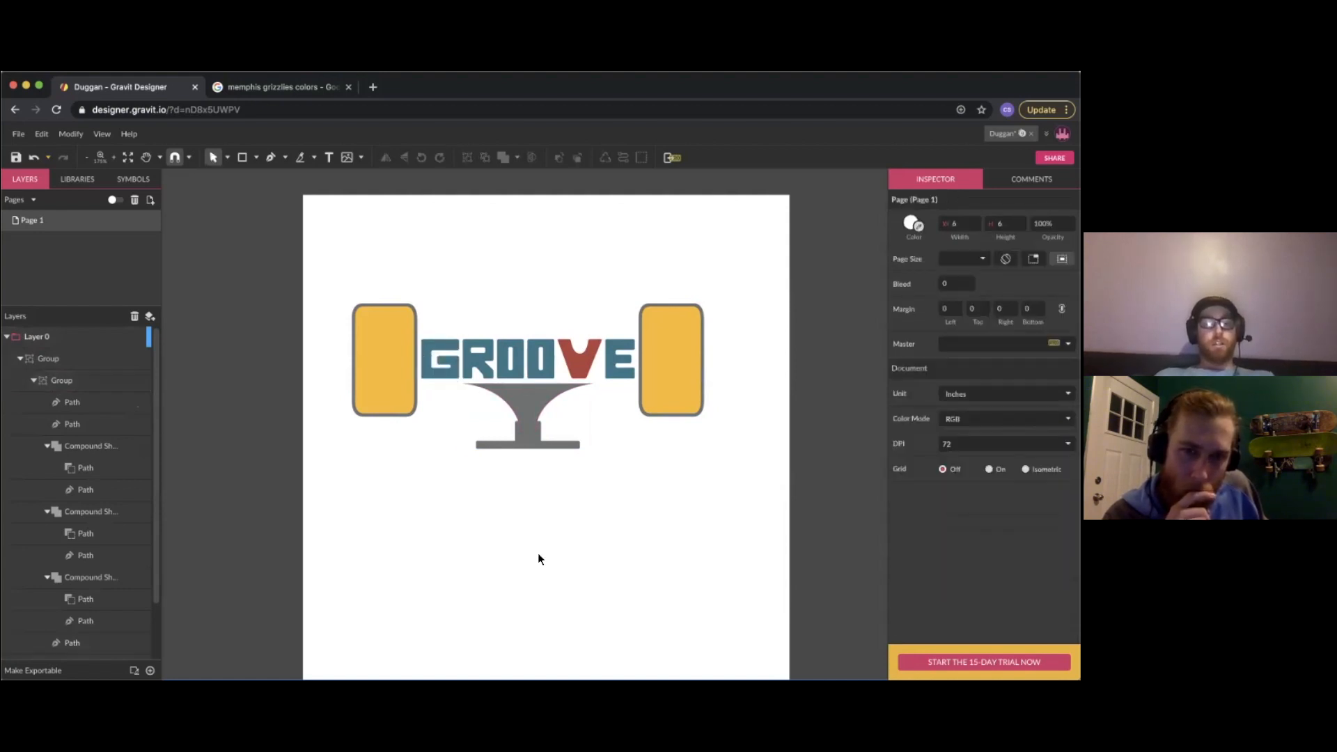
key("ctrl+z")
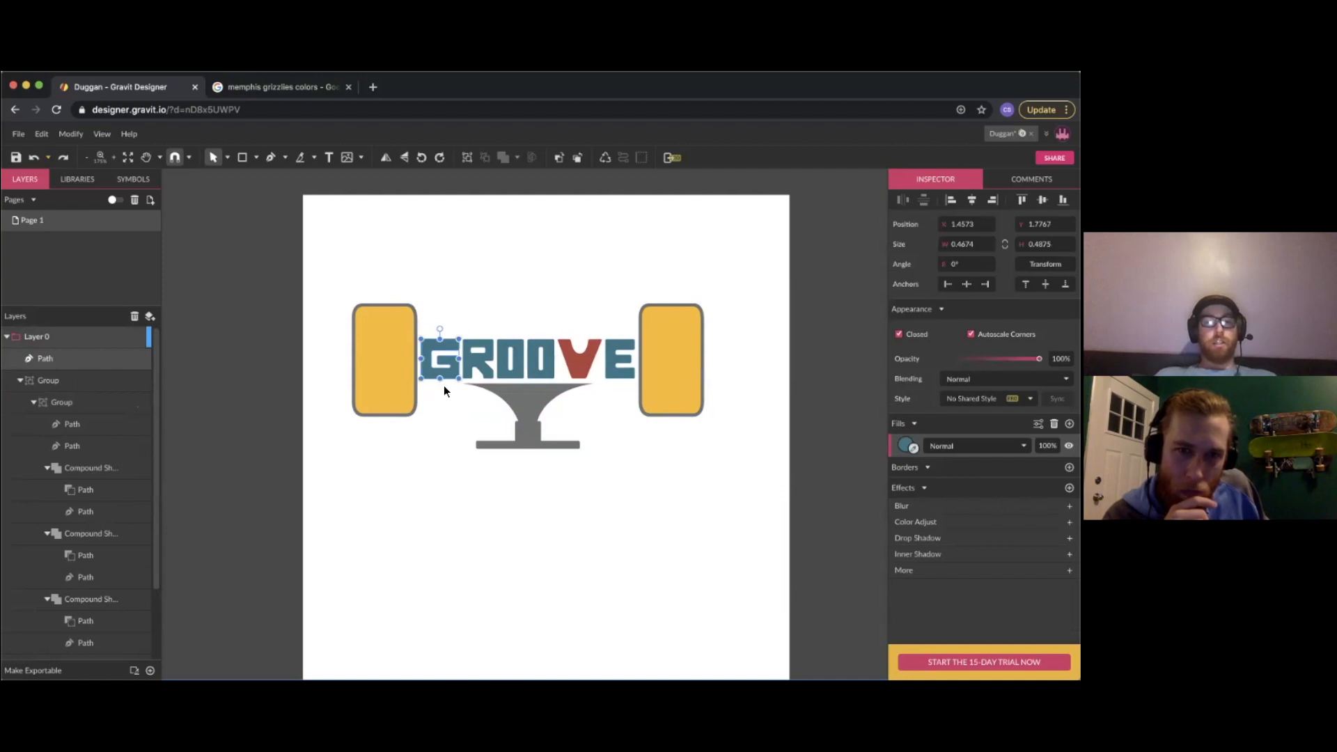
left_click_drag(450, 369, 549, 554)
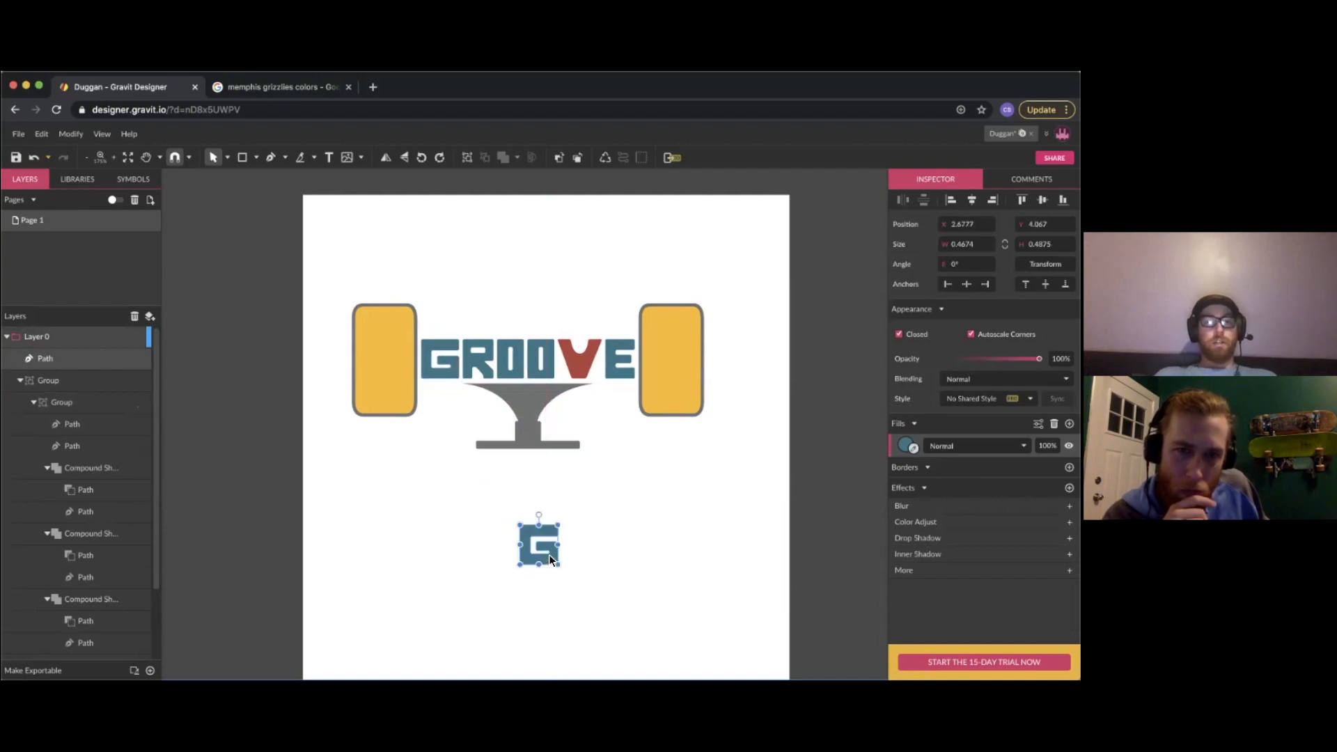
left_click(611, 576)
scroll(557, 527, "up", 3)
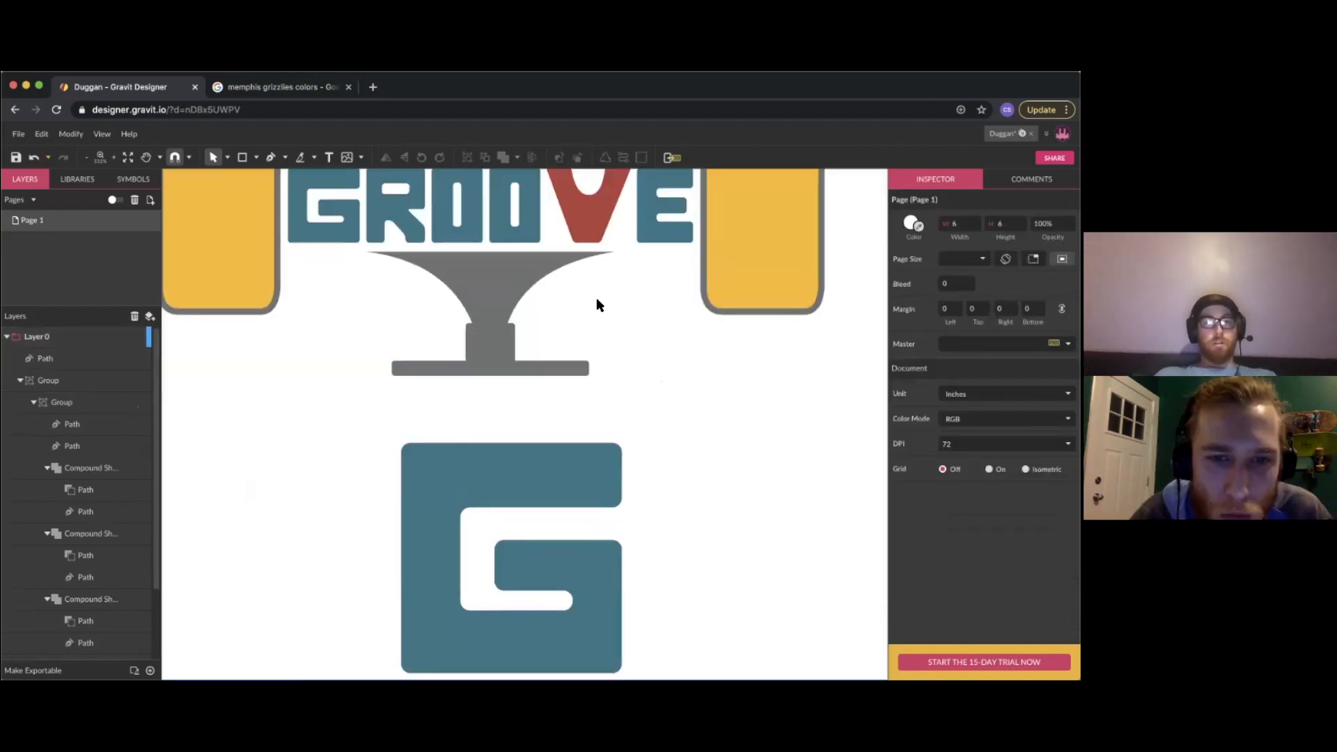
Add three anchor points on the large G's upper edge and pull the middle one down to form a rounded notch
left_click(547, 453)
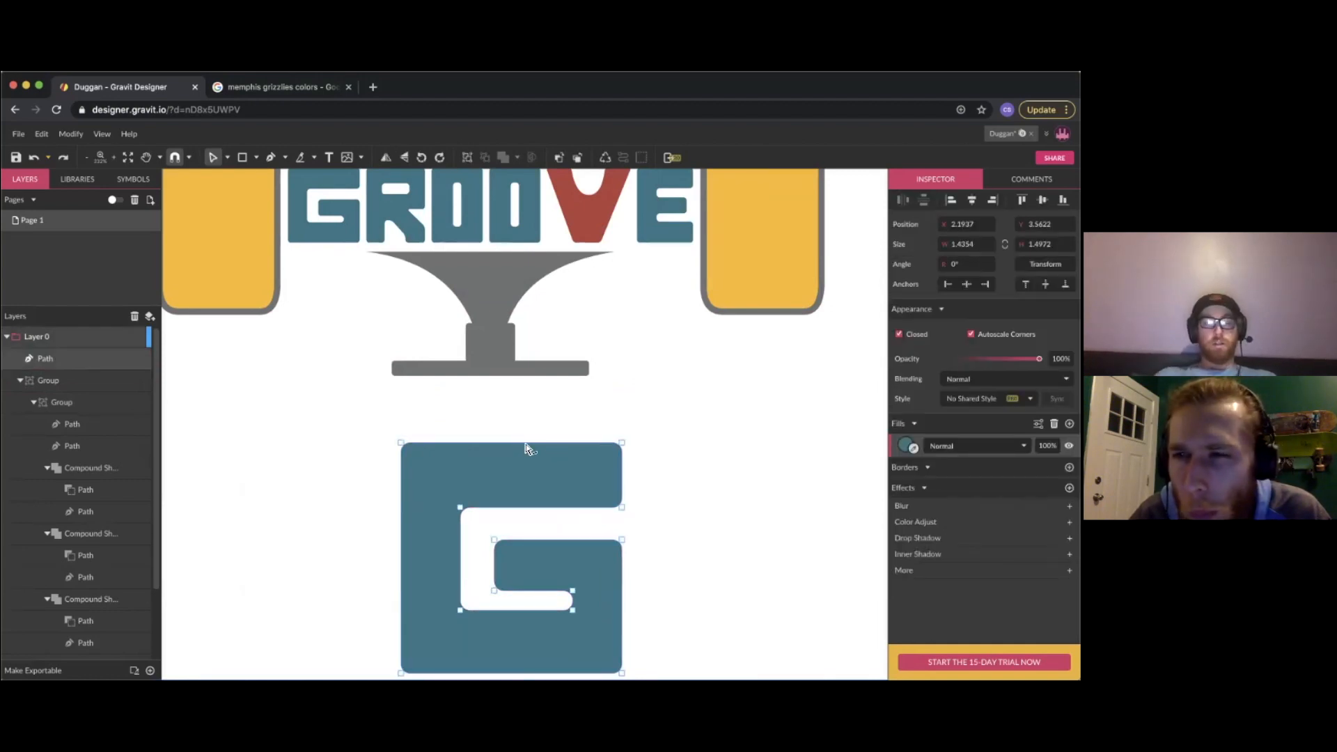
double_click(528, 445)
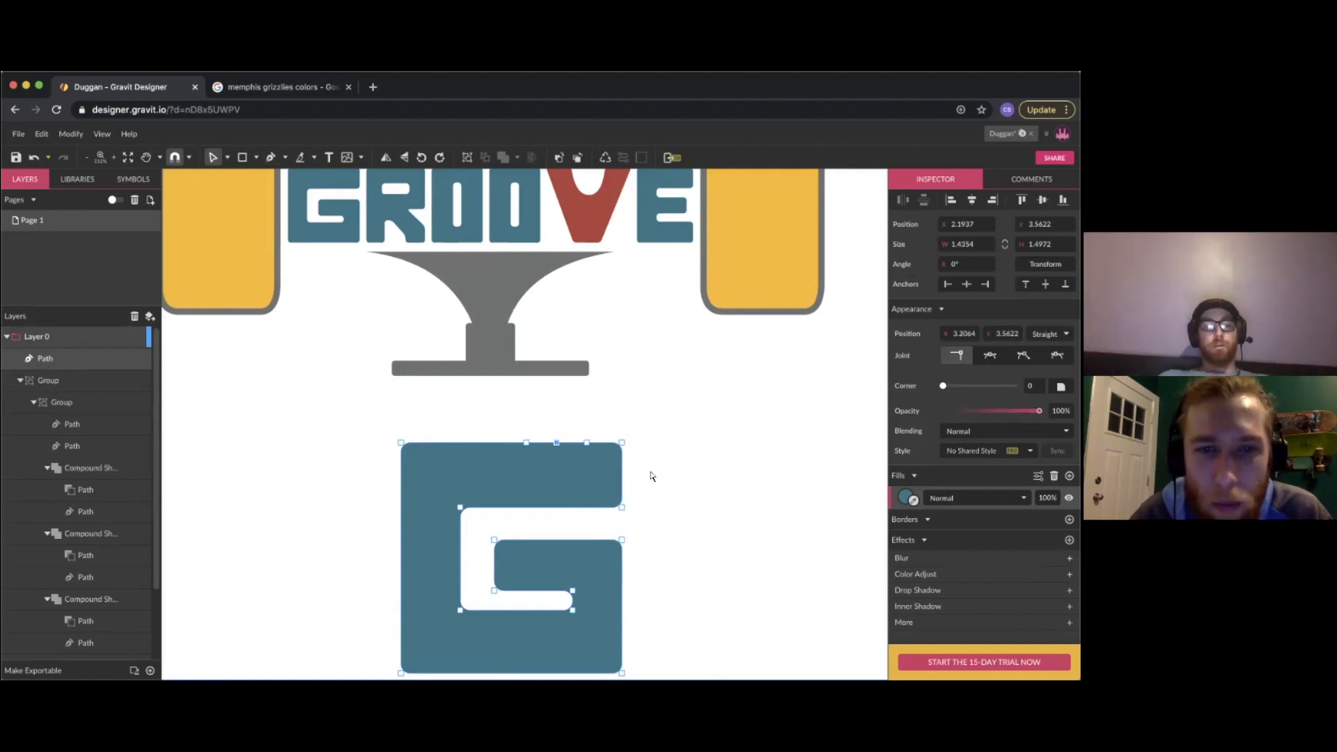
left_click_drag(556, 443, 559, 471)
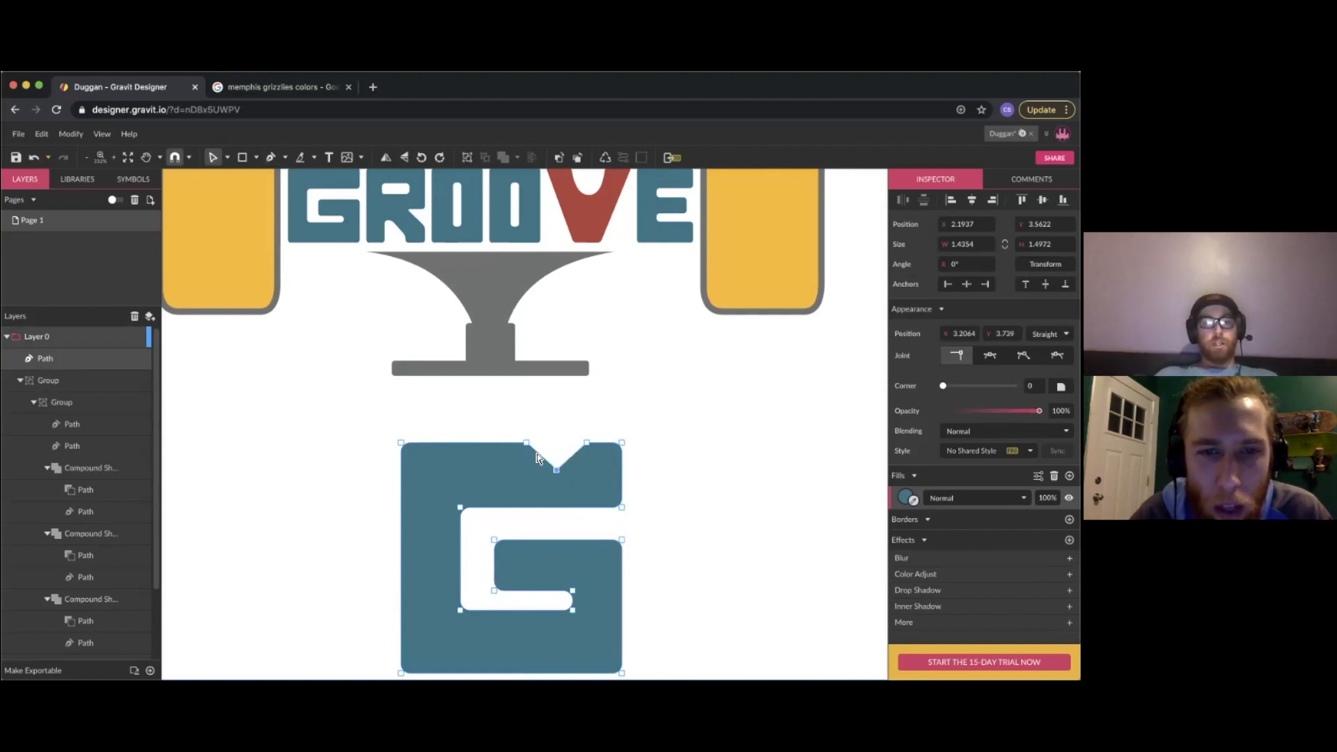
left_click(527, 444)
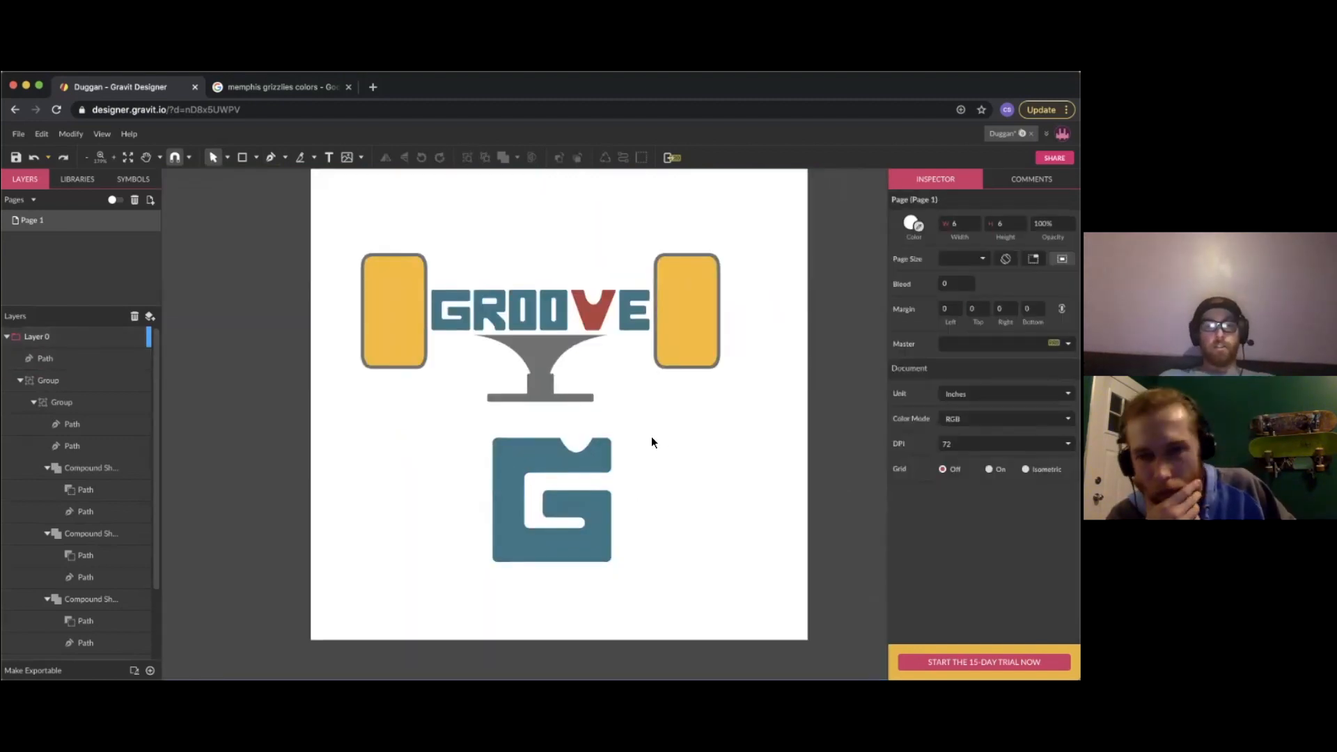
Reposition the notched G so it sits centered beneath the truck
left_click_drag(535, 456, 448, 468)
left_click(590, 482)
left_click(439, 473)
left_click_drag(572, 477, 514, 474)
left_click(636, 454)
left_click(536, 479)
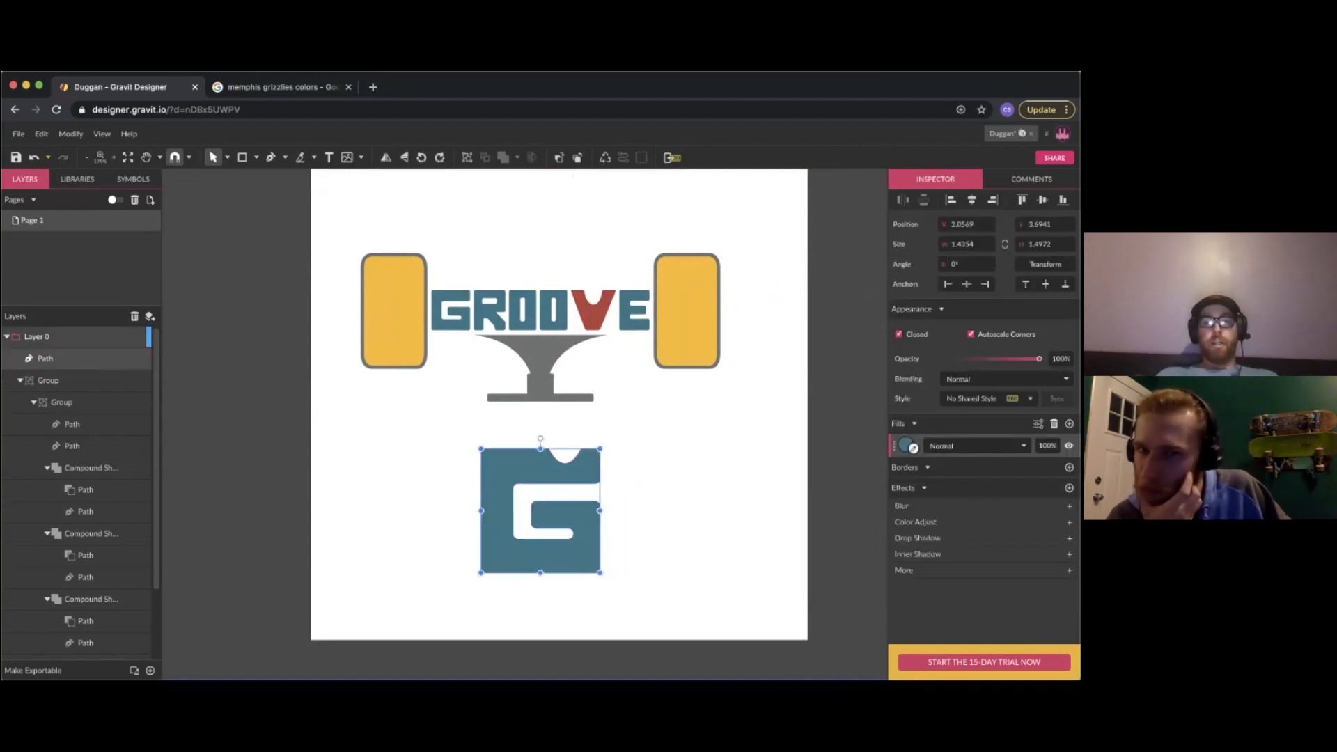
Try the V's red and the truck's gray as fills for the large G, and restore the lettering's blue
left_click(598, 317)
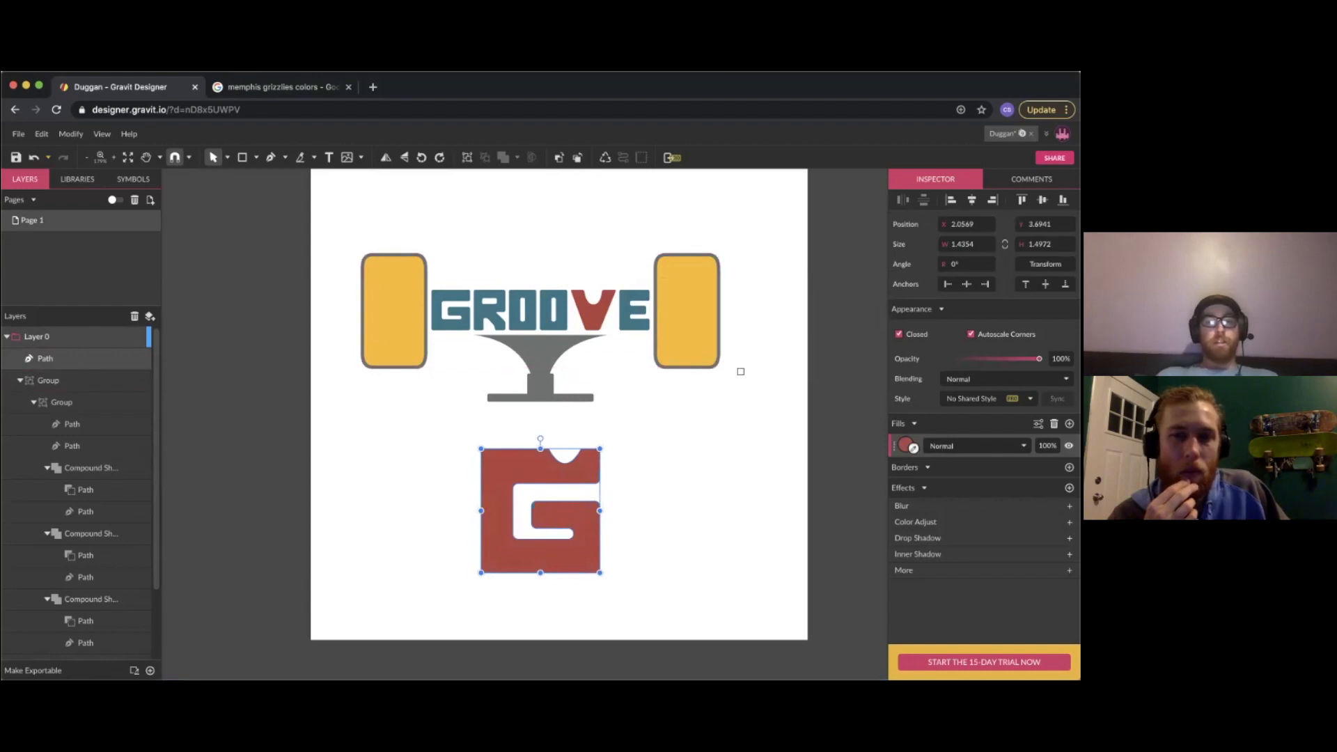
left_click(683, 322)
left_click(913, 447)
left_click(538, 353)
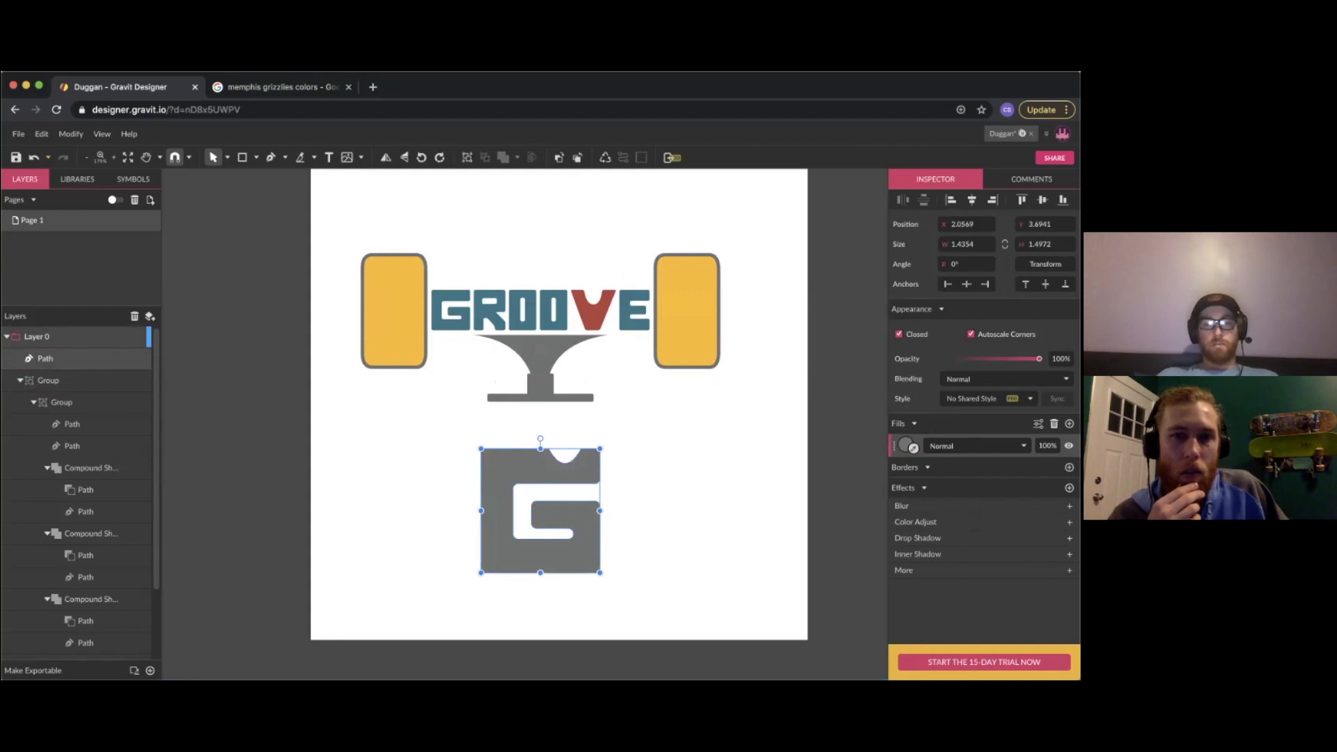
left_click(595, 319)
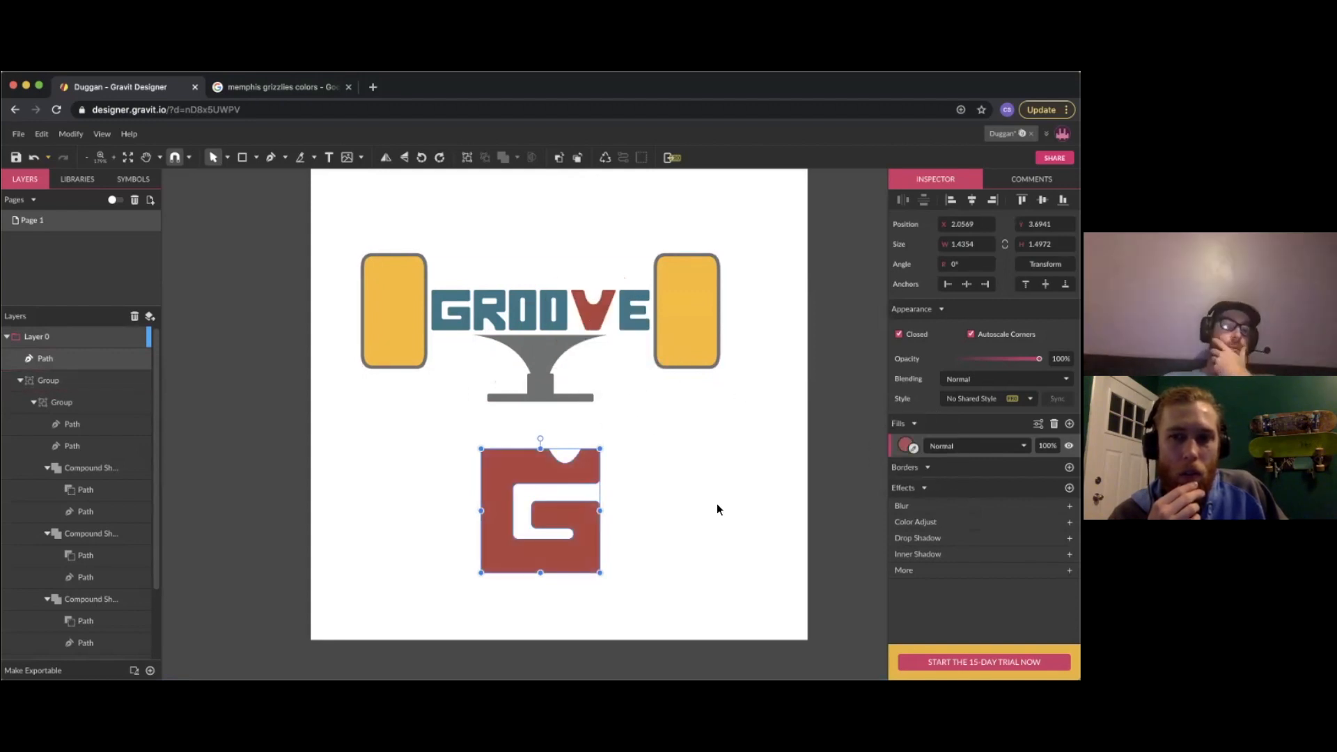
left_click(912, 447)
left_click(519, 307)
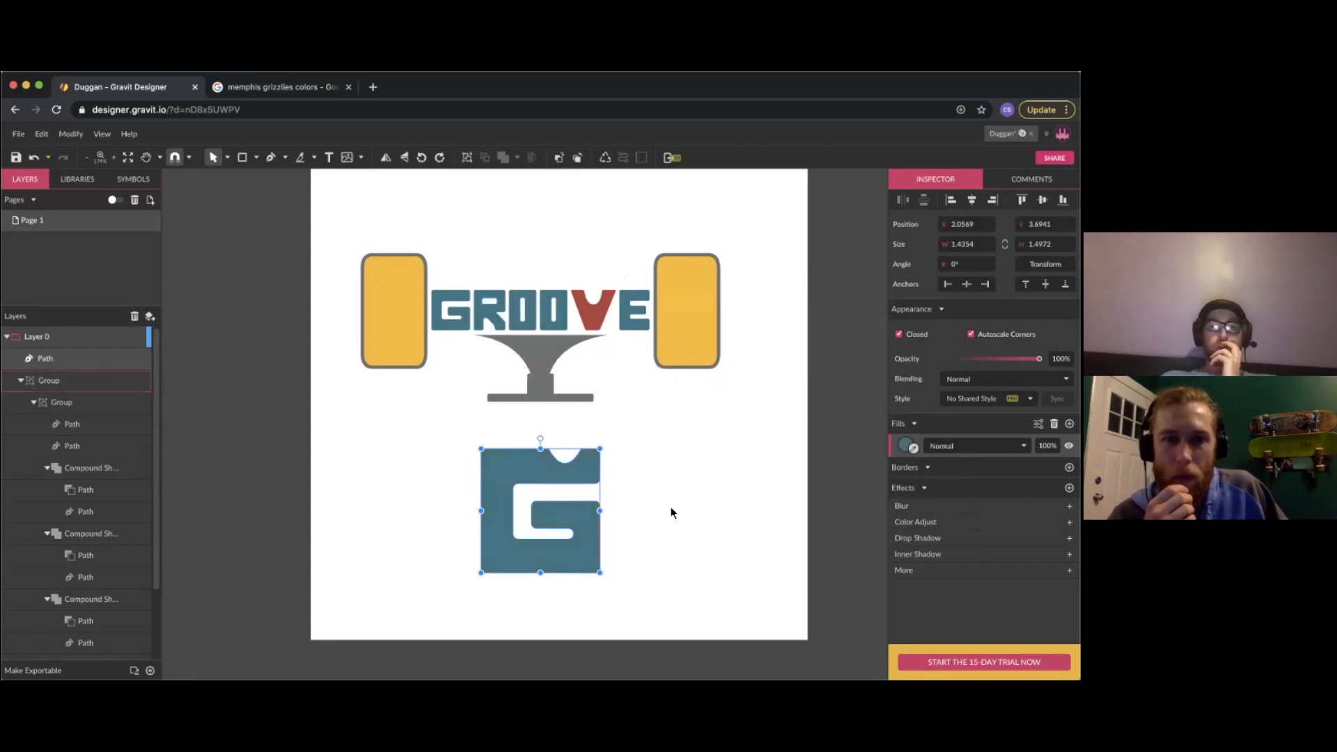
Move the large G farther down the page to leave more space beneath the truck logo
left_click(680, 512)
scroll(680, 514, "down", 2)
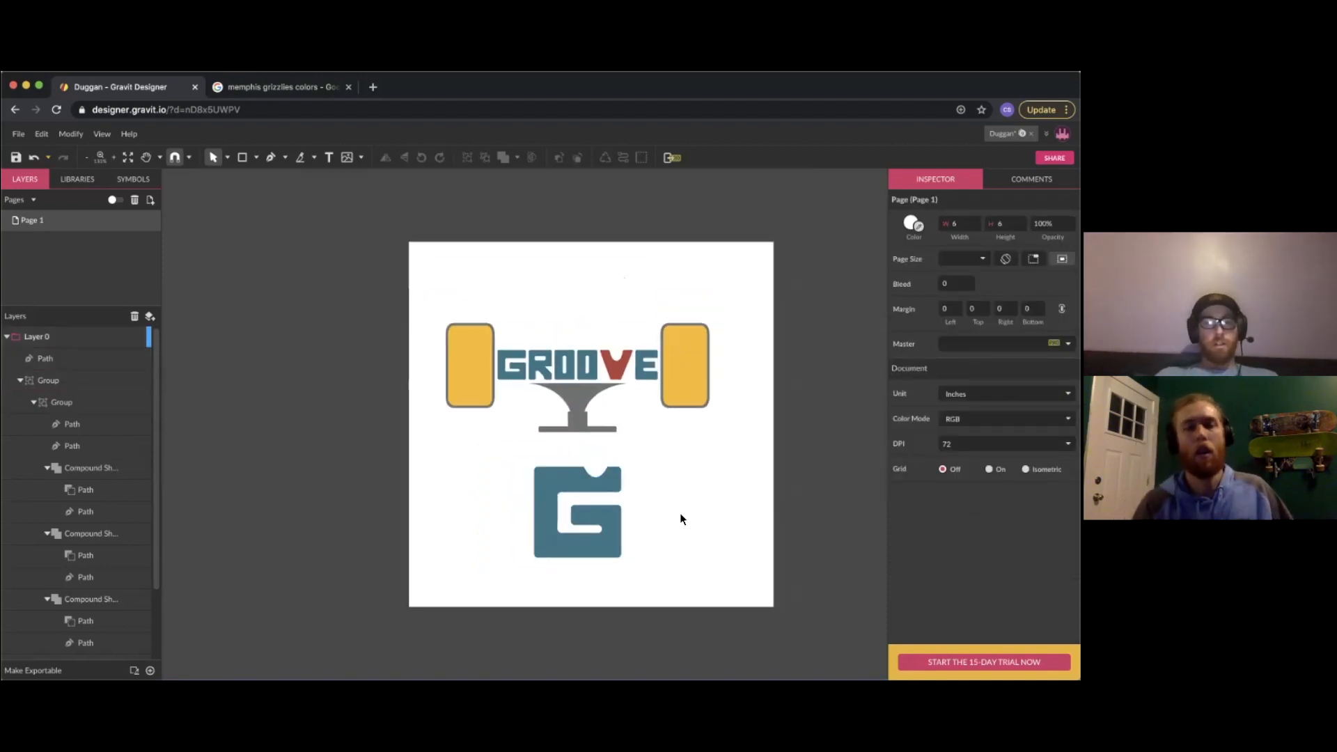
scroll(679, 517, "up", 3)
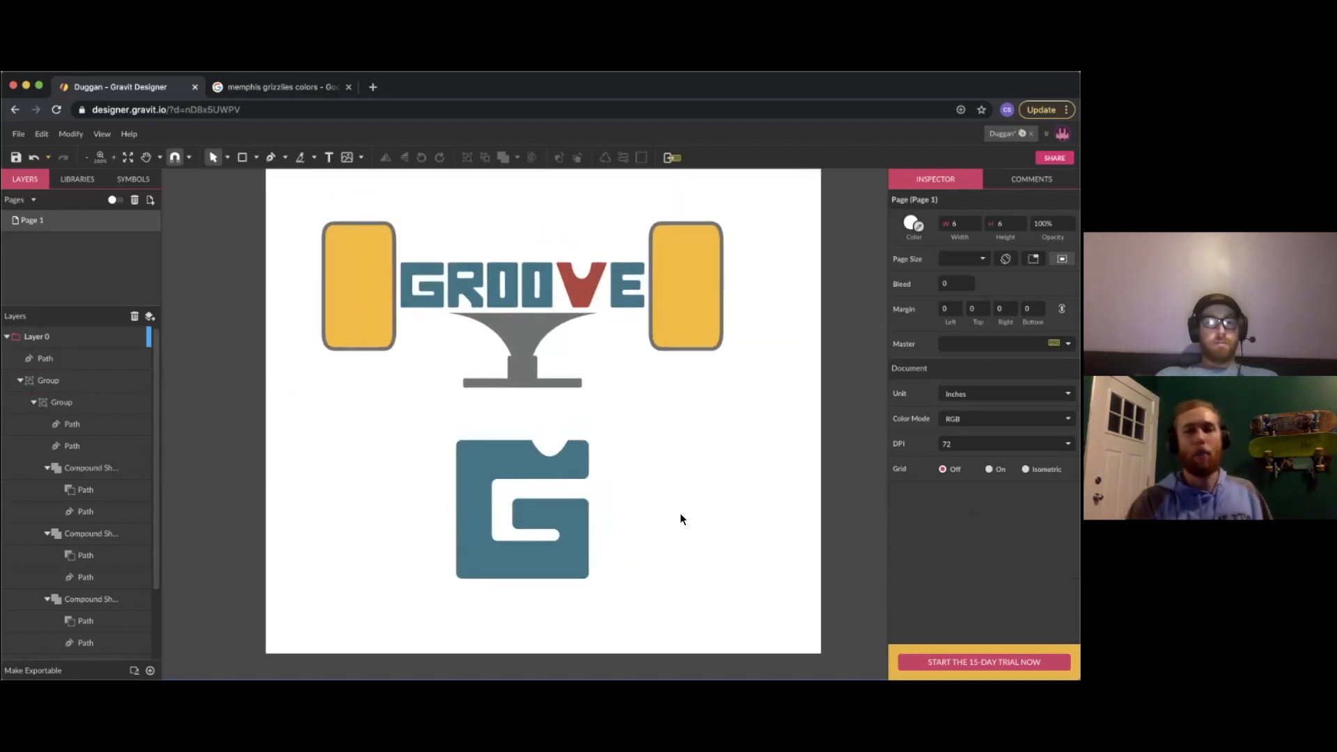
left_click_drag(541, 482, 527, 534)
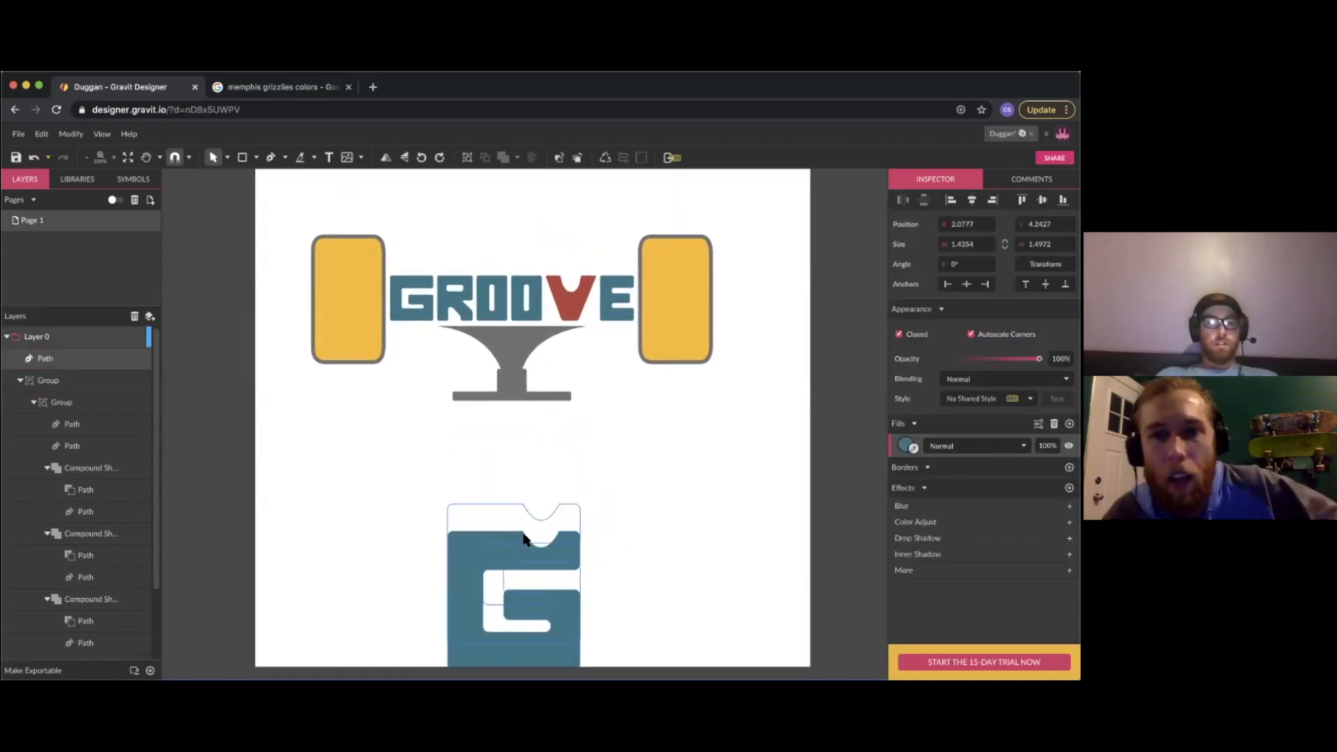
left_click(640, 470)
scroll(641, 469, "down", 3)
scroll(642, 474, "right", 3)
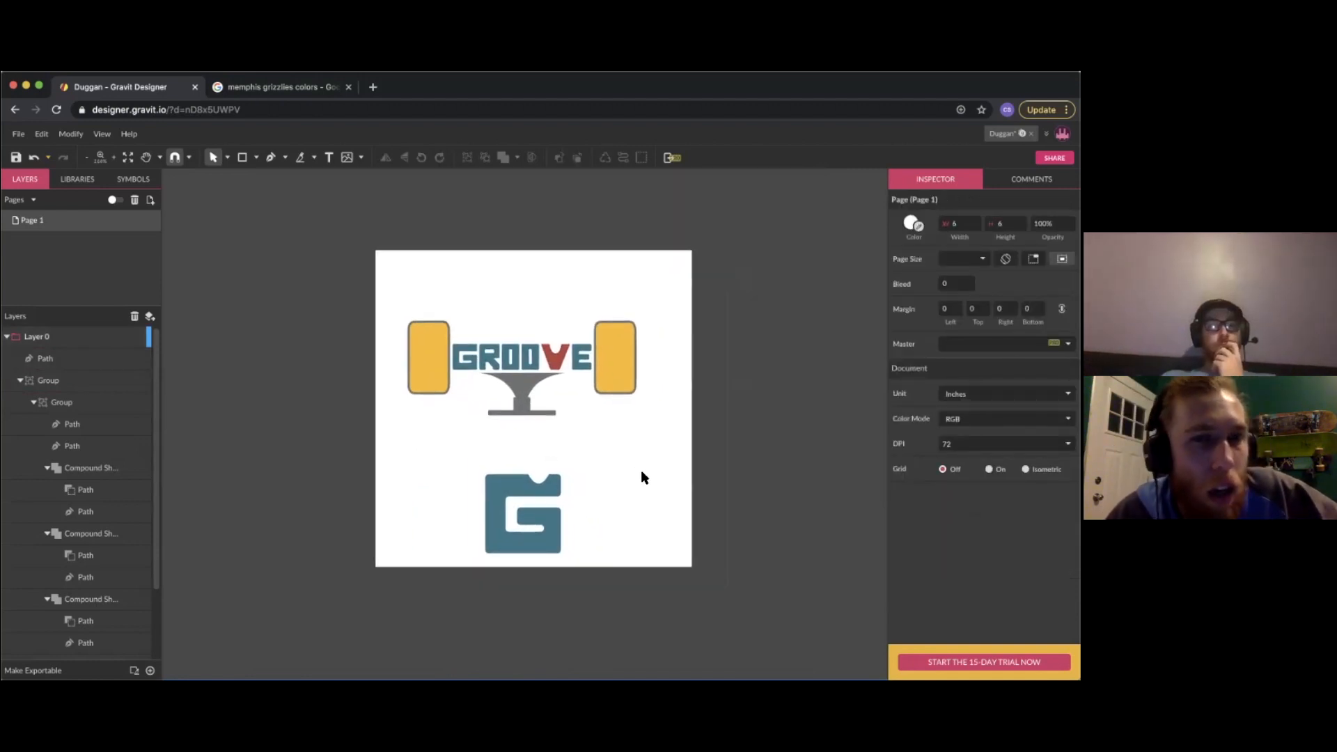
left_click(16, 133)
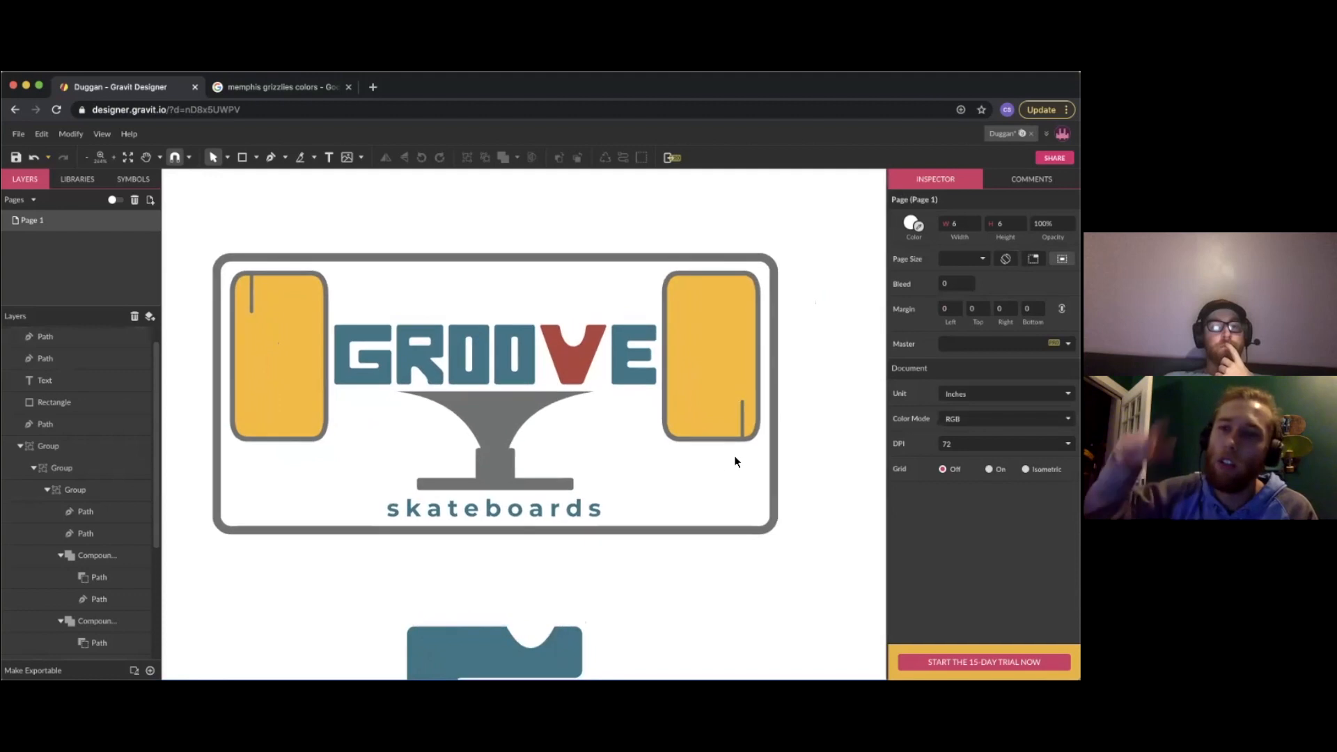
scroll(610, 458, "down", 5)
scroll(610, 462, "down", 2)
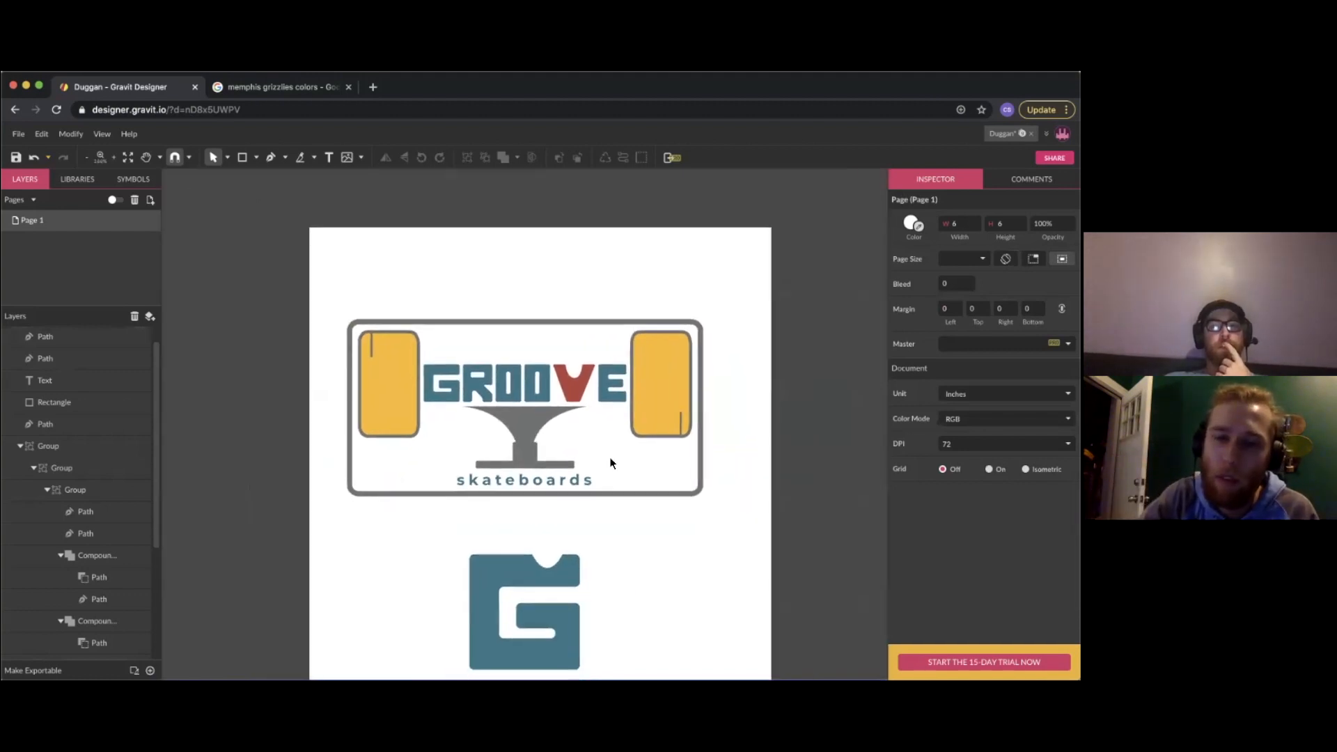